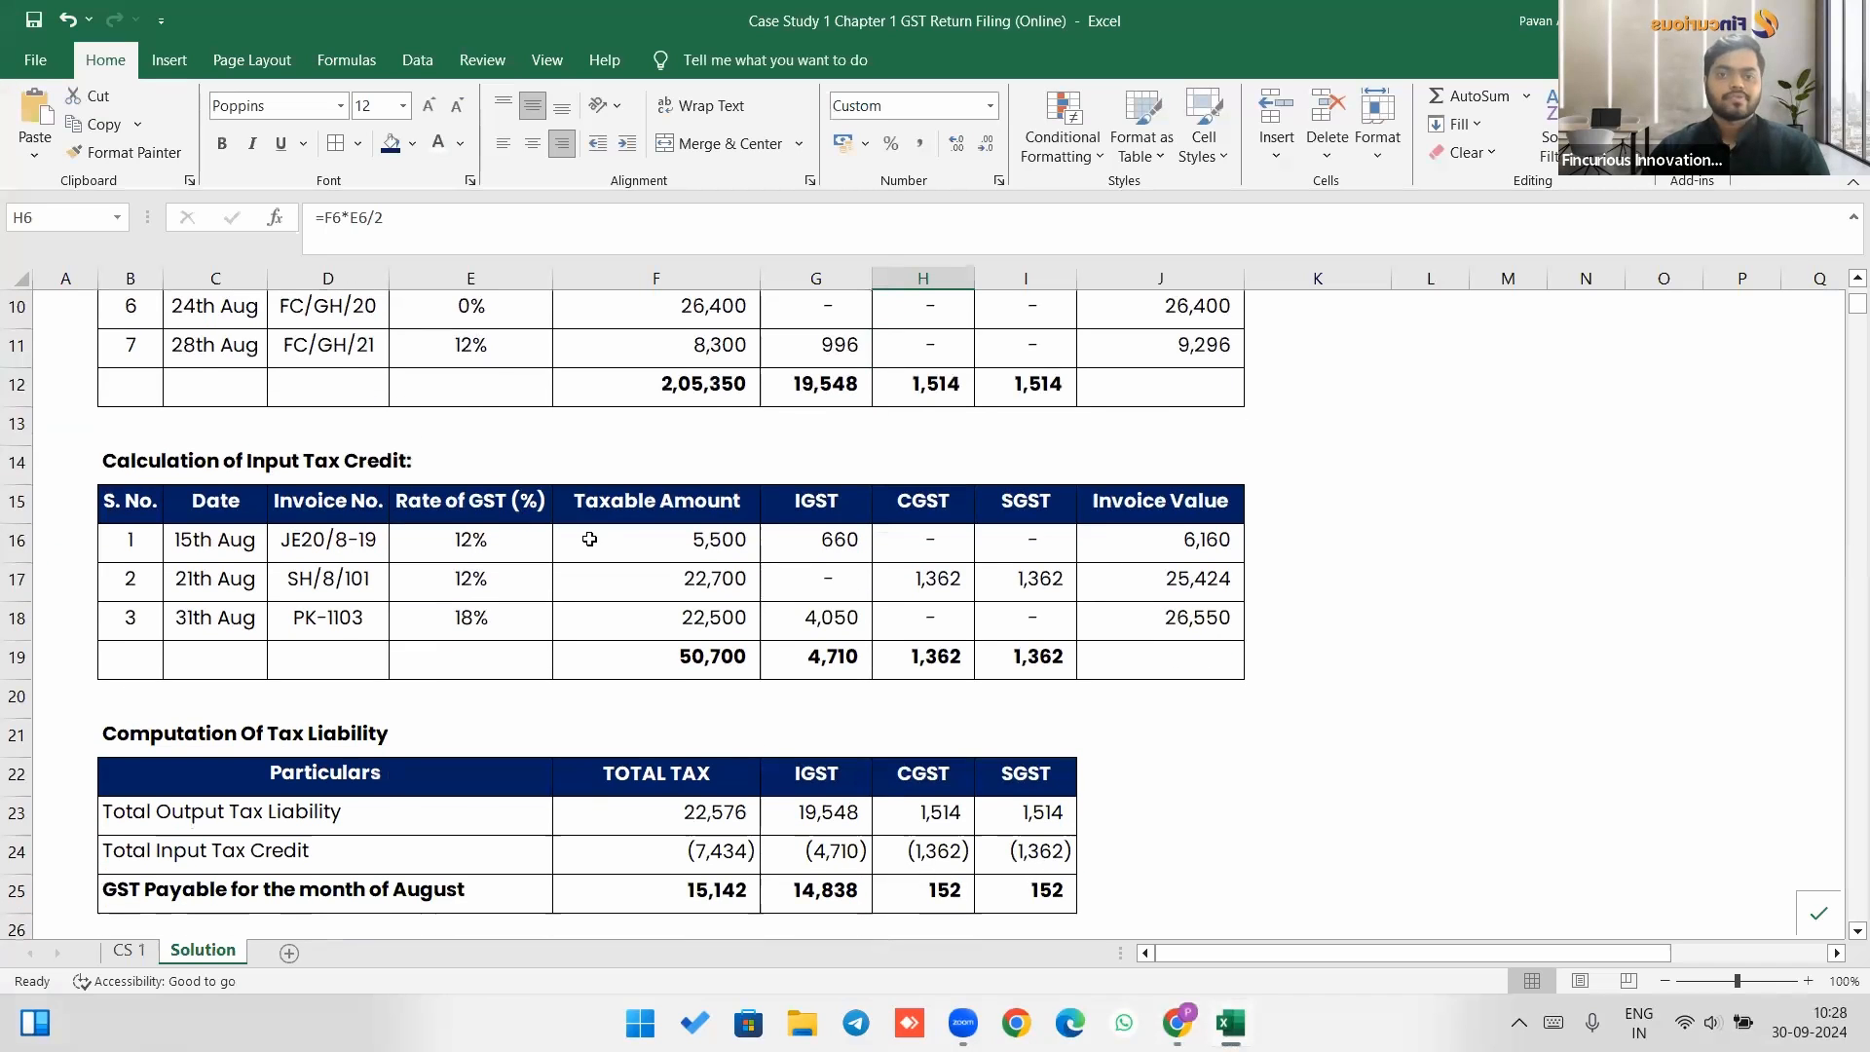
# Examine the purchase details table, its GST numbers and tax rates, on the CS 1 sheet against the case study page.
pyautogui.scroll(2, 589, 539)
pyautogui.scroll(1, 487, 488)
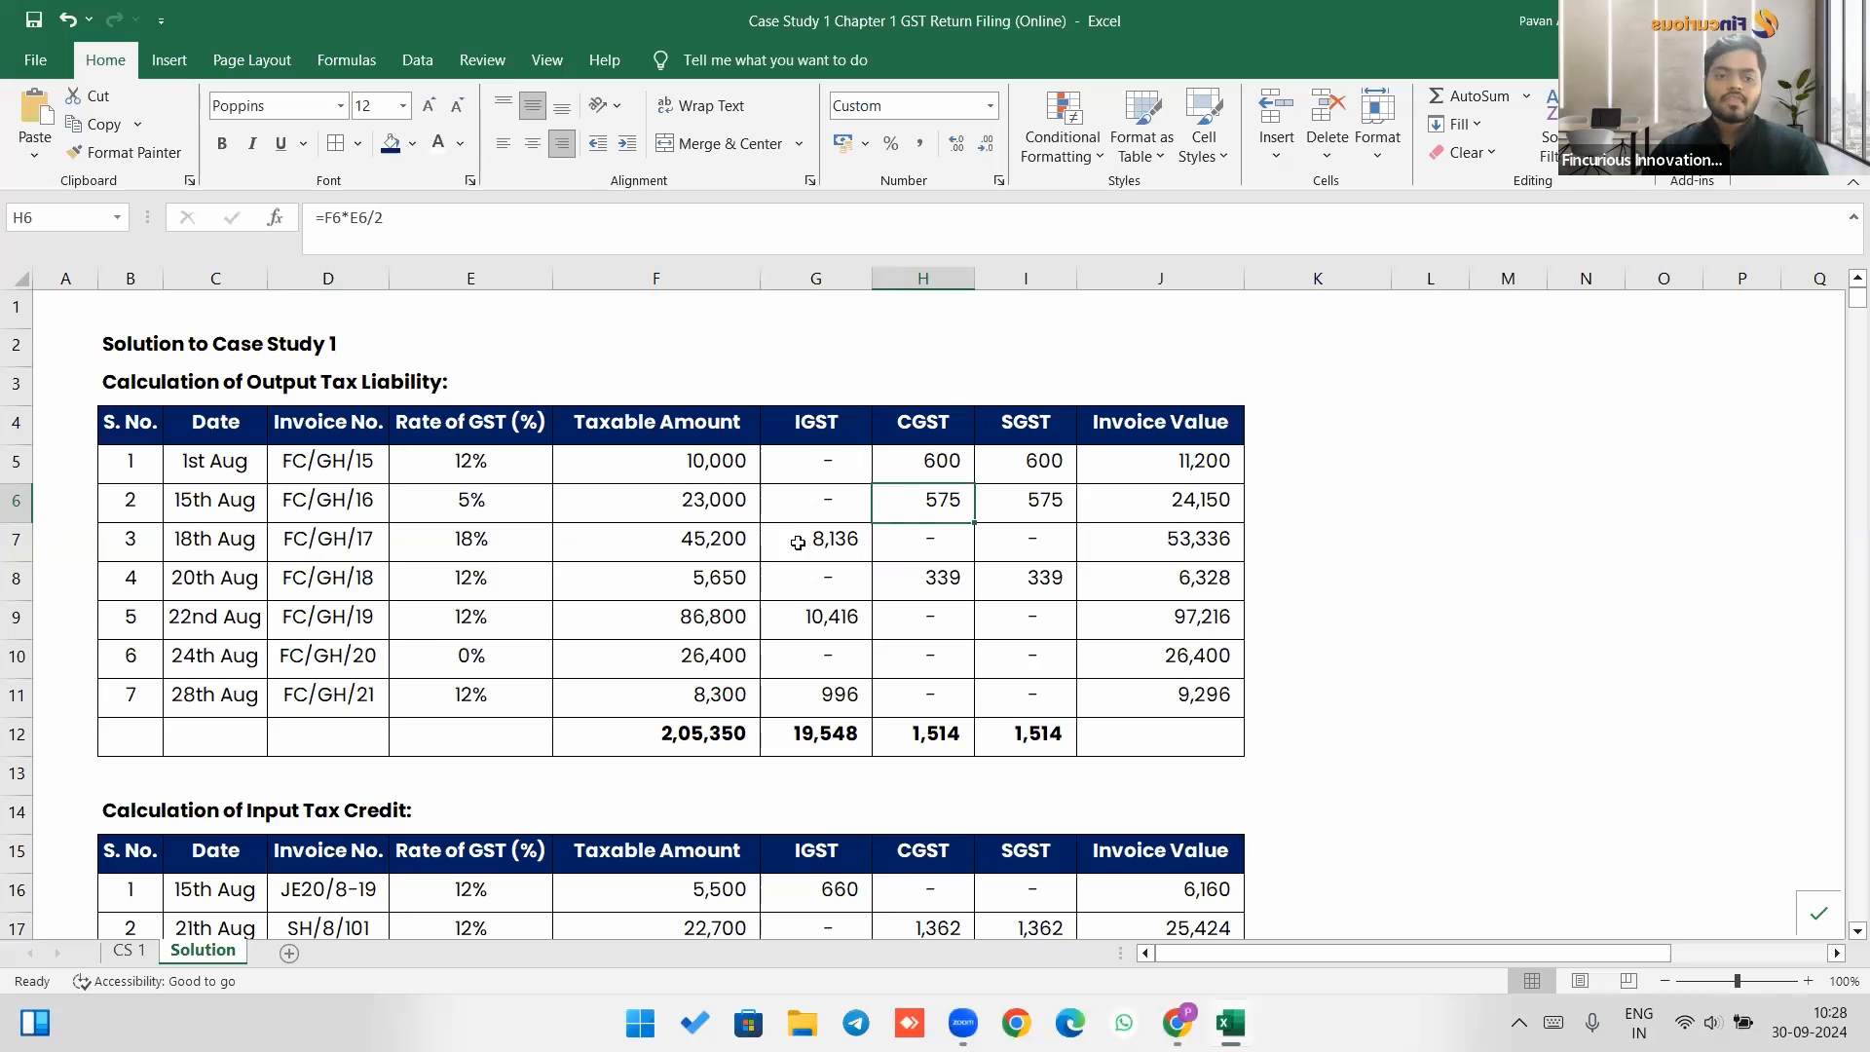
pyautogui.scroll(-3, 797, 544)
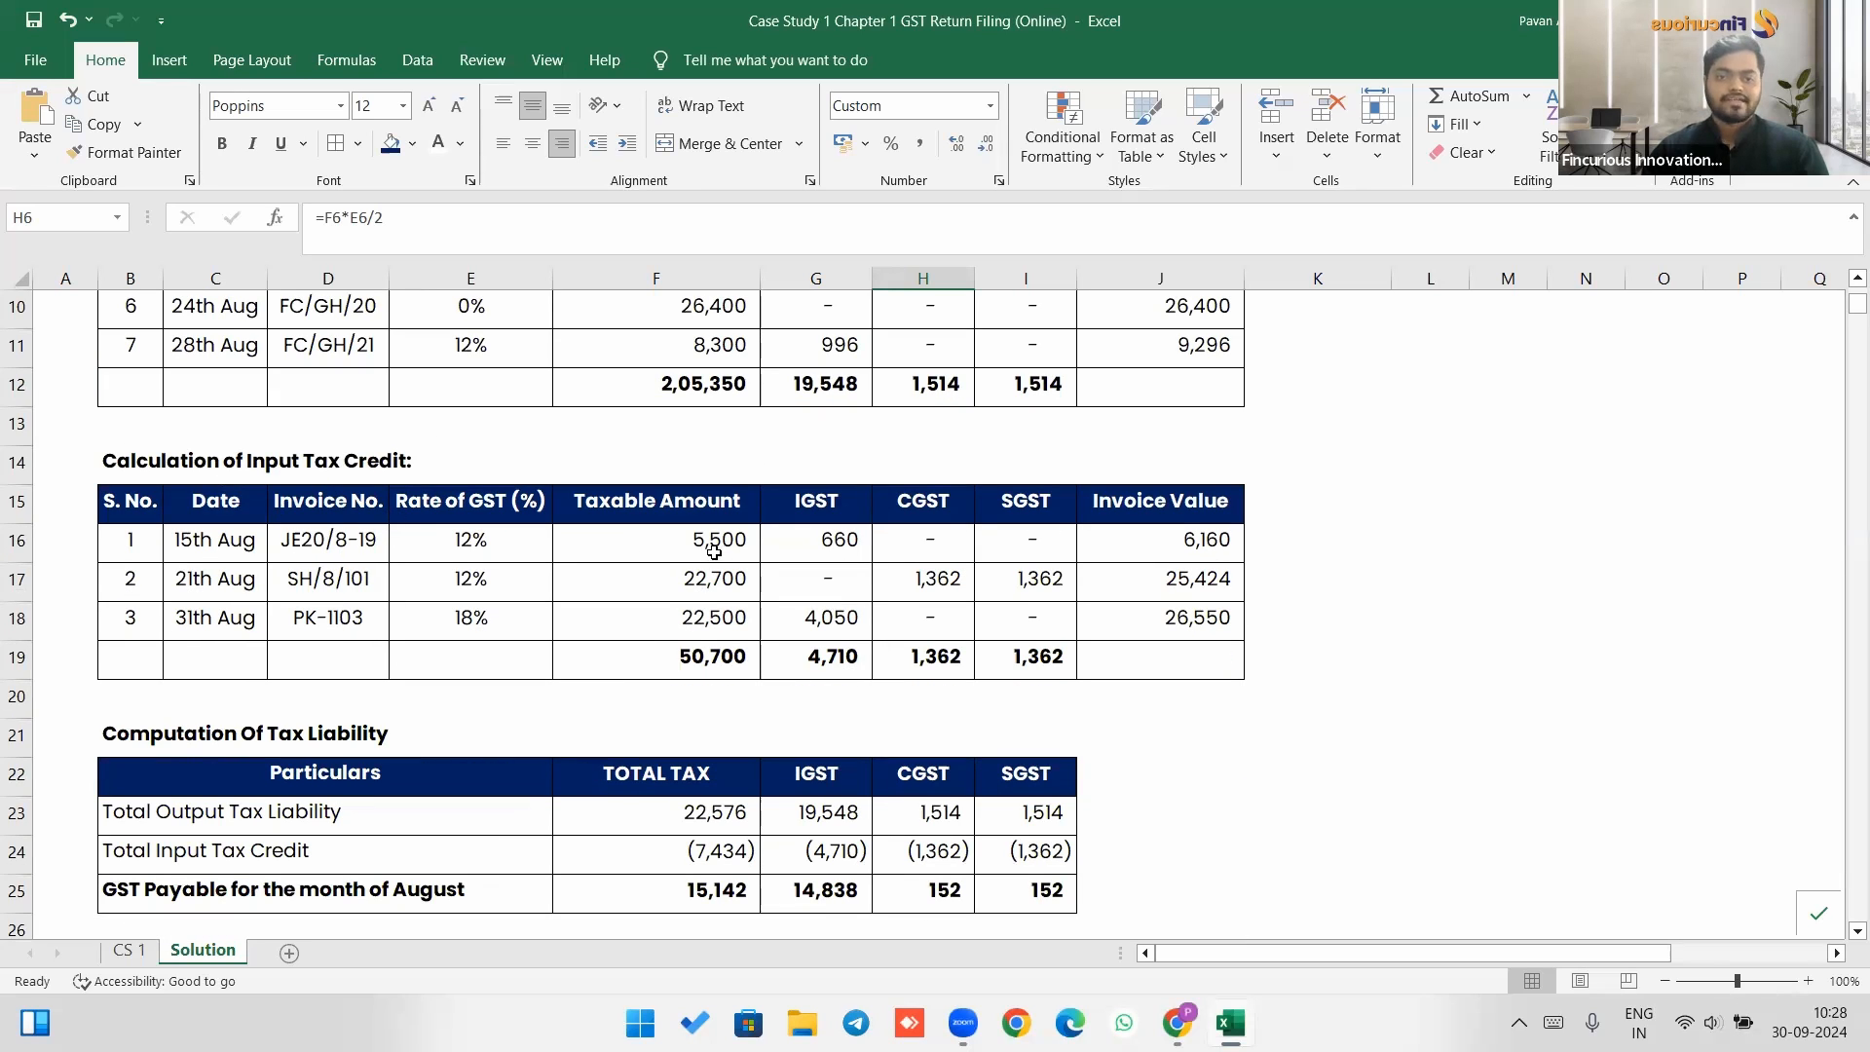
pyautogui.click(136, 950)
pyautogui.scroll(-3, 443, 680)
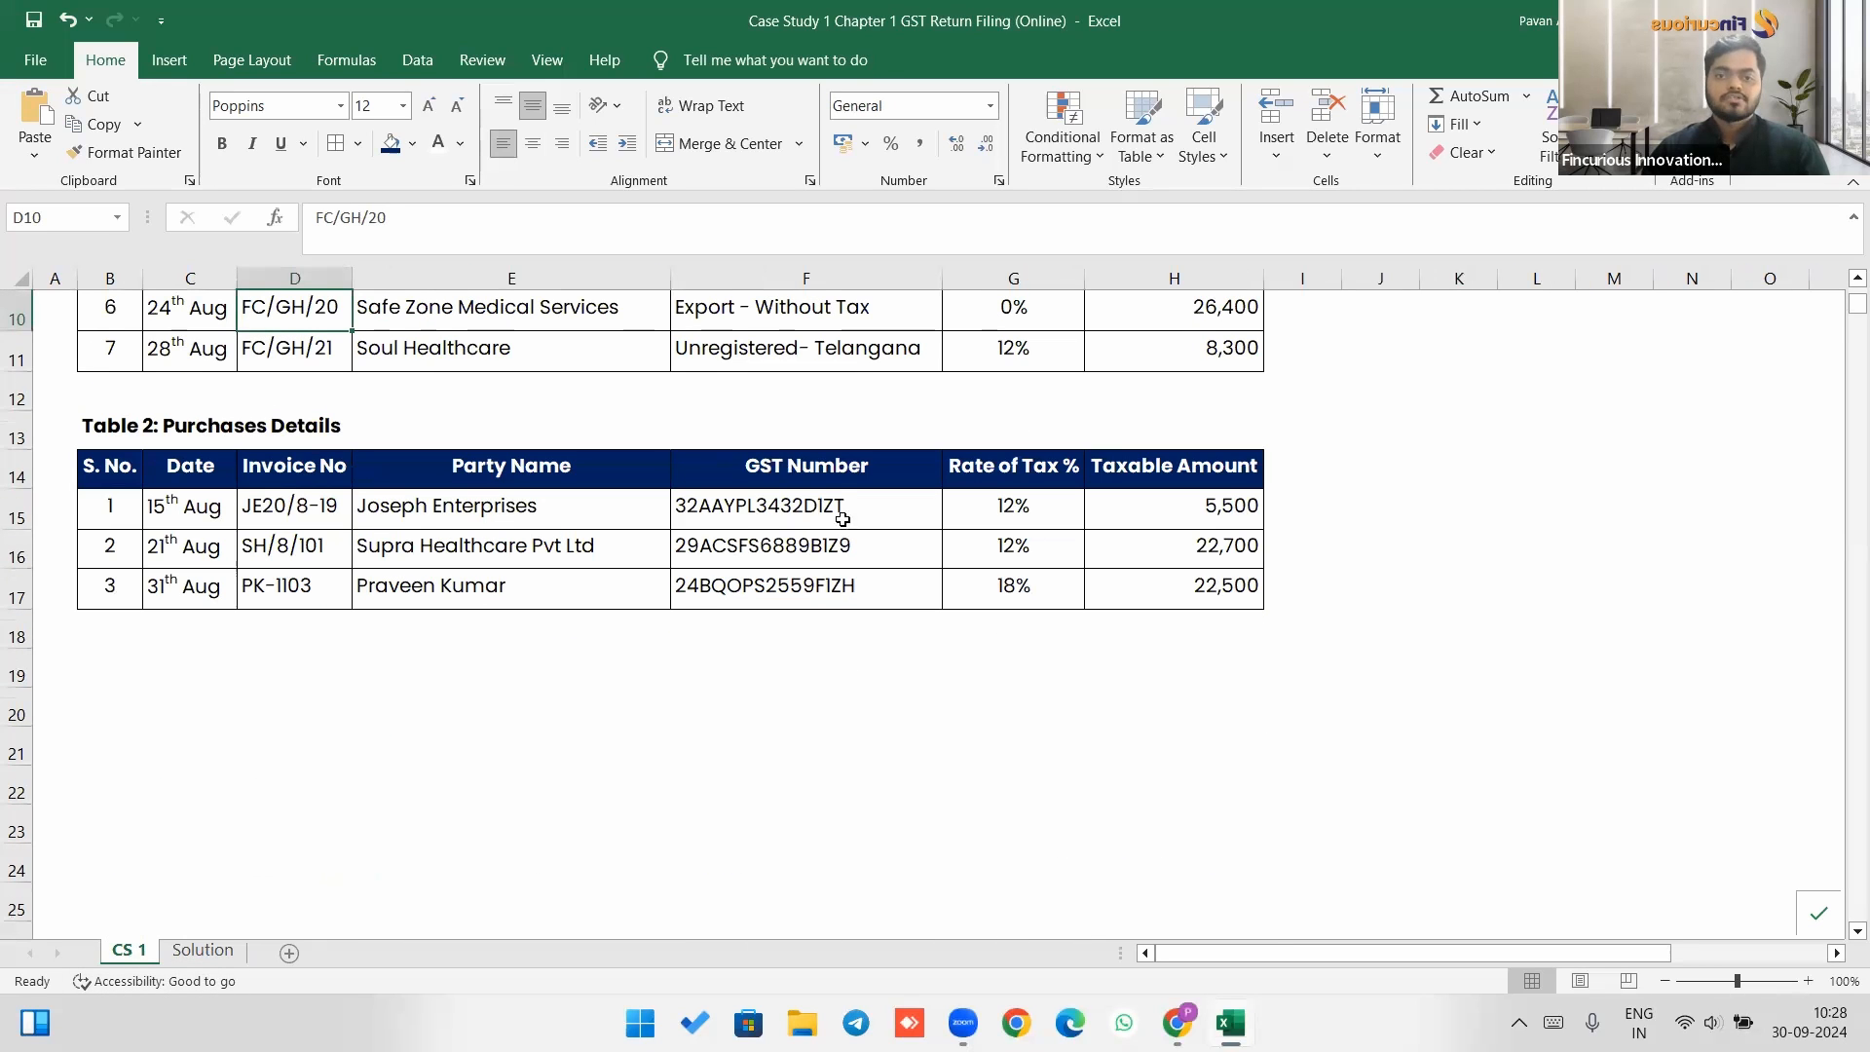
pyautogui.moveTo(1031, 517); pyautogui.dragTo(1013, 589)
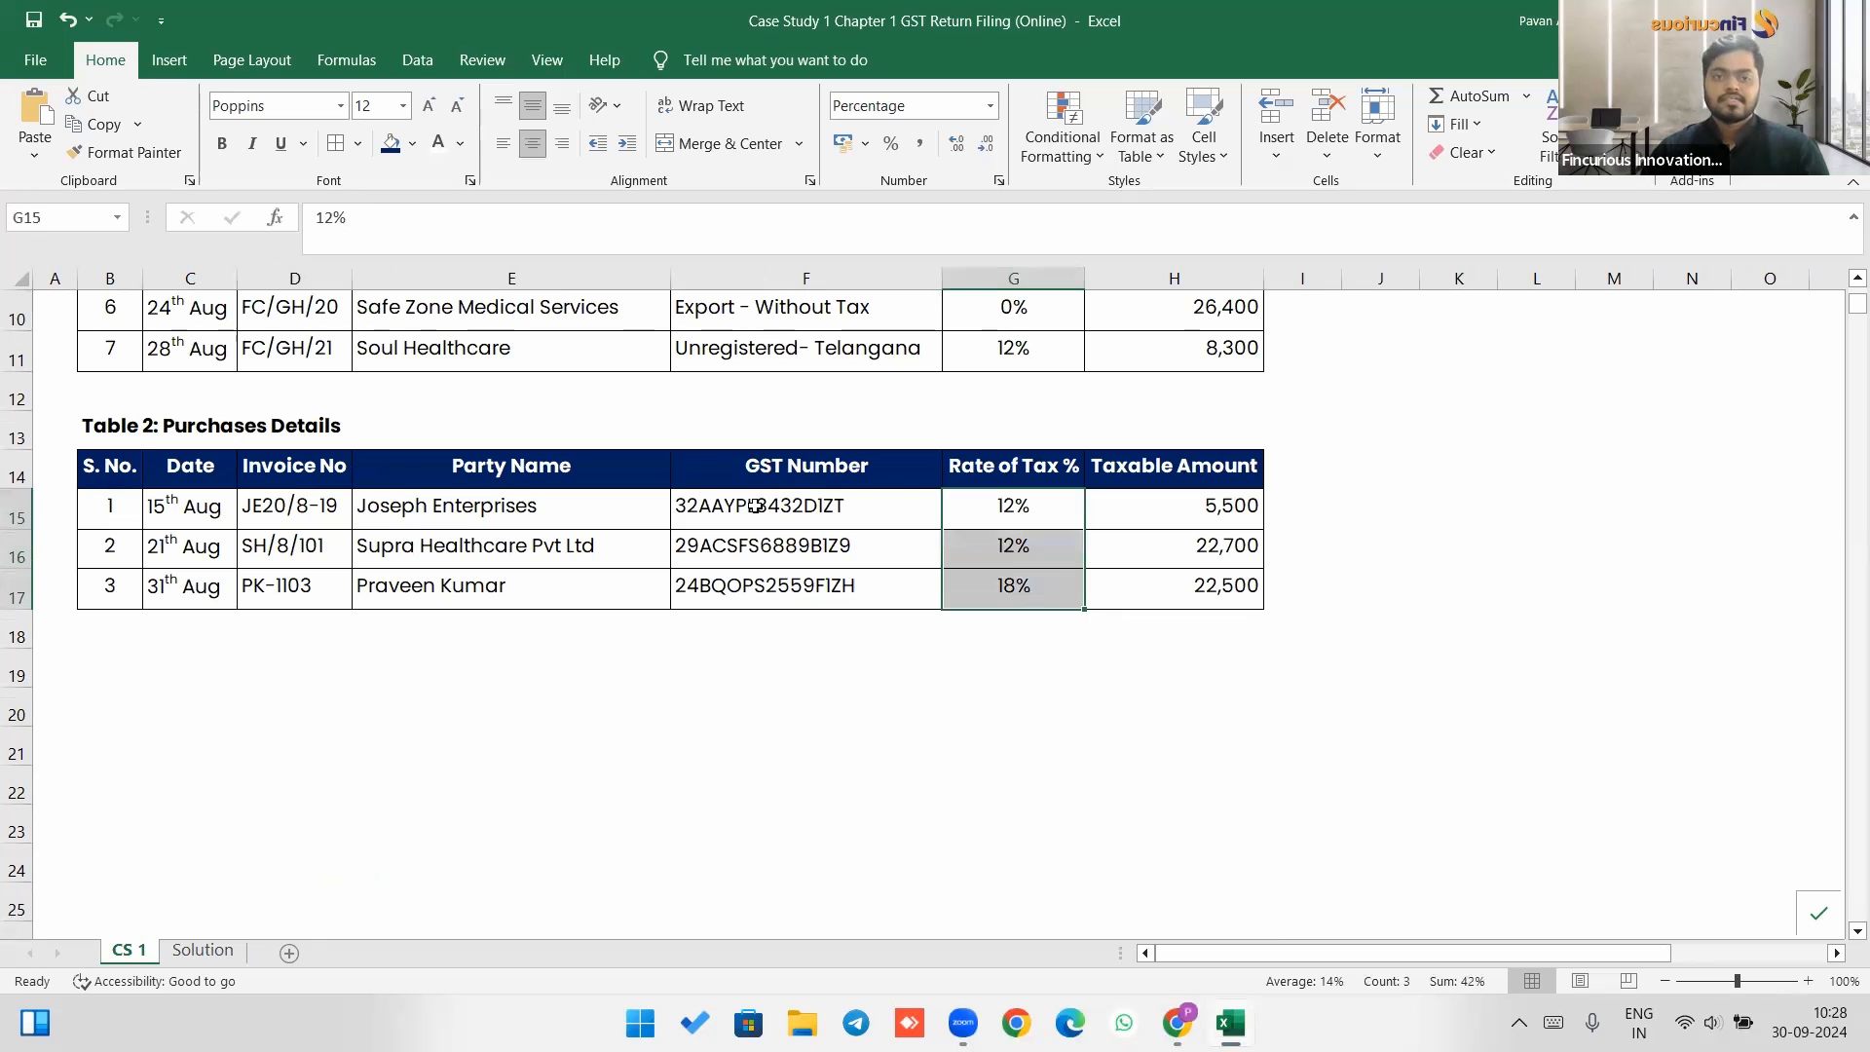
pyautogui.click(756, 506)
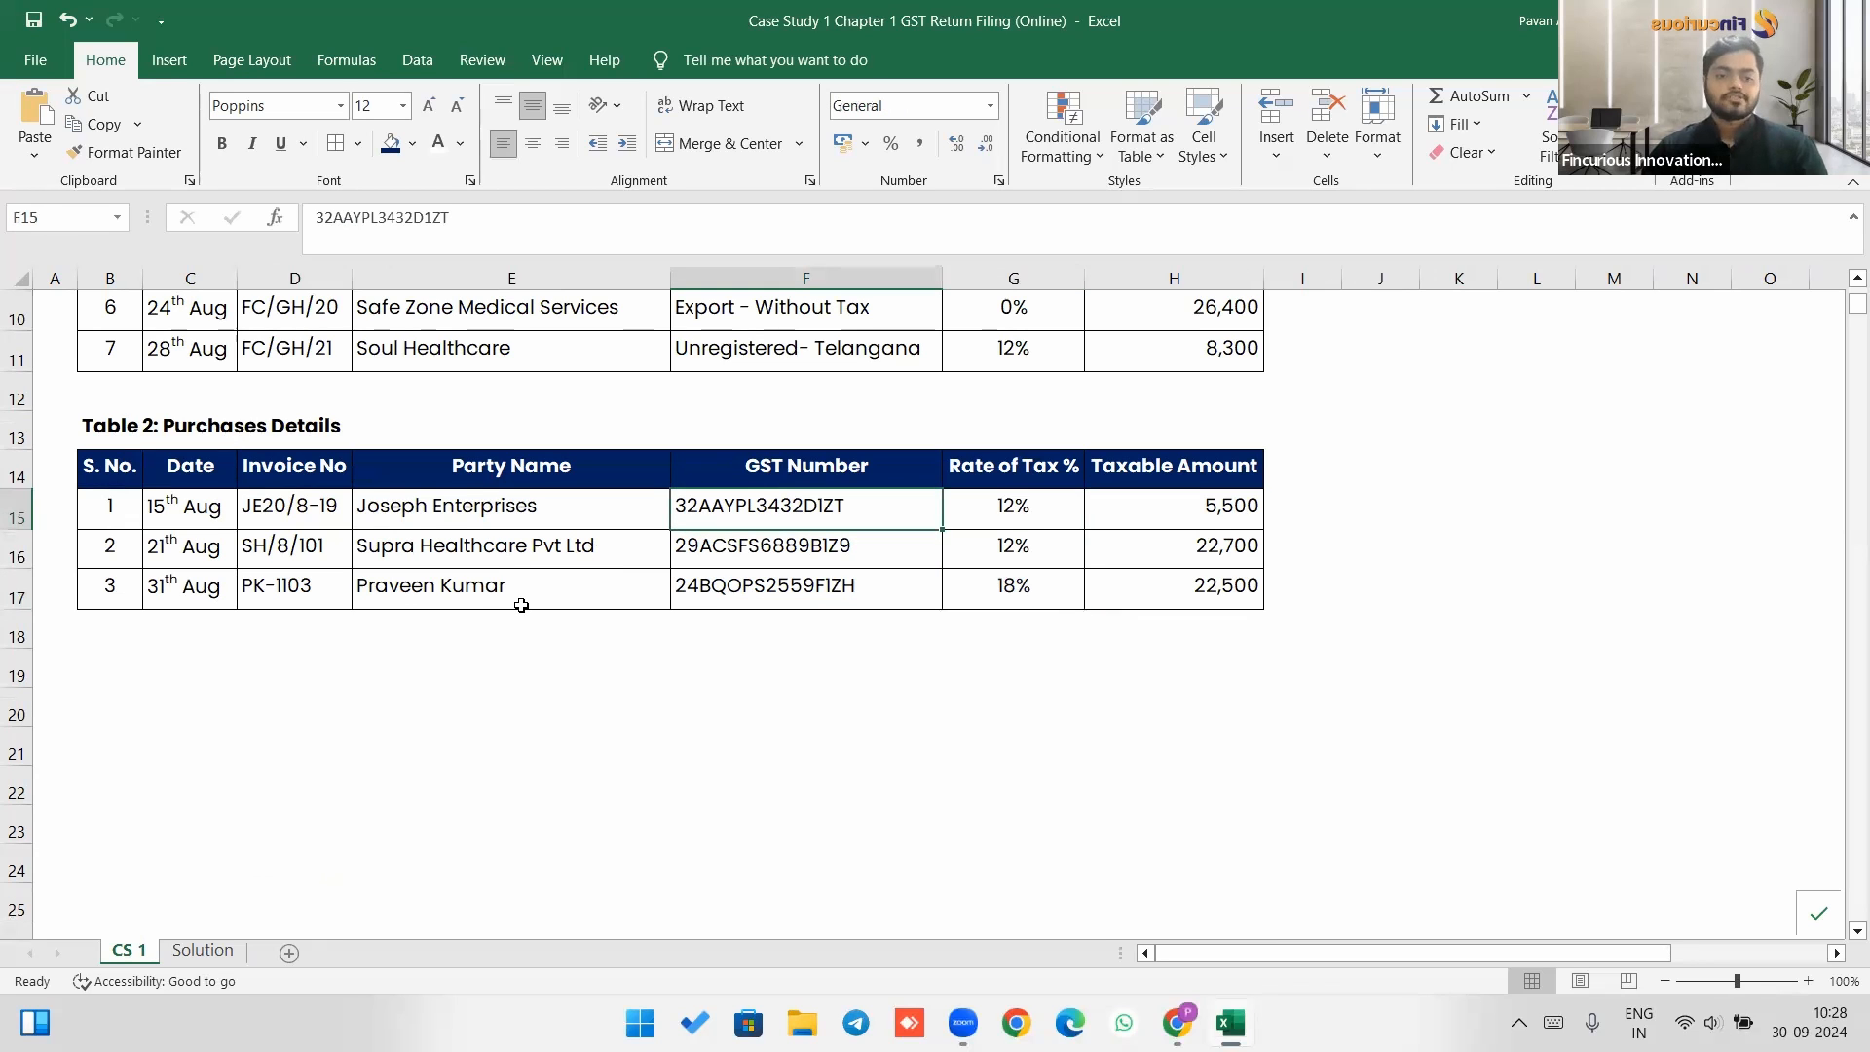
pyautogui.hotkey('alt', 'Tab')
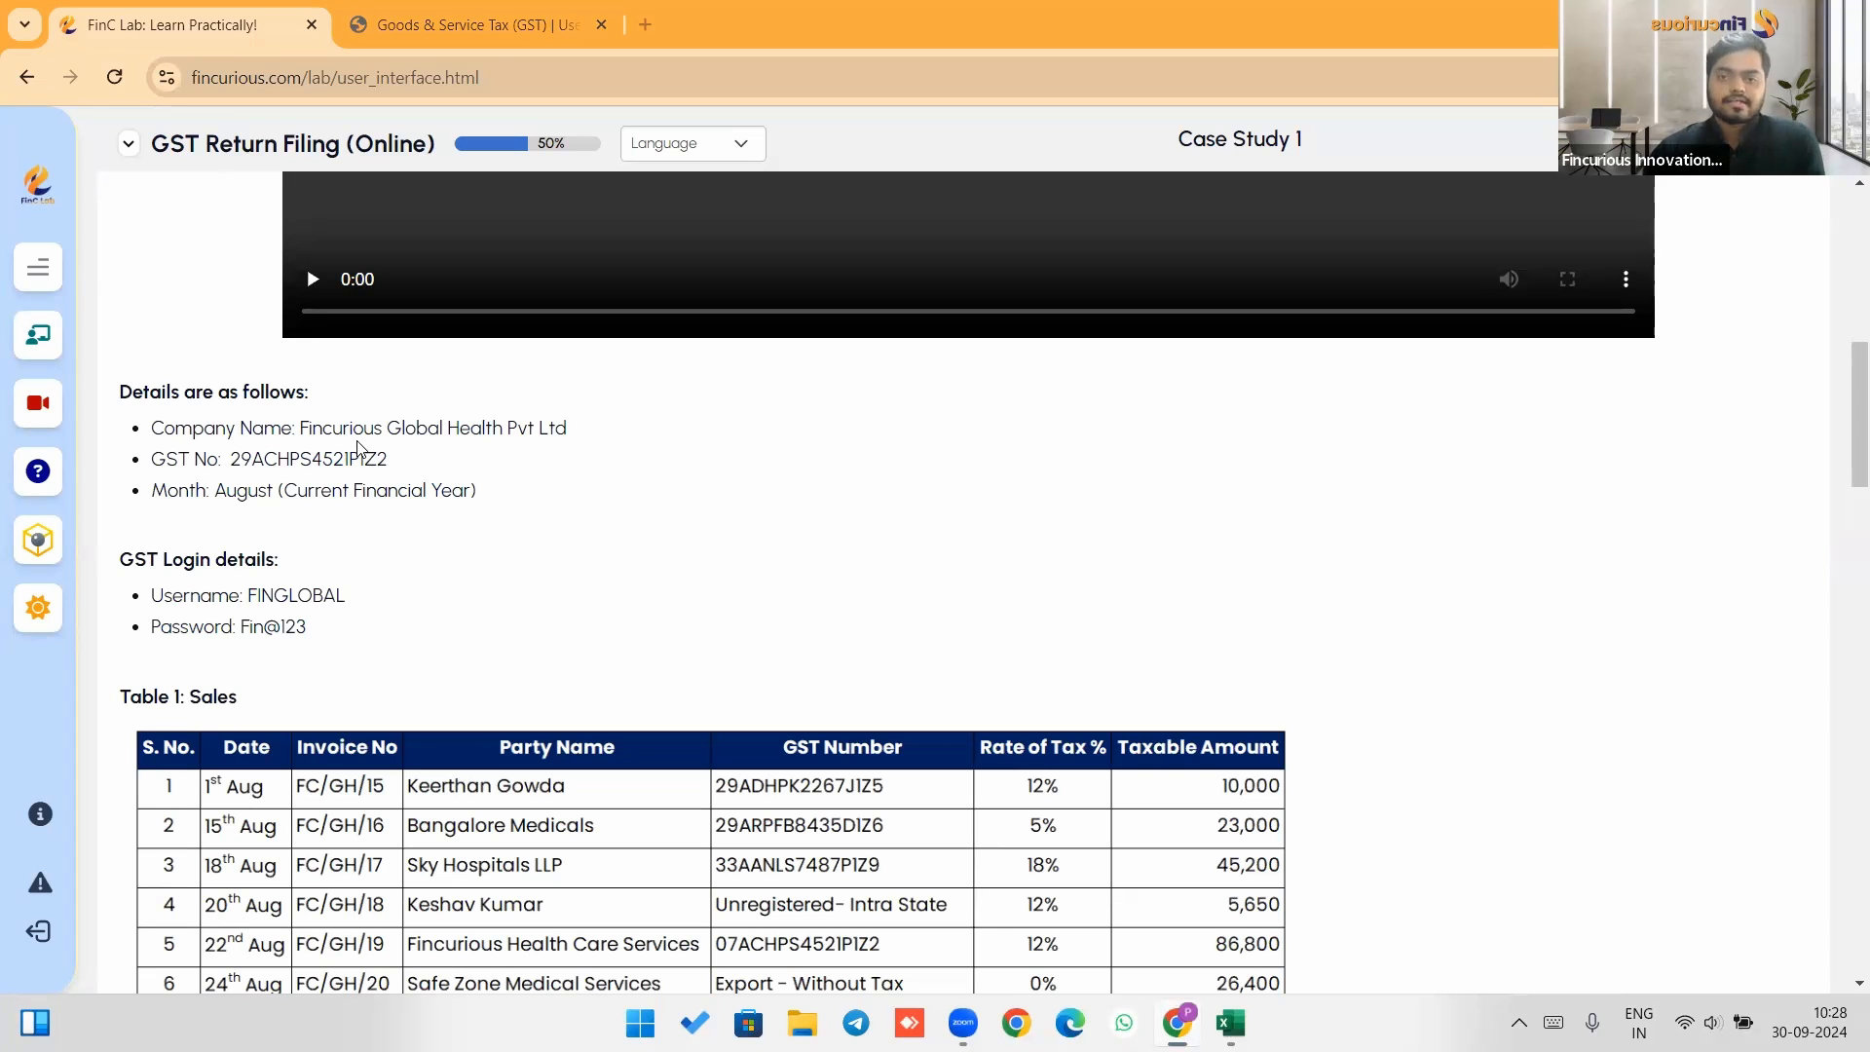
pyautogui.hotkey('alt', 'Tab')
pyautogui.click(763, 535)
pyautogui.click(761, 513)
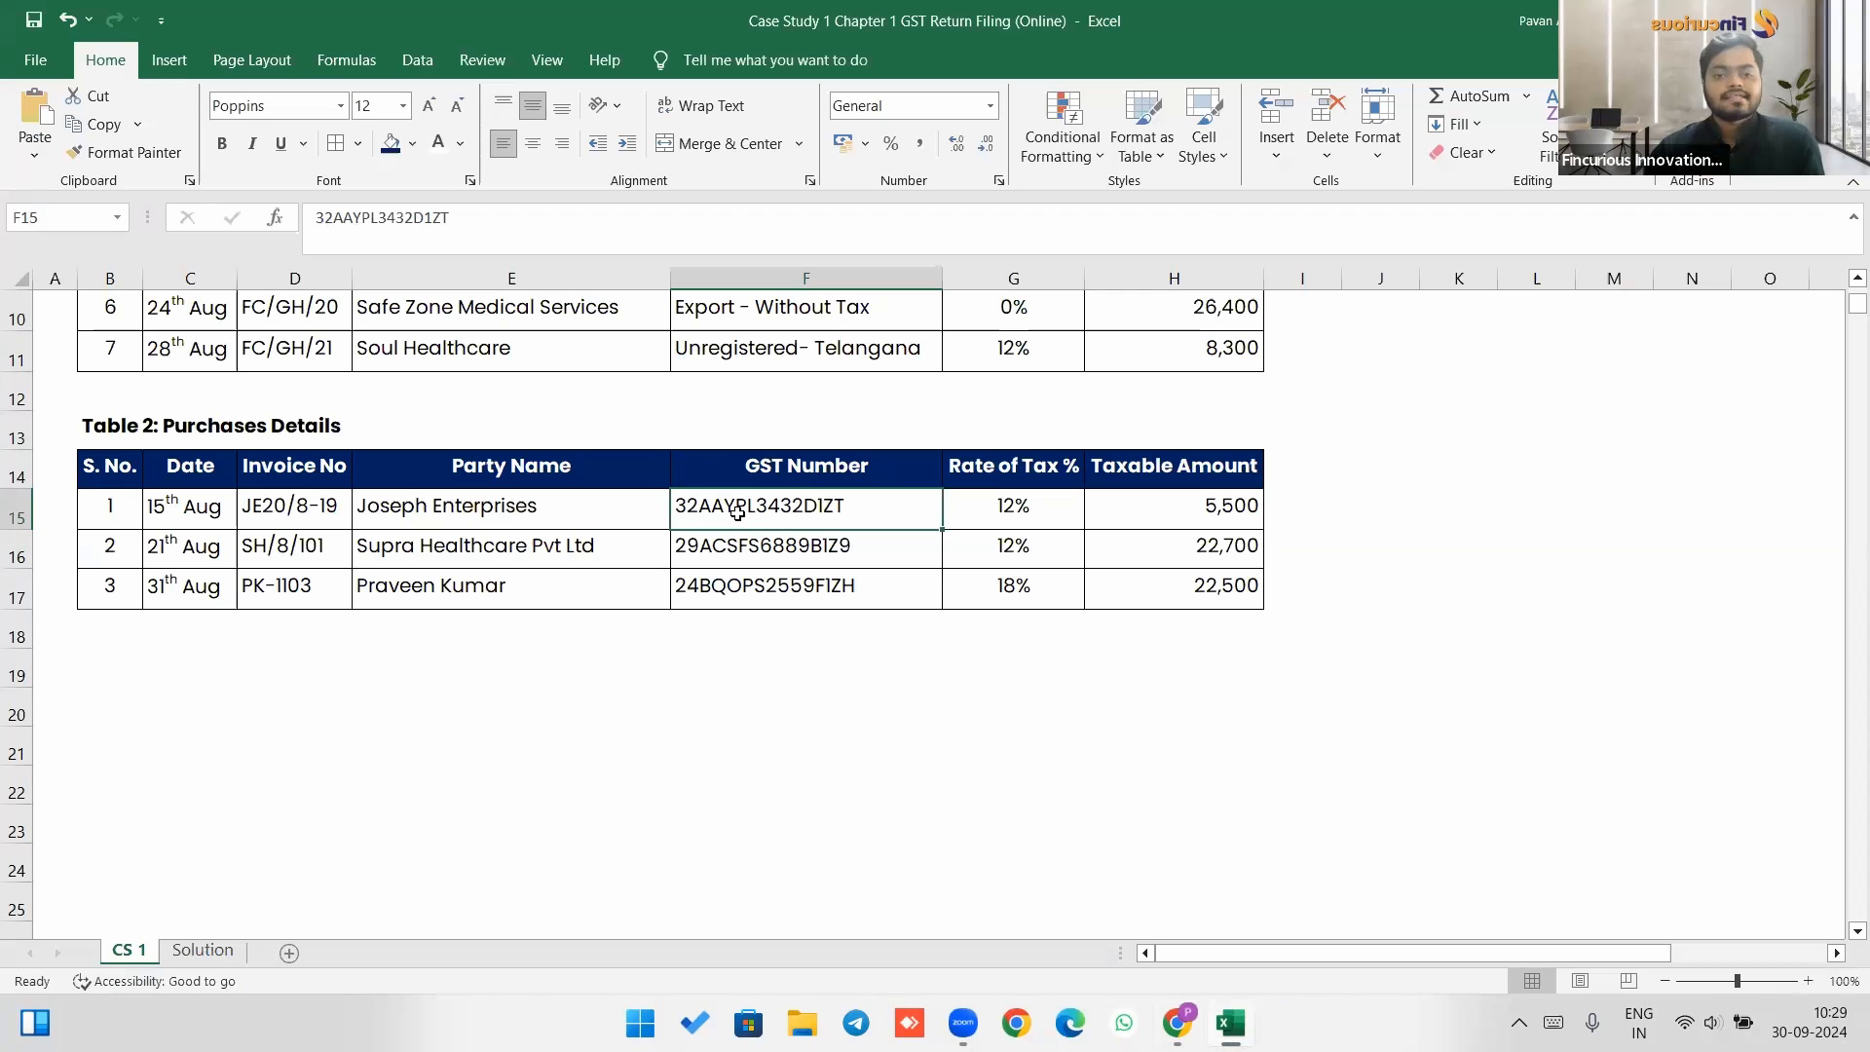
pyautogui.click(731, 546)
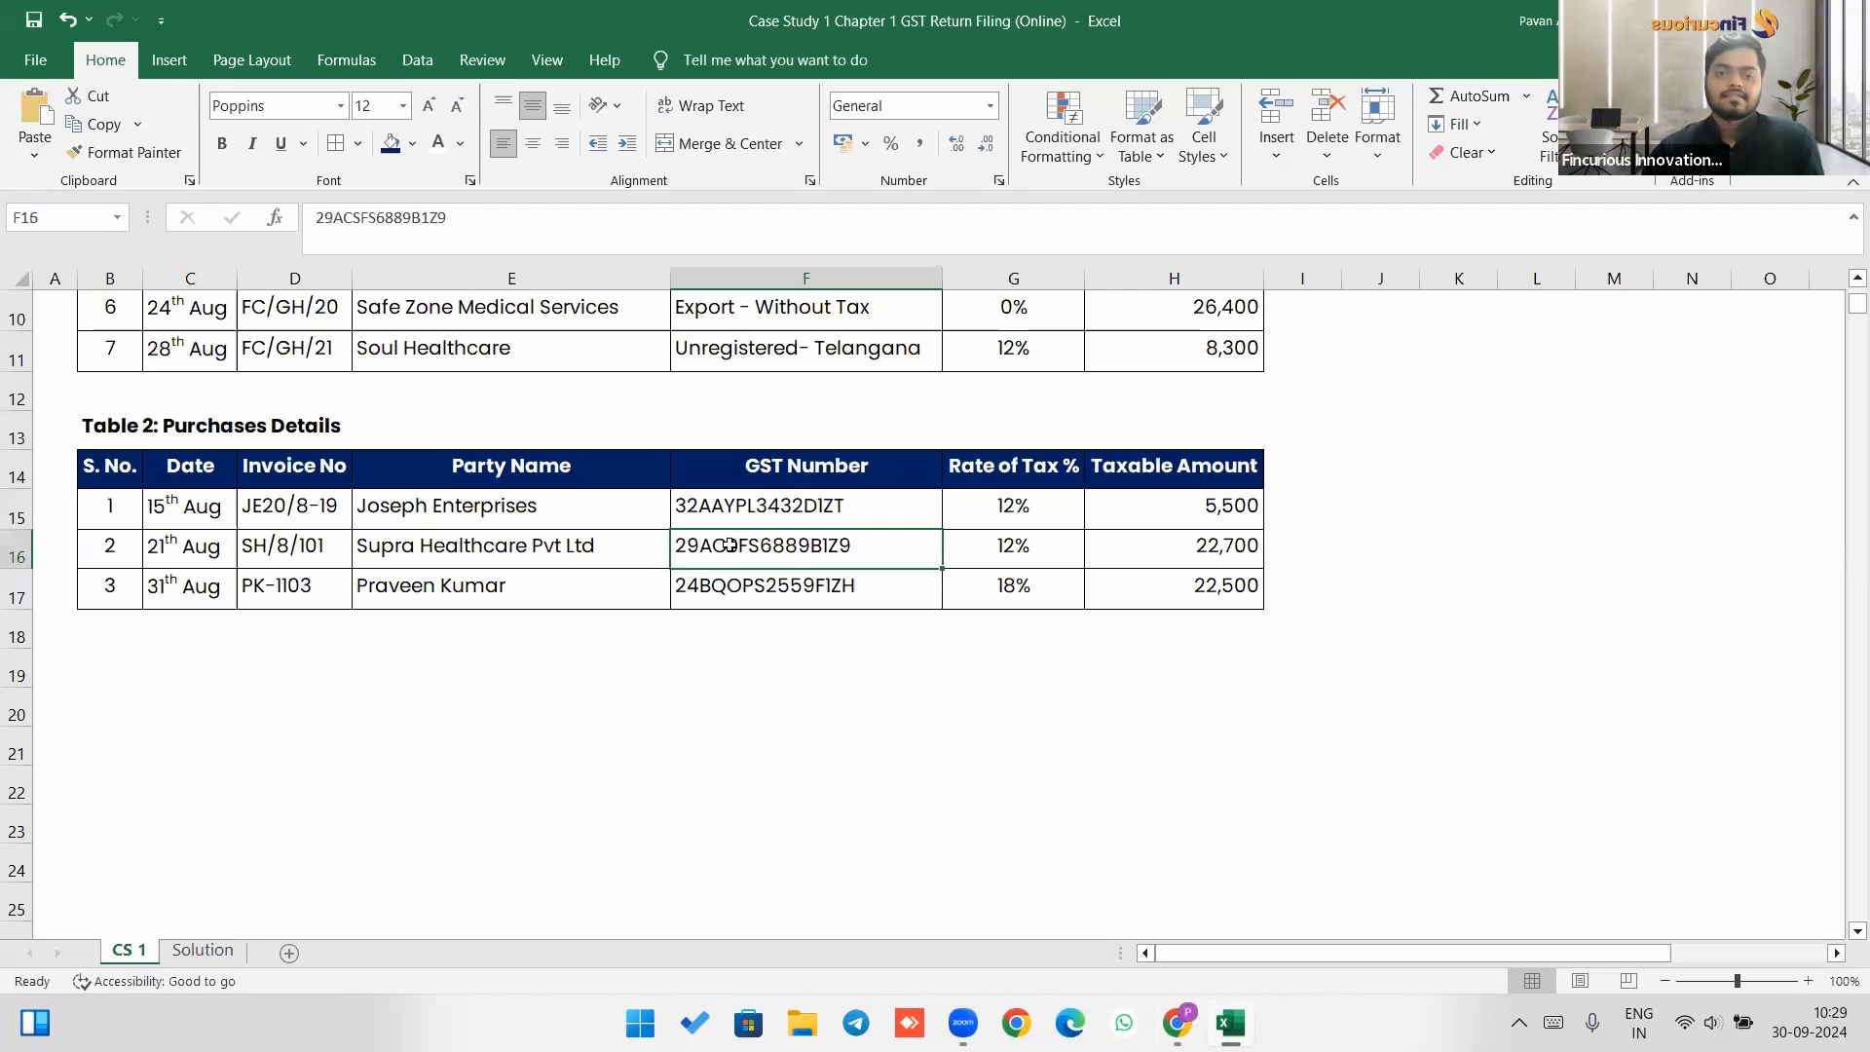
pyautogui.click(724, 597)
# Examine the input tax credit formulas and the tax liability computation totals on the Solution sheet.
pyautogui.click(203, 950)
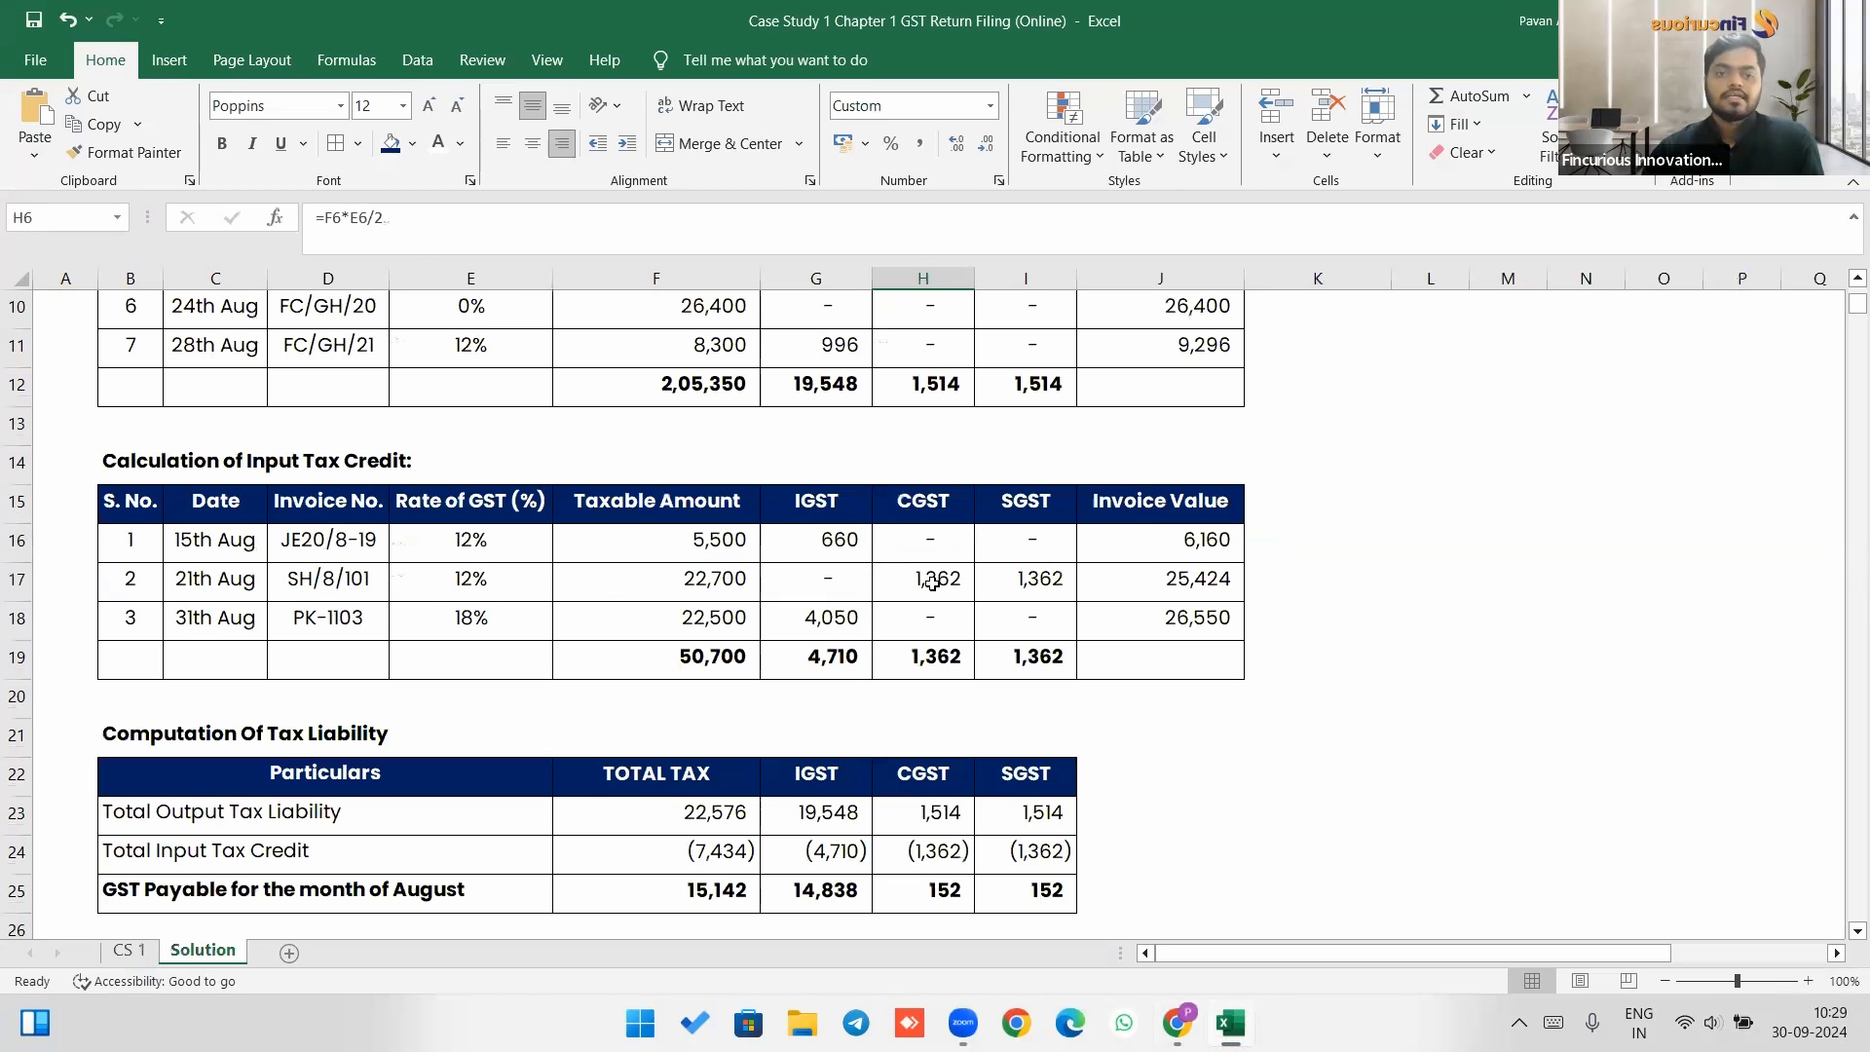
pyautogui.click(934, 583)
pyautogui.click(1003, 583)
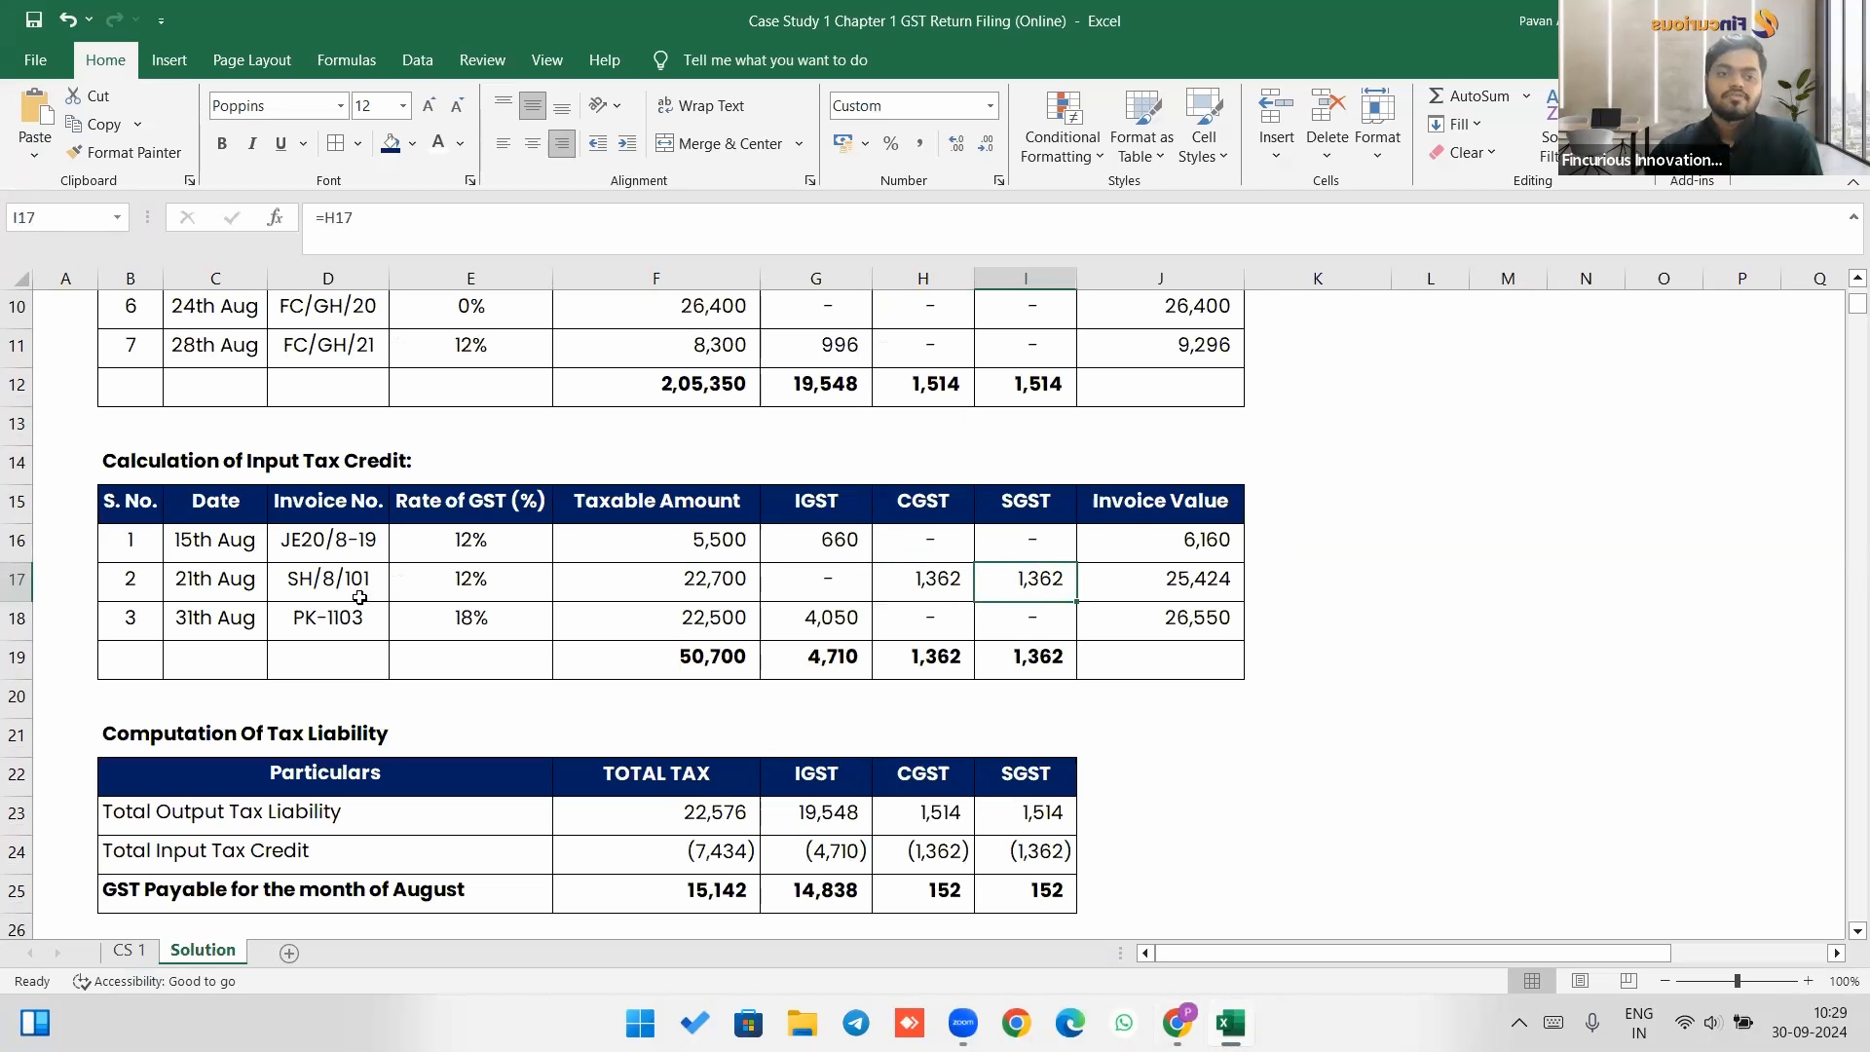
pyautogui.click(830, 612)
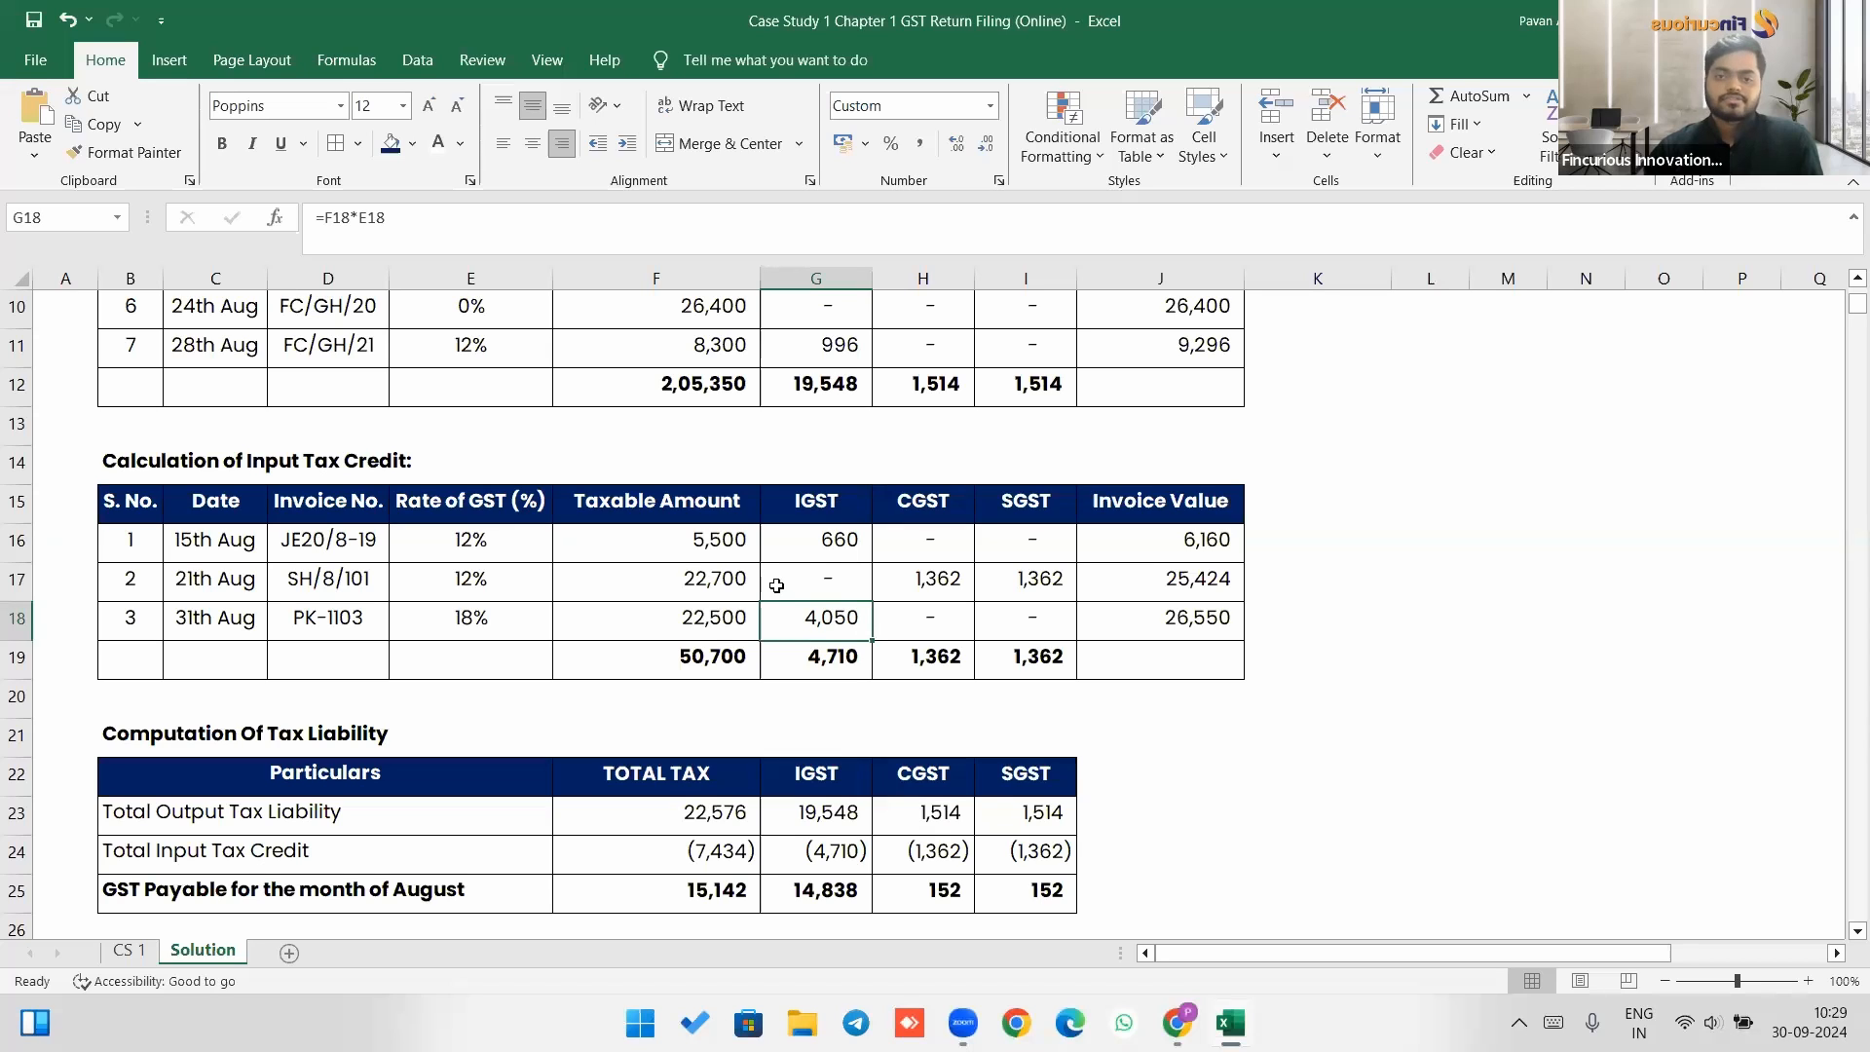
pyautogui.click(834, 660)
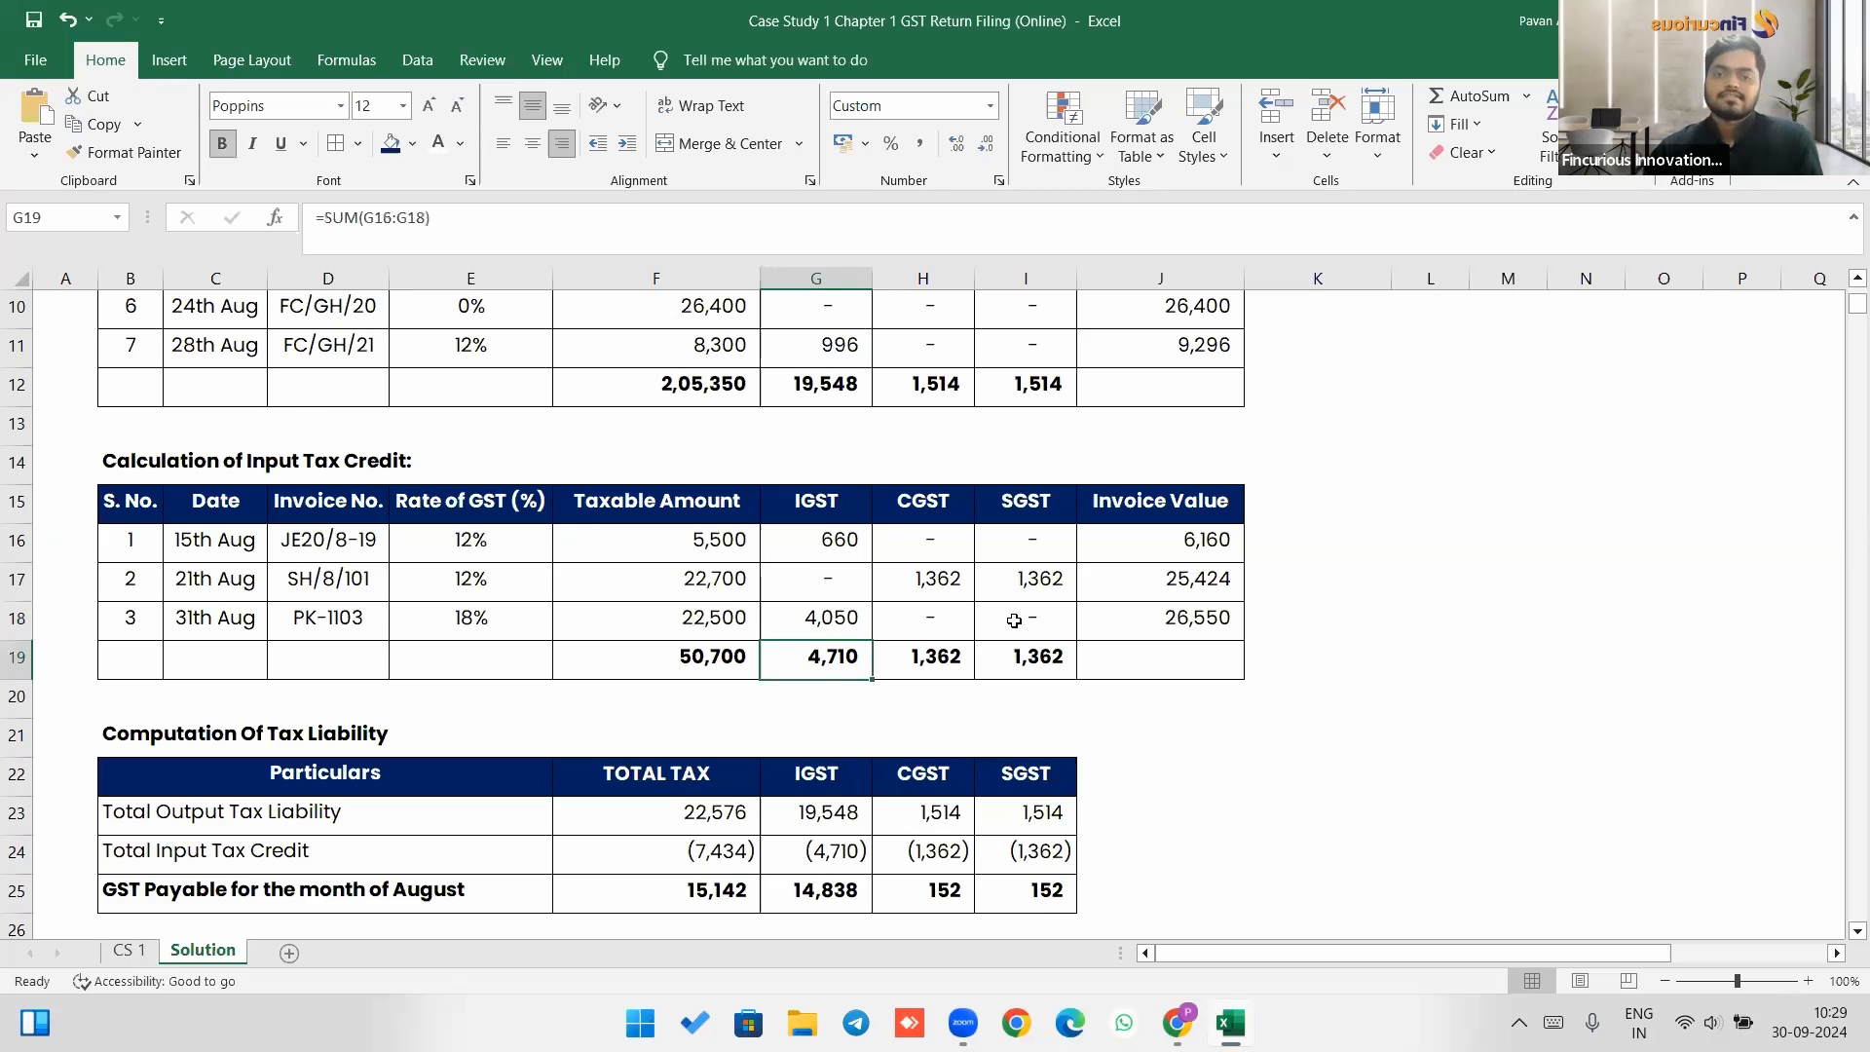
pyautogui.scroll(3, 1014, 620)
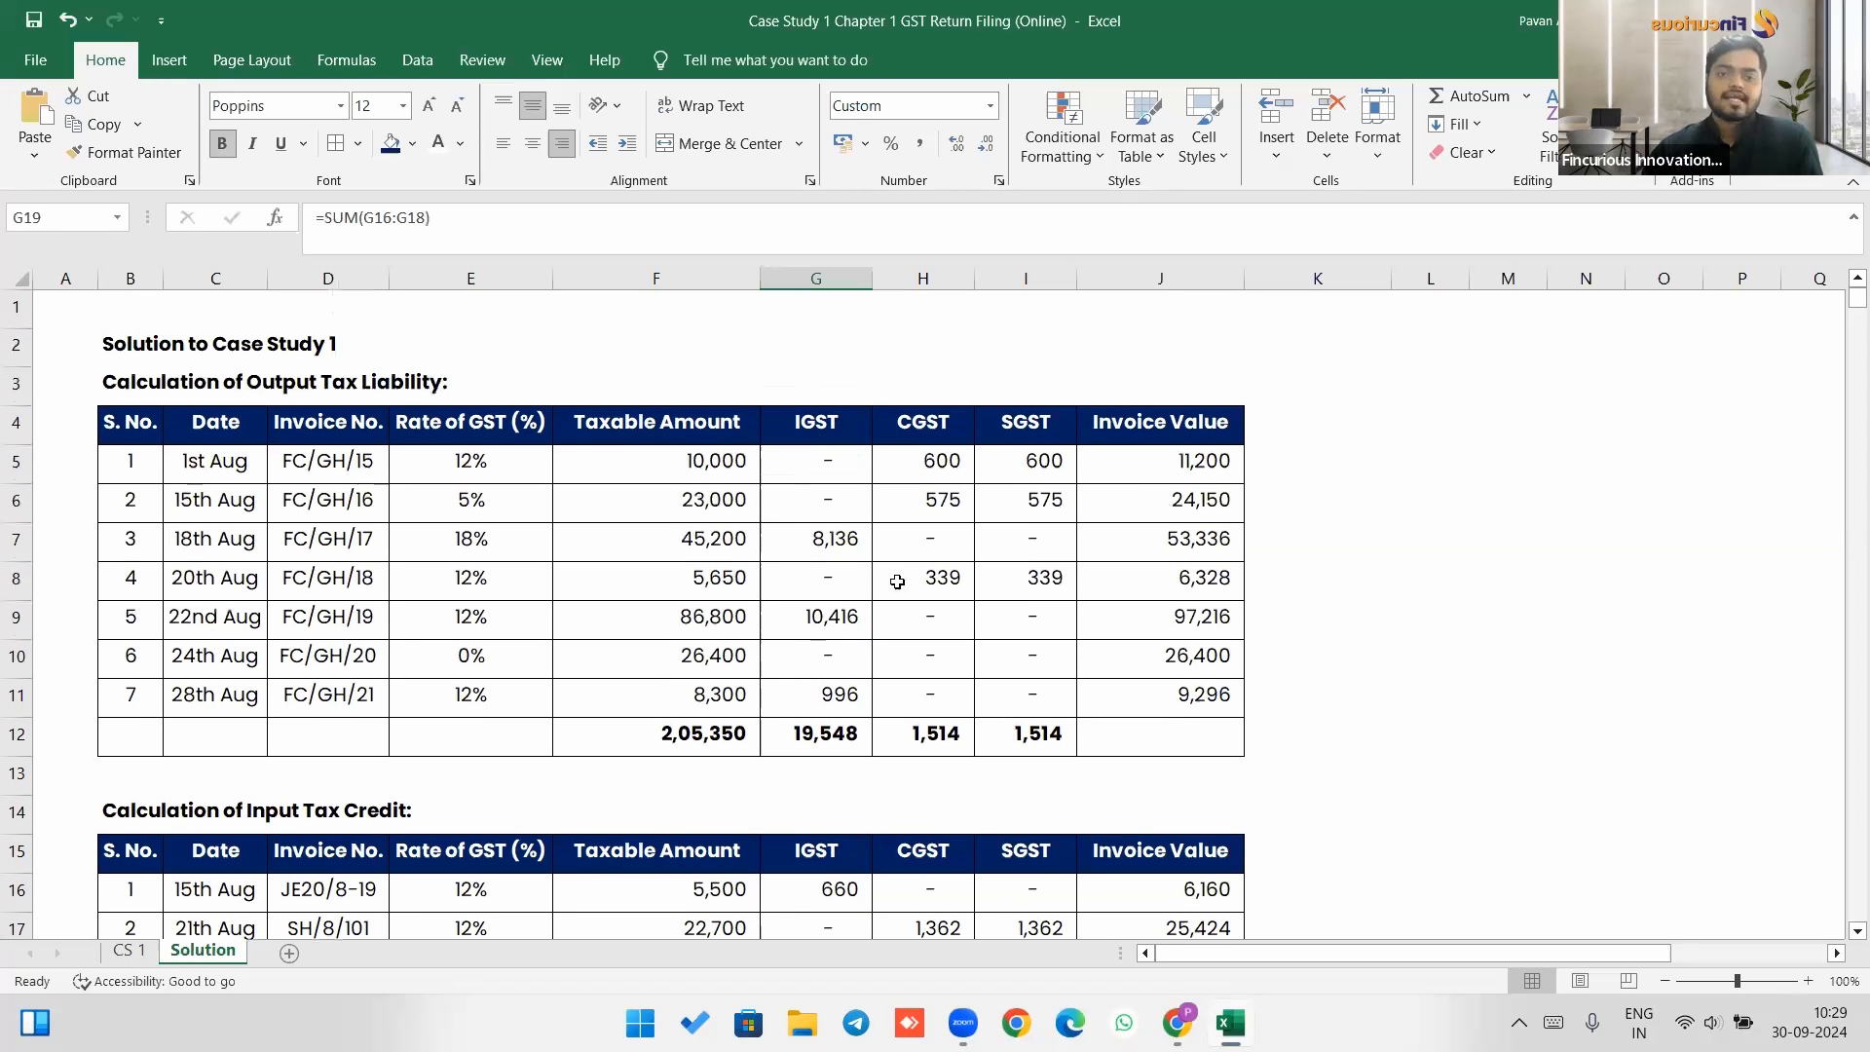
pyautogui.click(825, 737)
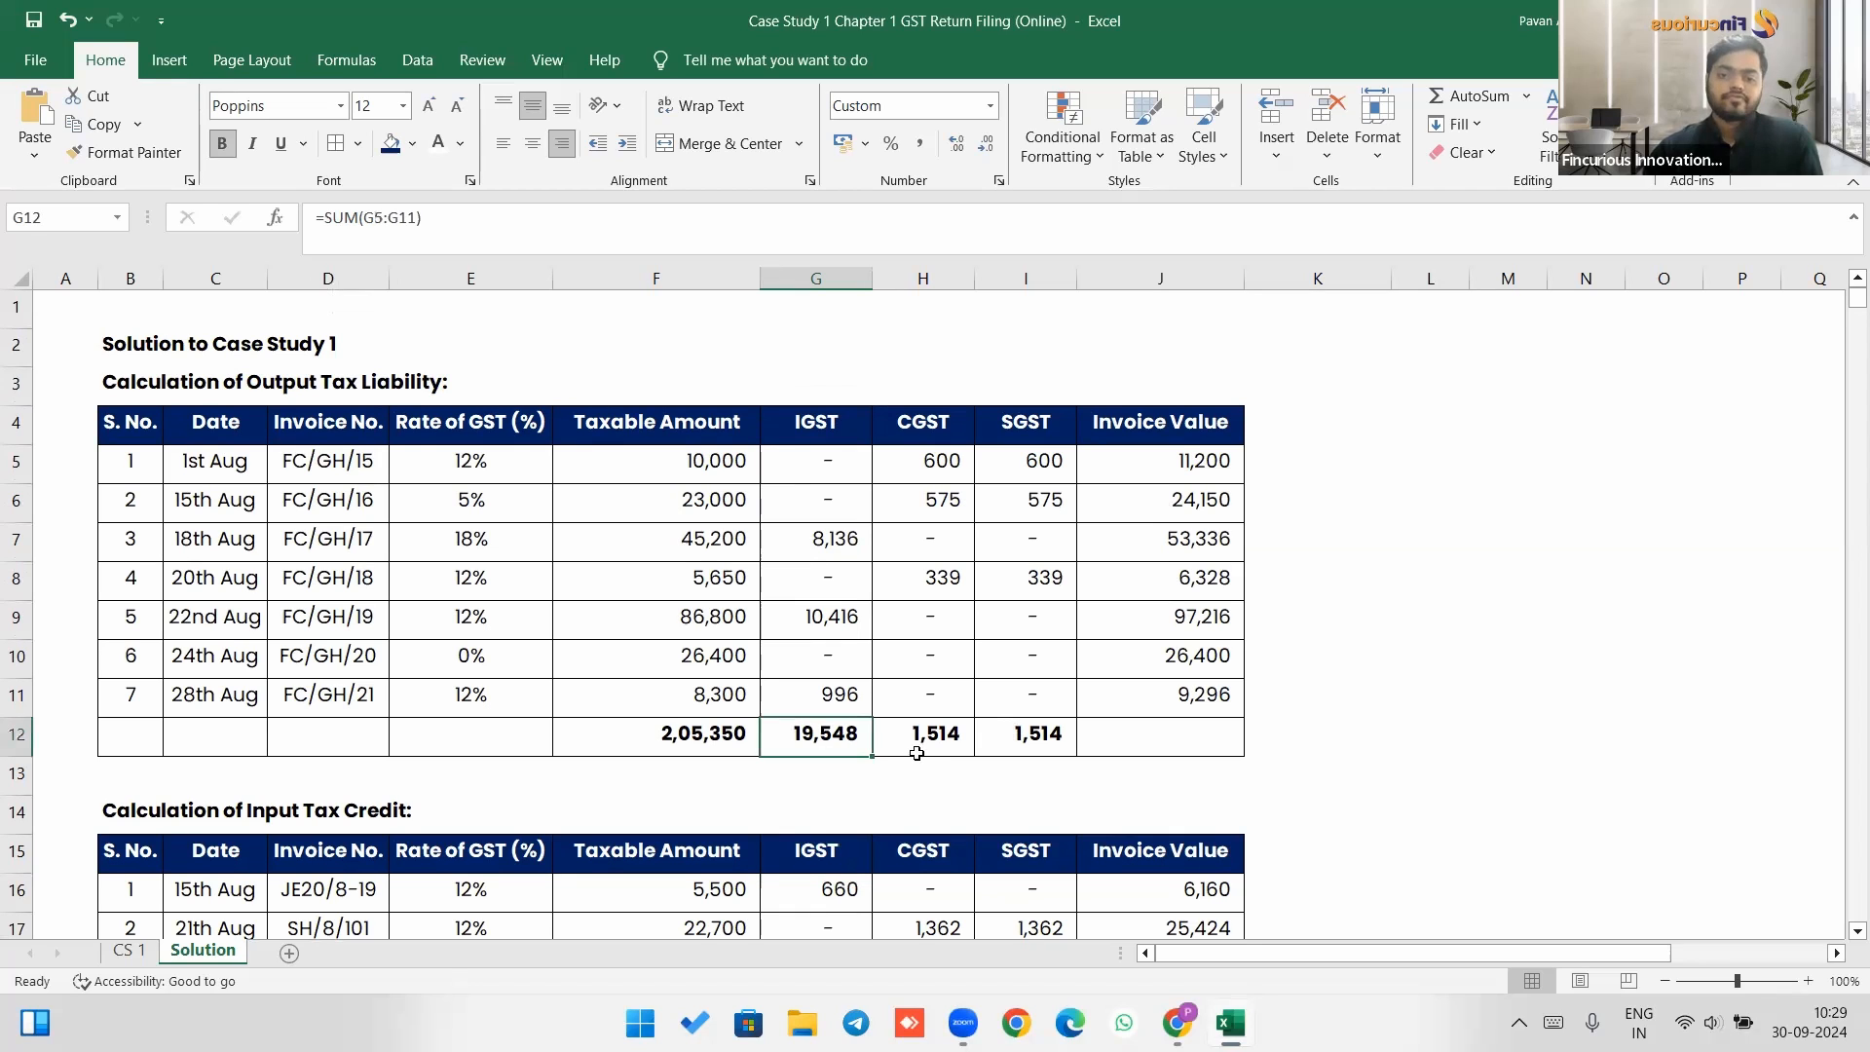
pyautogui.click(939, 729)
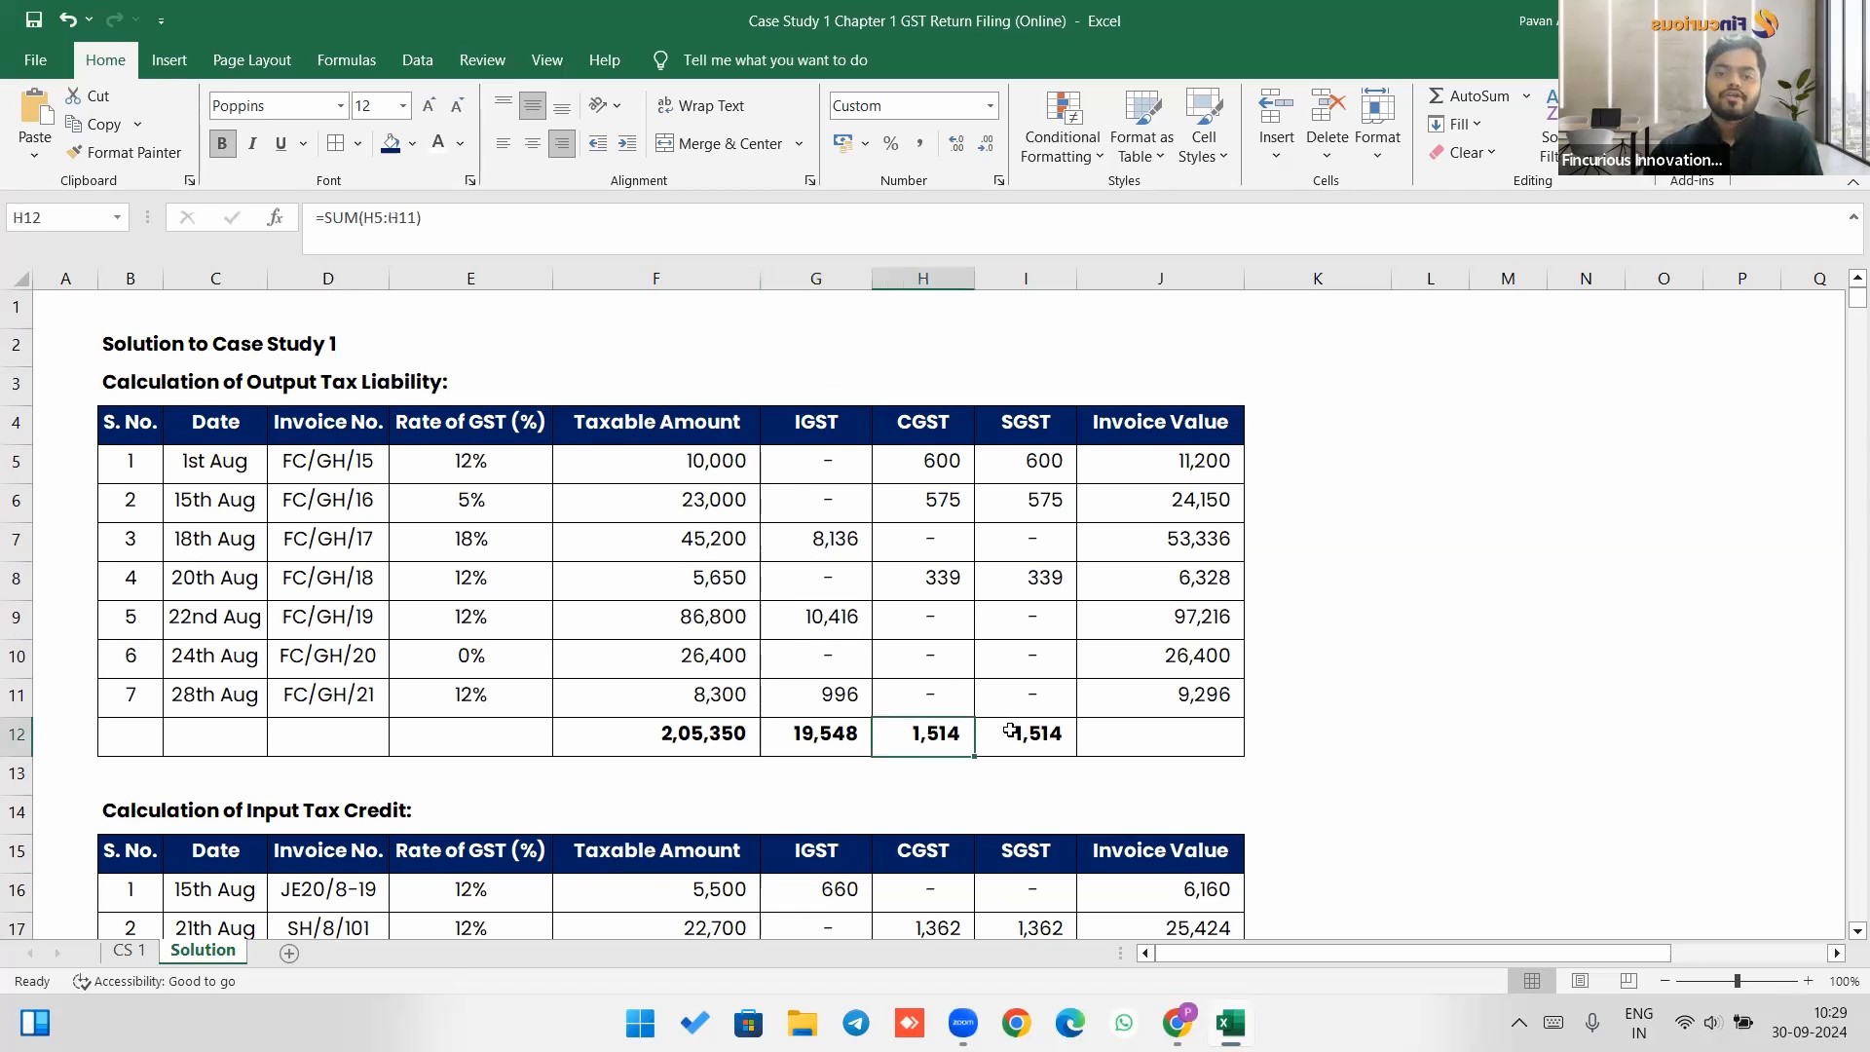
pyautogui.click(1011, 733)
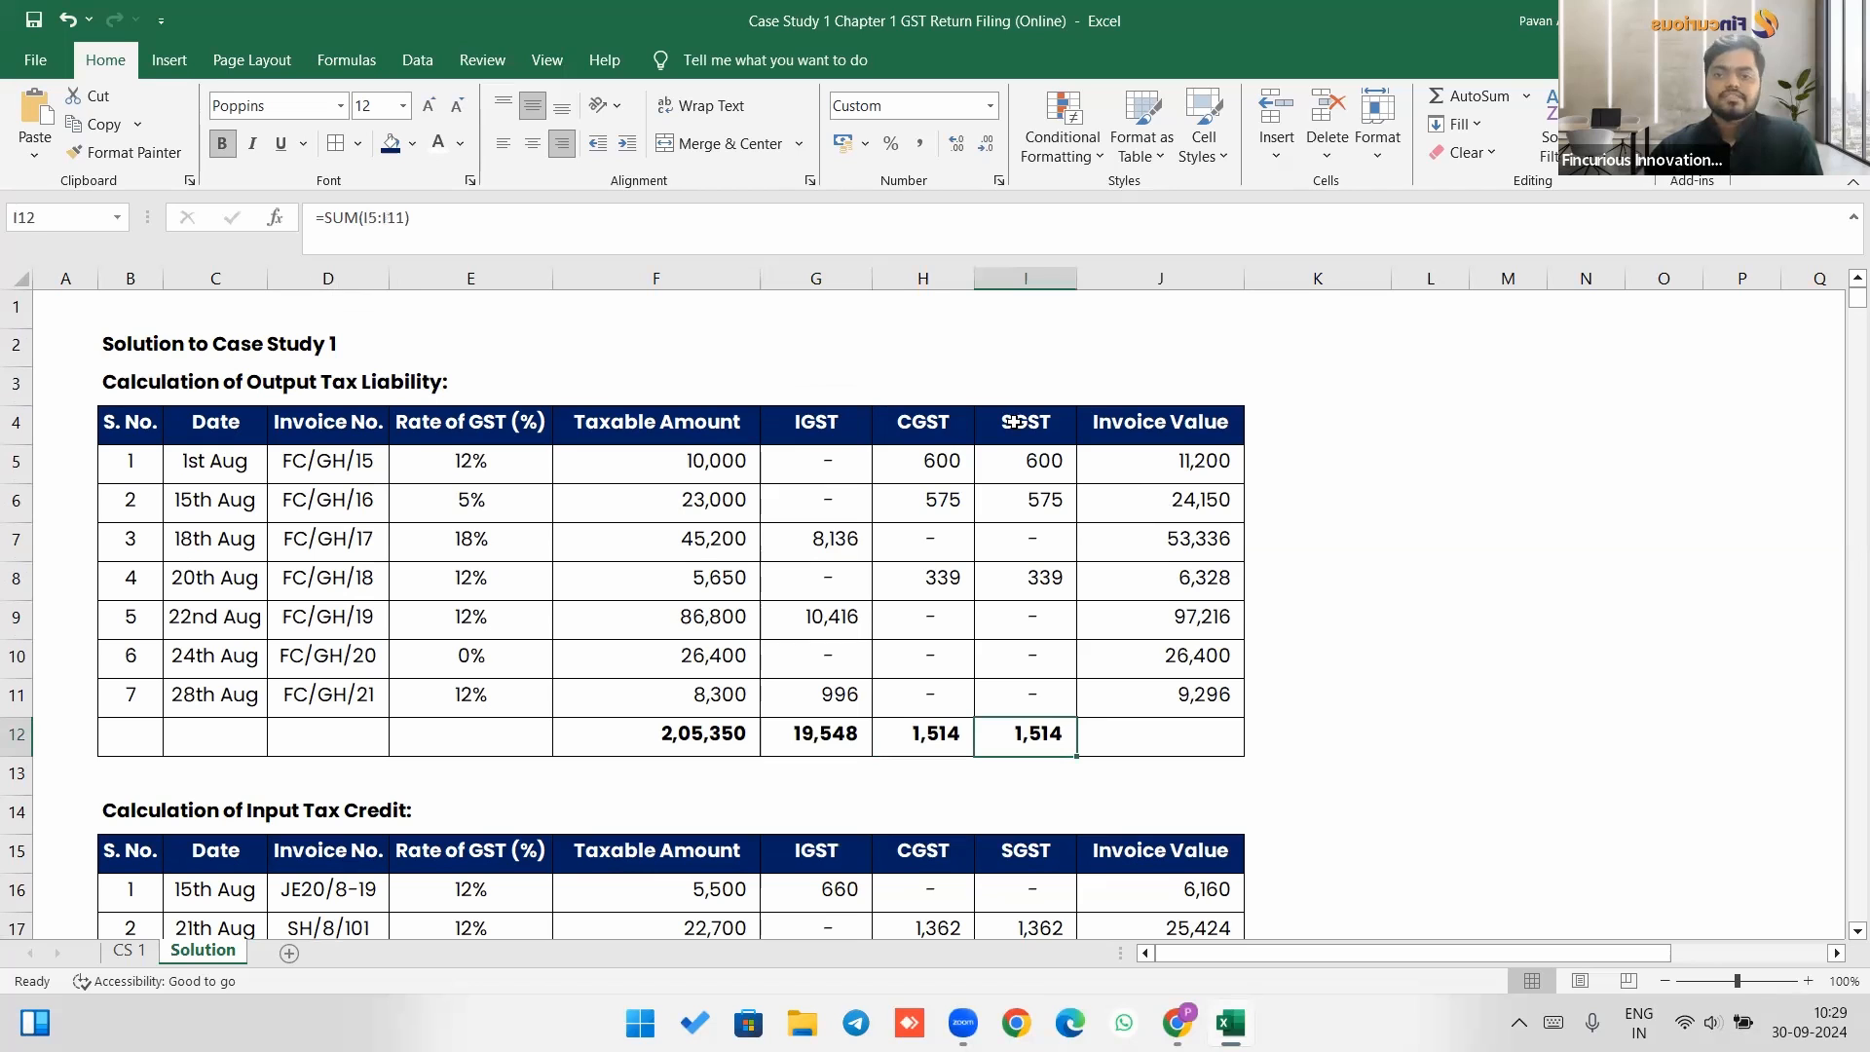
pyautogui.scroll(-4, 1016, 425)
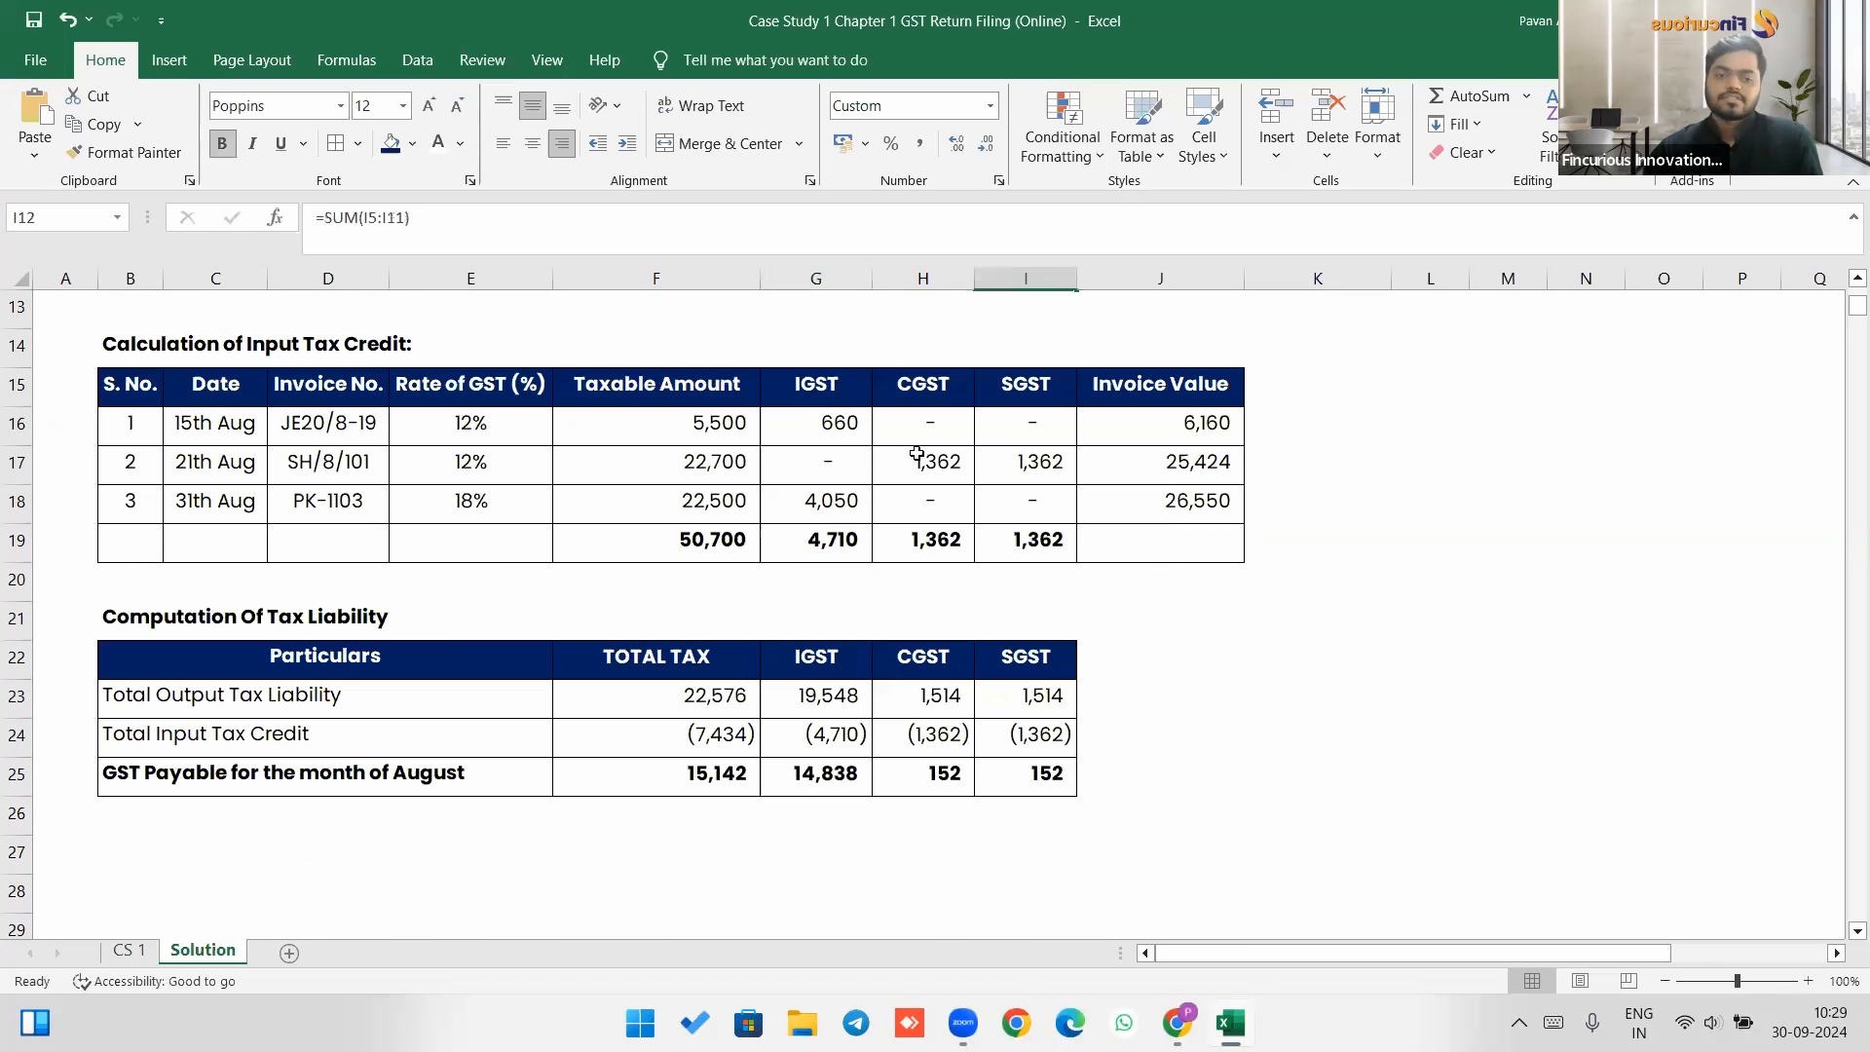
pyautogui.click(321, 697)
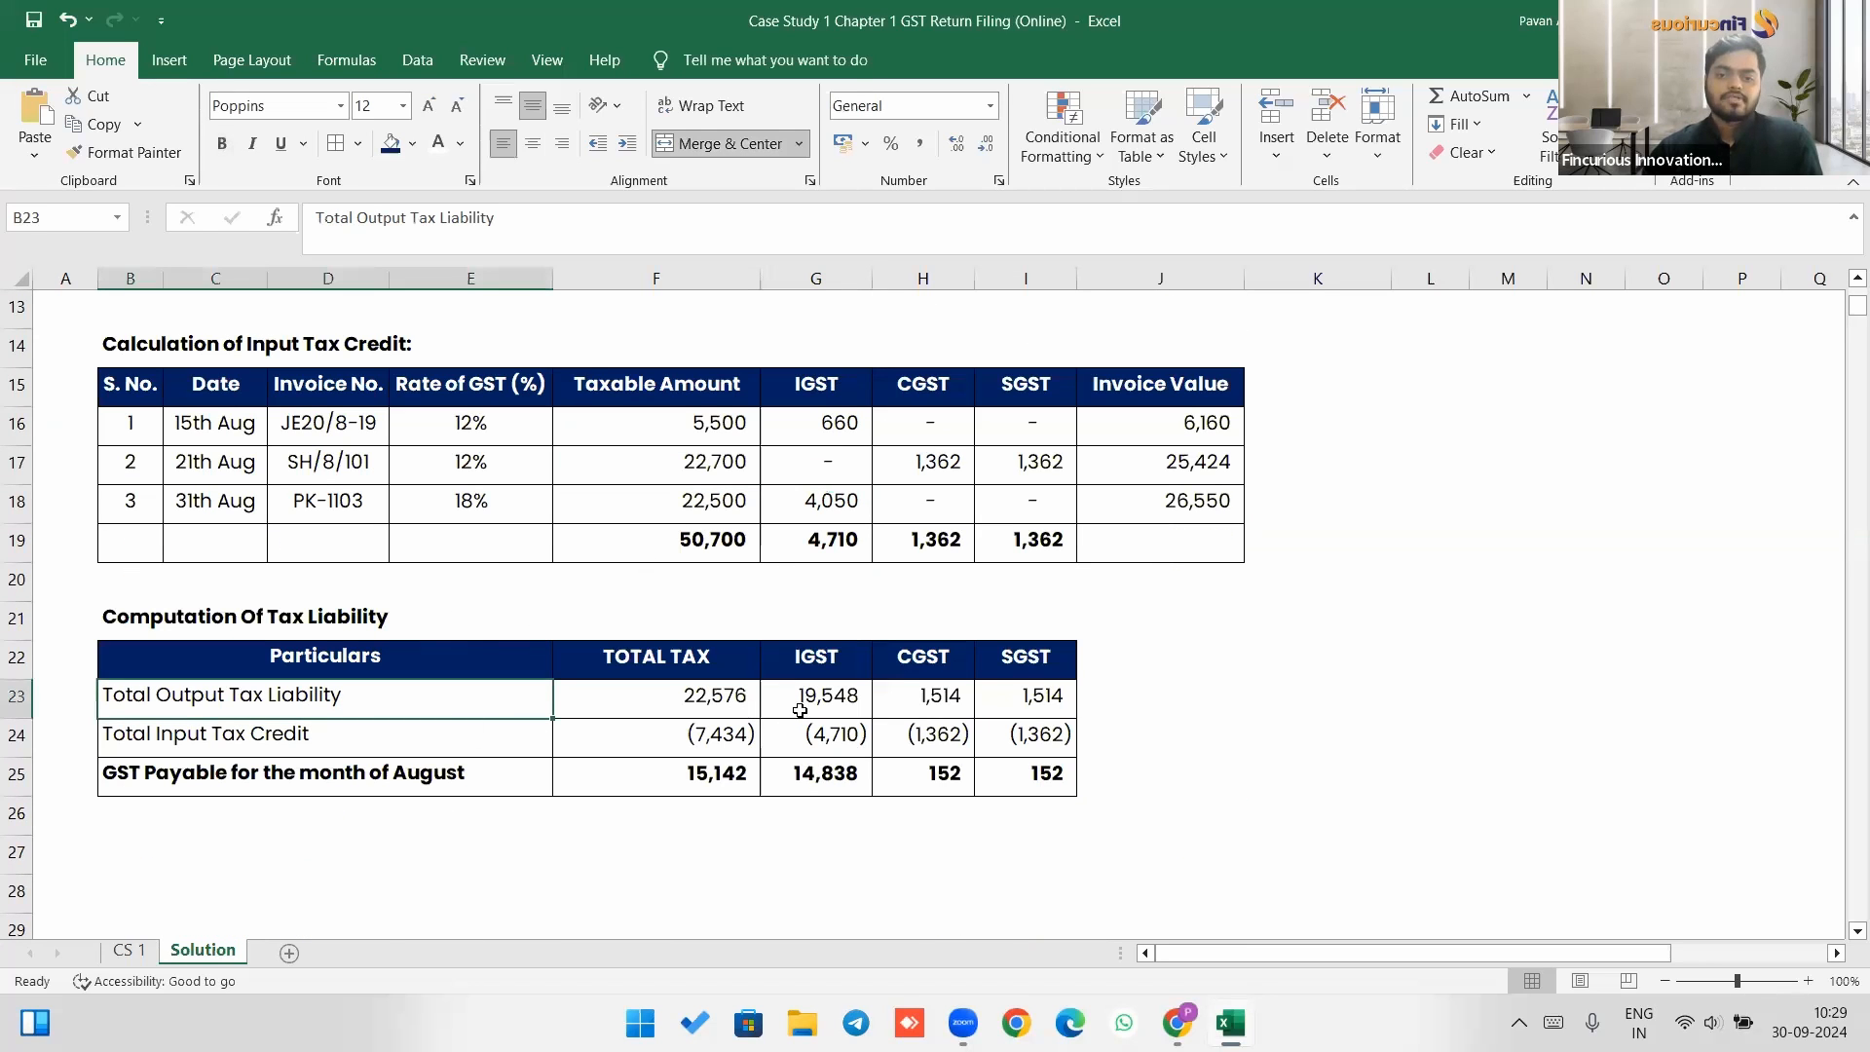
pyautogui.click(691, 698)
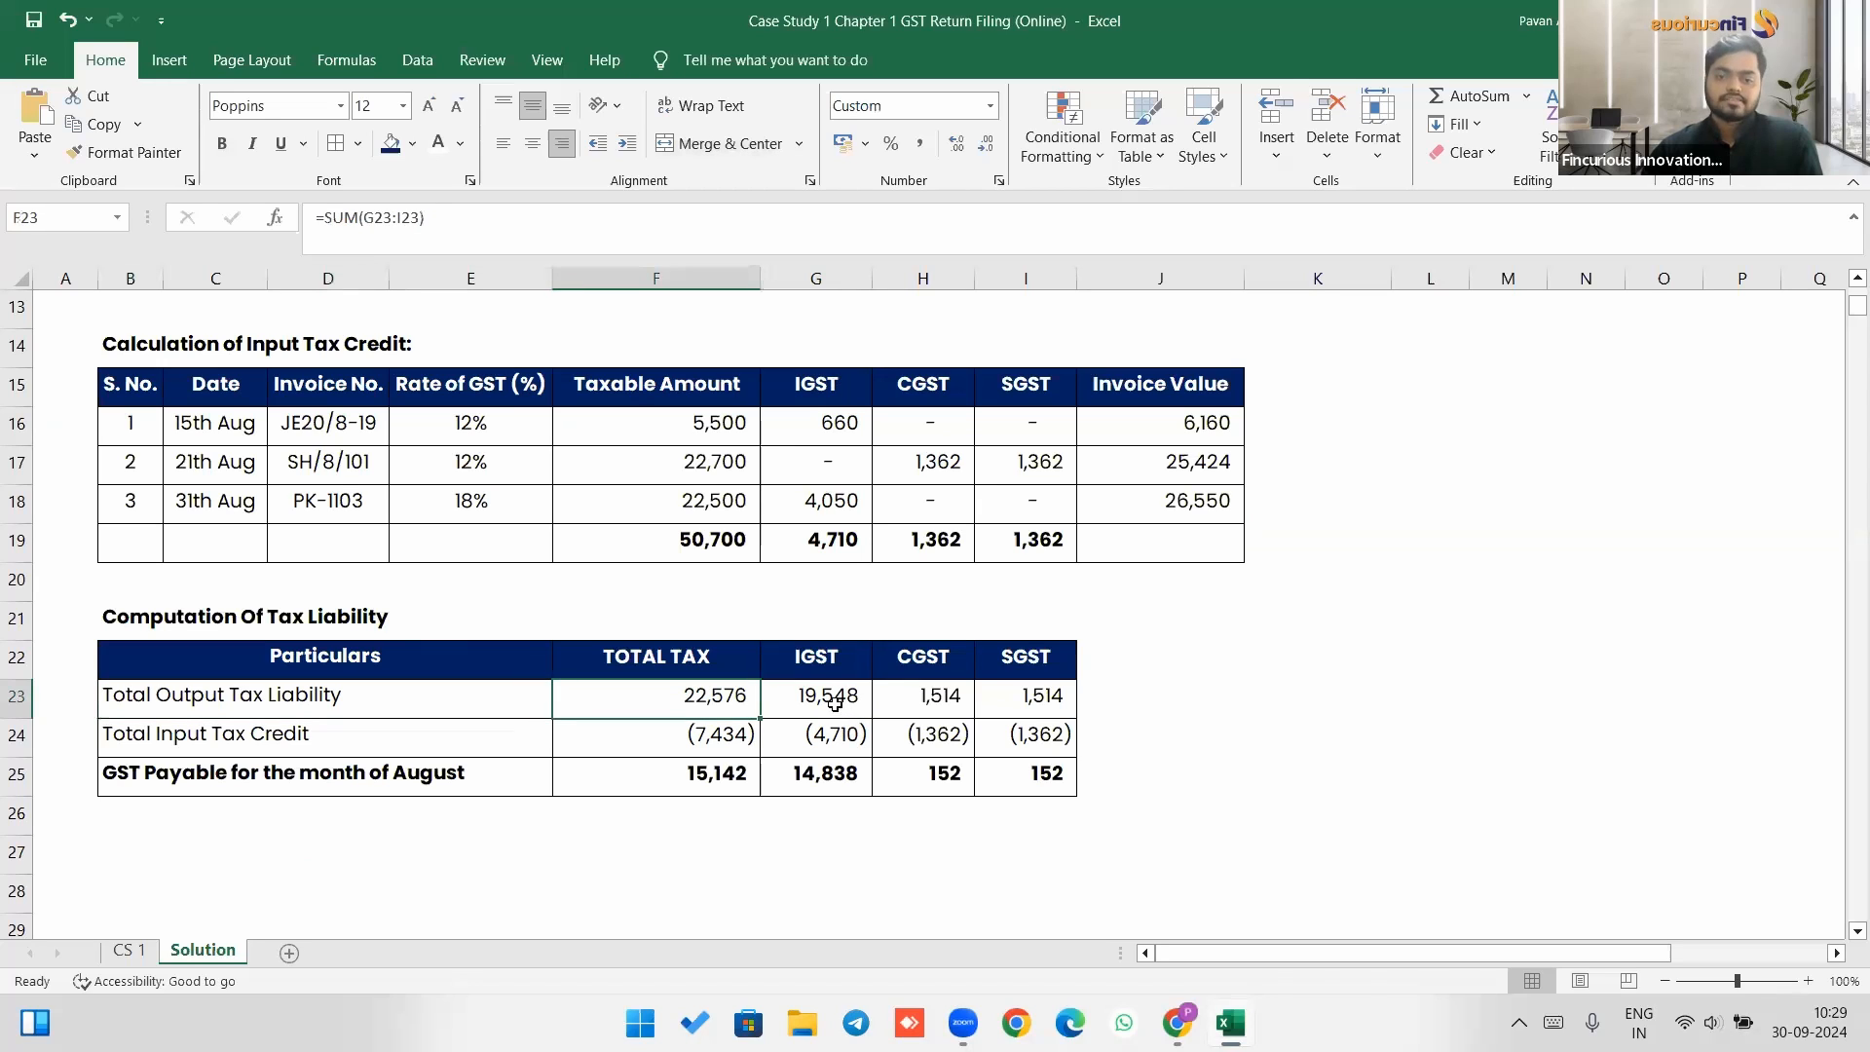
pyautogui.moveTo(834, 702); pyautogui.dragTo(1031, 707)
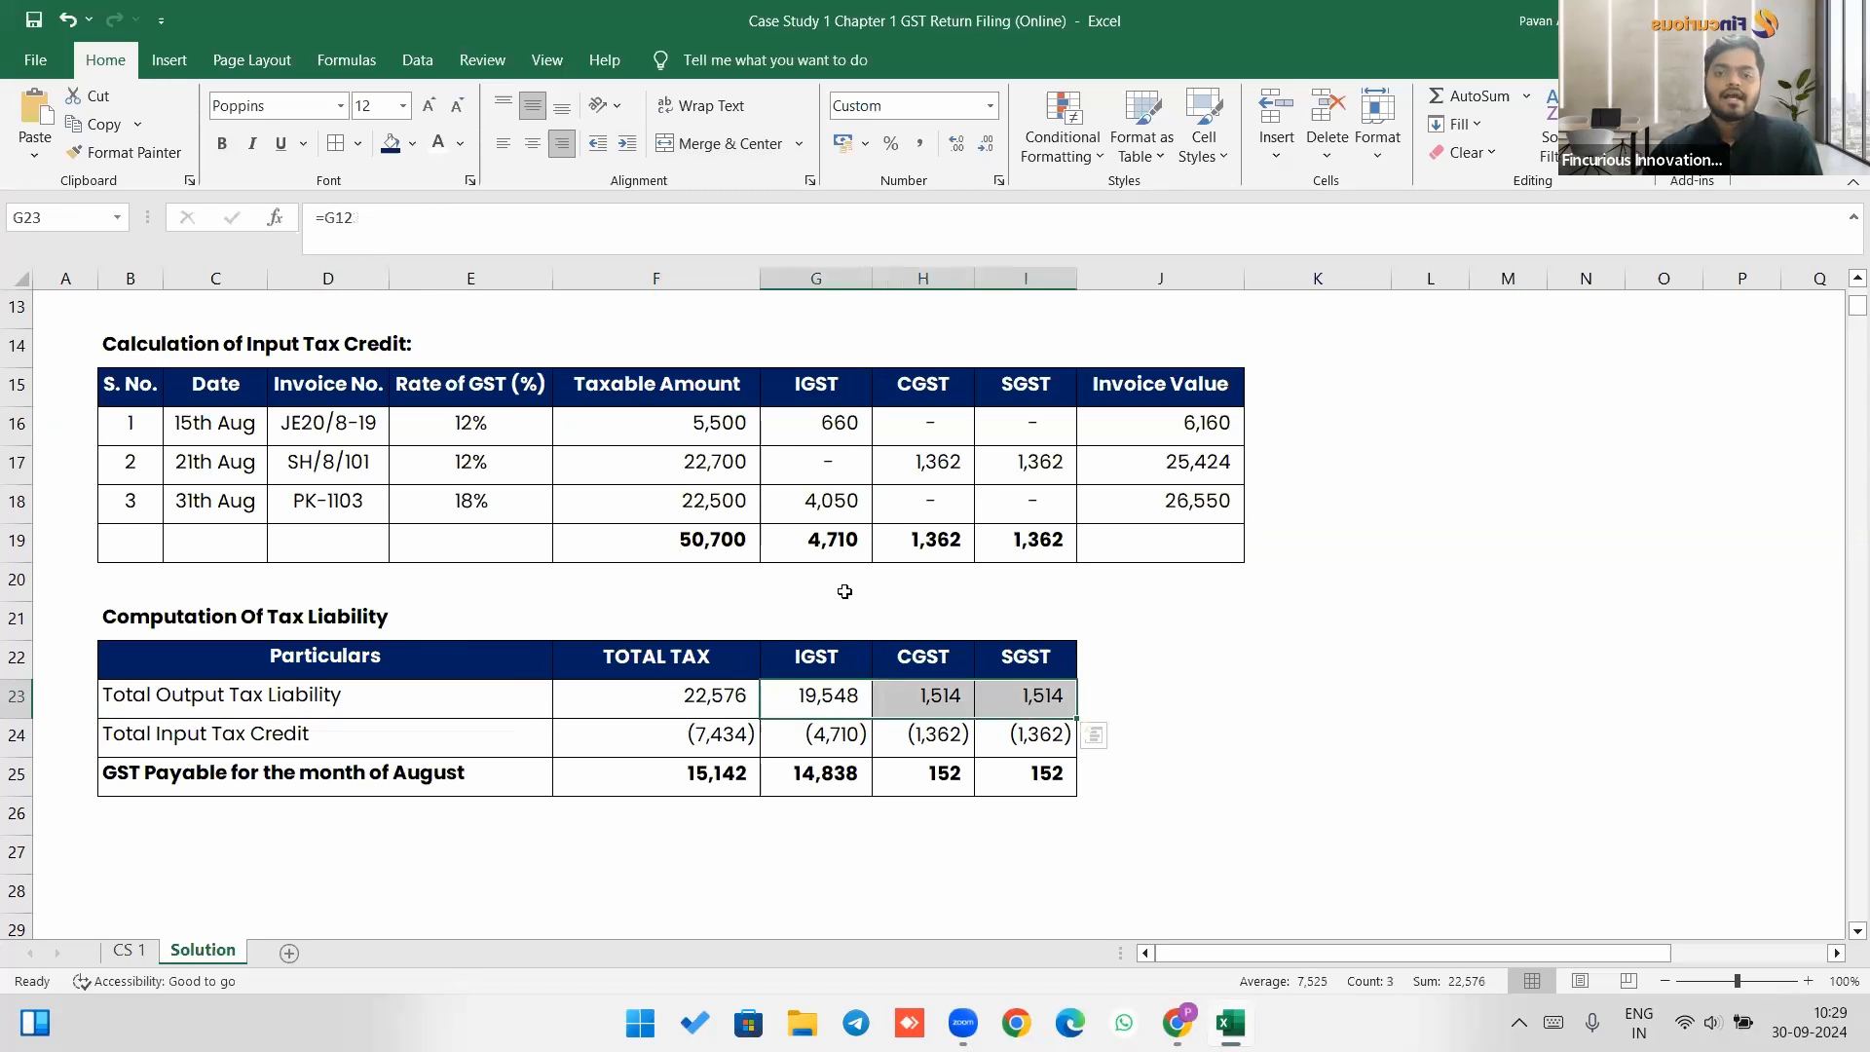
pyautogui.moveTo(828, 544); pyautogui.dragTo(1031, 543)
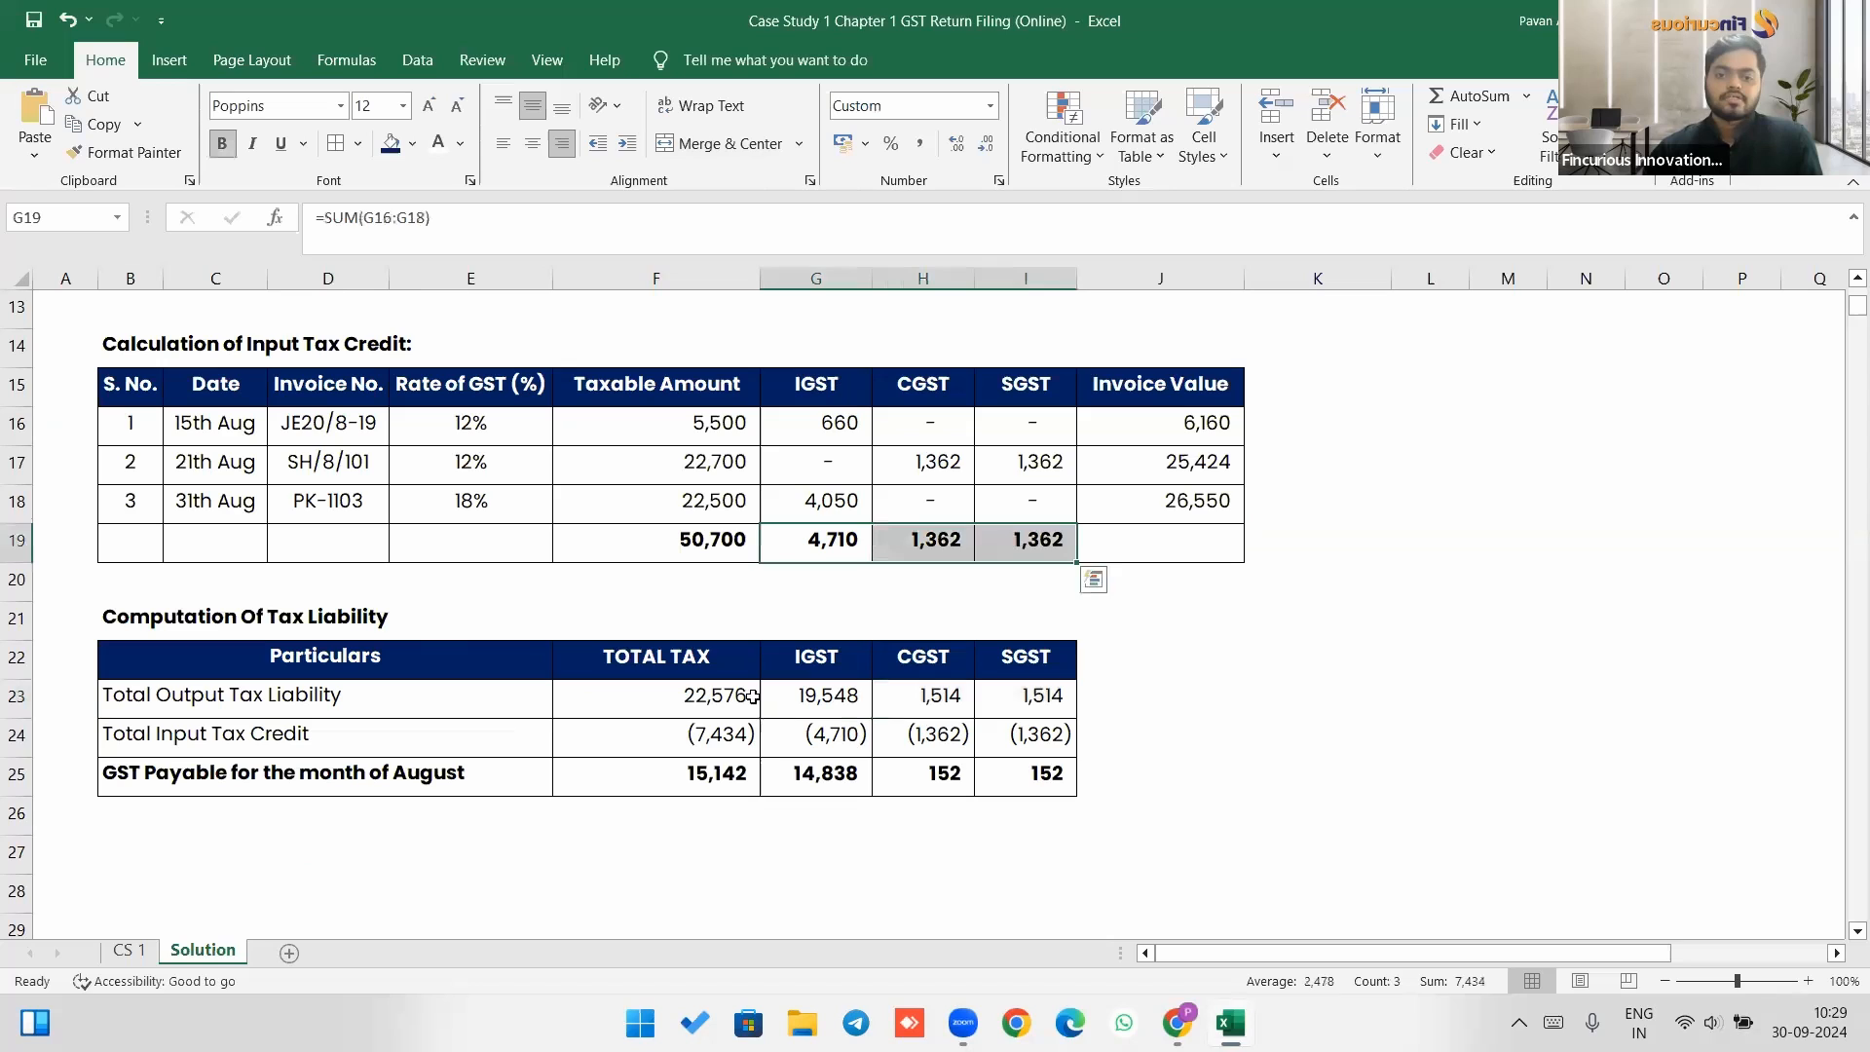
pyautogui.click(694, 743)
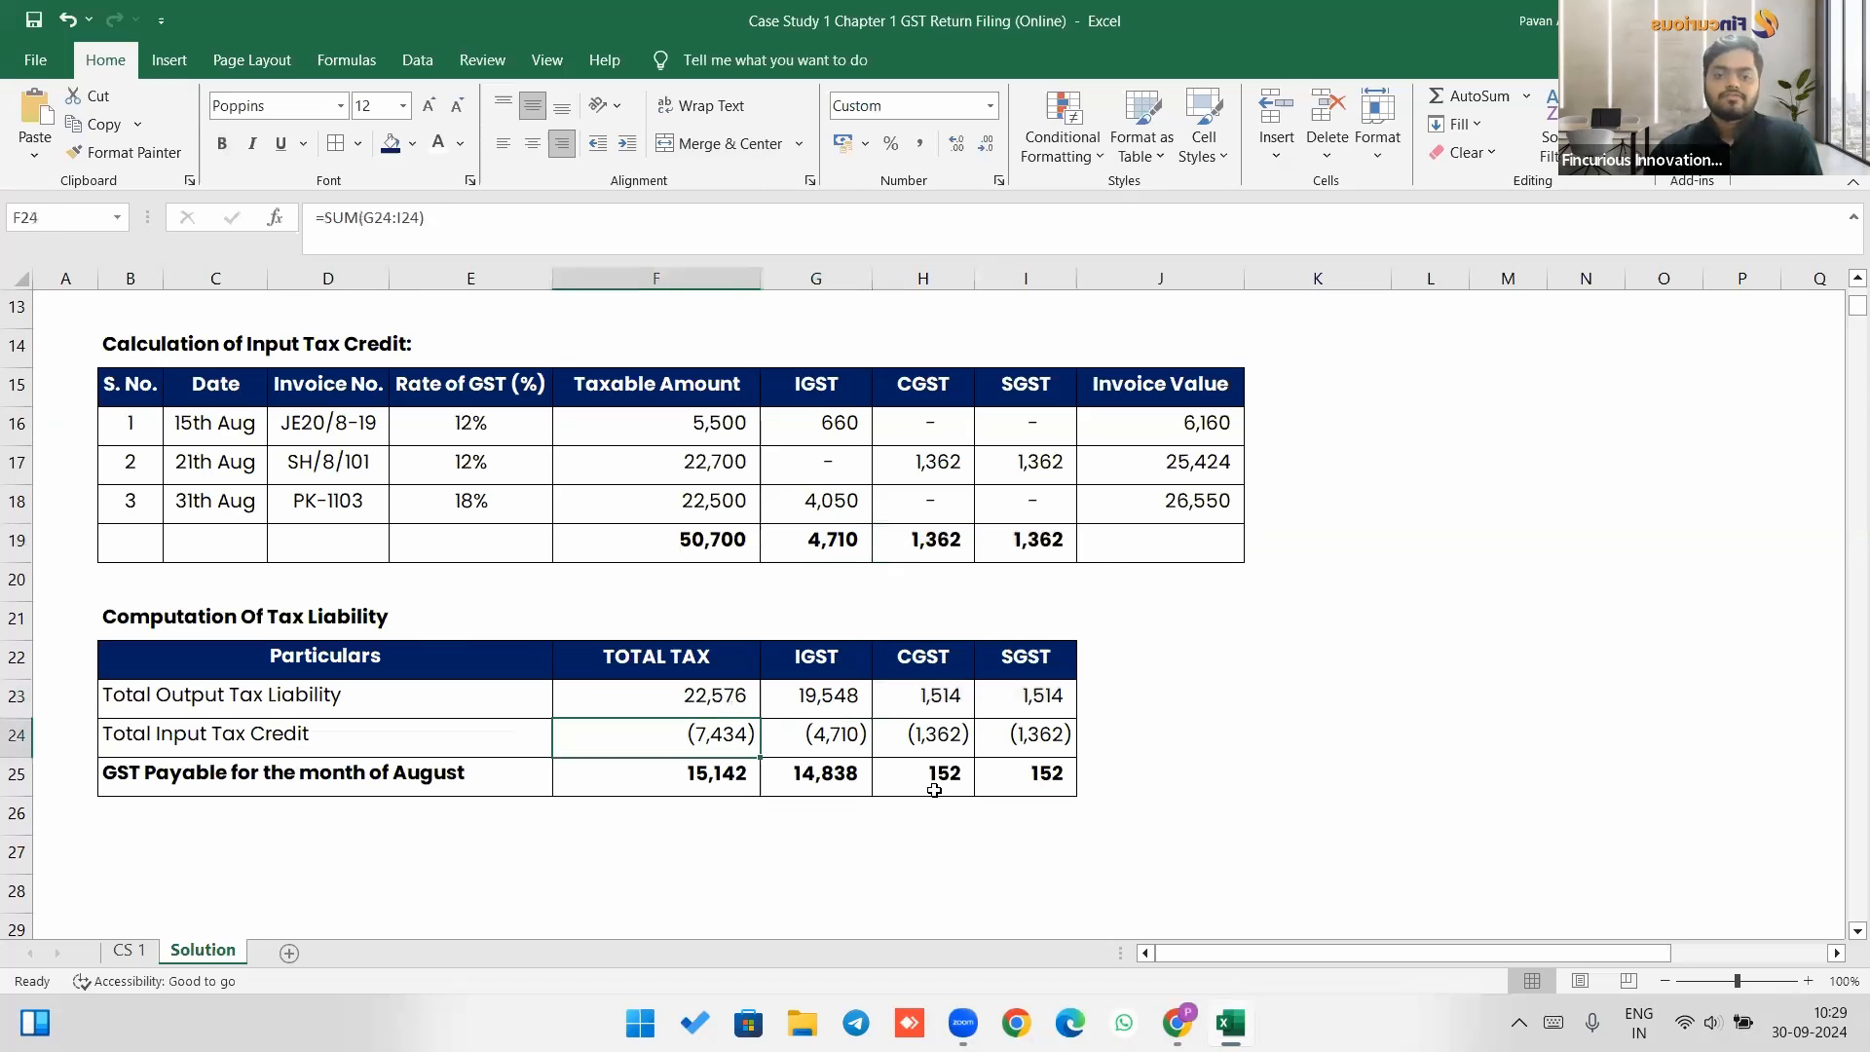
pyautogui.click(736, 774)
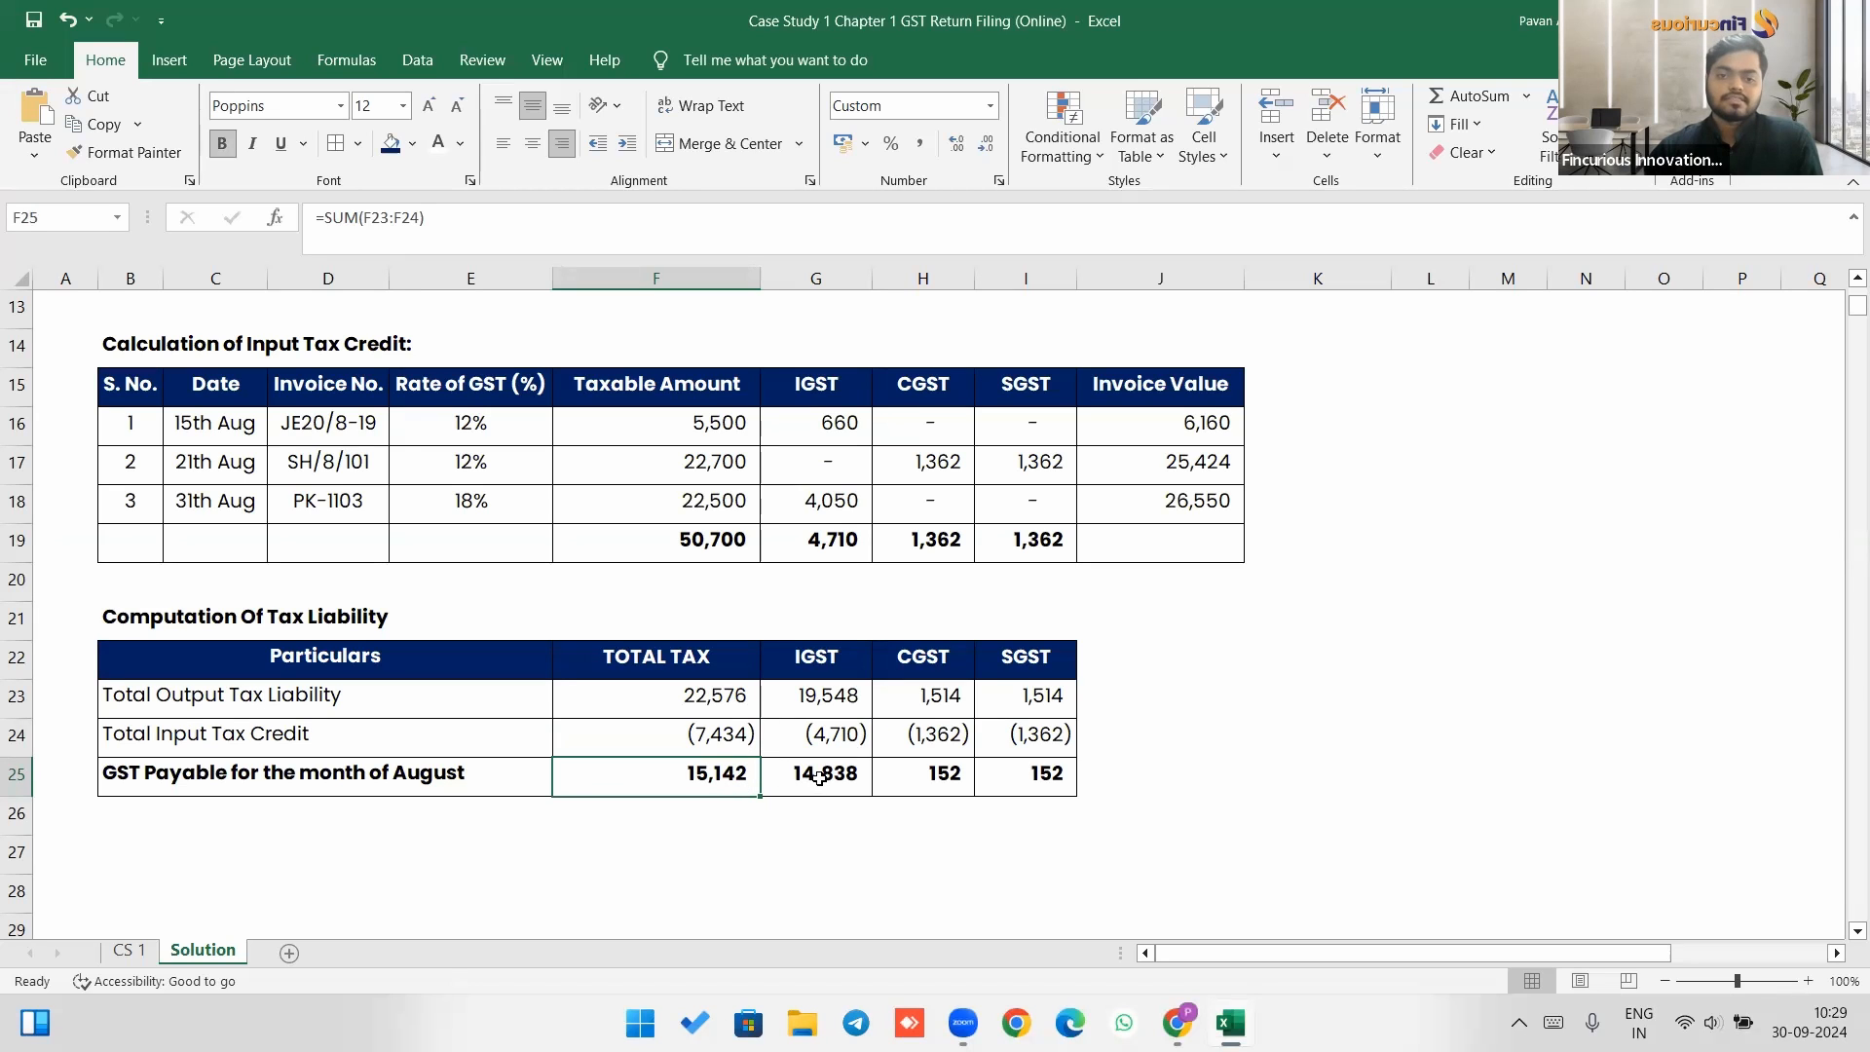
pyautogui.moveTo(818, 776); pyautogui.dragTo(1071, 779)
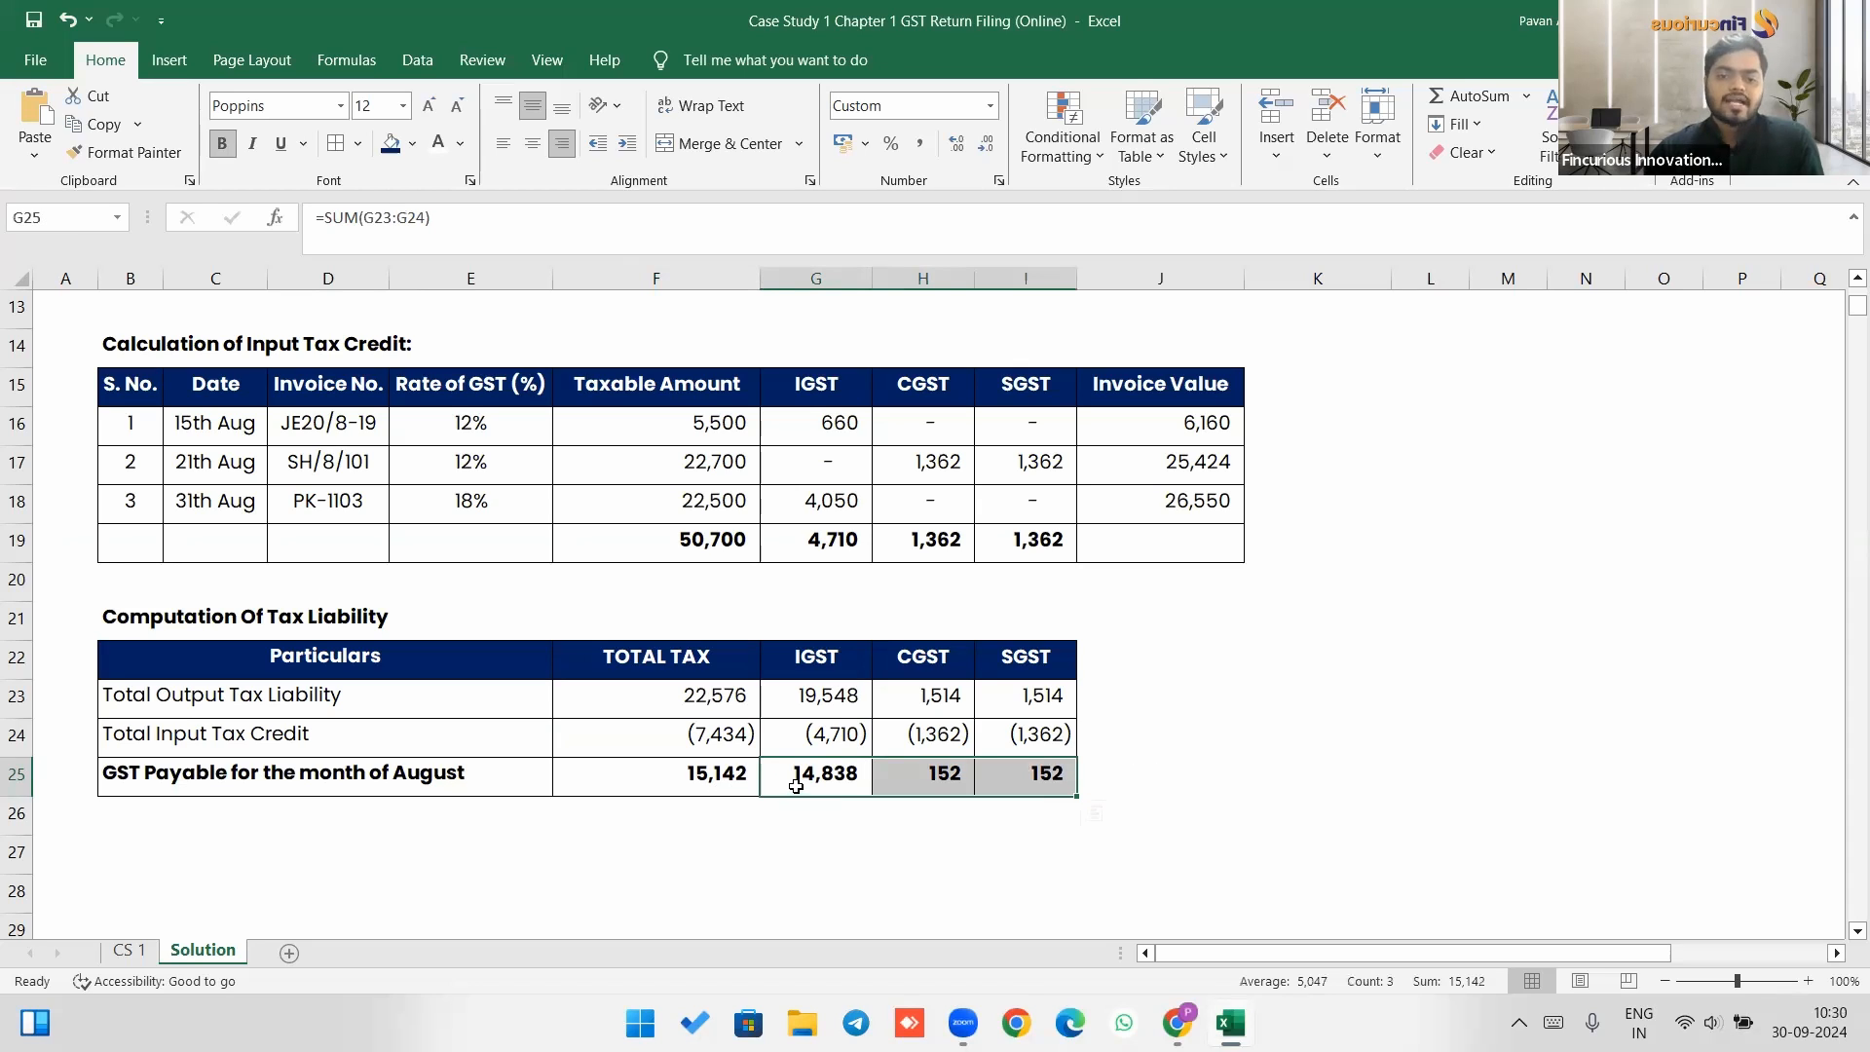
# Open the return dashboard in the GST portal and search returns for Quarter 2 (Jul - Sep), period August.
pyautogui.hotkey('alt', 'Tab')
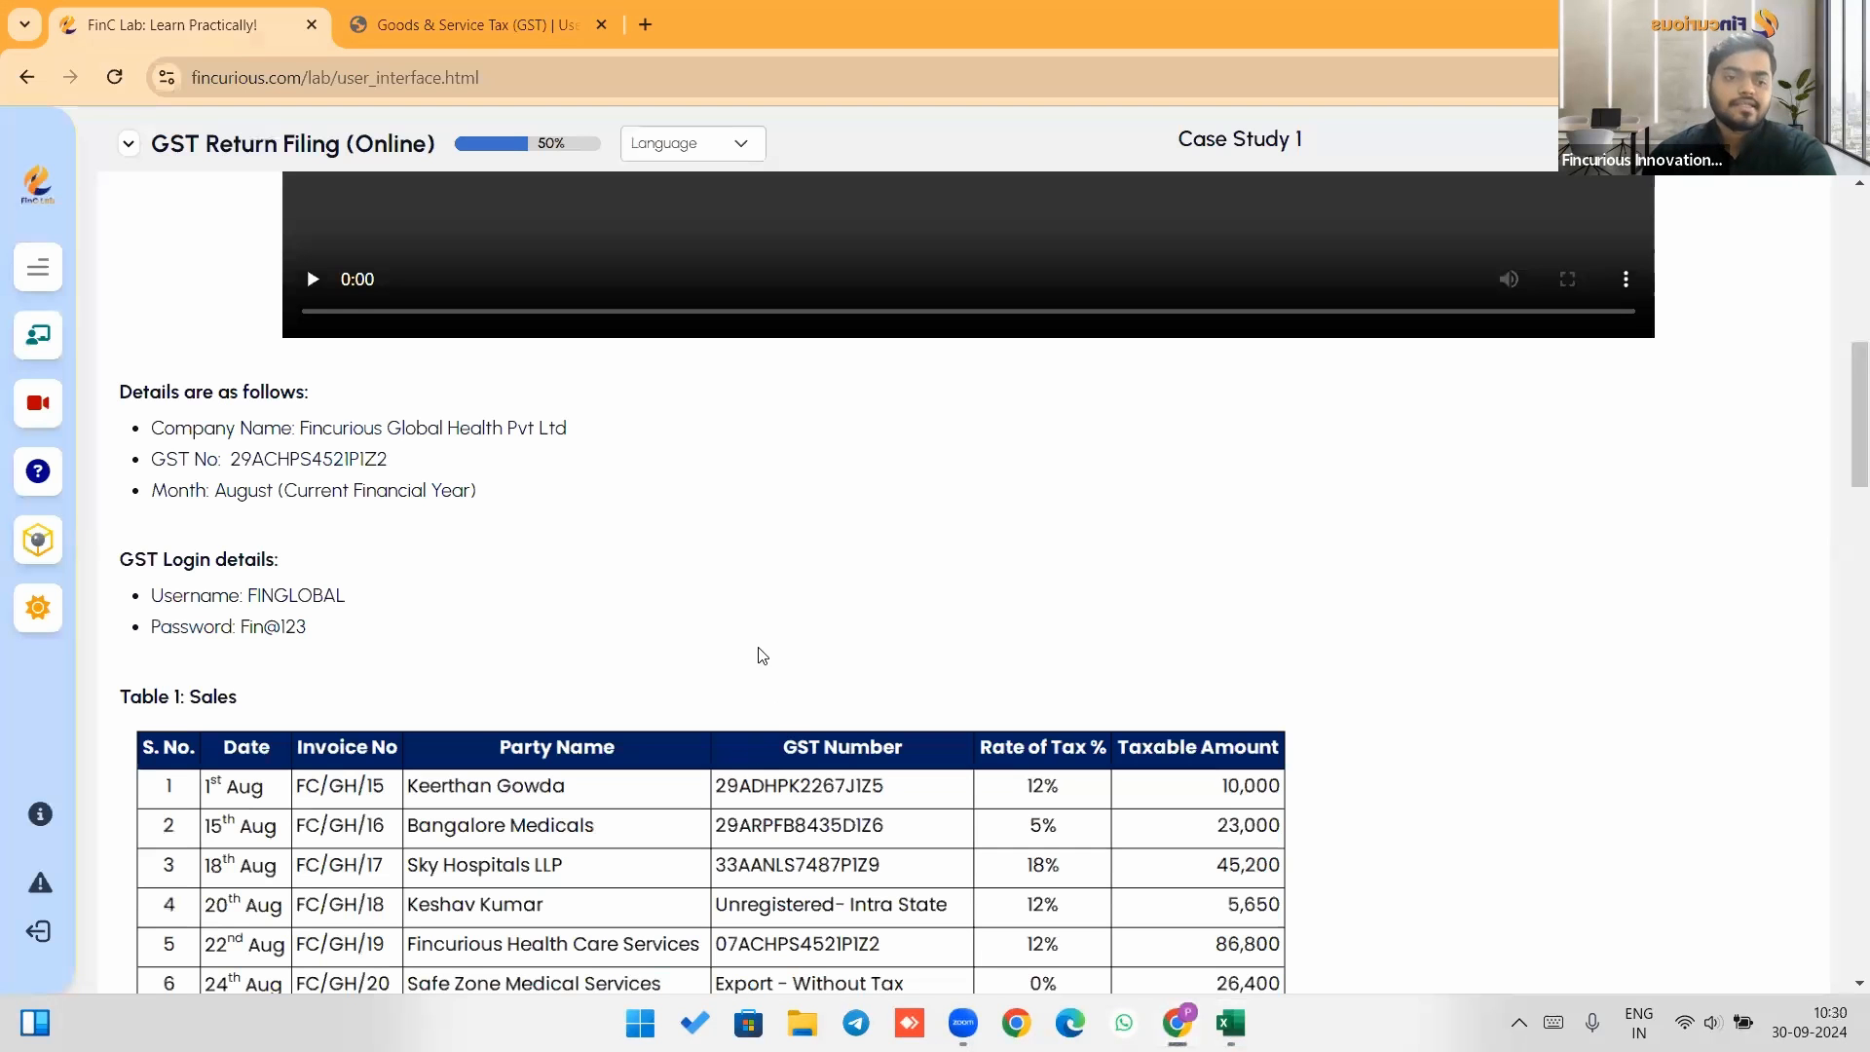
pyautogui.hotkey('ctrl', 'Tab')
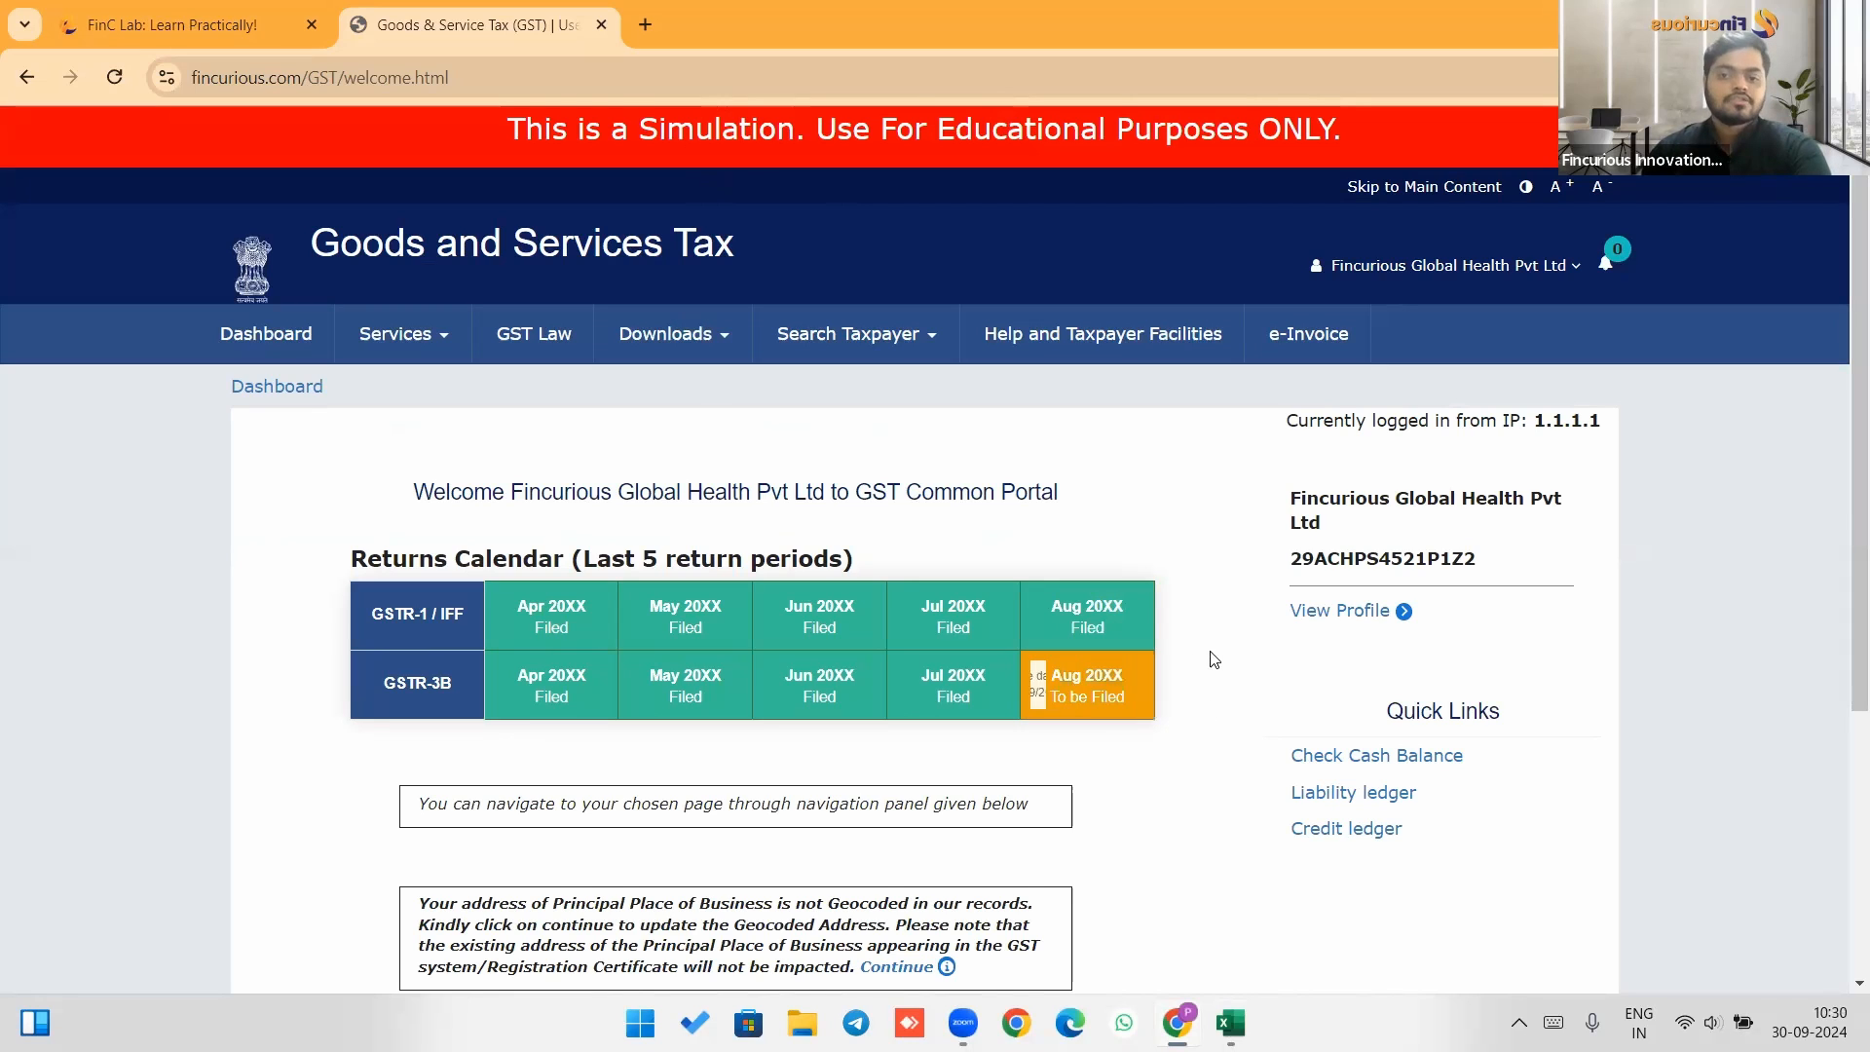
pyautogui.scroll(-4, 1208, 657)
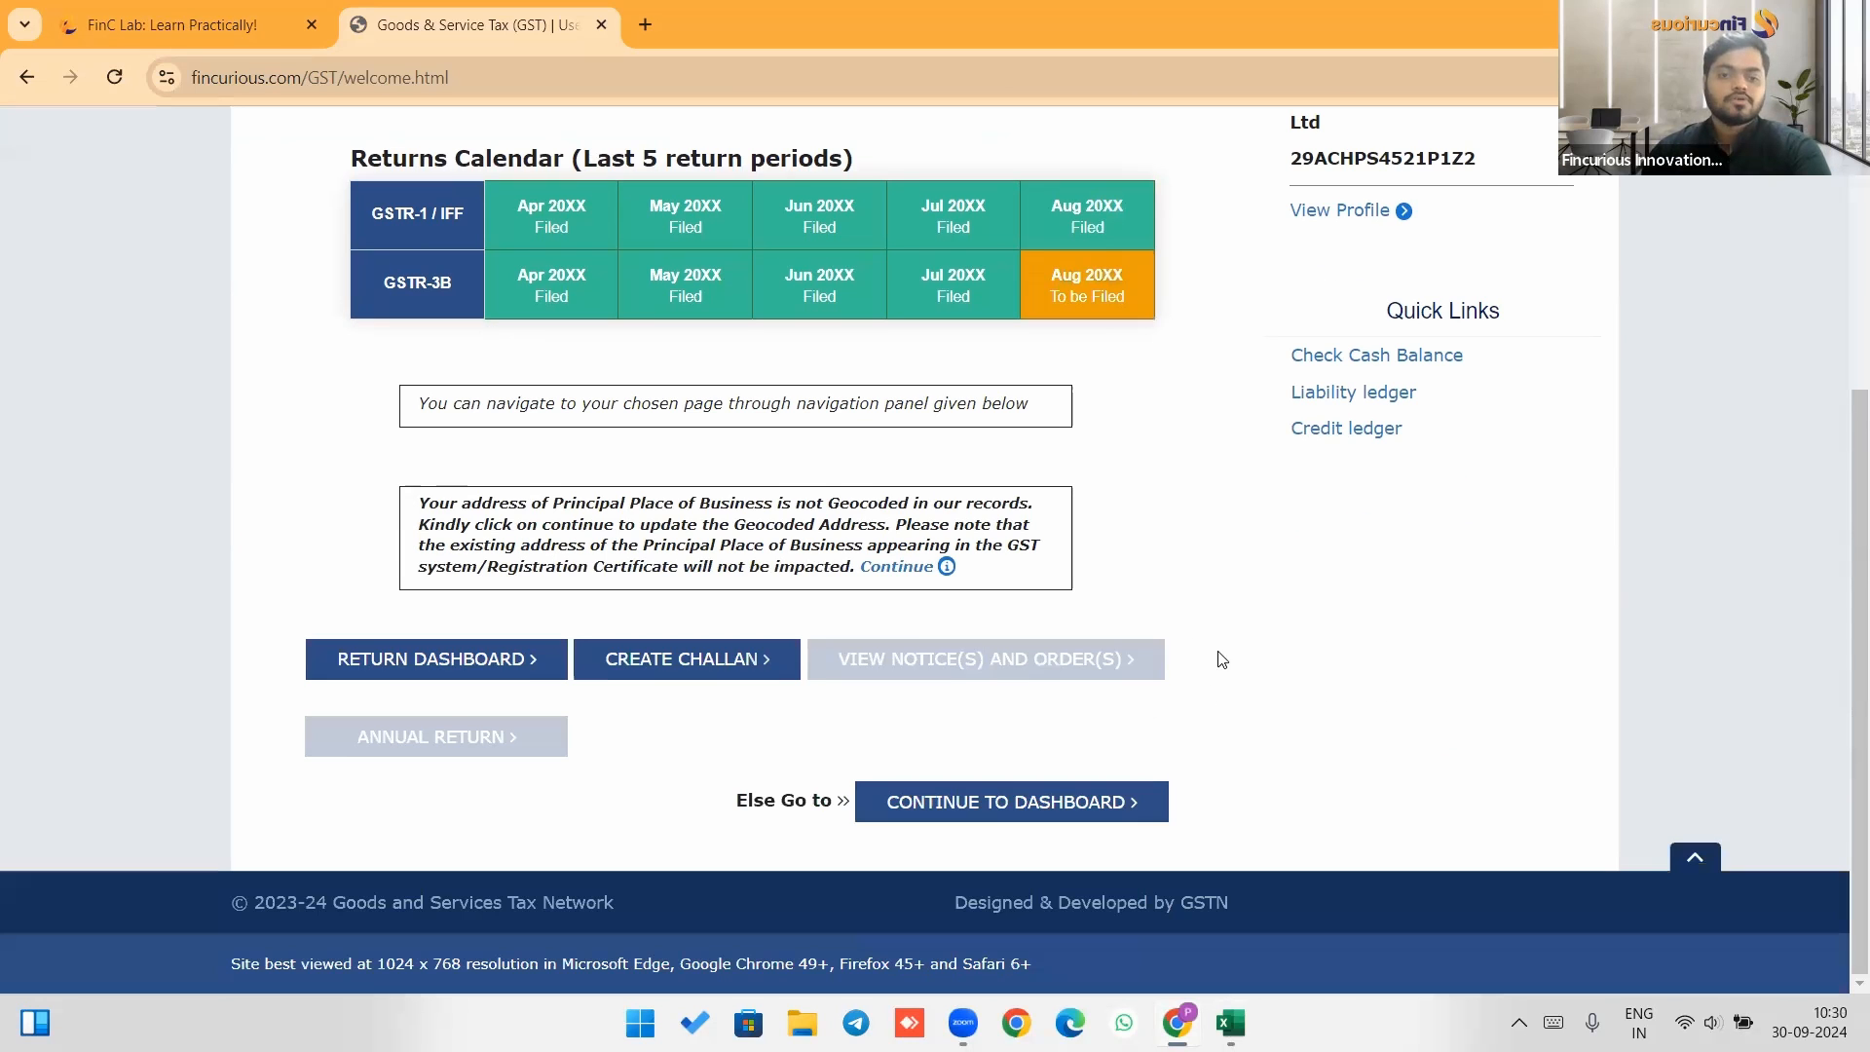
pyautogui.click(479, 647)
pyautogui.click(792, 599)
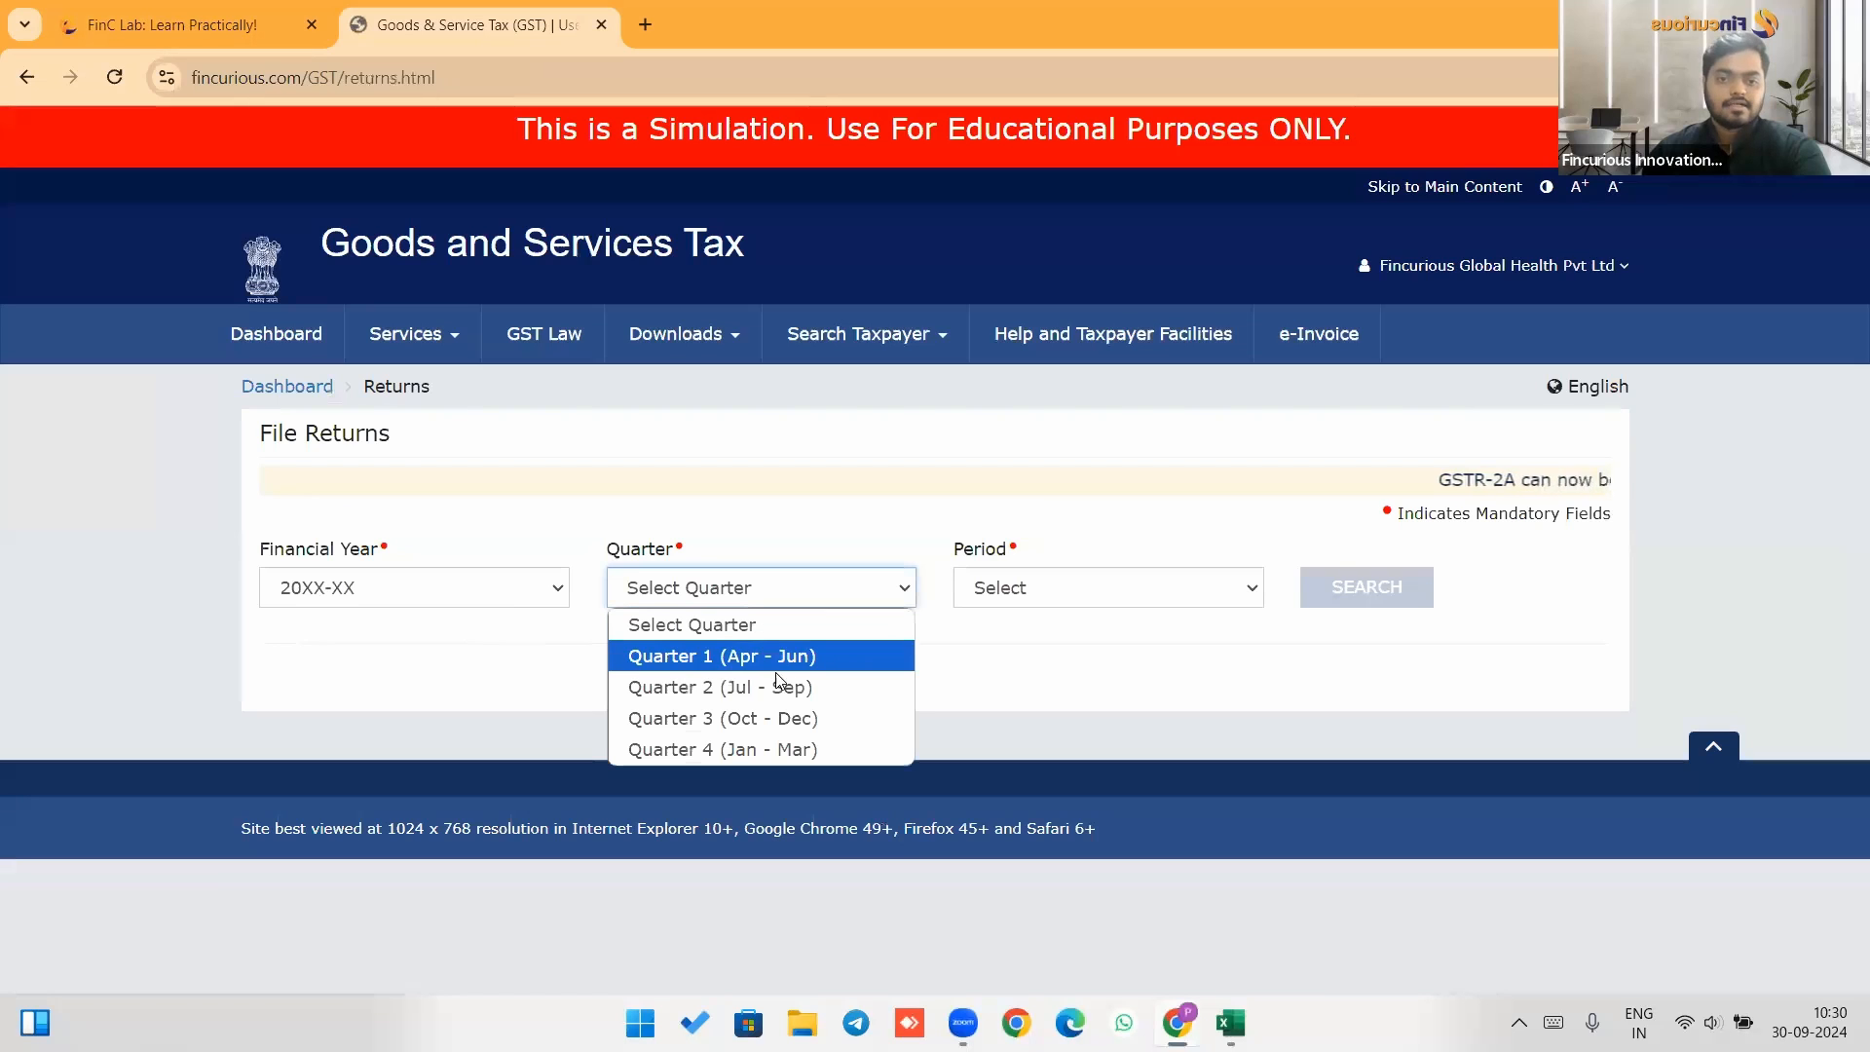
pyautogui.click(772, 692)
pyautogui.click(1061, 598)
pyautogui.click(1120, 651)
pyautogui.click(1382, 599)
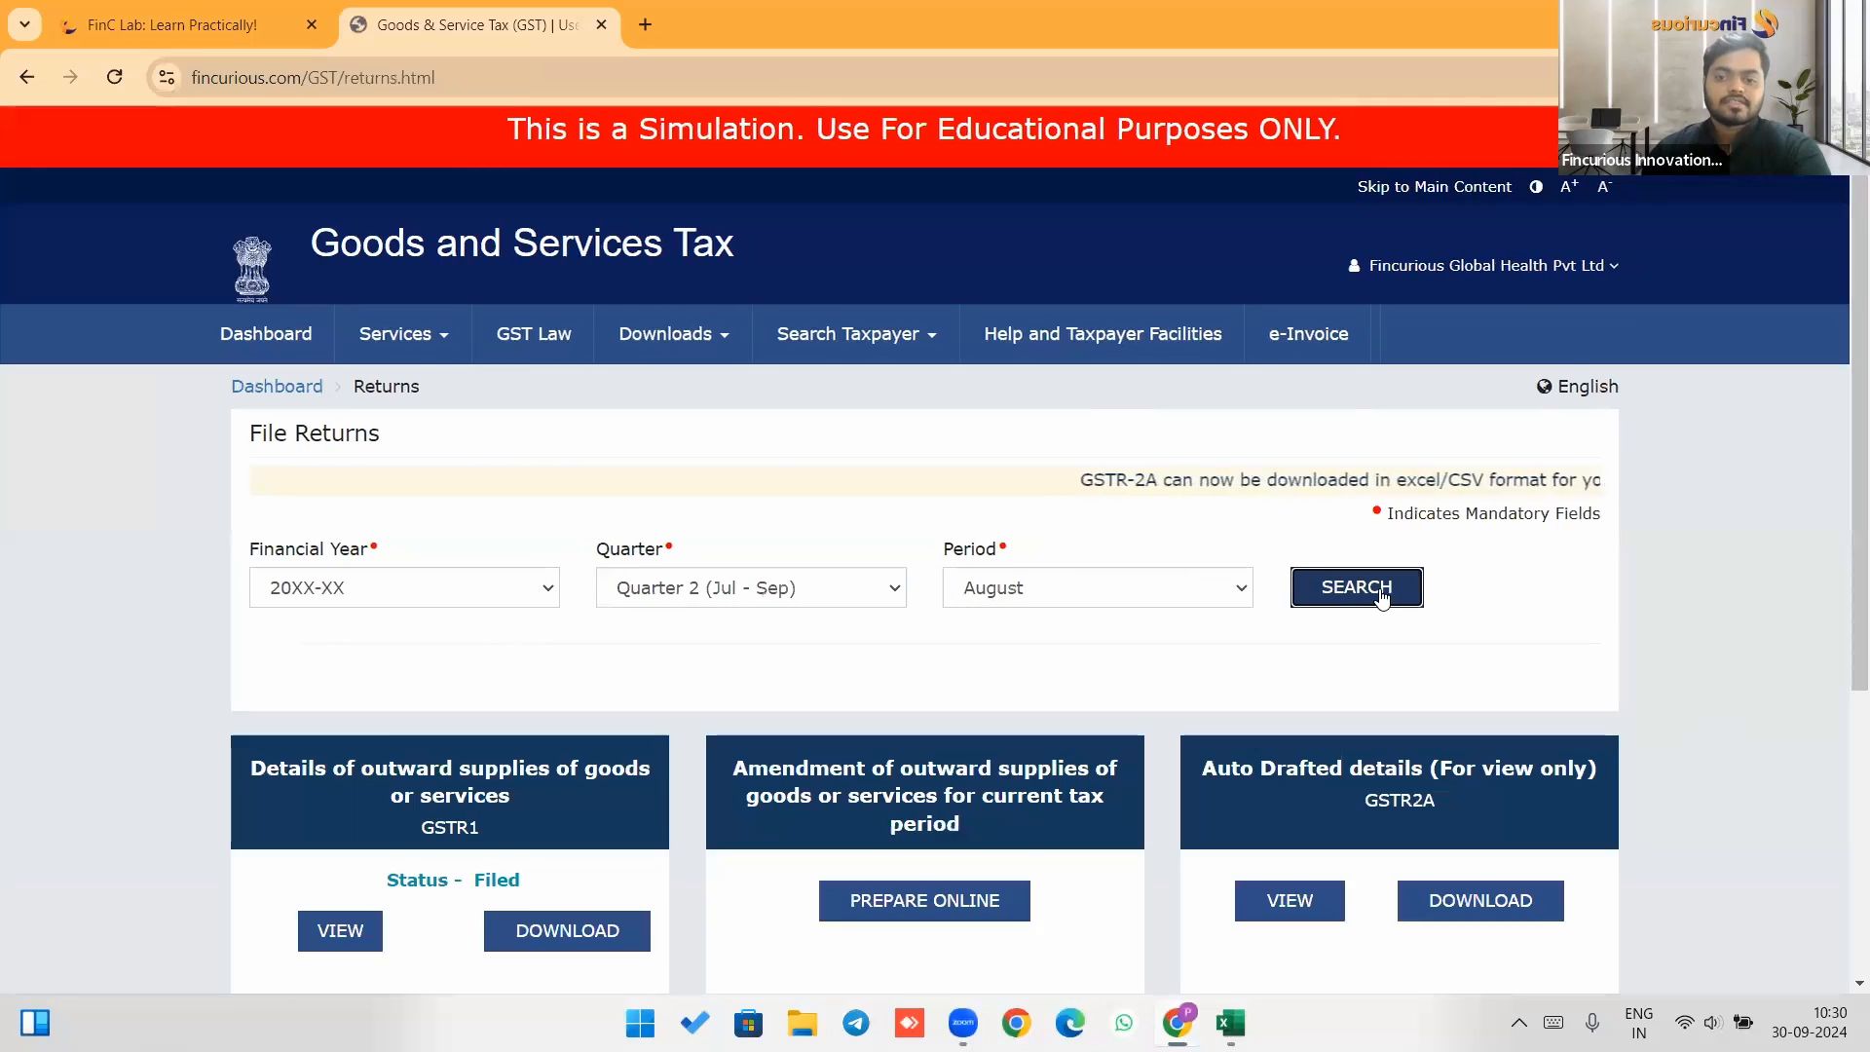
# Open the view of the GSTR2B auto-drafted ITC statement.
pyautogui.scroll(-3, 1385, 596)
pyautogui.scroll(-1, 1384, 596)
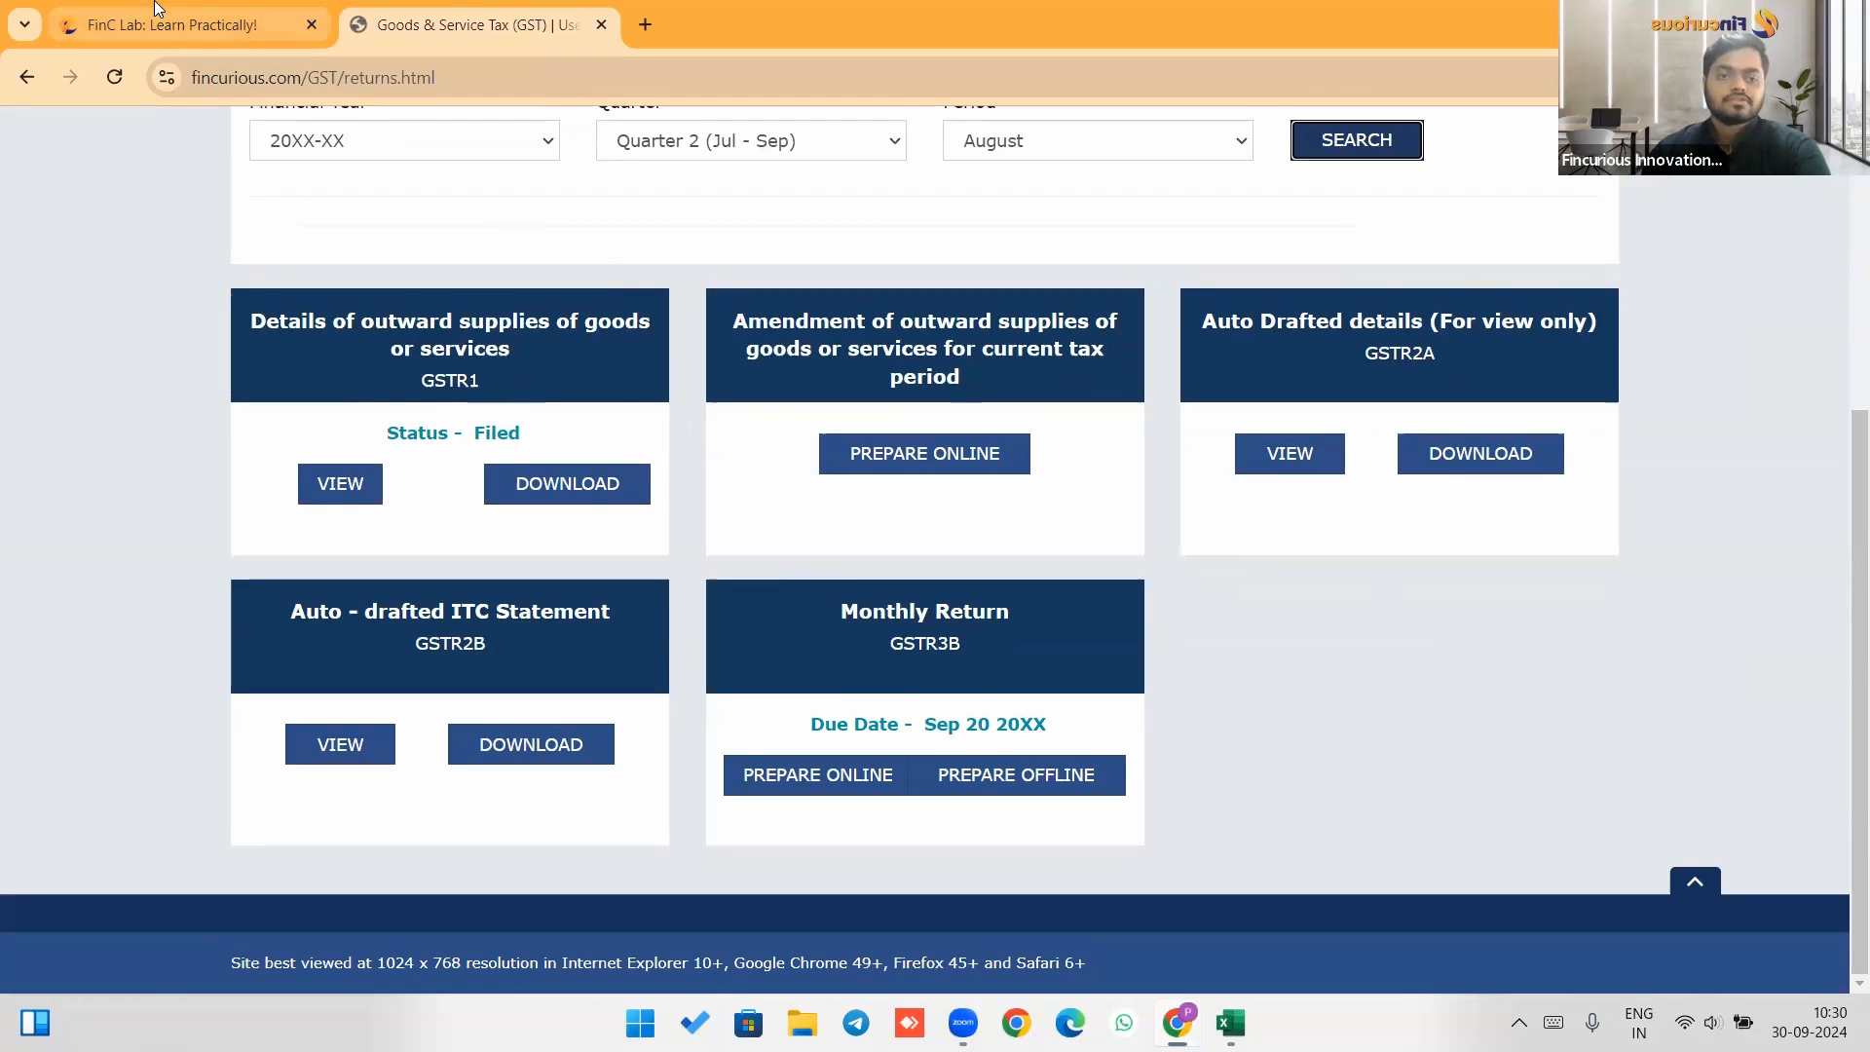
pyautogui.click(336, 745)
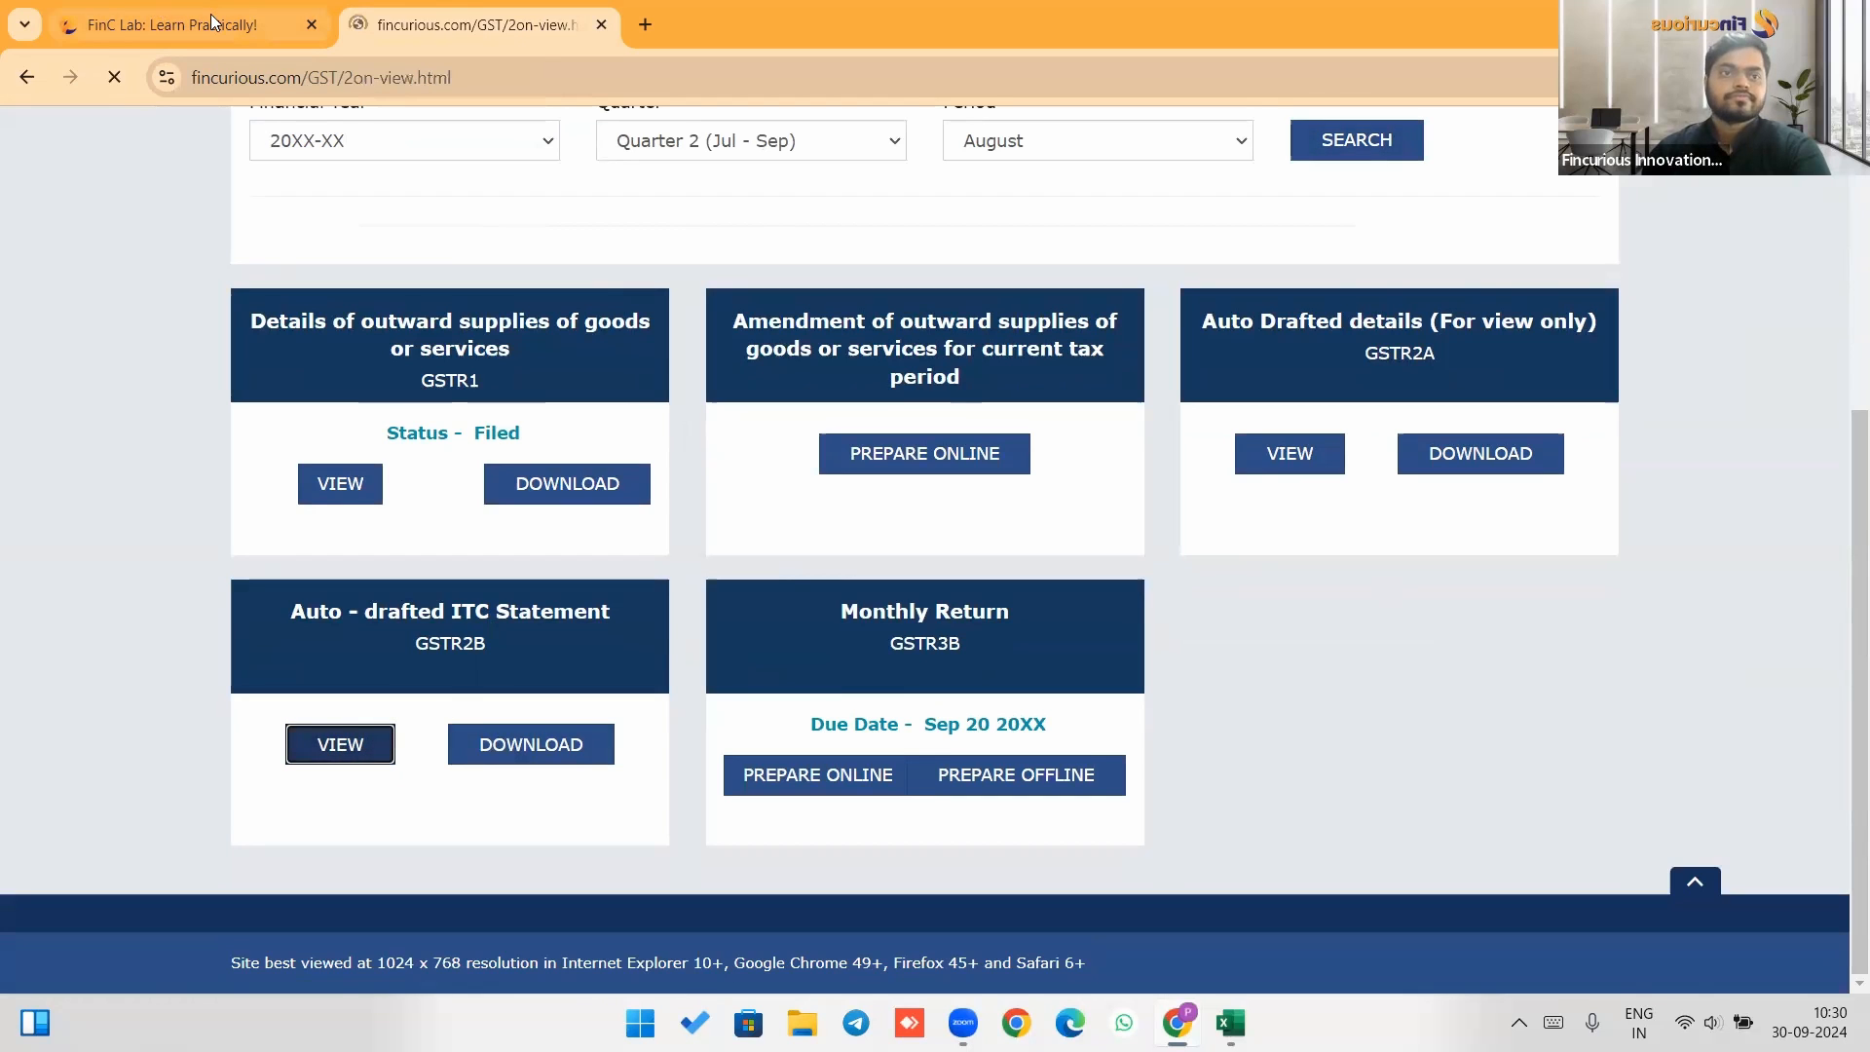
# Compare the case study's purchase details with the GSTR-2B ITC summary.
pyautogui.click(234, 22)
pyautogui.click(414, 5)
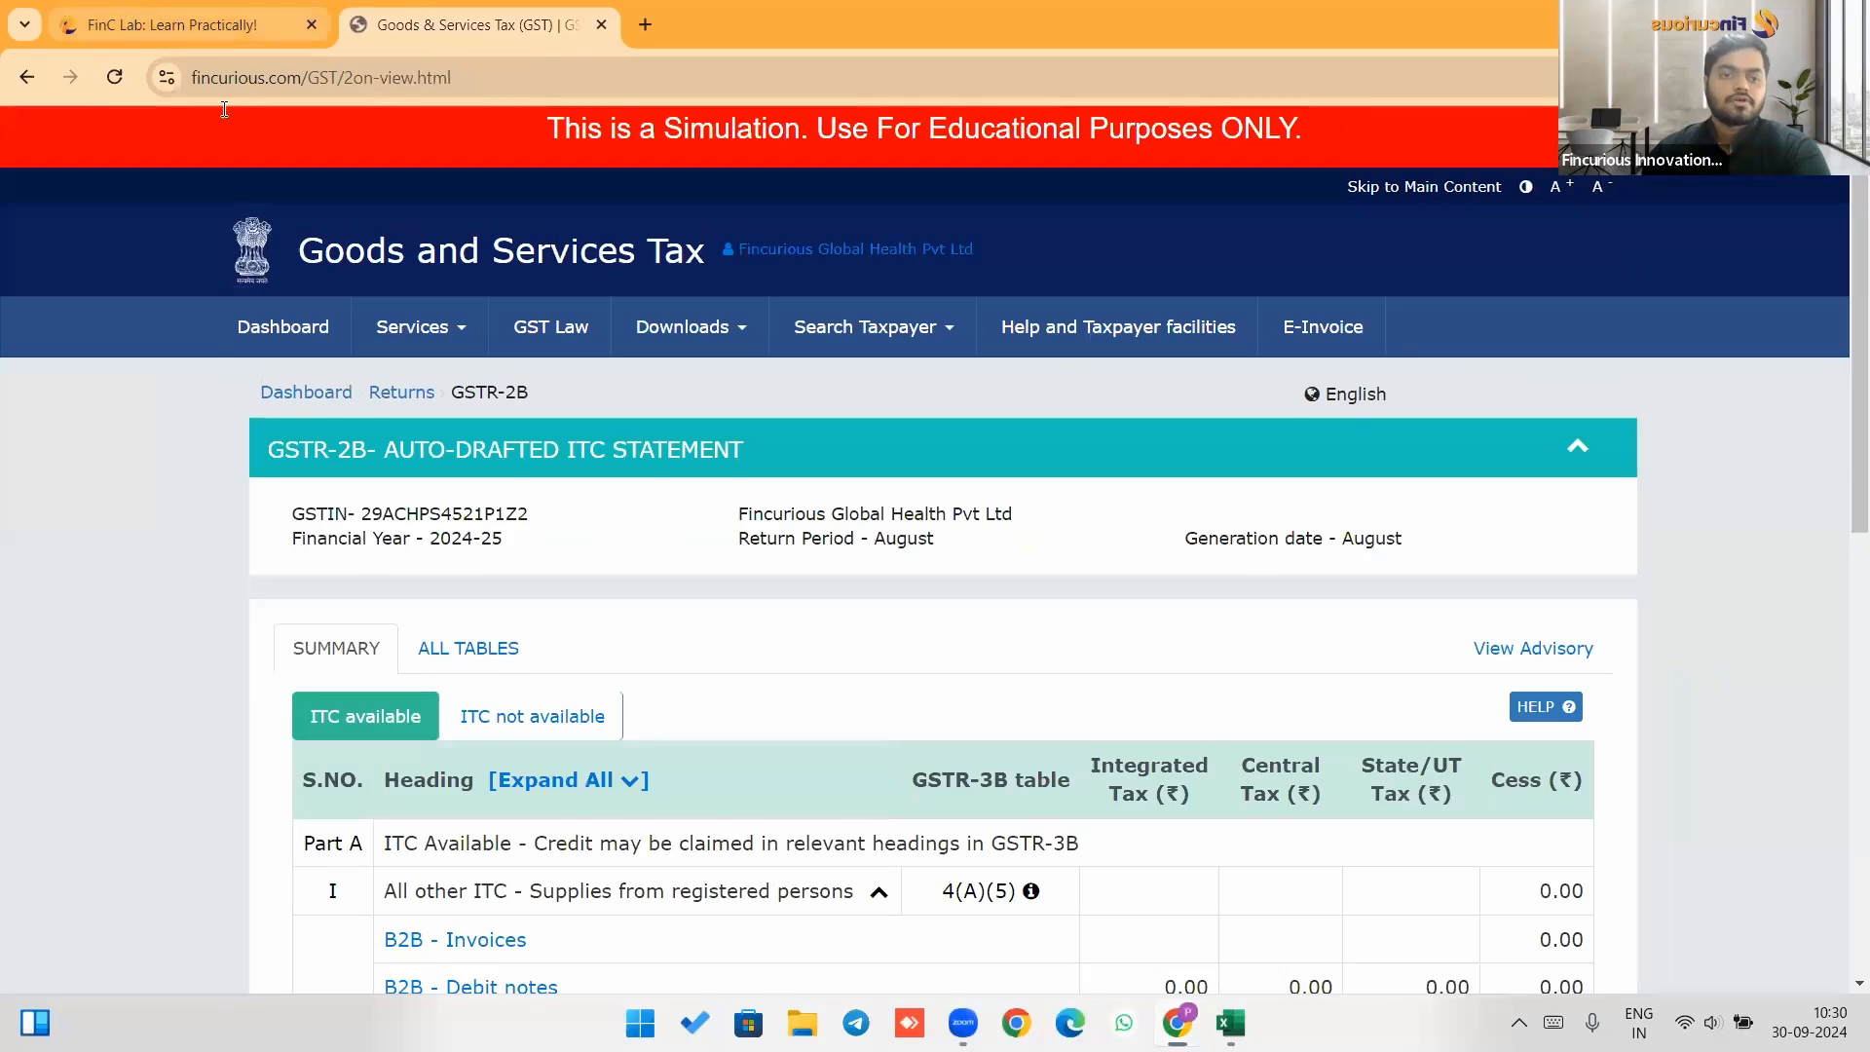
pyautogui.click(127, 14)
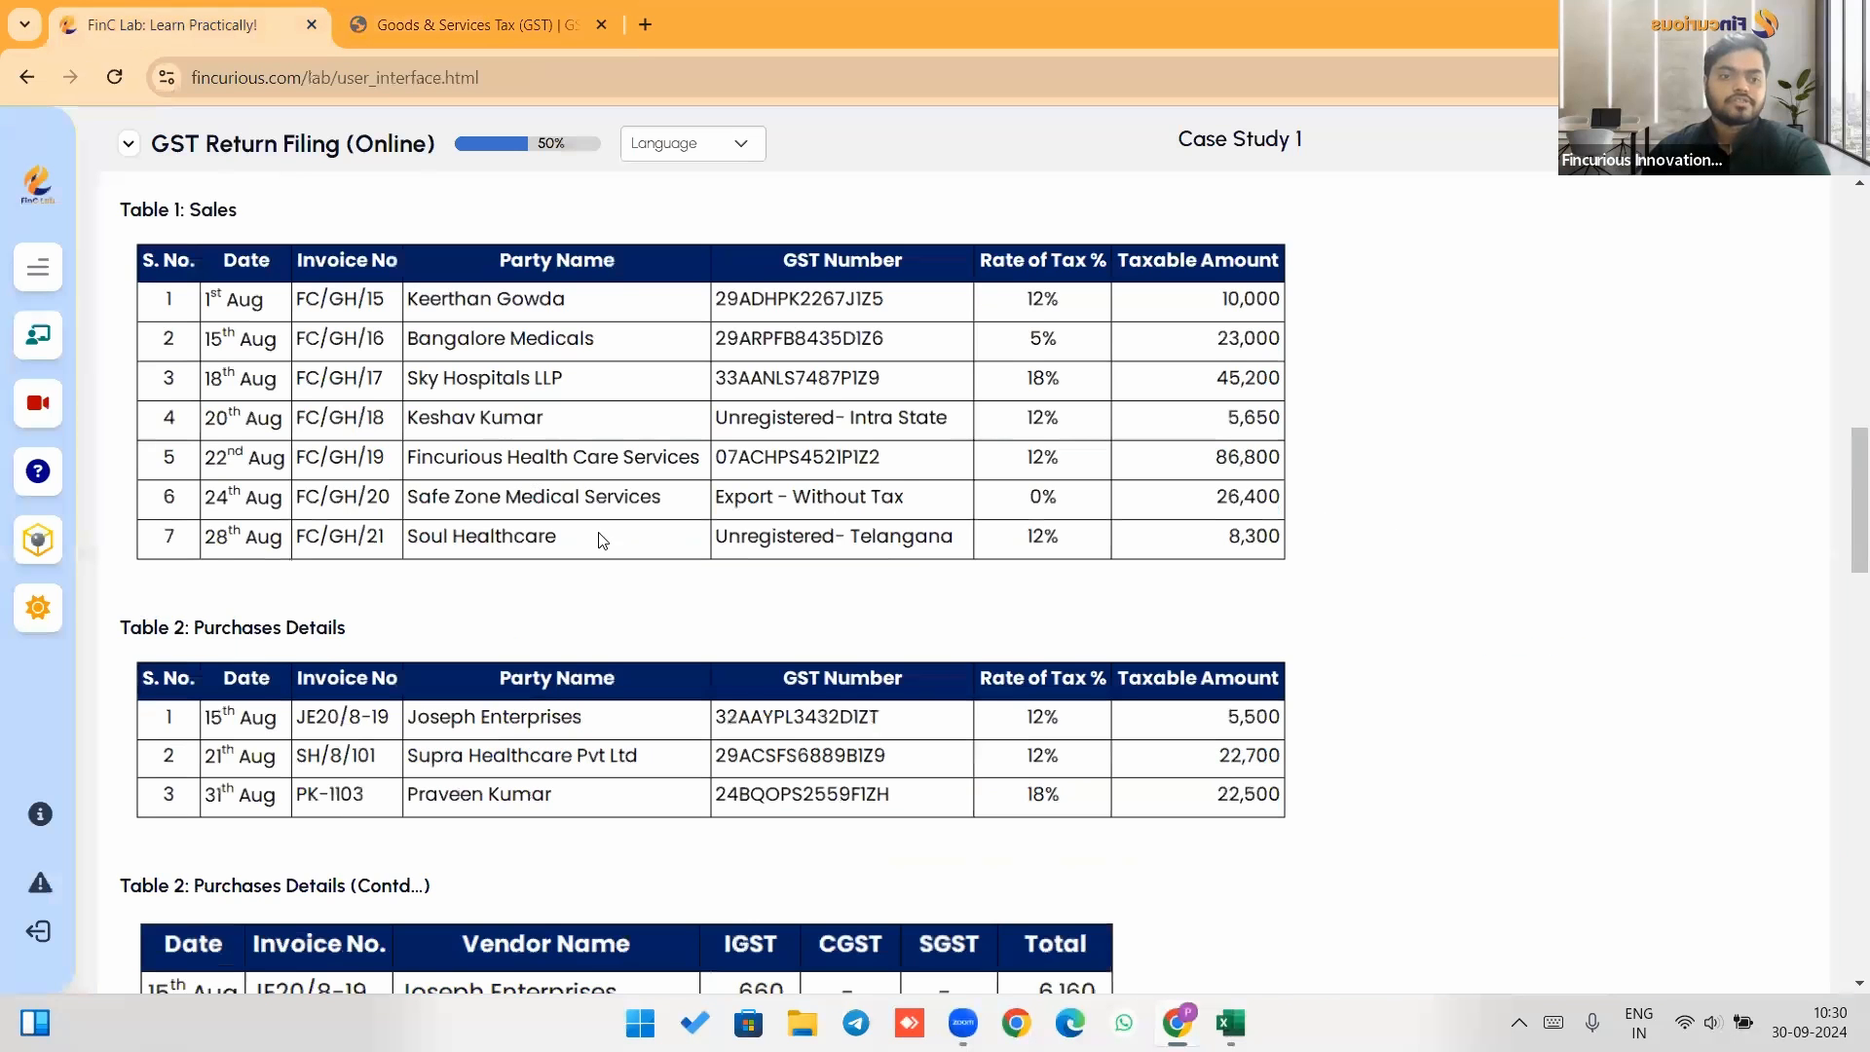
pyautogui.scroll(-1, 428, 573)
pyautogui.click(515, 14)
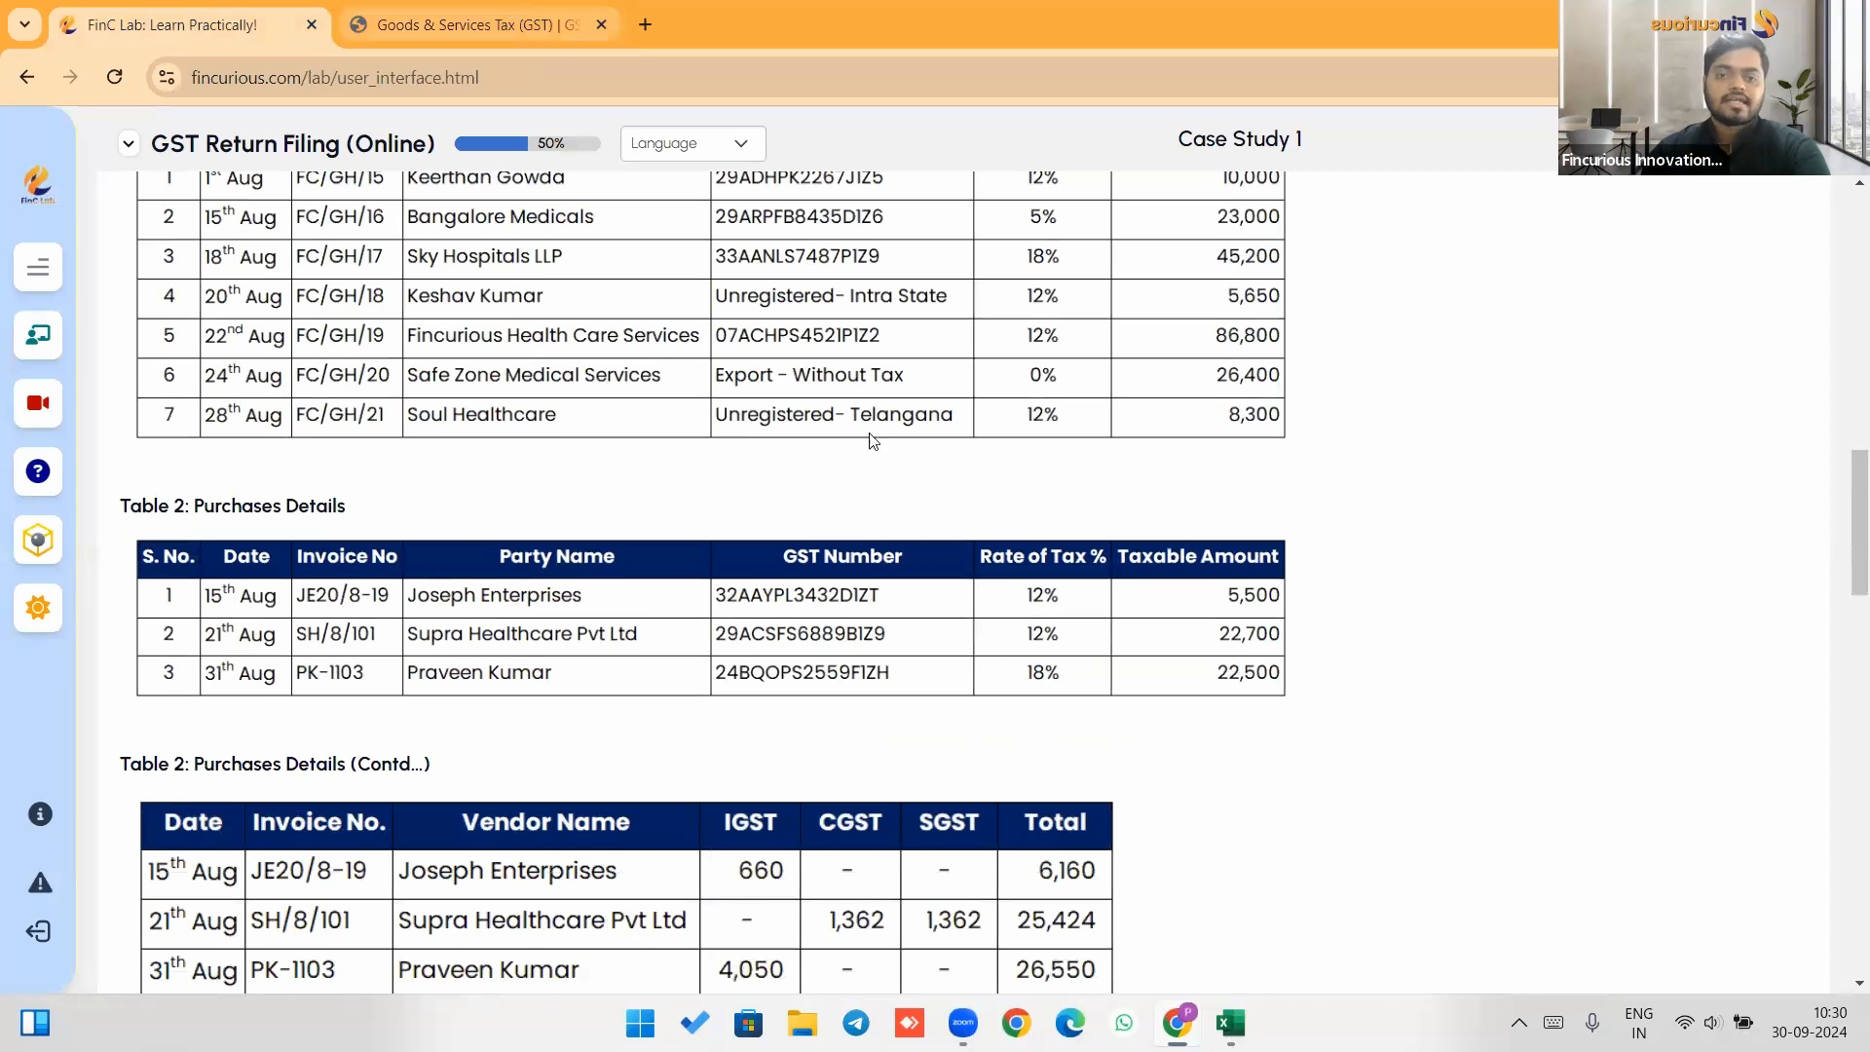
pyautogui.scroll(-4, 941, 508)
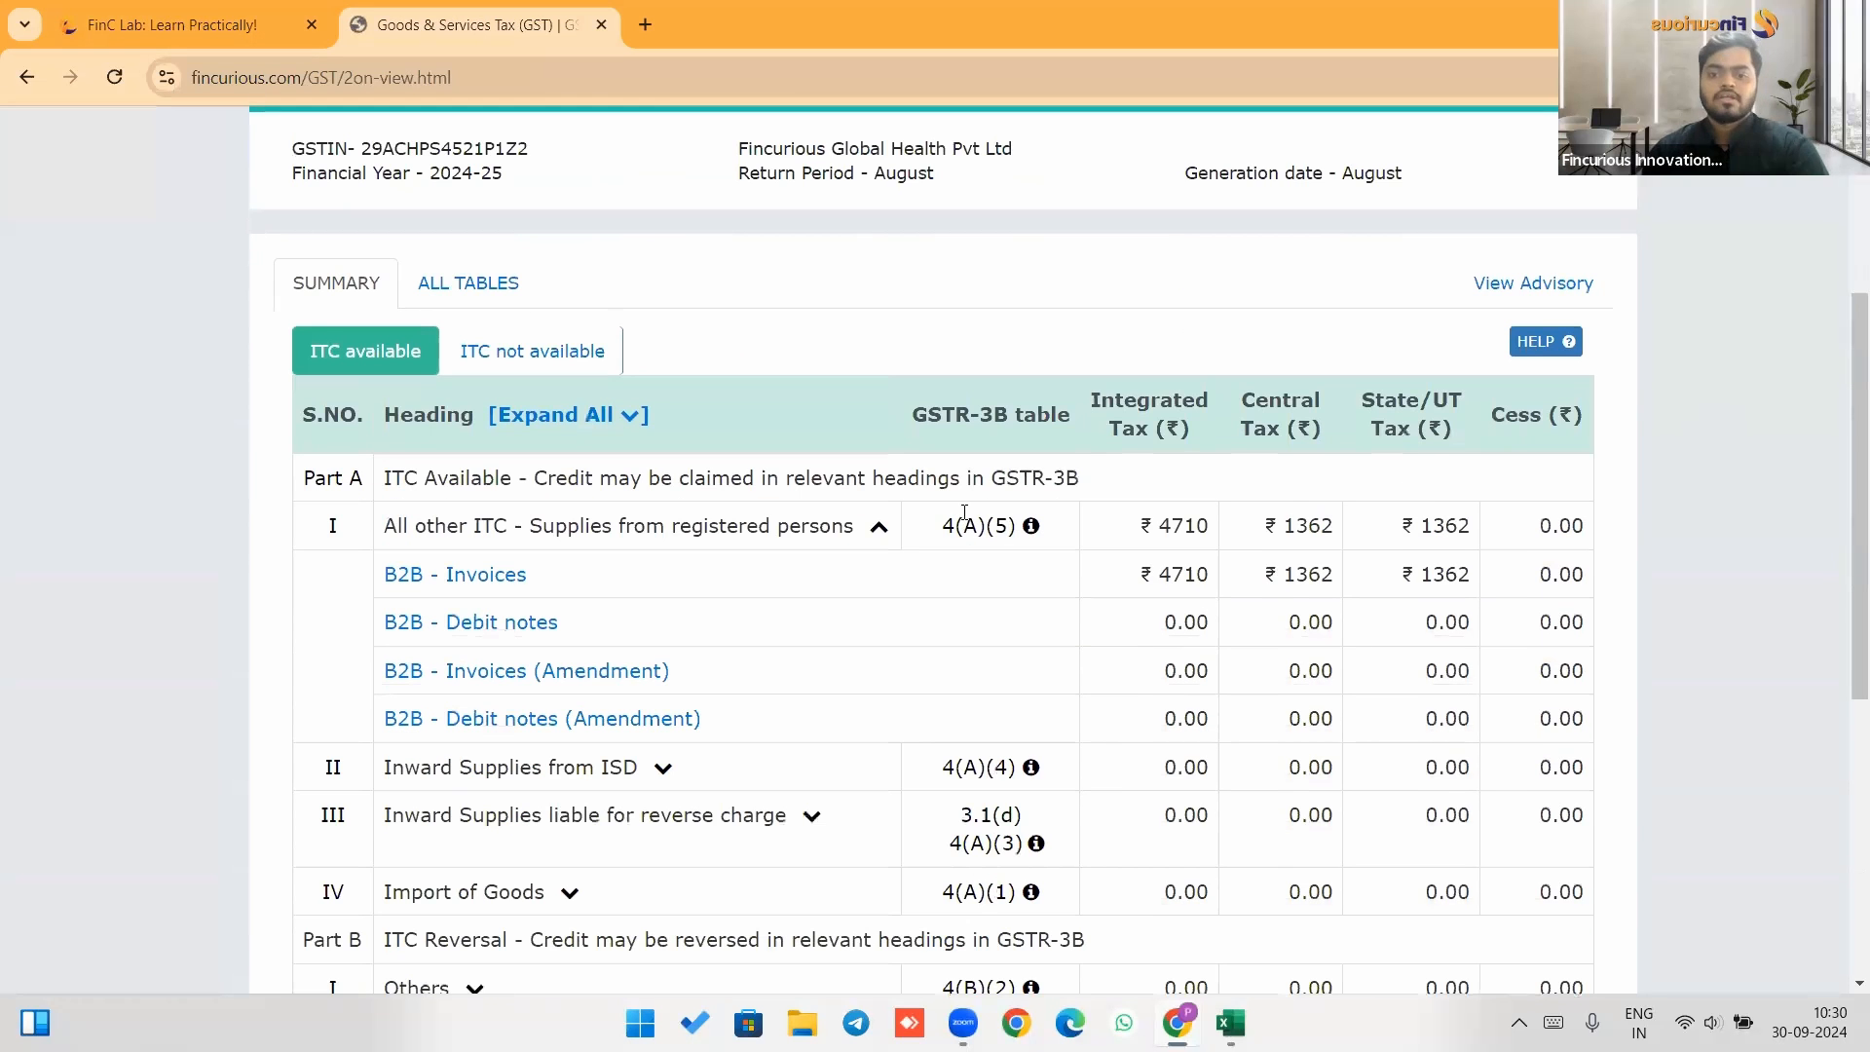
# Cross-check the input tax credit totals on the Solution sheet against the GSTR-2B available ITC amounts.
pyautogui.scroll(-1, 963, 504)
pyautogui.scroll(3, 957, 497)
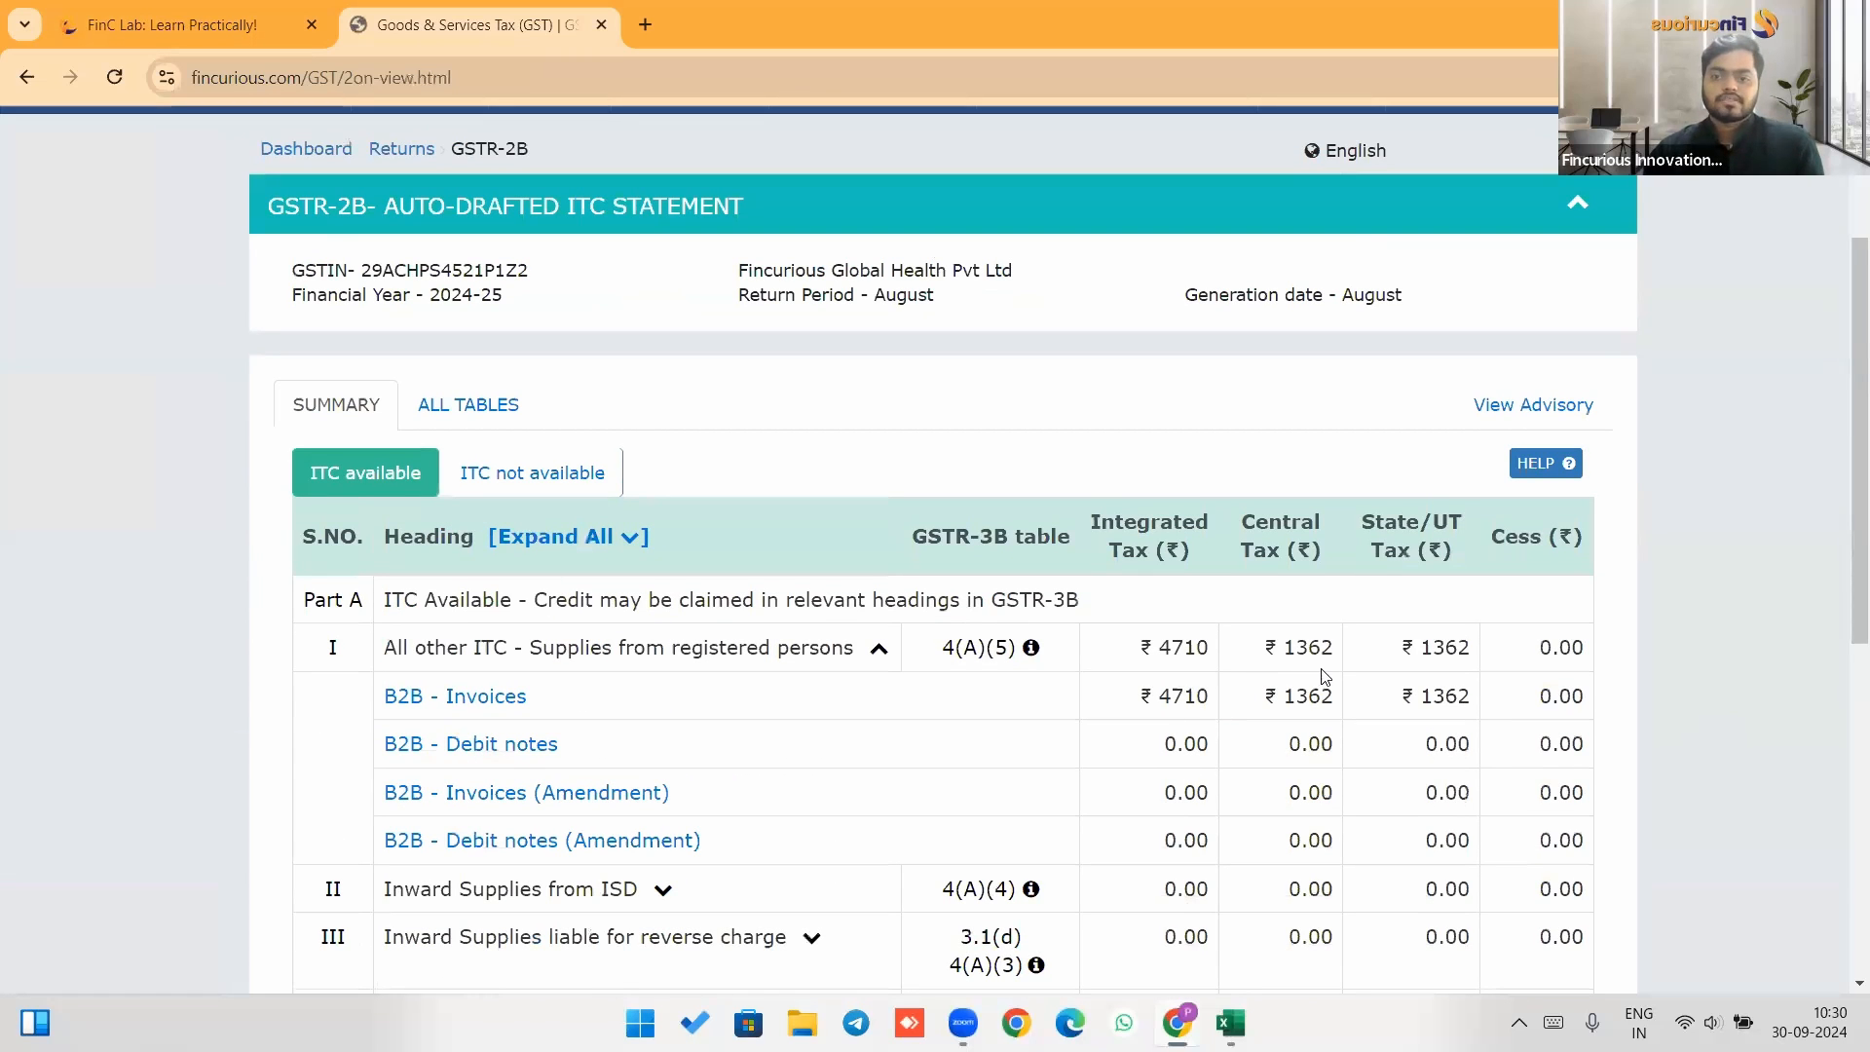
pyautogui.hotkey('alt', 'Tab')
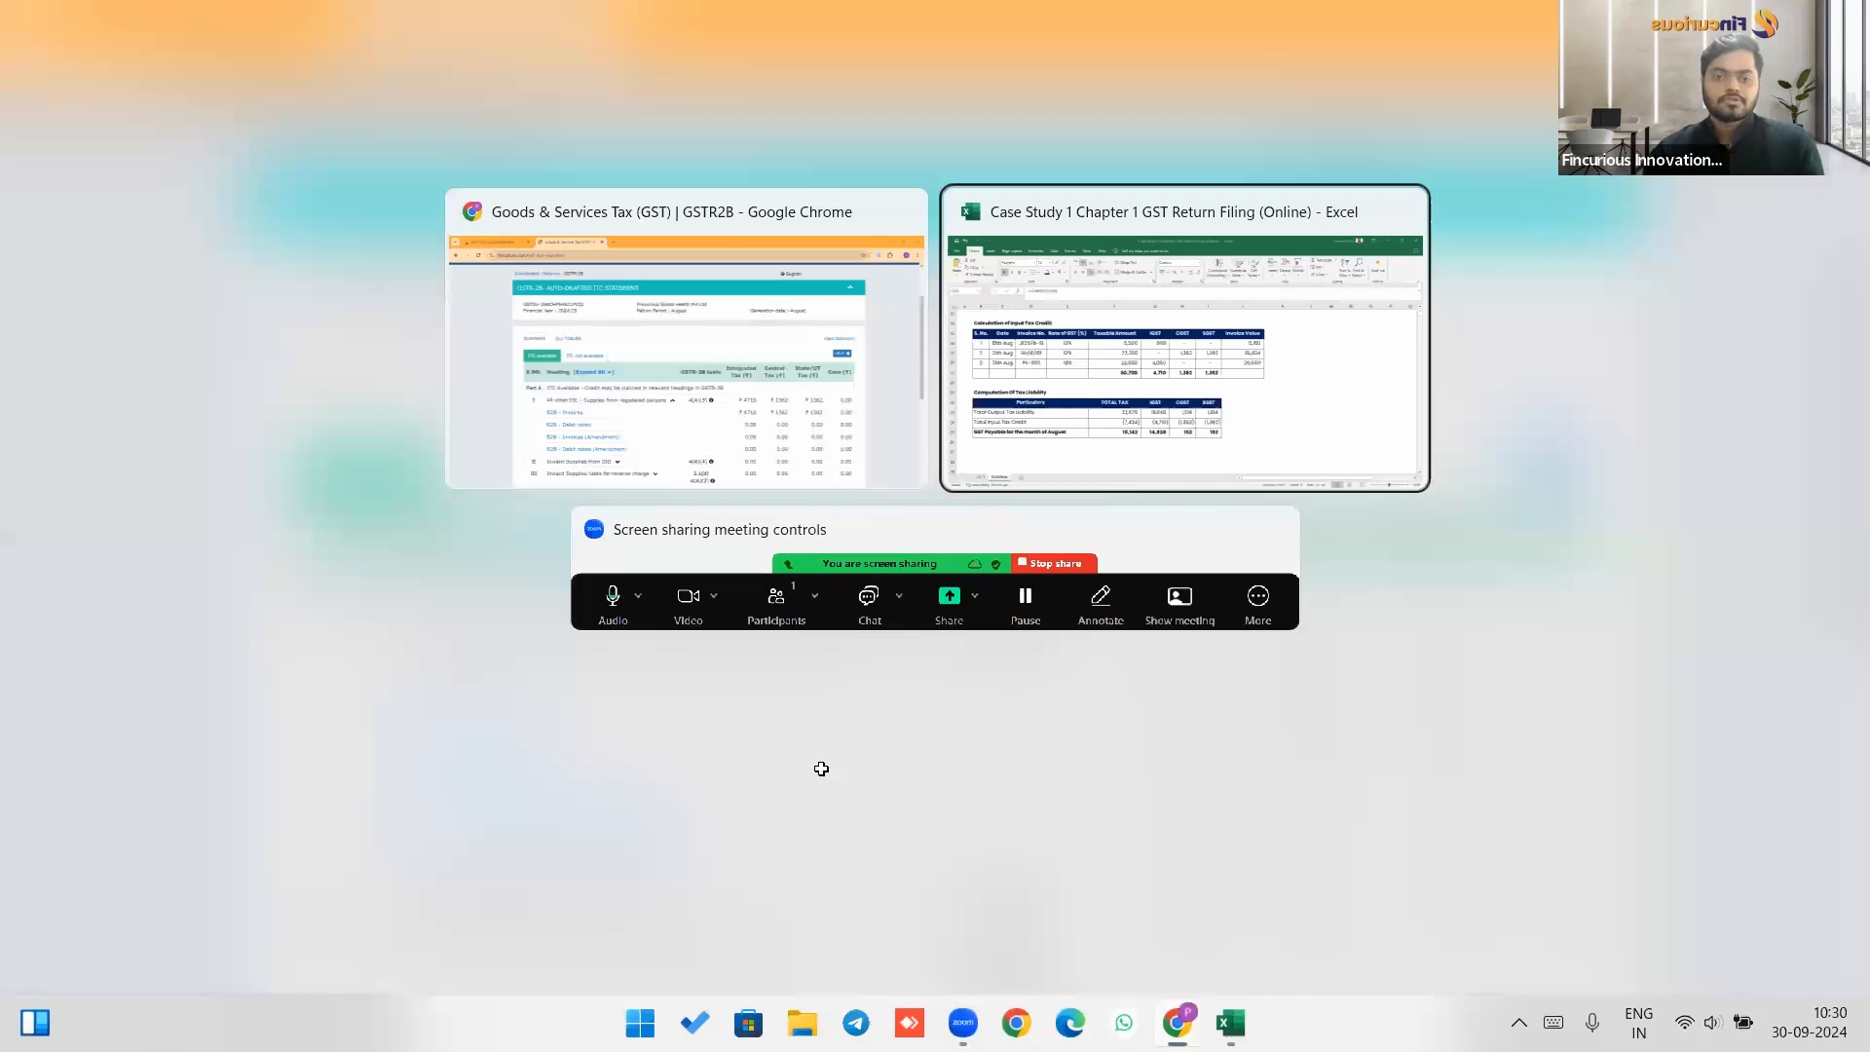
pyautogui.click(840, 554)
pyautogui.click(933, 553)
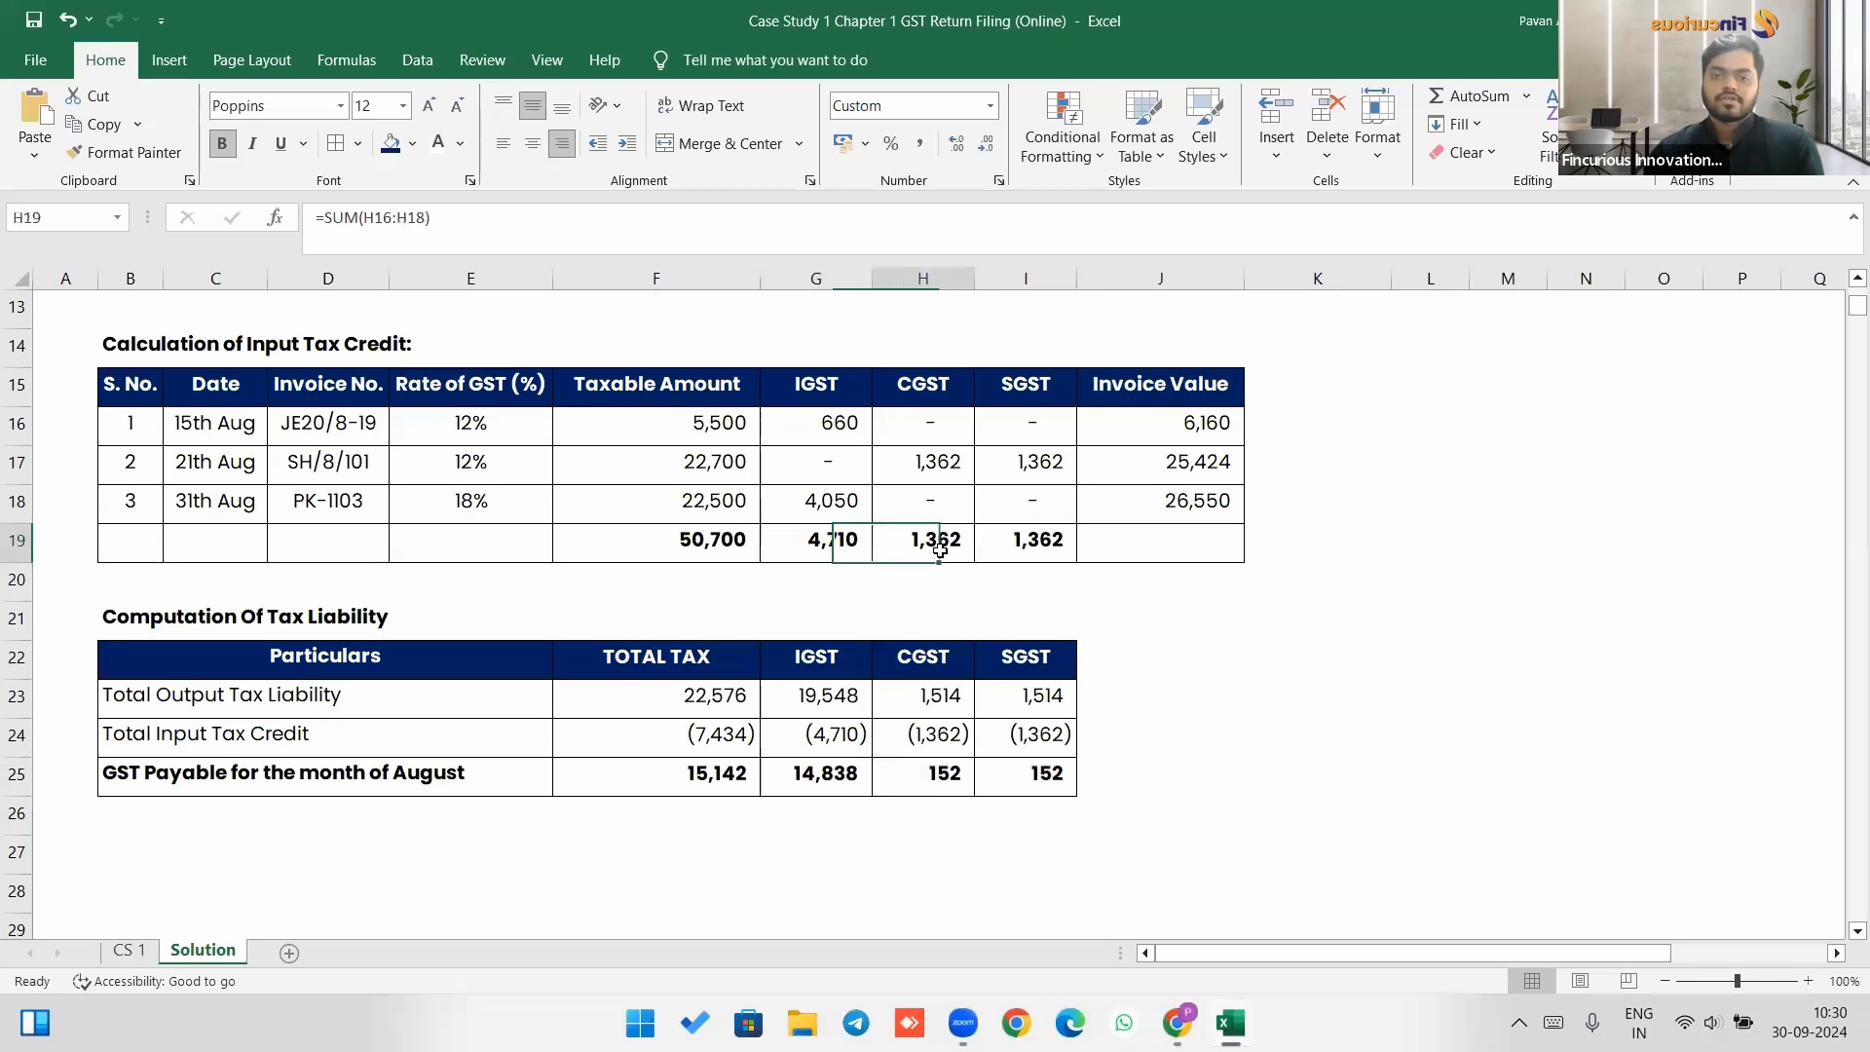
pyautogui.click(994, 544)
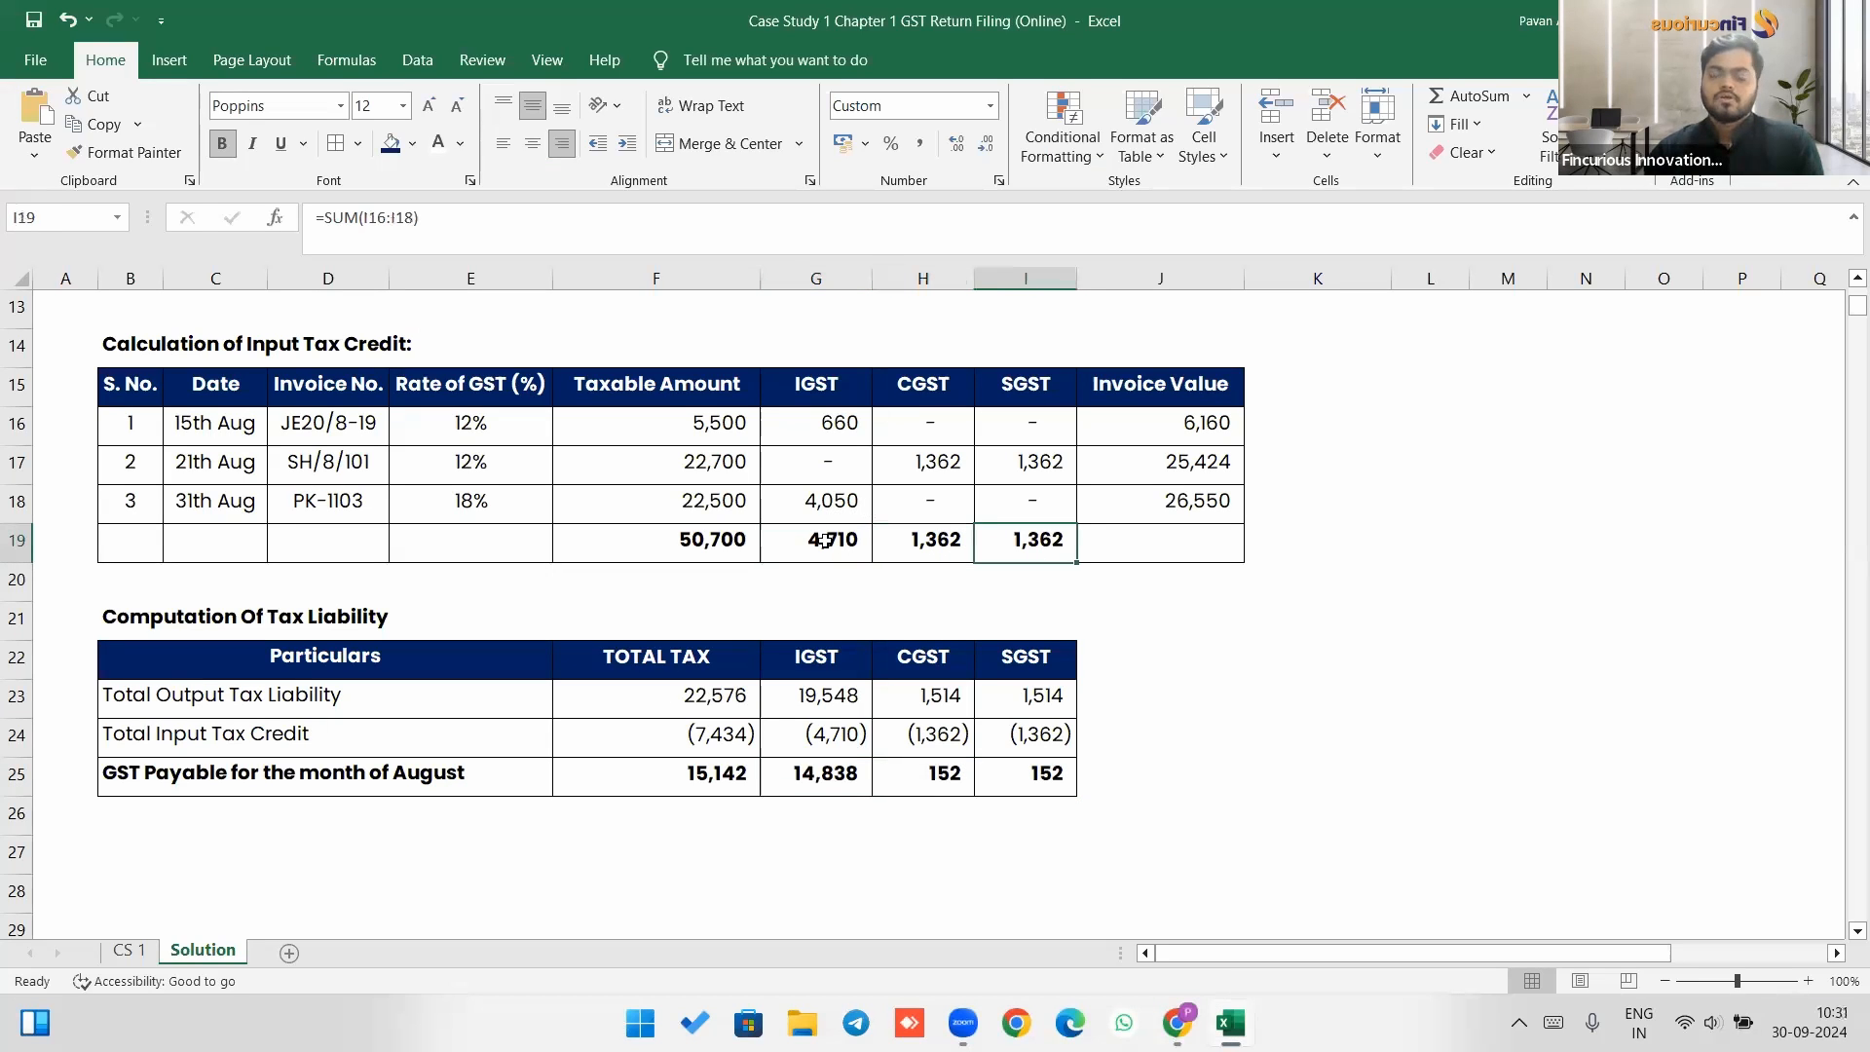
pyautogui.hotkey('alt', 'Tab')
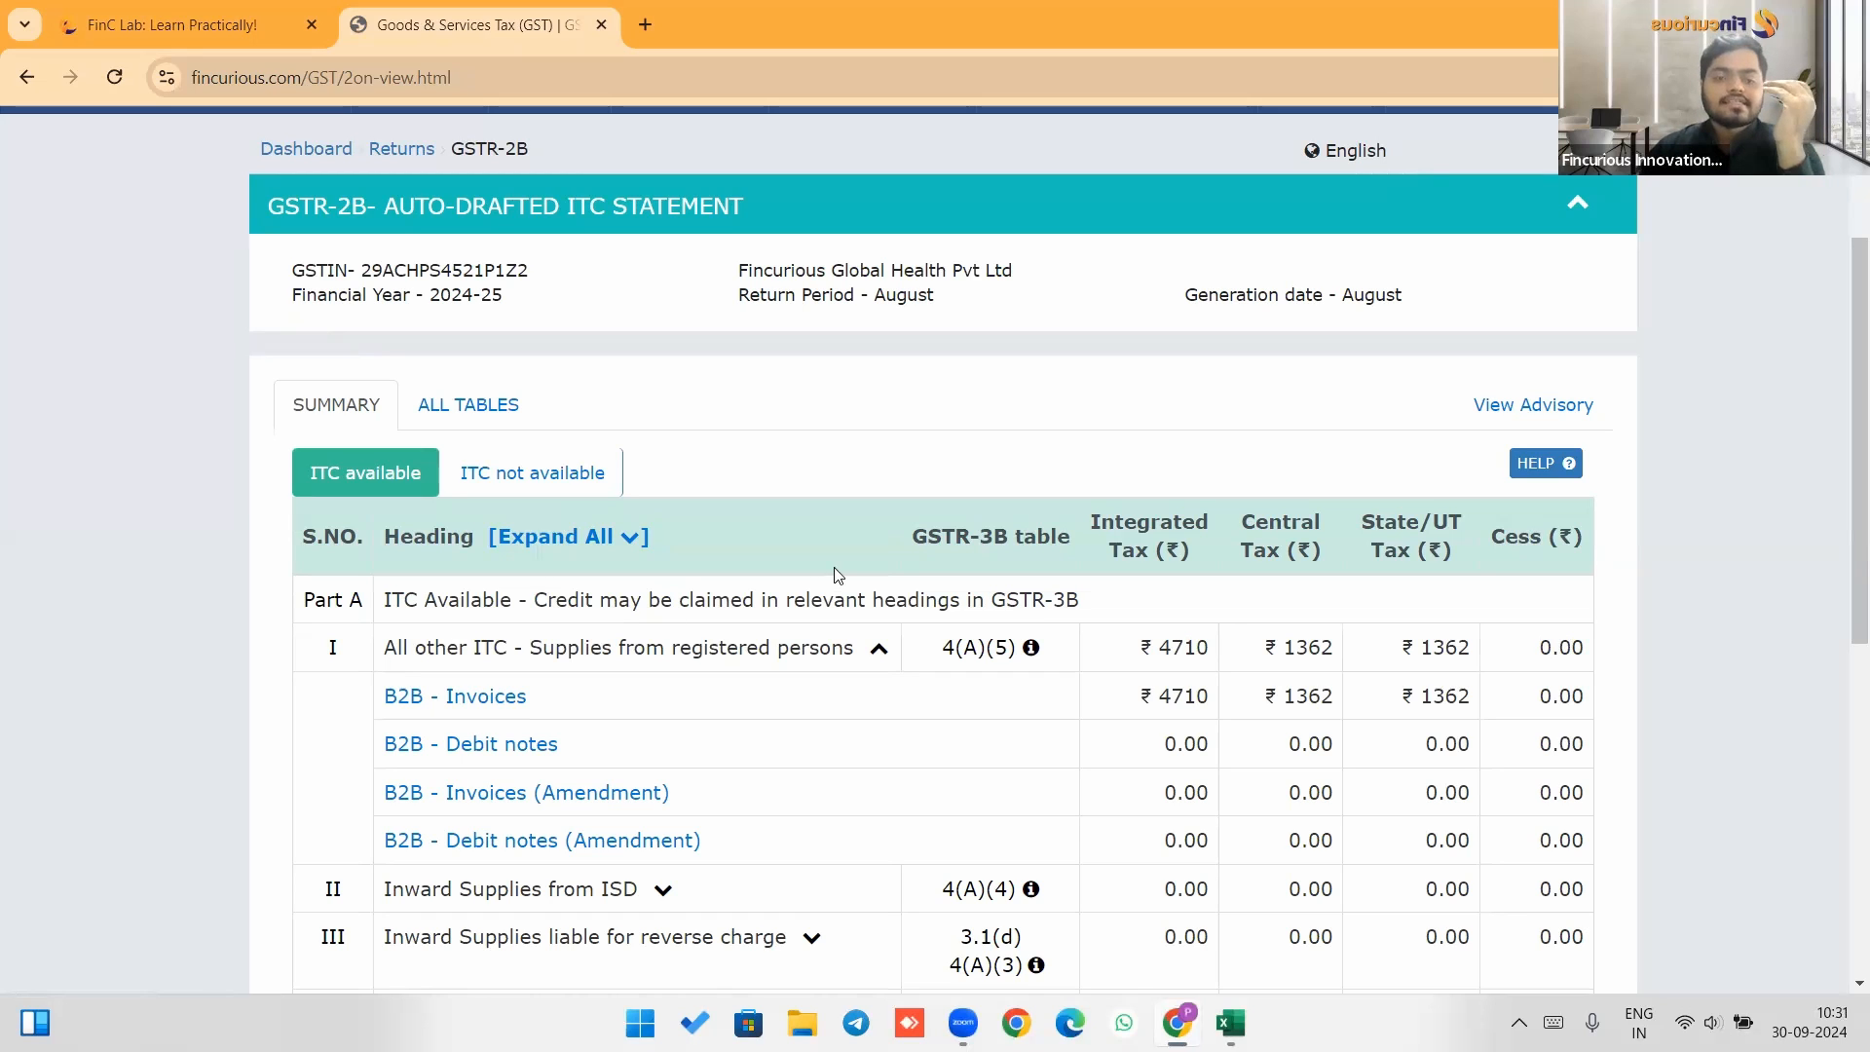
pyautogui.scroll(-4, 837, 574)
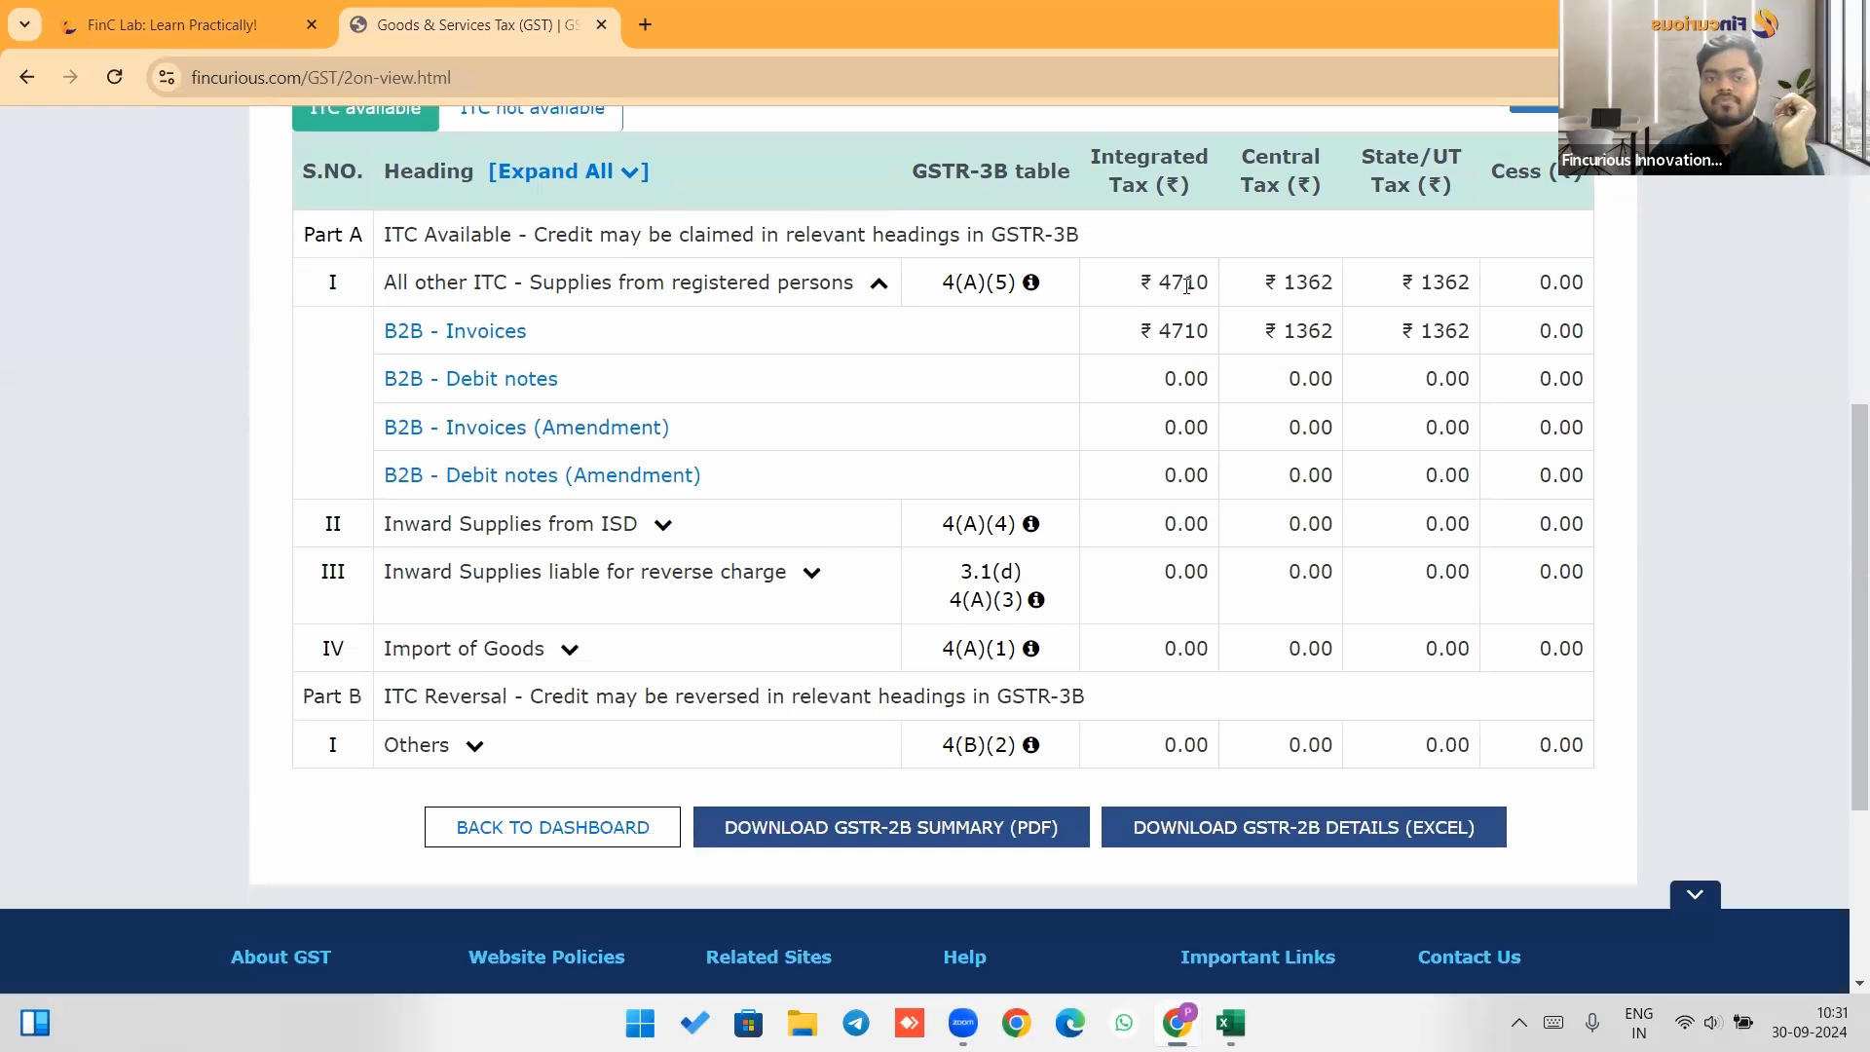
pyautogui.moveTo(309, 12)
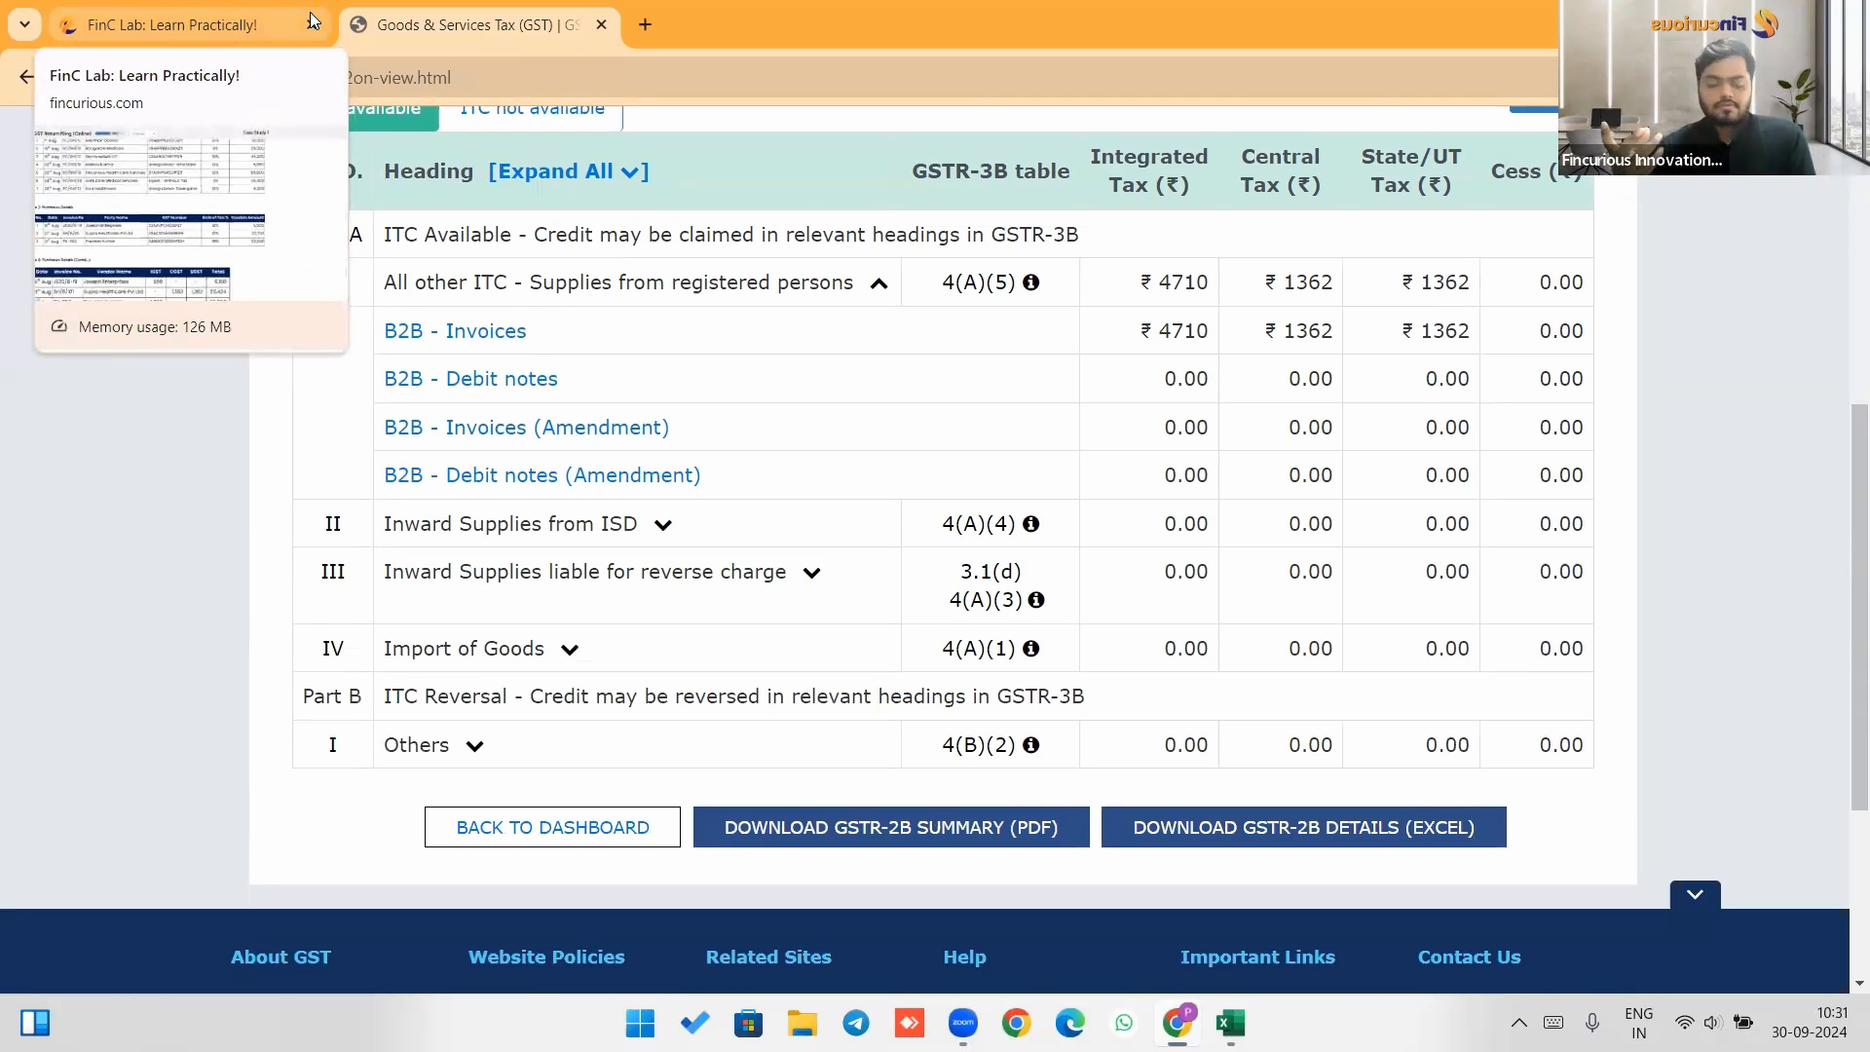
pyautogui.hotkey('alt', 'Tab')
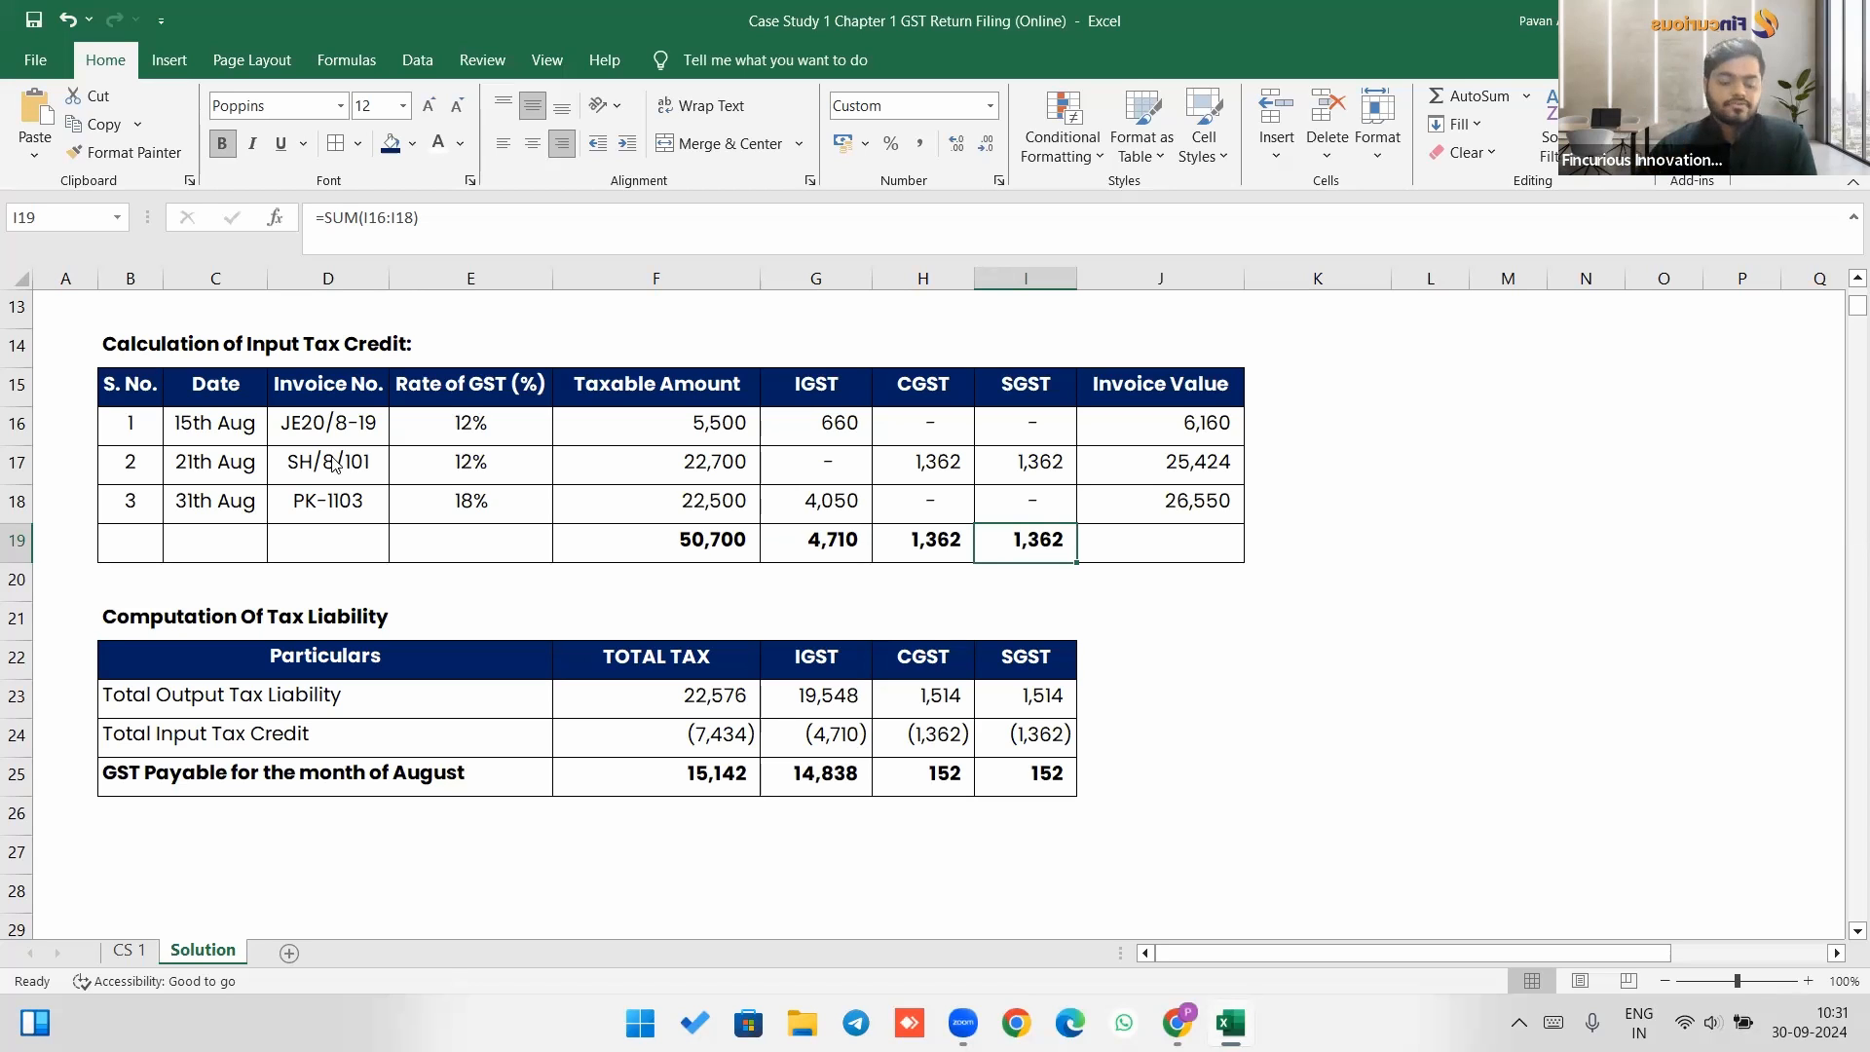
pyautogui.hotkey('alt', 'Tab')
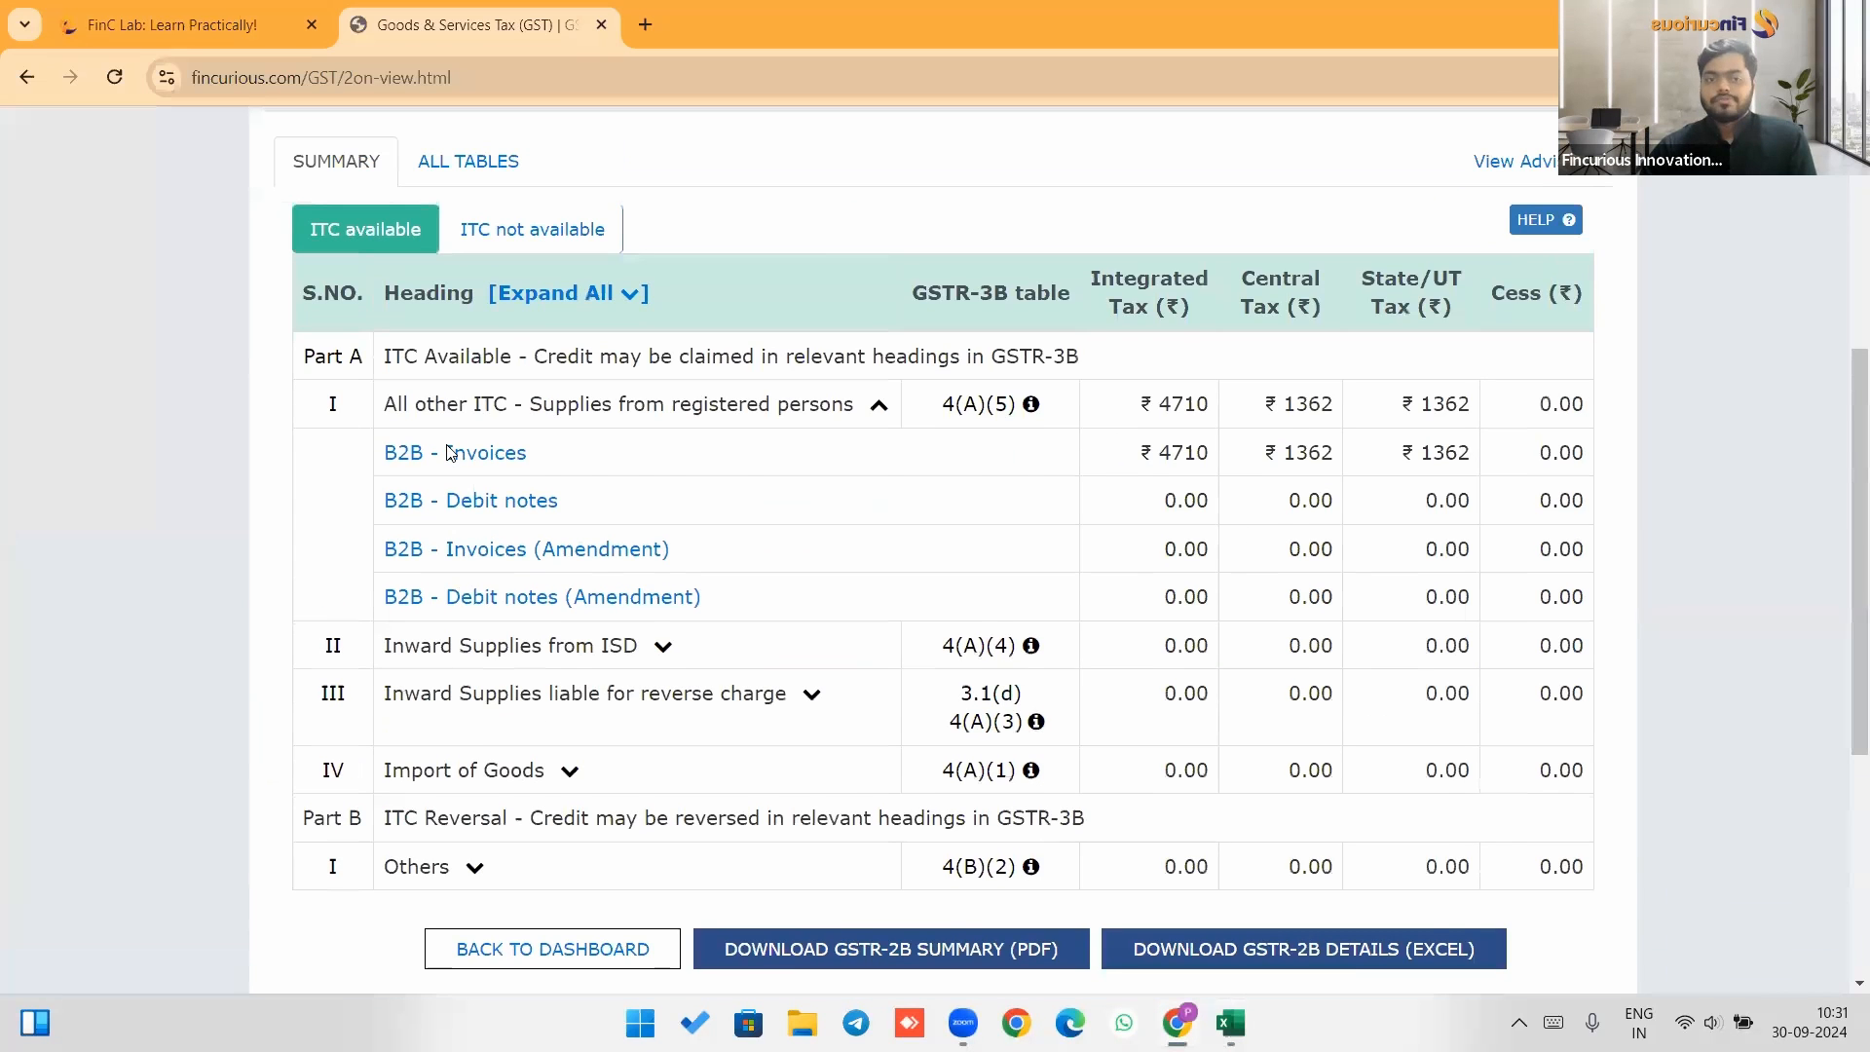
pyautogui.scroll(3, 575, 487)
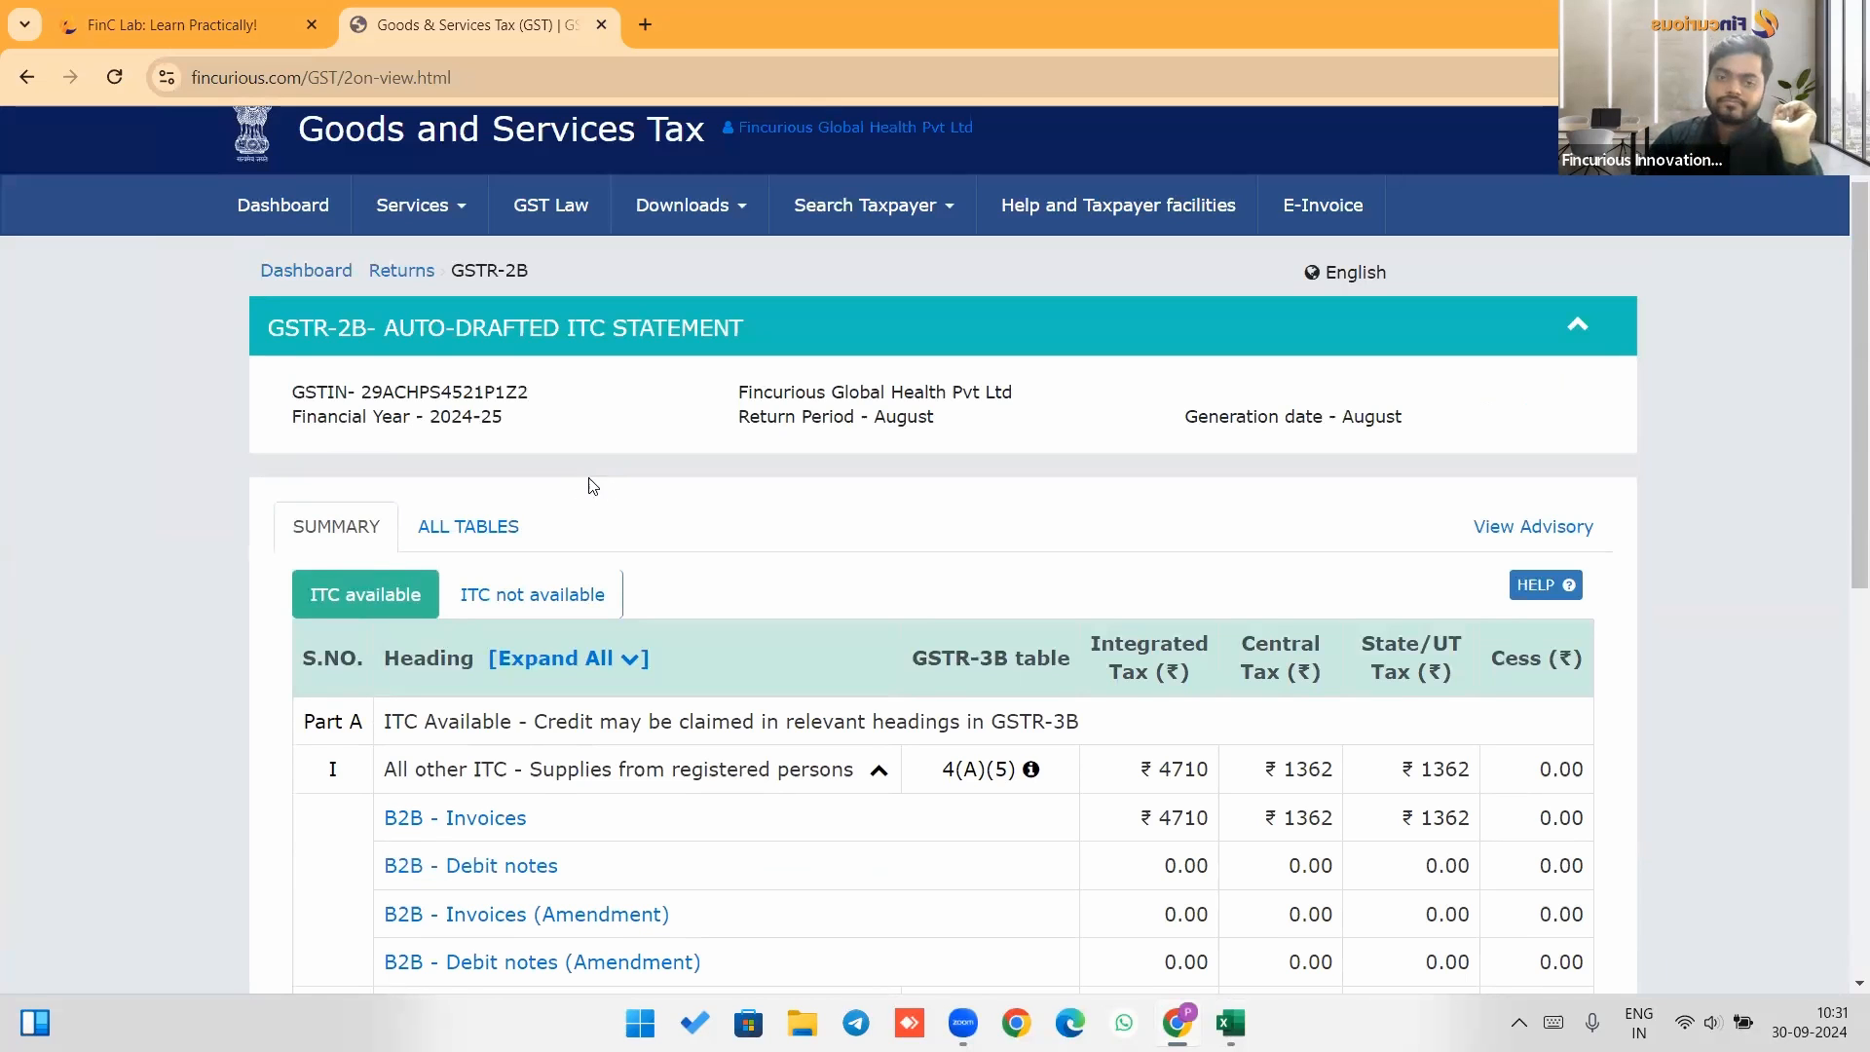
pyautogui.scroll(-3, 685, 504)
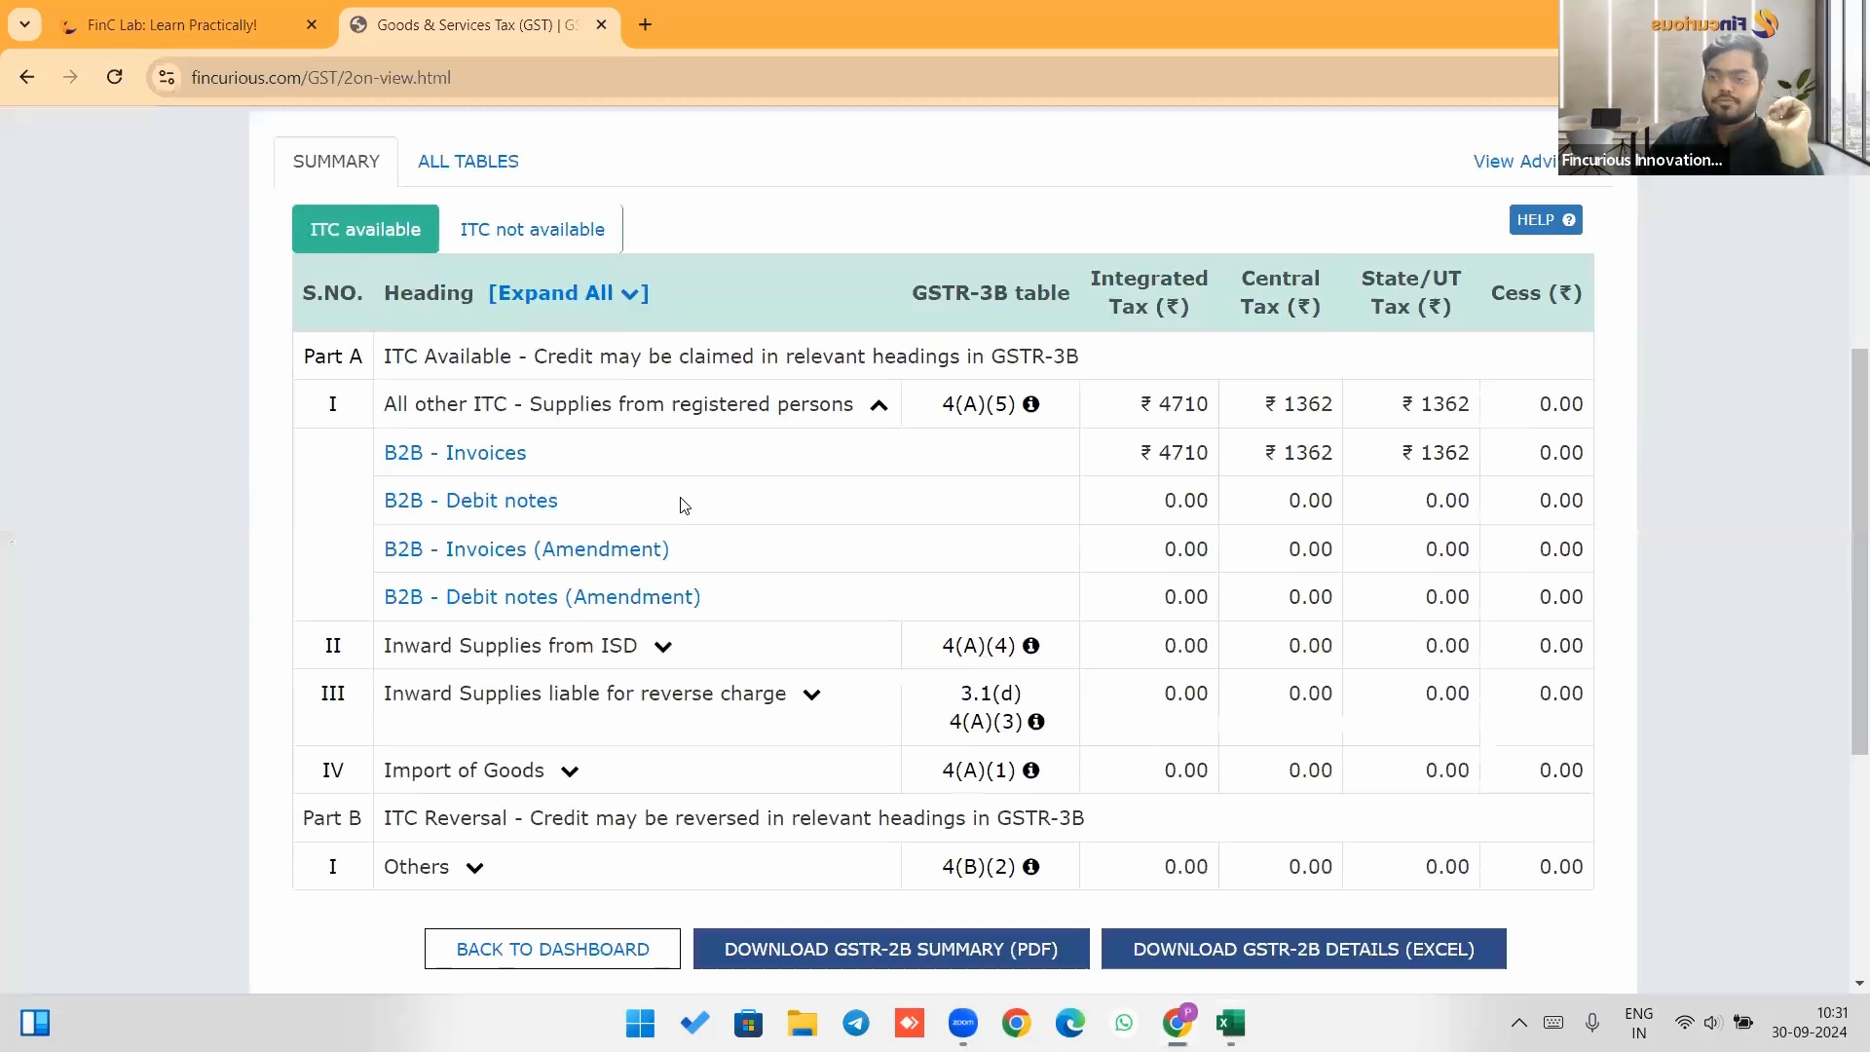
pyautogui.scroll(-3, 688, 505)
pyautogui.scroll(3, 1165, 435)
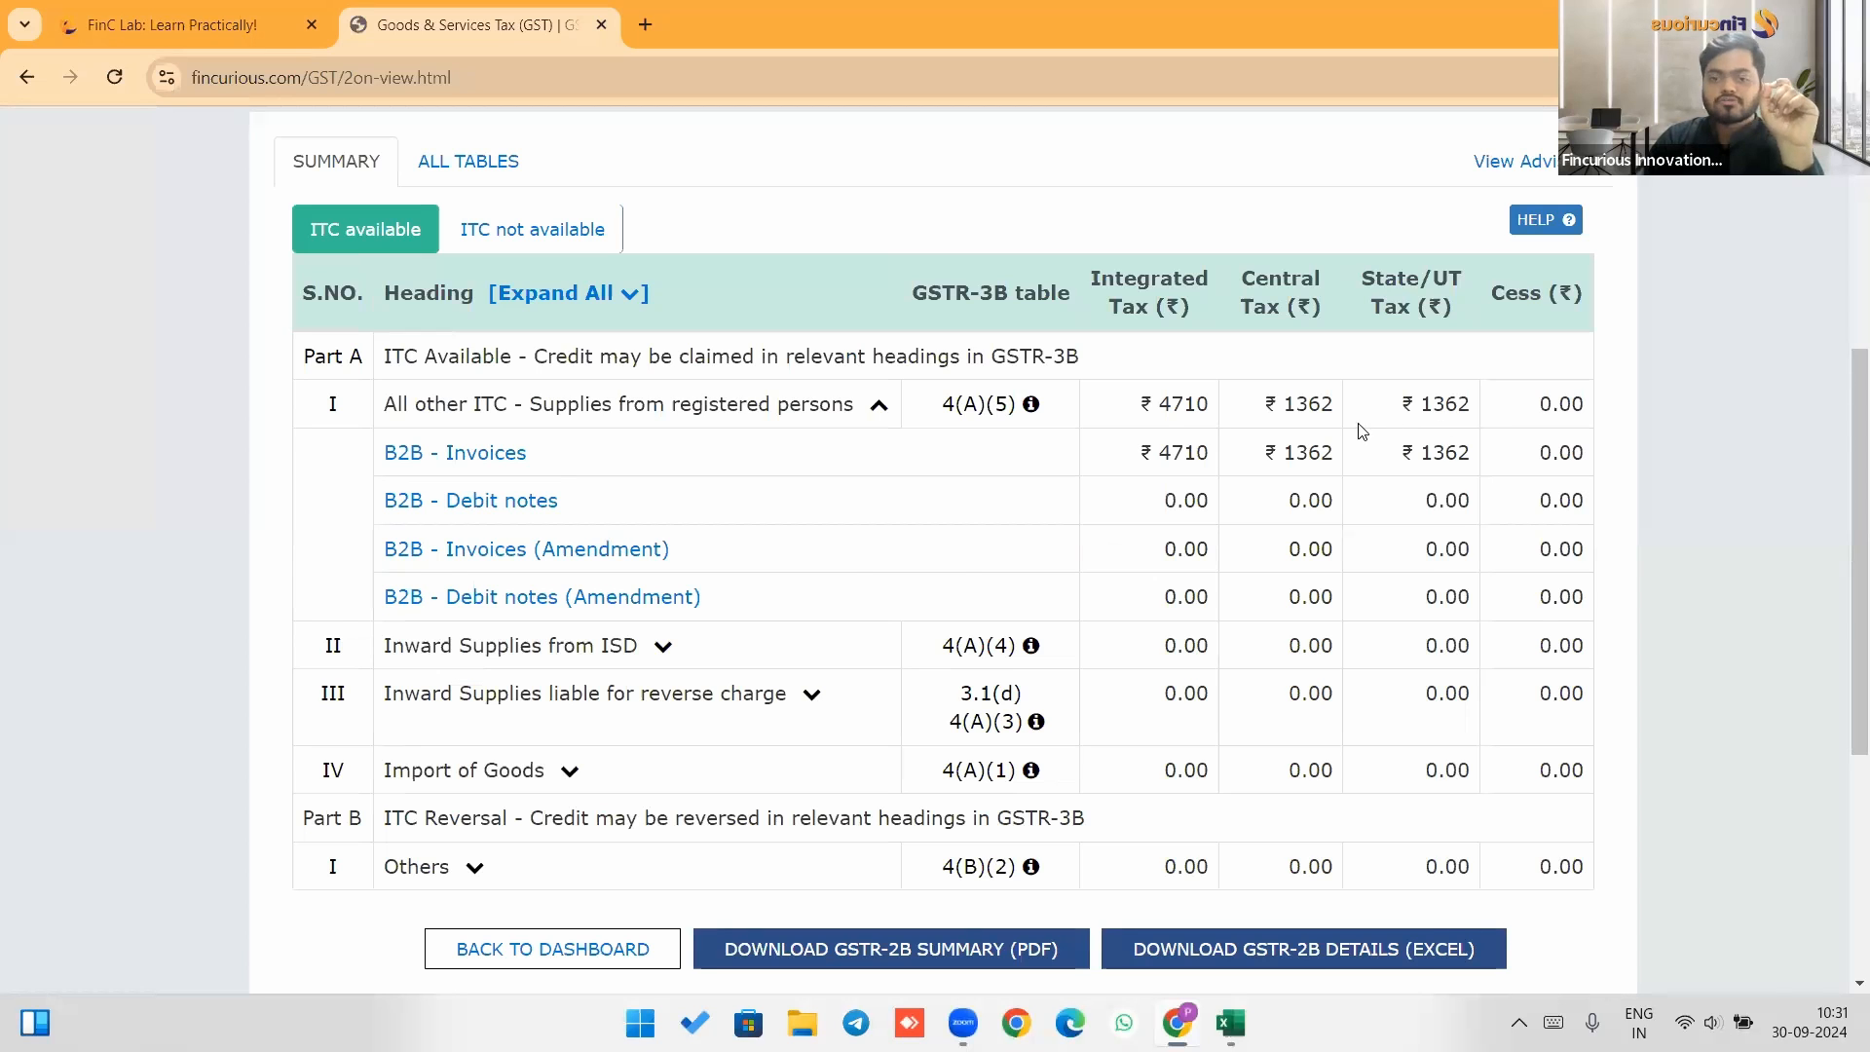
pyautogui.scroll(-5, 654, 472)
# Return to the dashboard and search returns for 20XX-XX, Quarter 2 (Jul - Sep), period August.
pyautogui.click(629, 467)
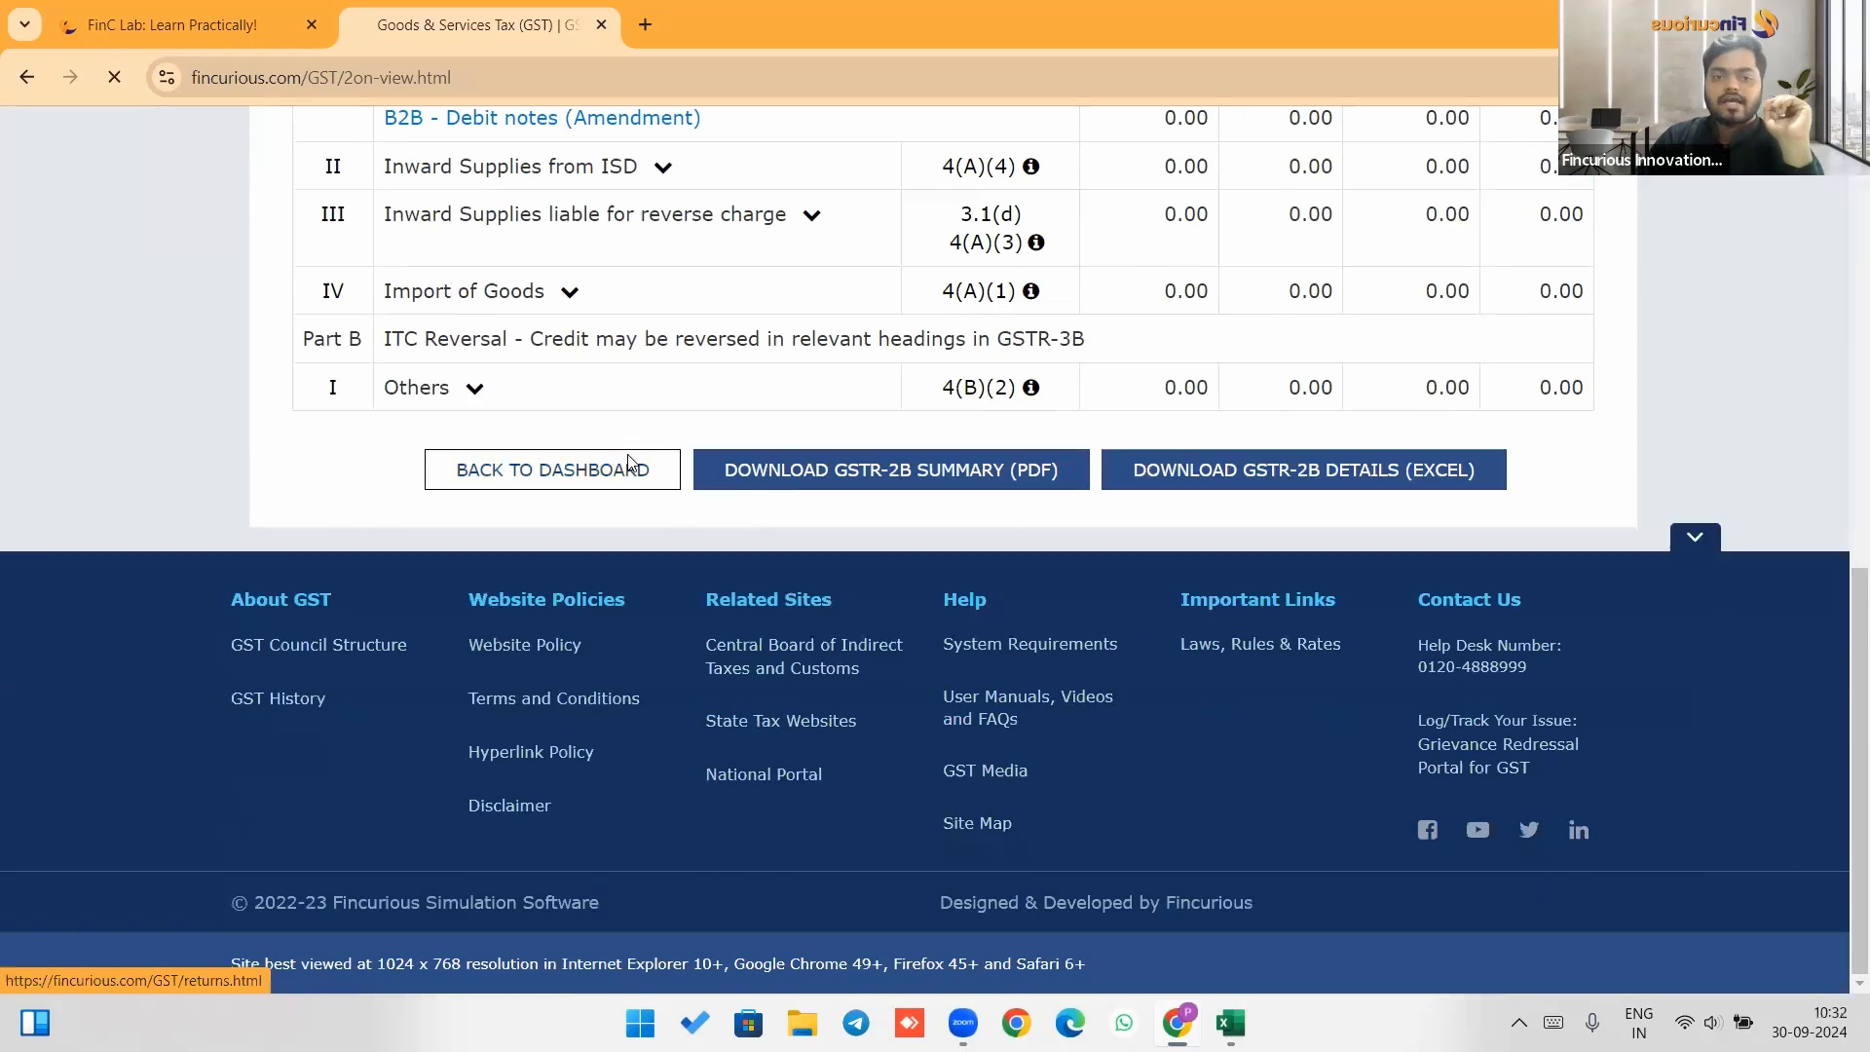
pyautogui.click(772, 583)
pyautogui.click(758, 685)
pyautogui.click(1031, 592)
pyautogui.click(1081, 652)
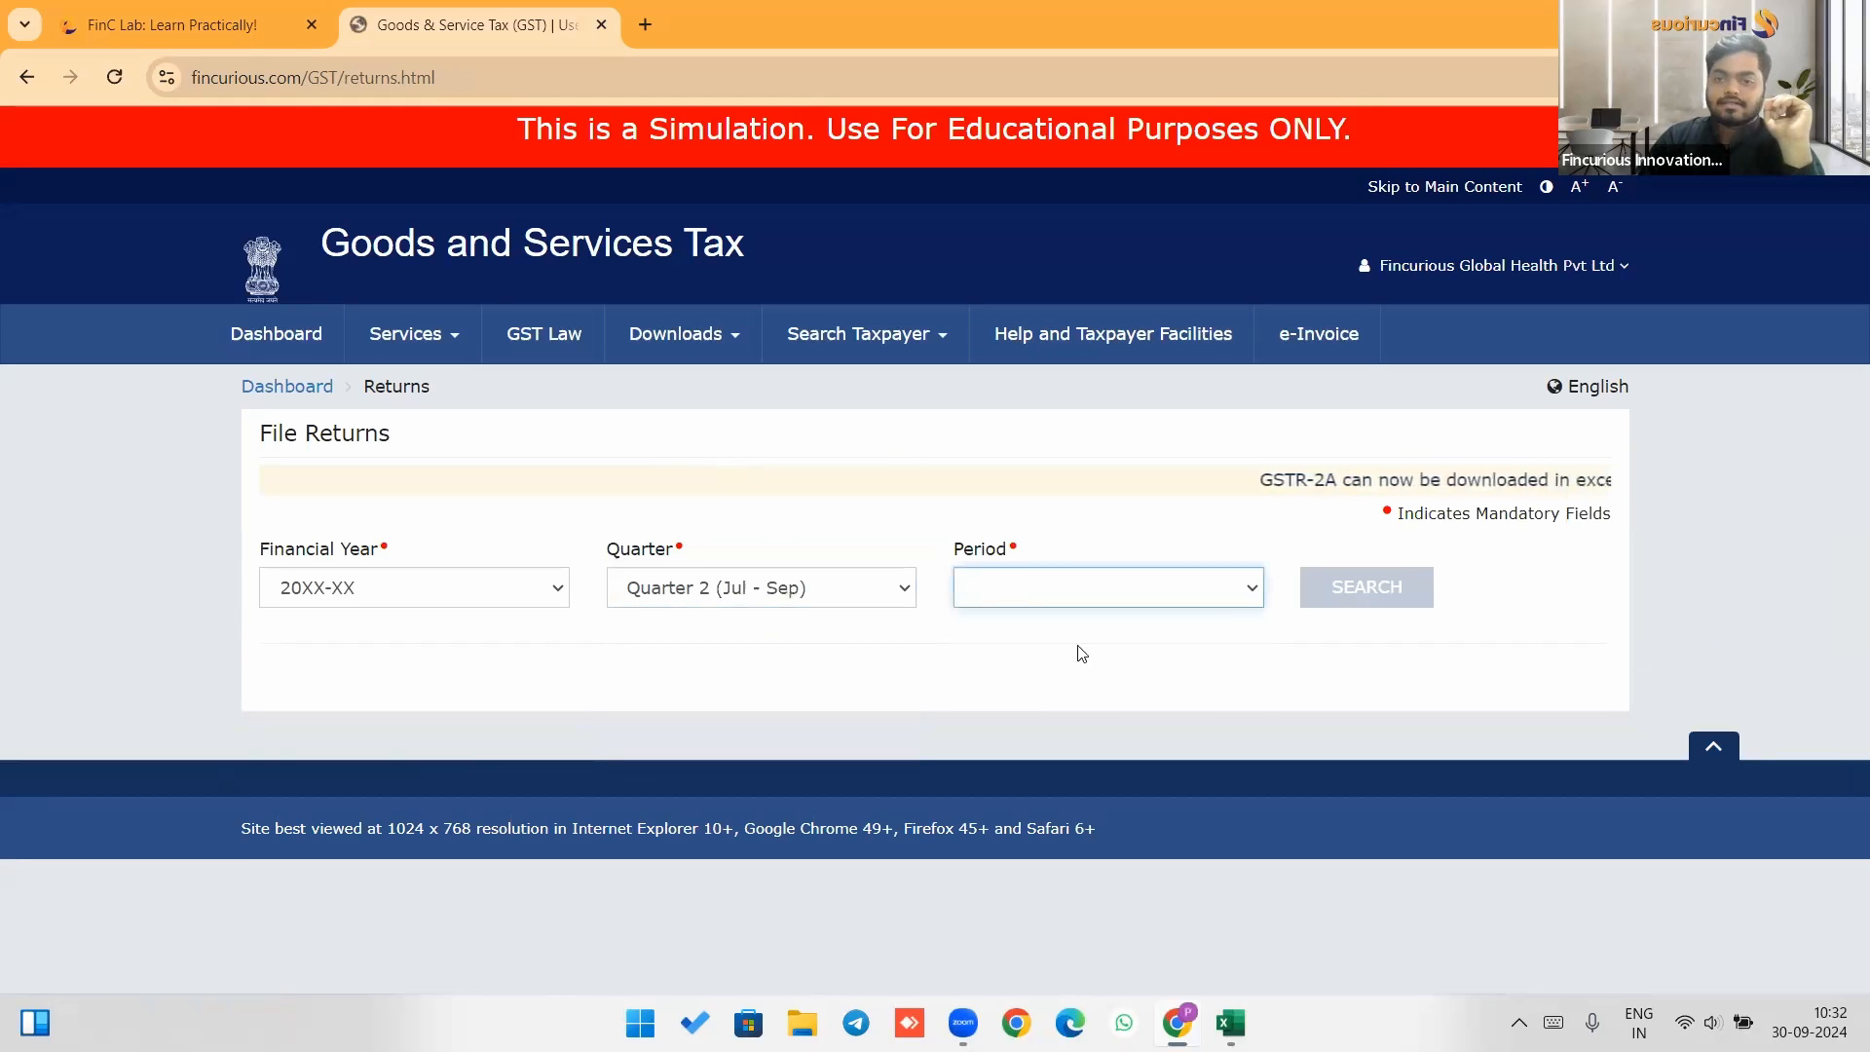
pyautogui.click(1354, 588)
pyautogui.scroll(-5, 1078, 517)
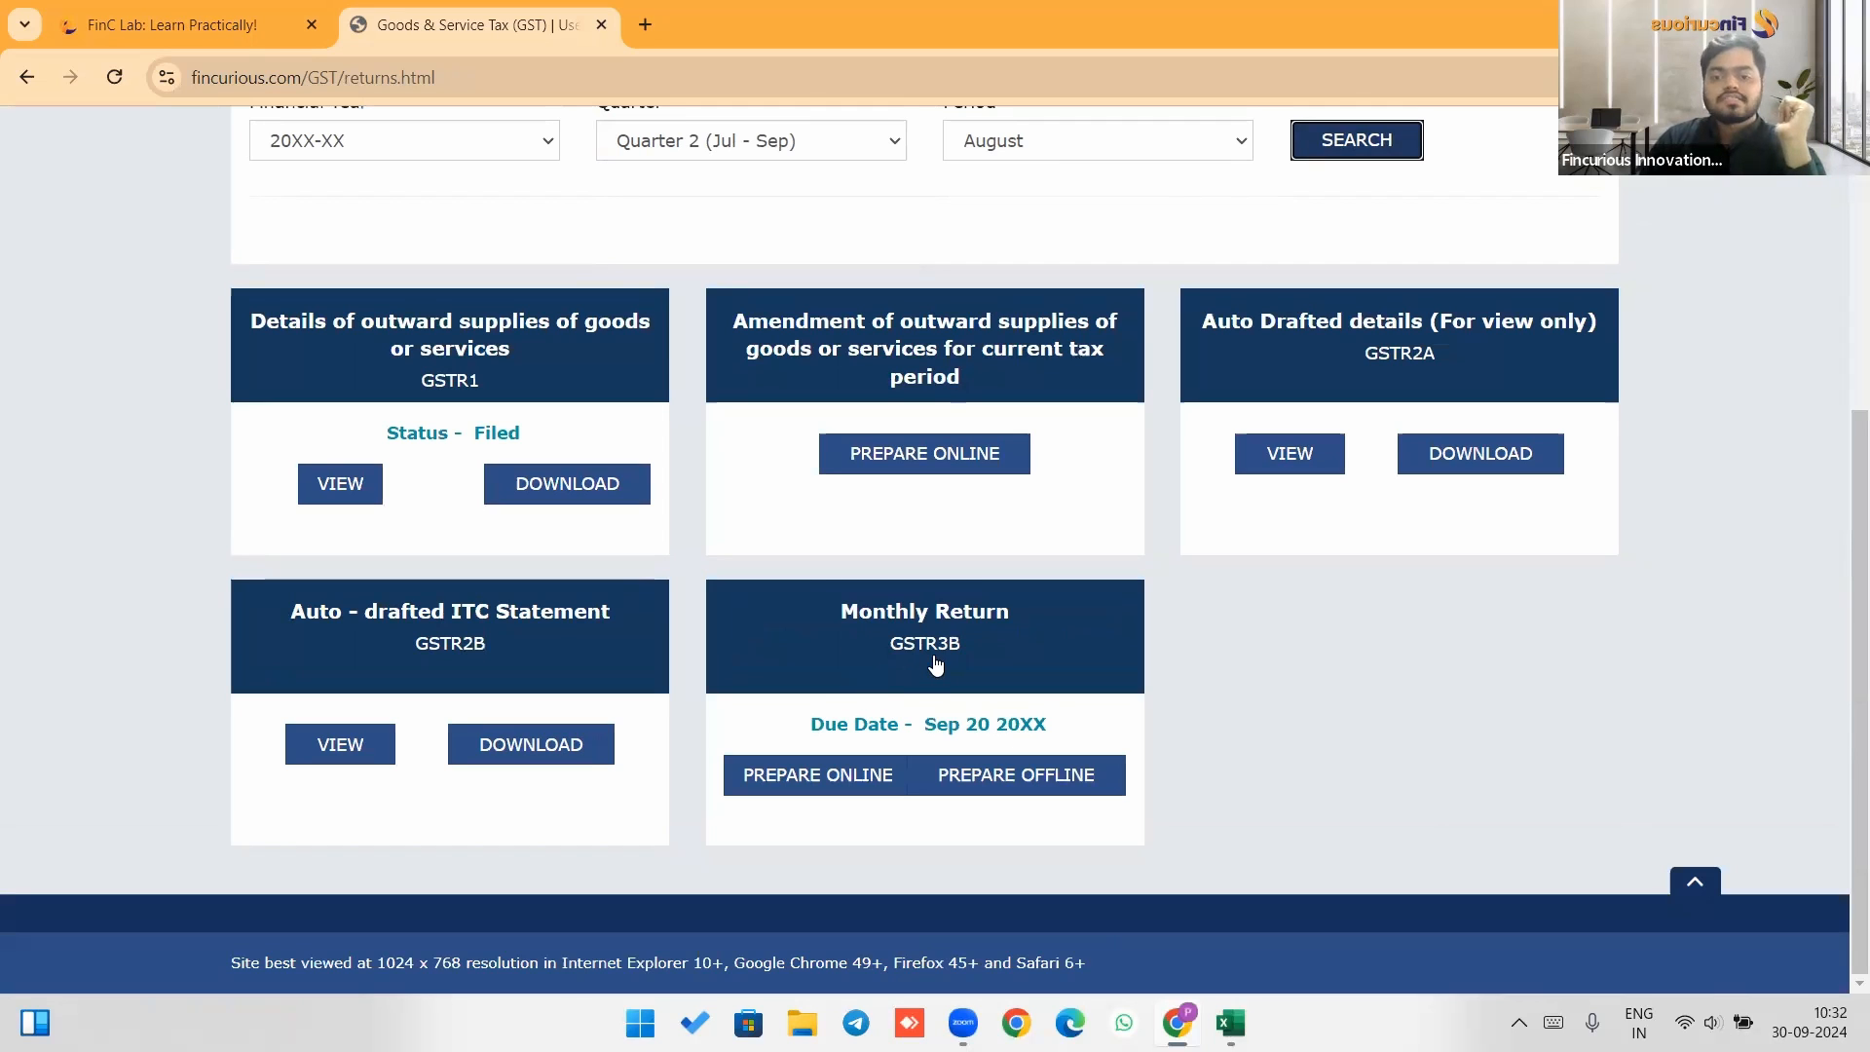
# Prepare the GSTR-3B monthly return online, answering NO to filing a Nil return, and proceed.
pyautogui.click(836, 770)
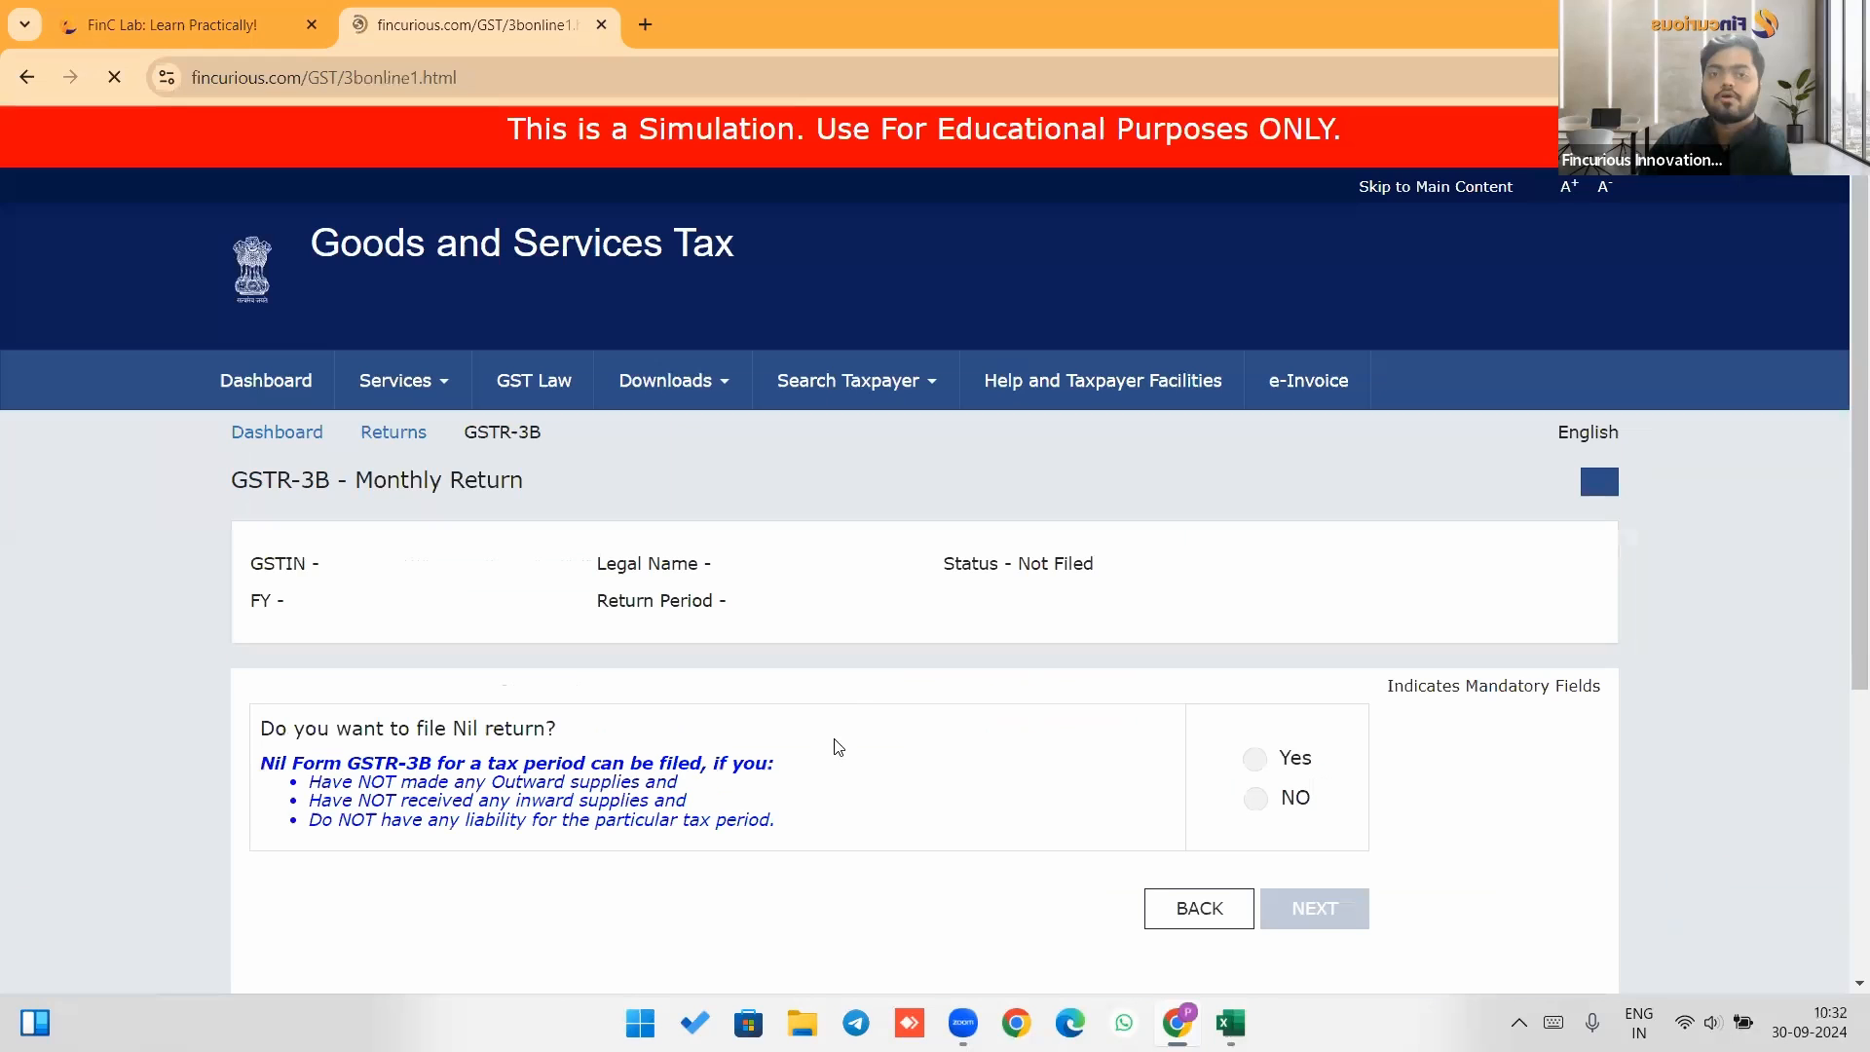
pyautogui.scroll(-2, 848, 614)
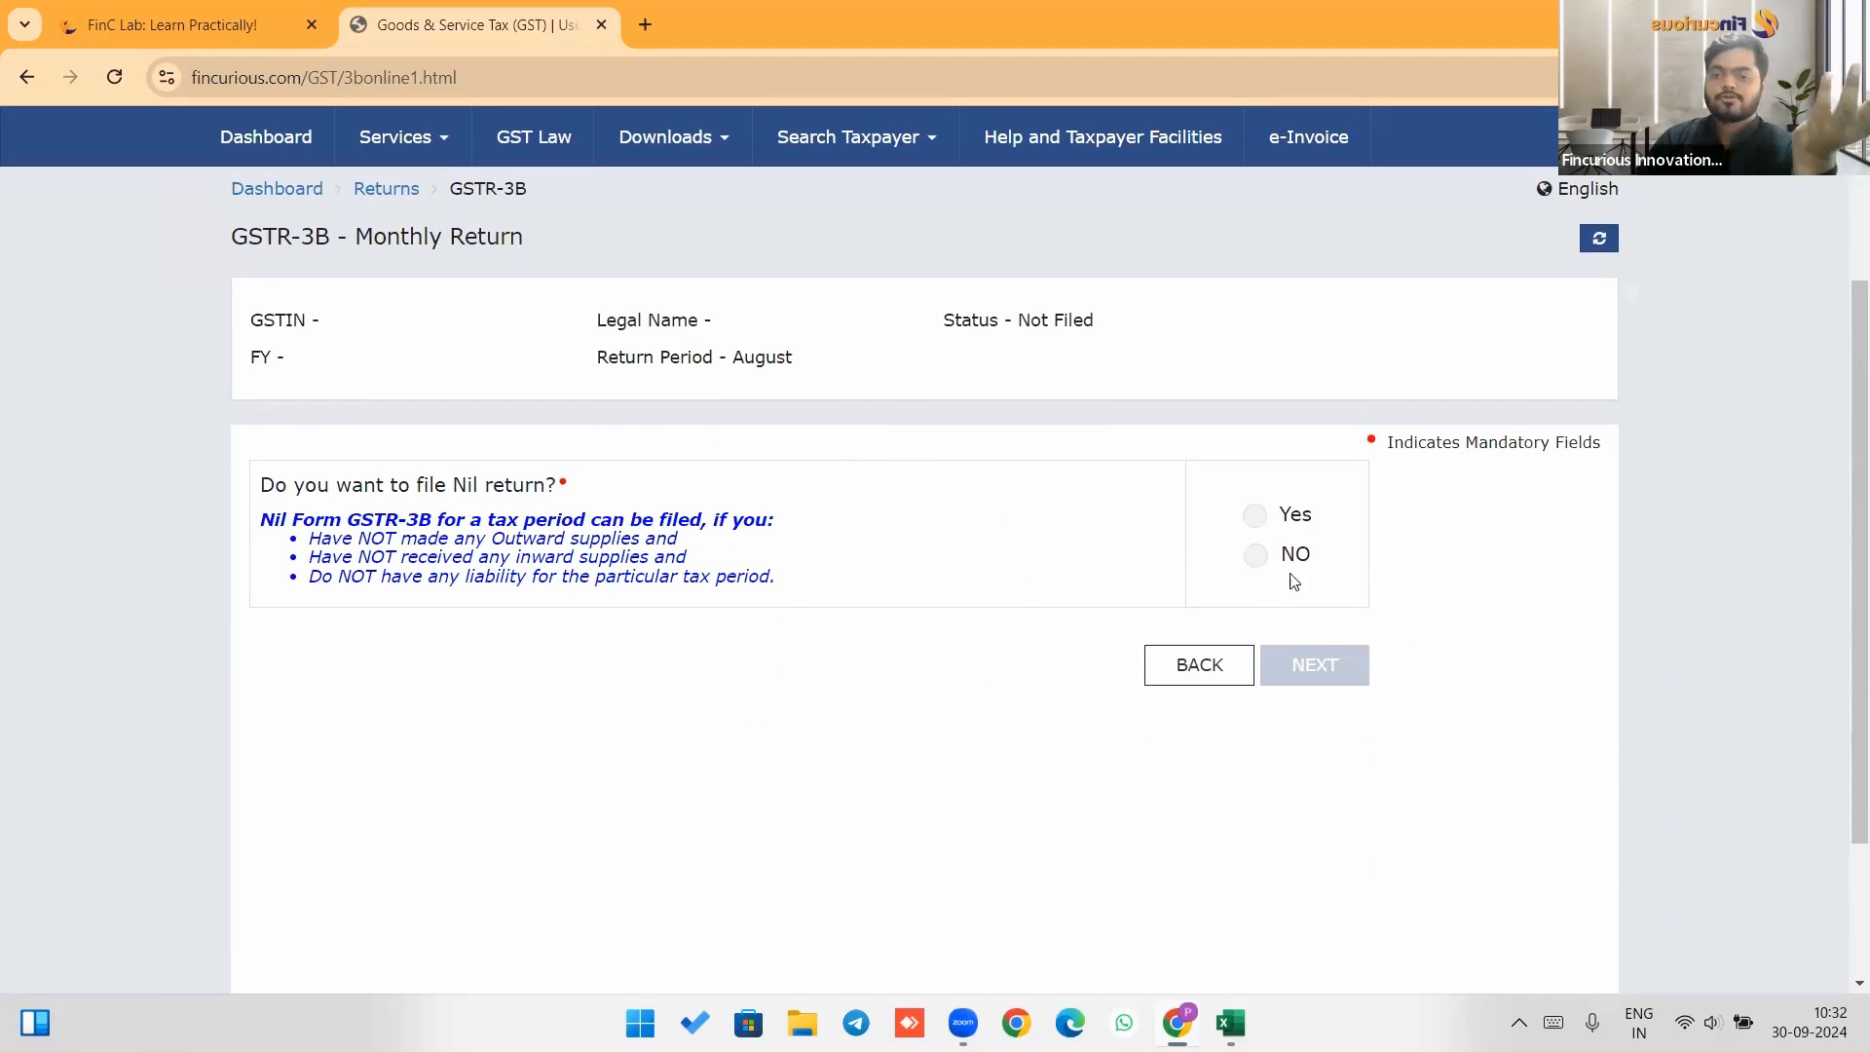
pyautogui.click(1259, 557)
pyautogui.click(1312, 668)
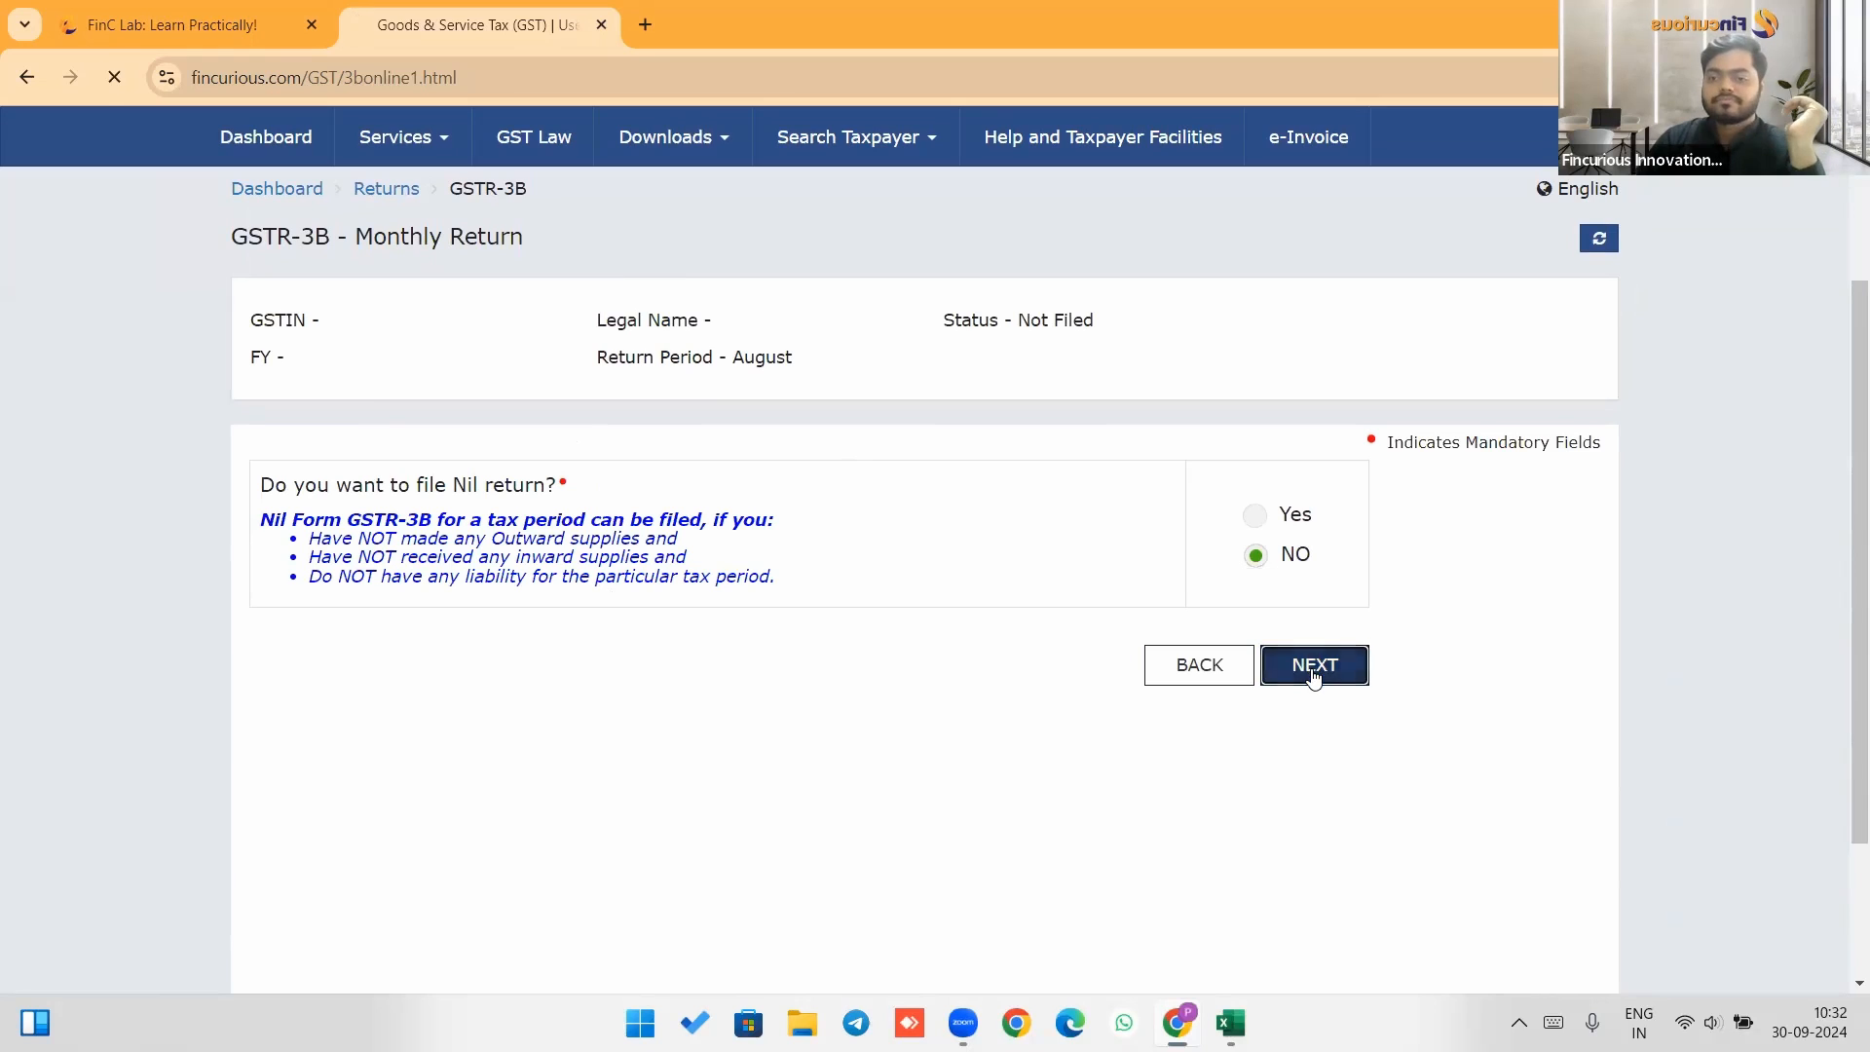
# Compare the GSTR-3B summary tiles with the output tax, ITC and GST payable totals on the Solution sheet.
pyautogui.scroll(-3, 987, 586)
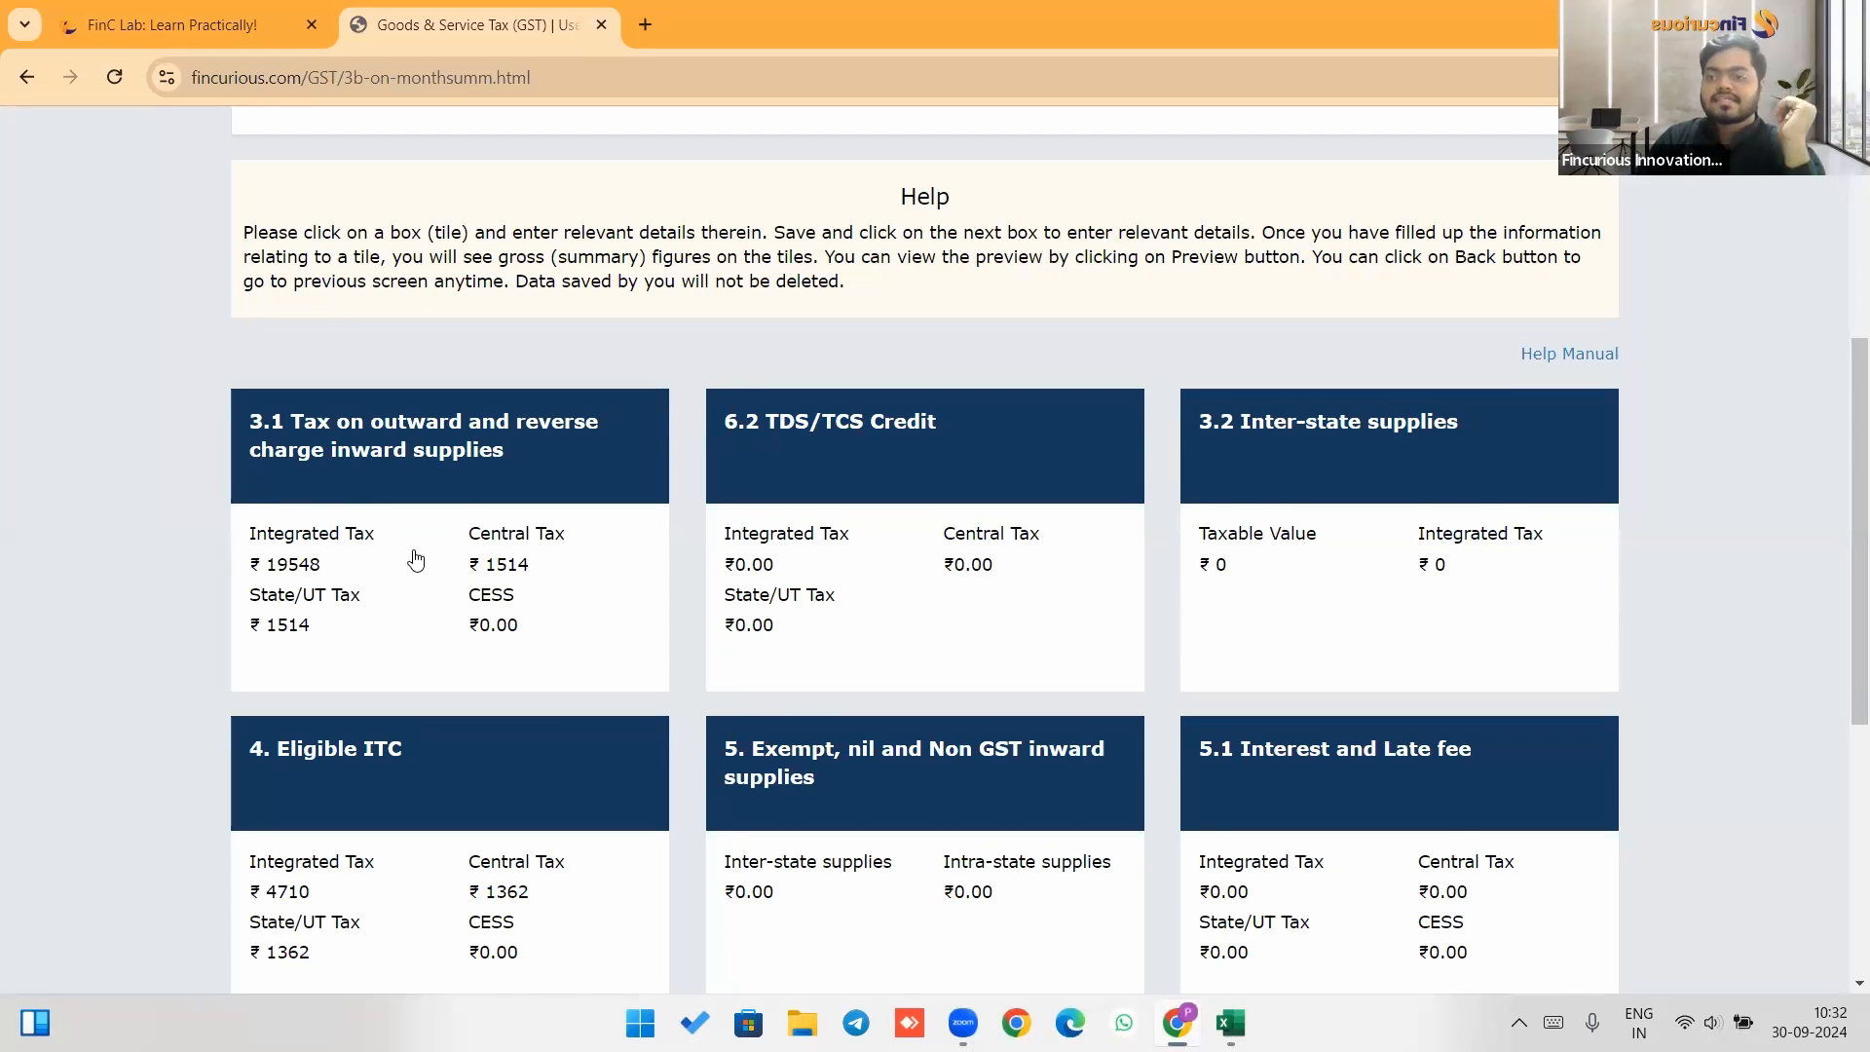
pyautogui.scroll(-2, 419, 531)
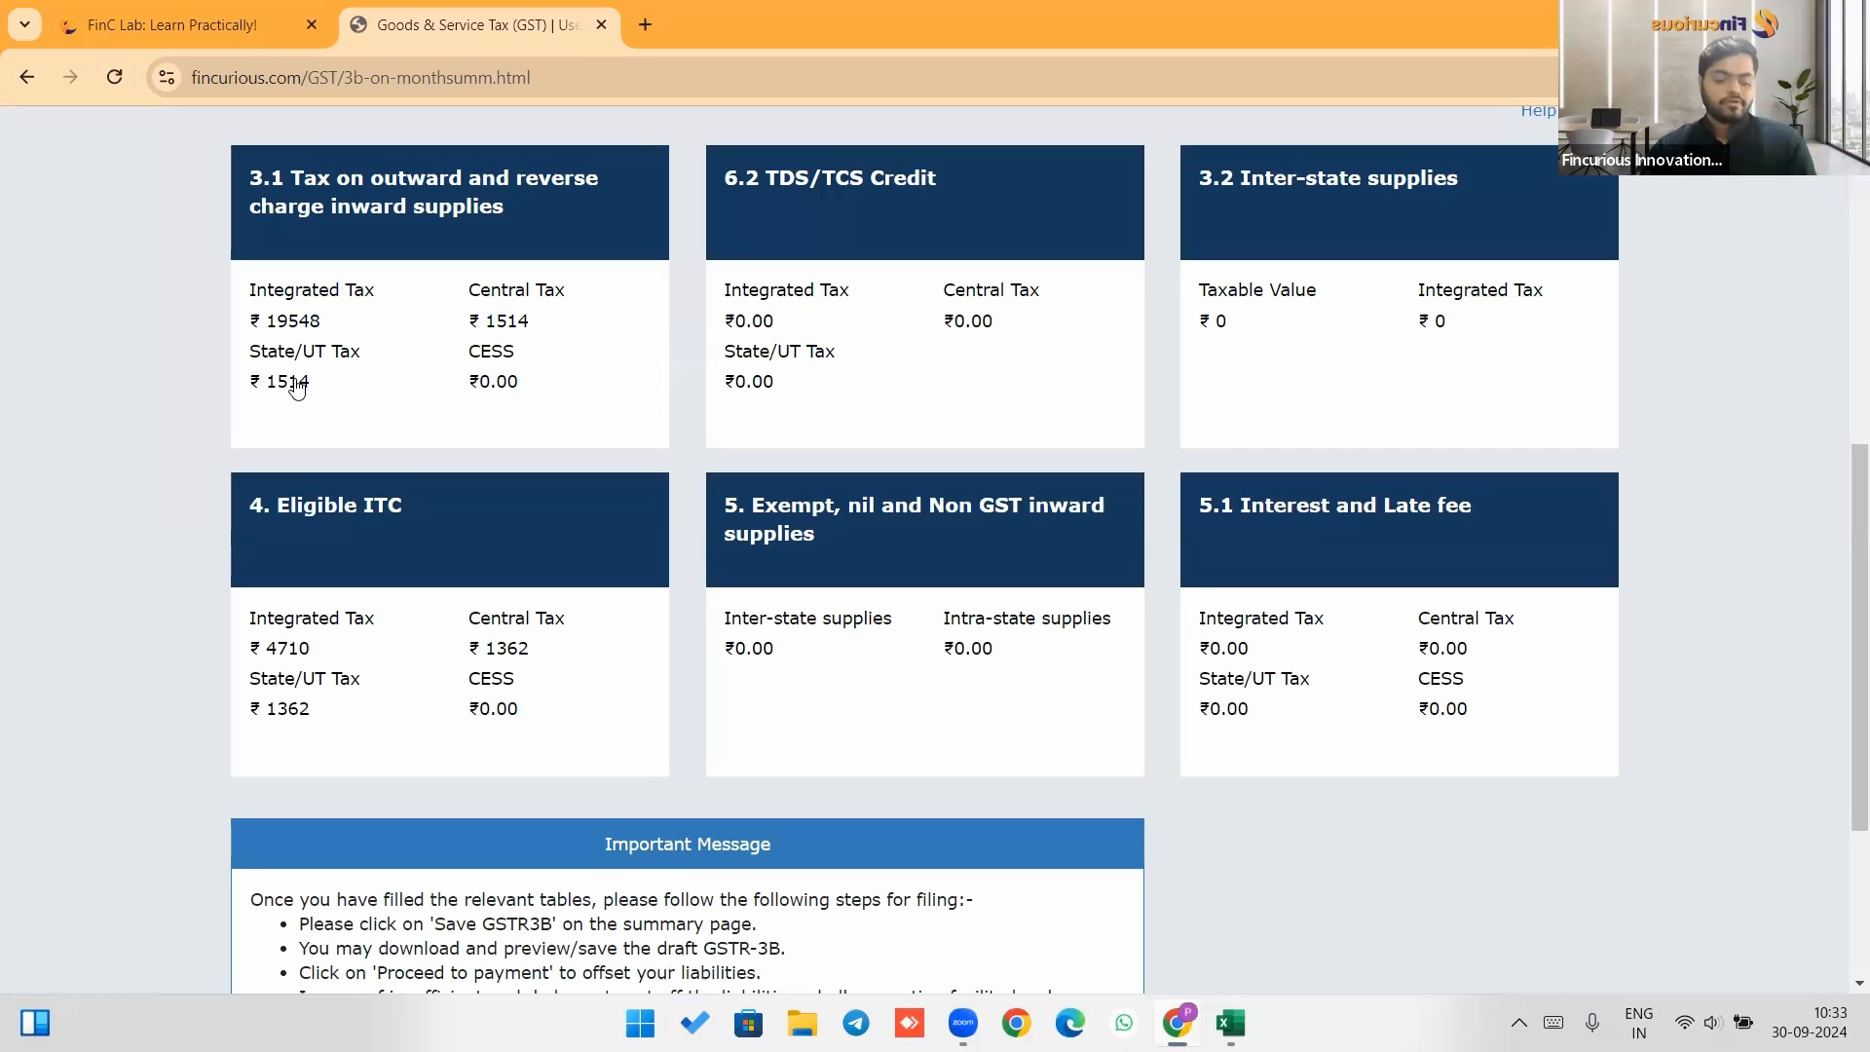
pyautogui.hotkey('alt', 'Tab')
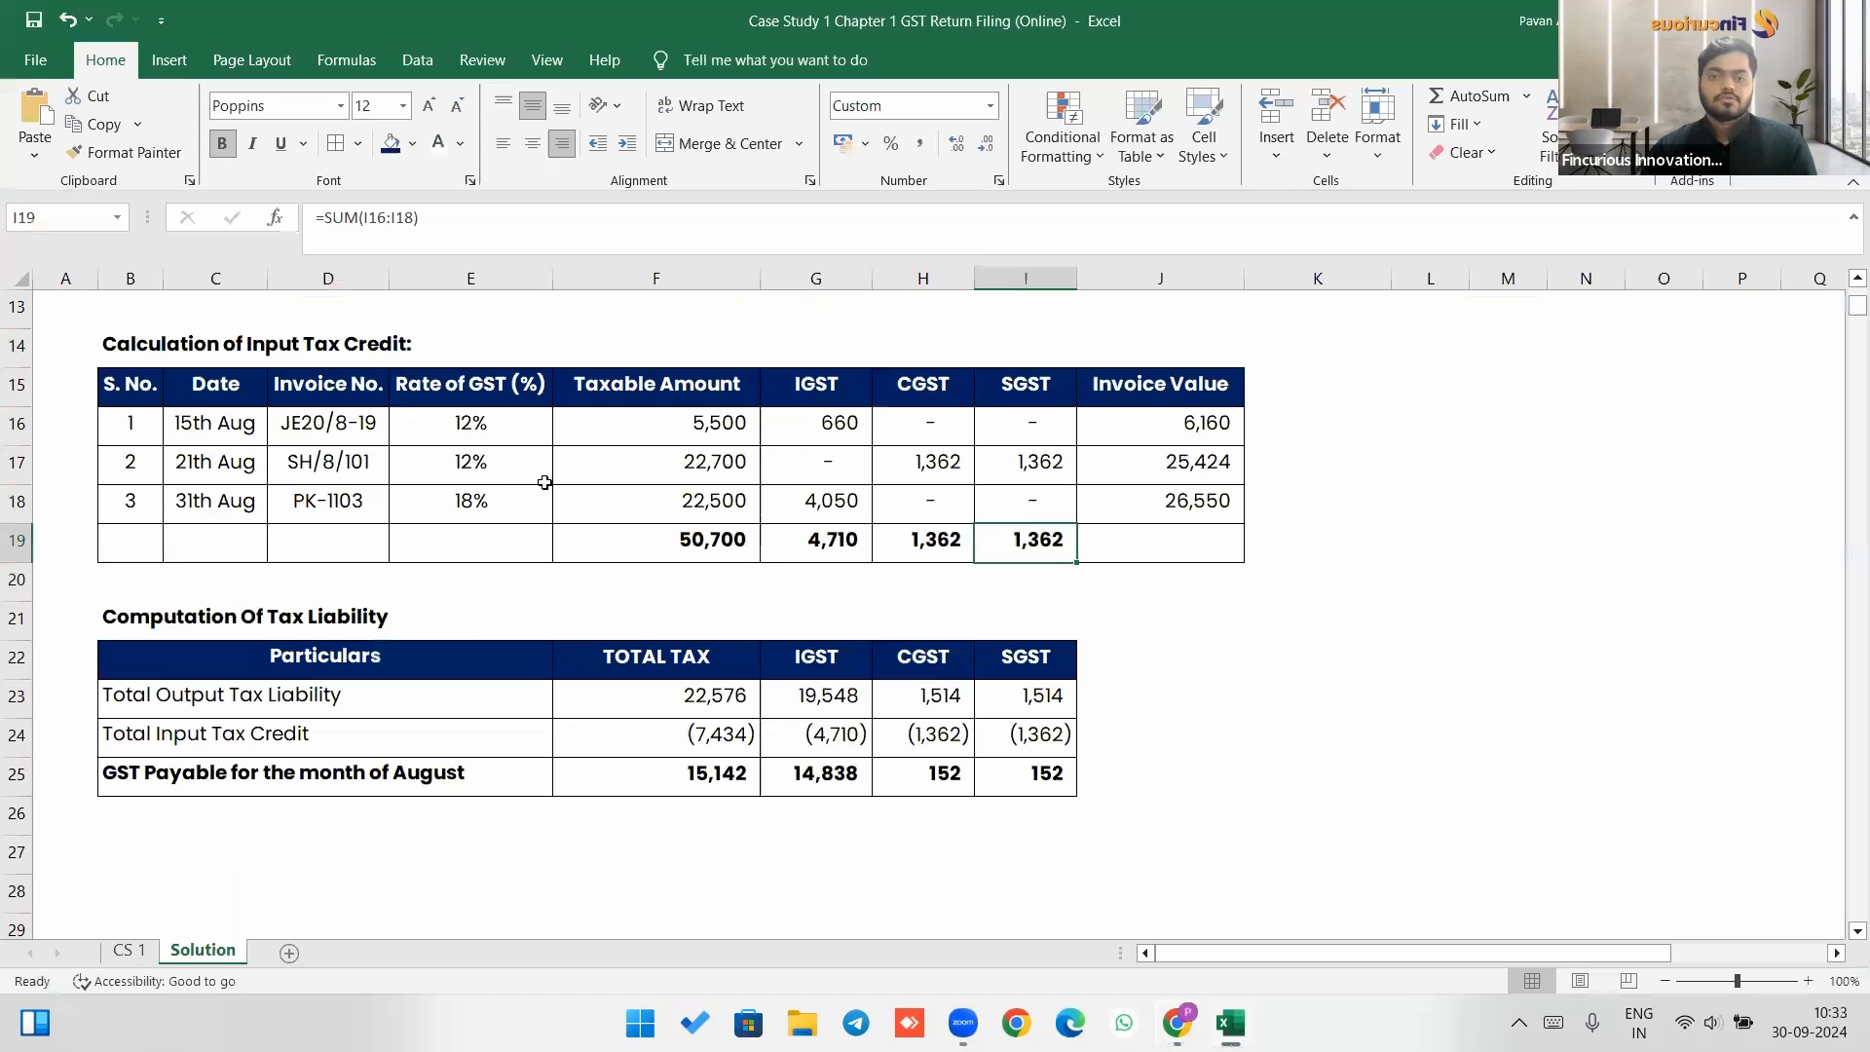
pyautogui.scroll(4, 853, 633)
pyautogui.click(857, 633)
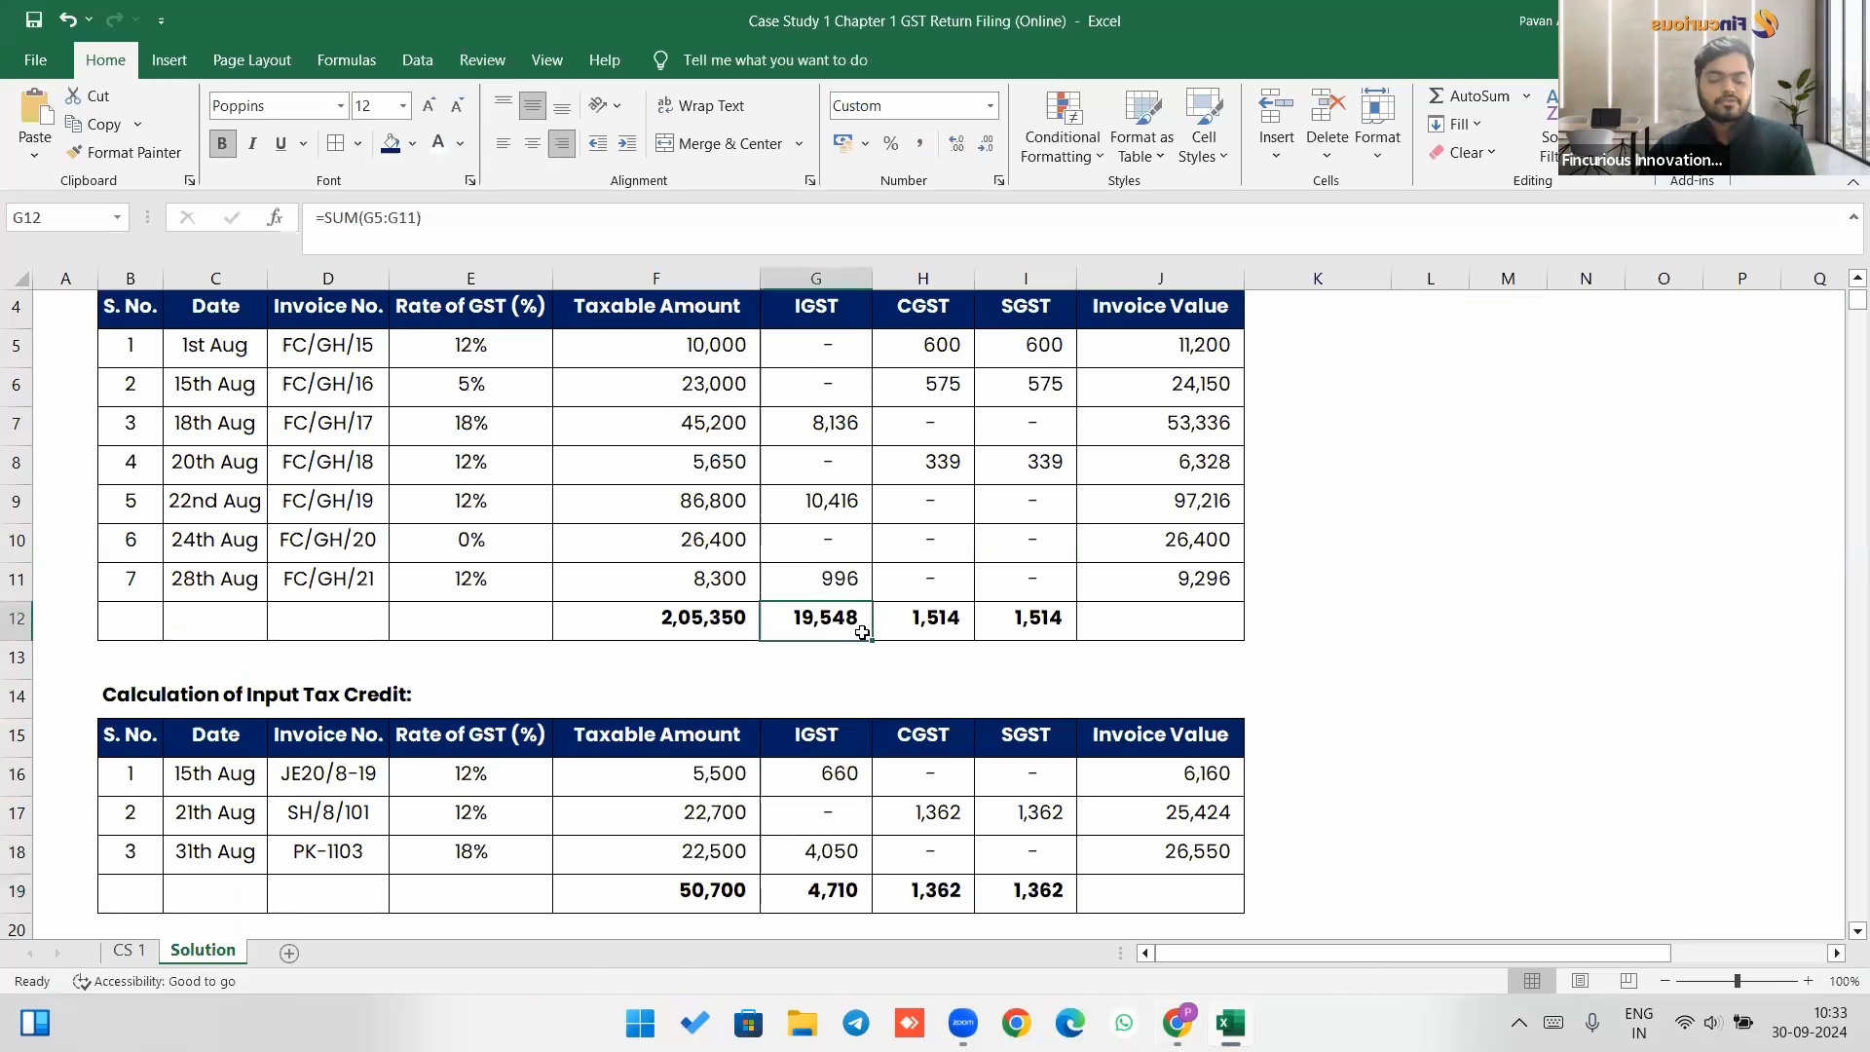
pyautogui.hotkey('alt', 'Tab')
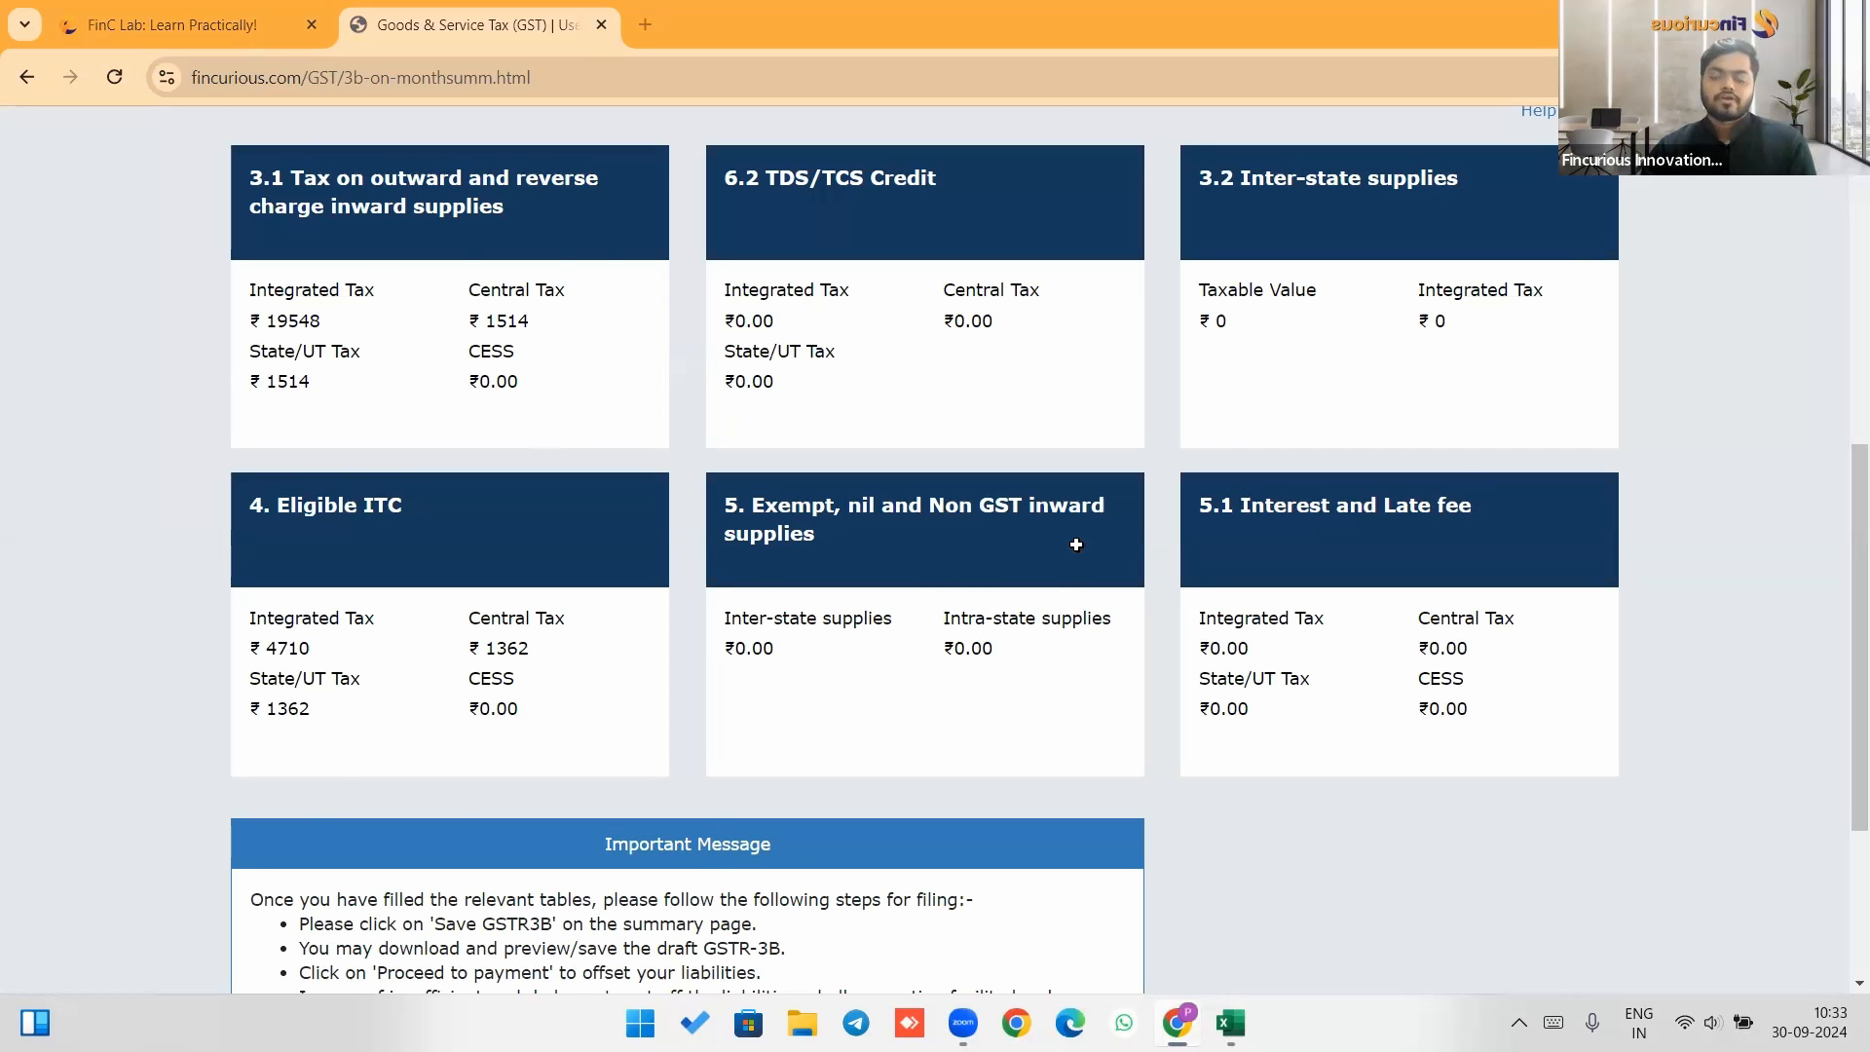
pyautogui.hotkey('alt', 'Tab')
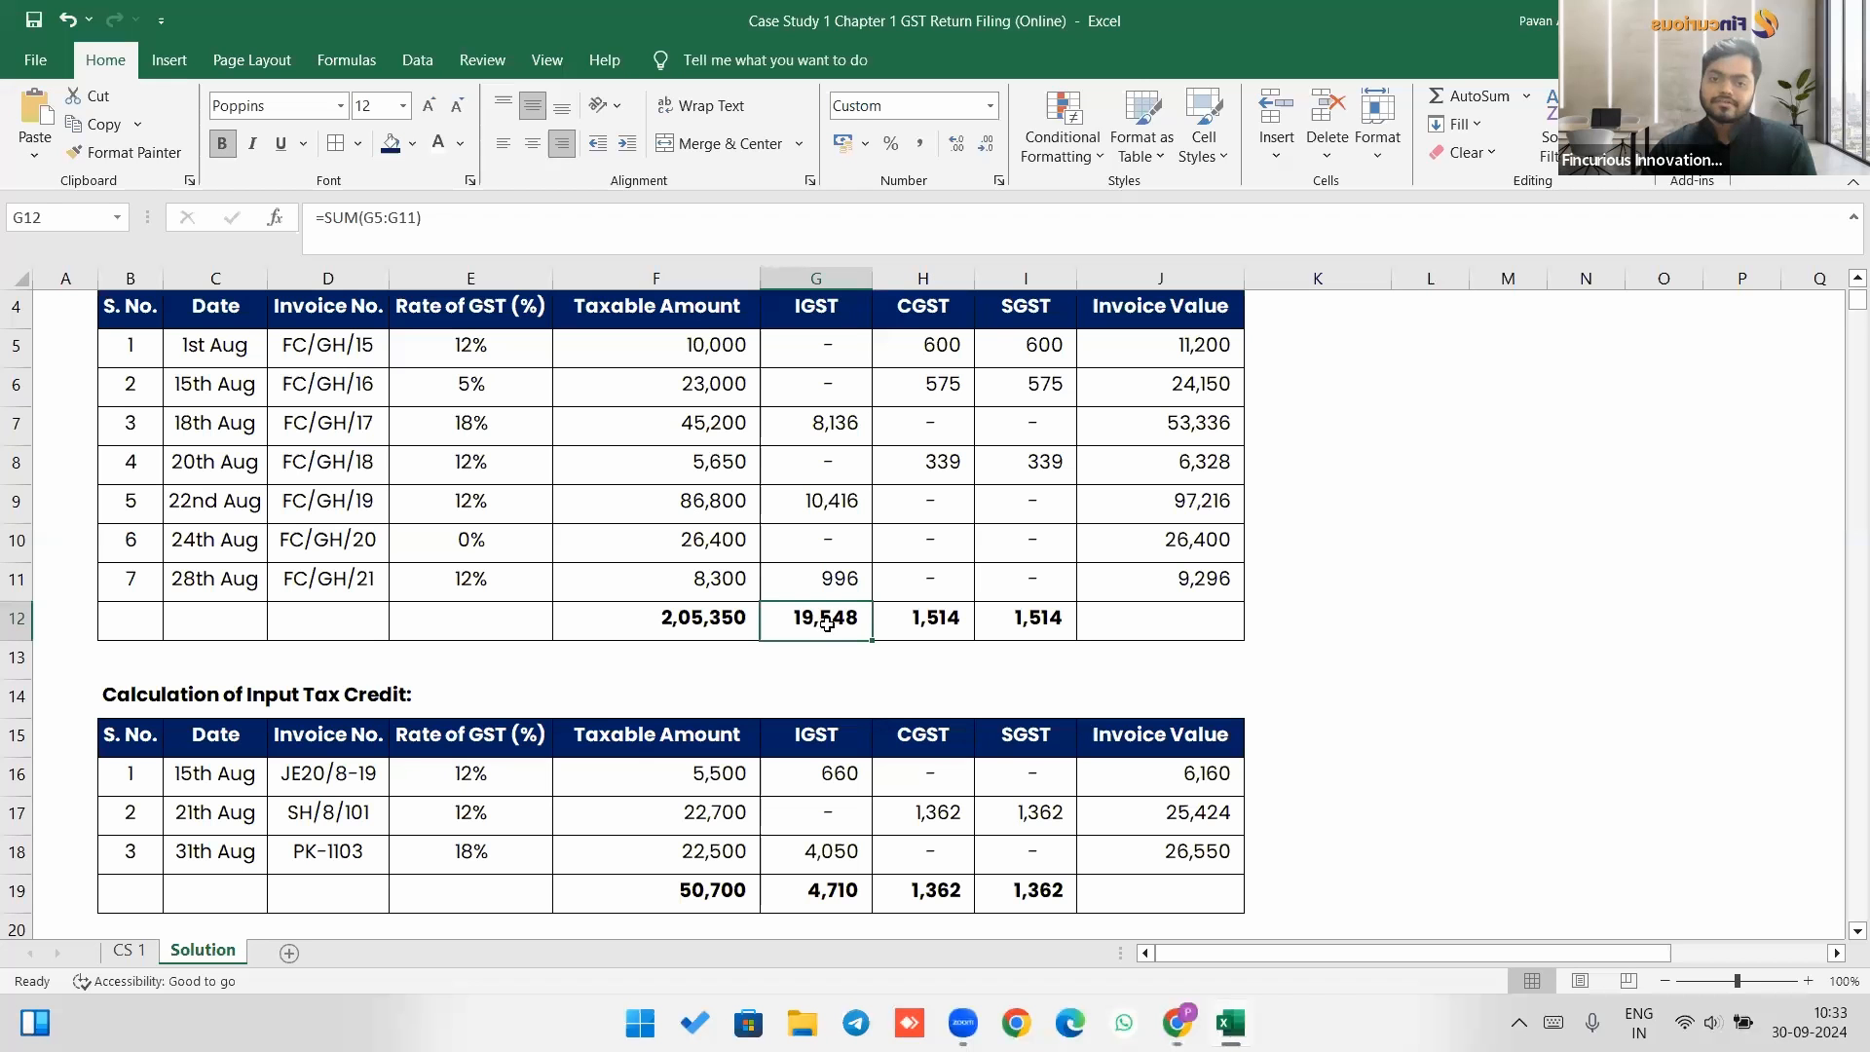
pyautogui.click(932, 626)
pyautogui.click(989, 628)
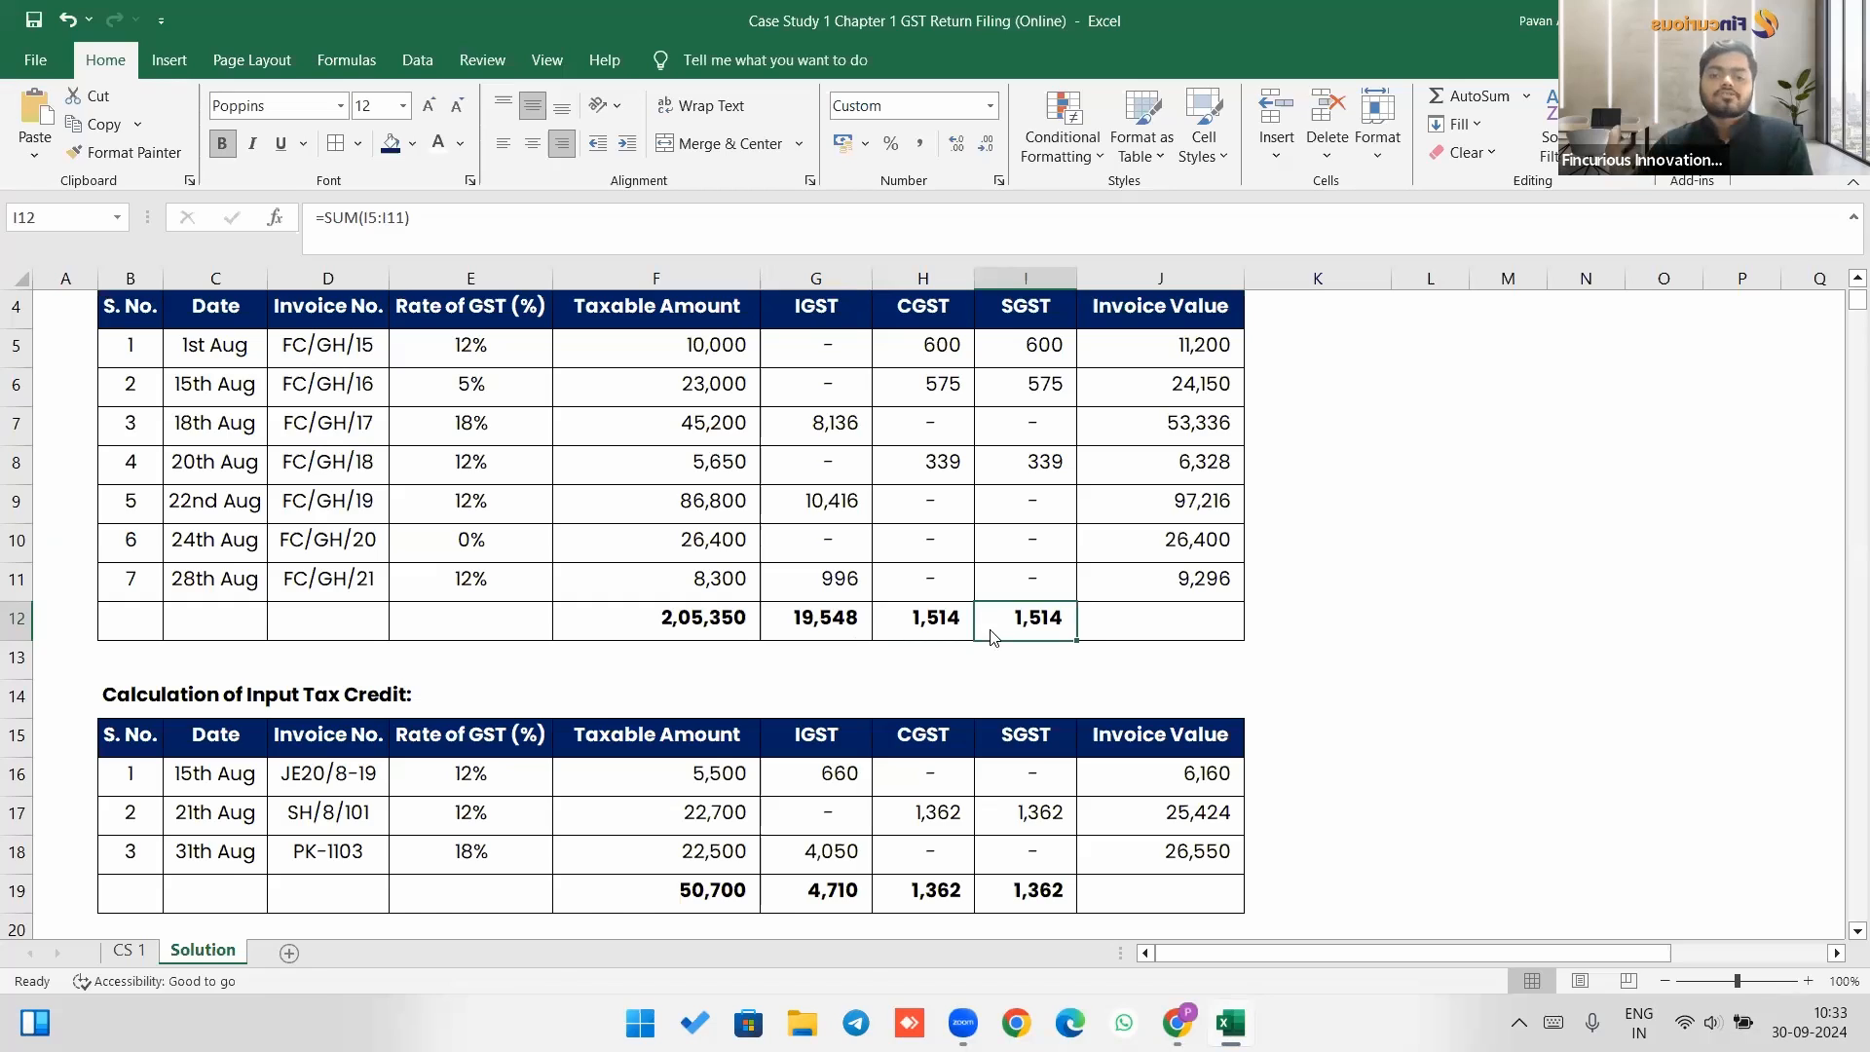
pyautogui.hotkey('alt', 'Tab')
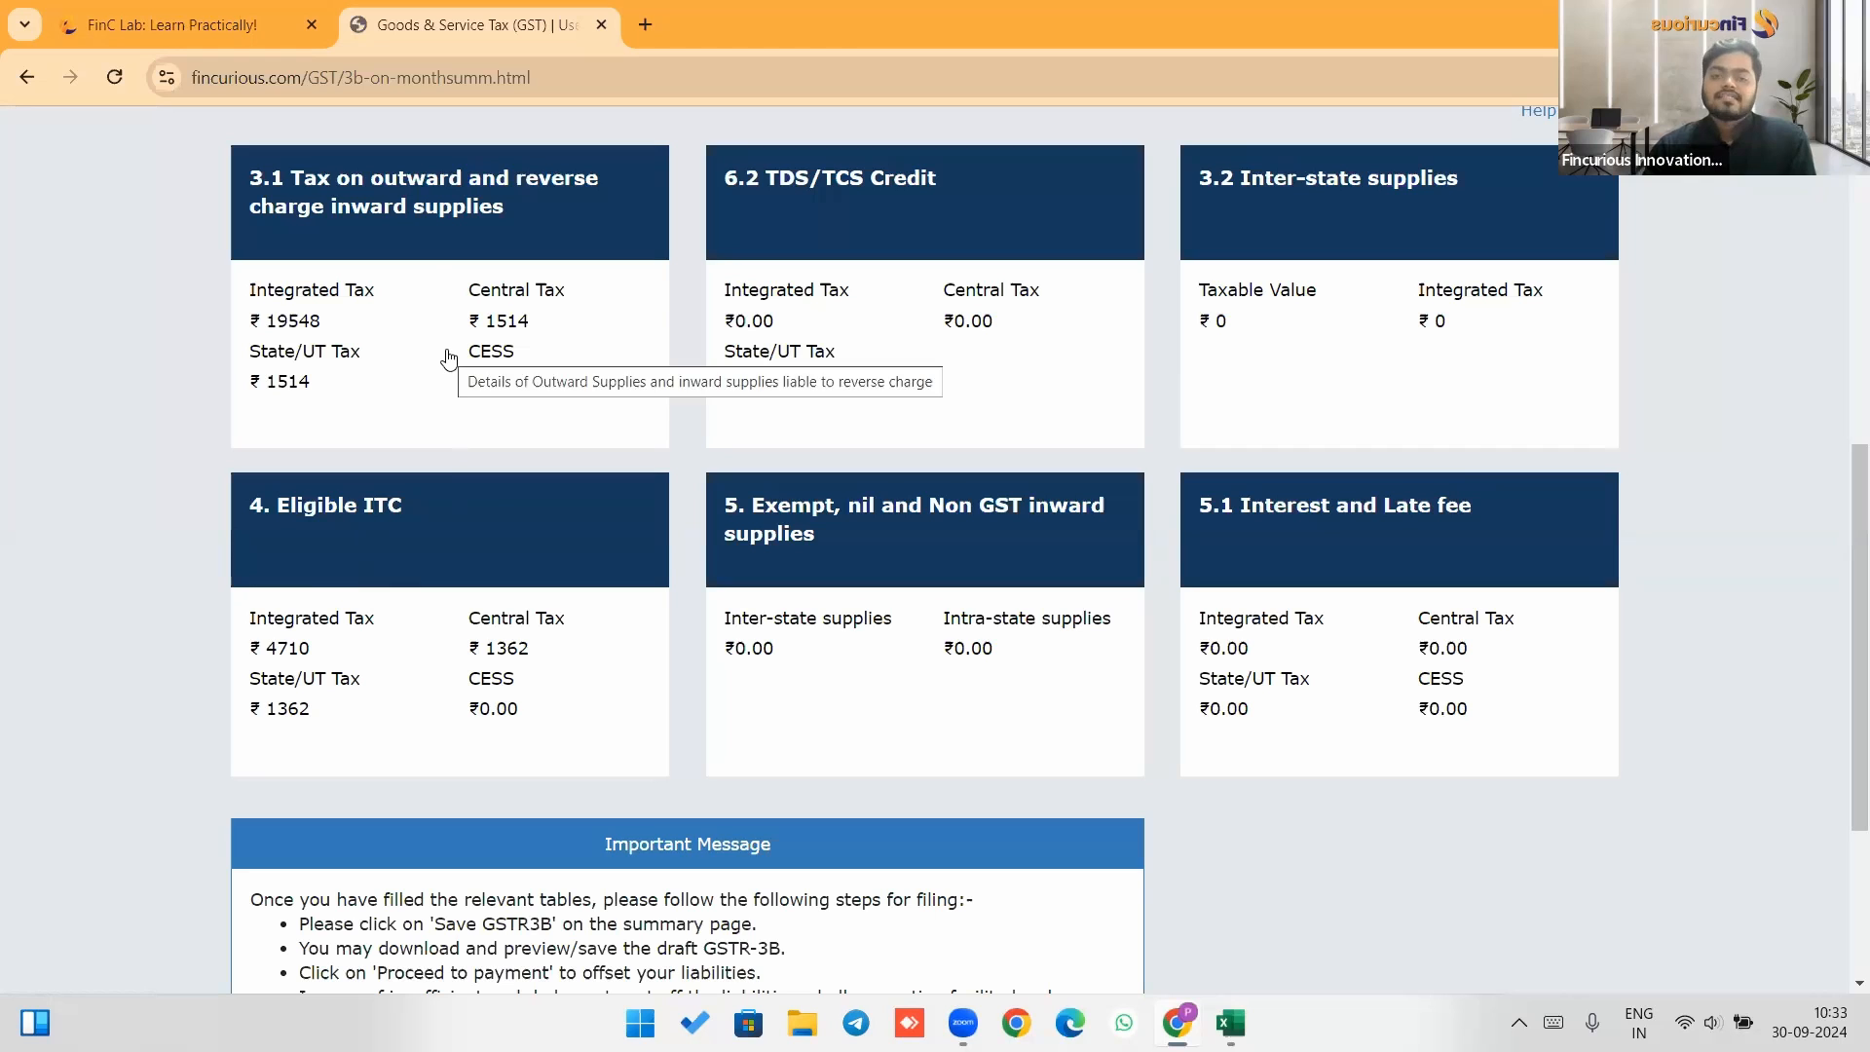
pyautogui.hotkey('alt', 'Tab')
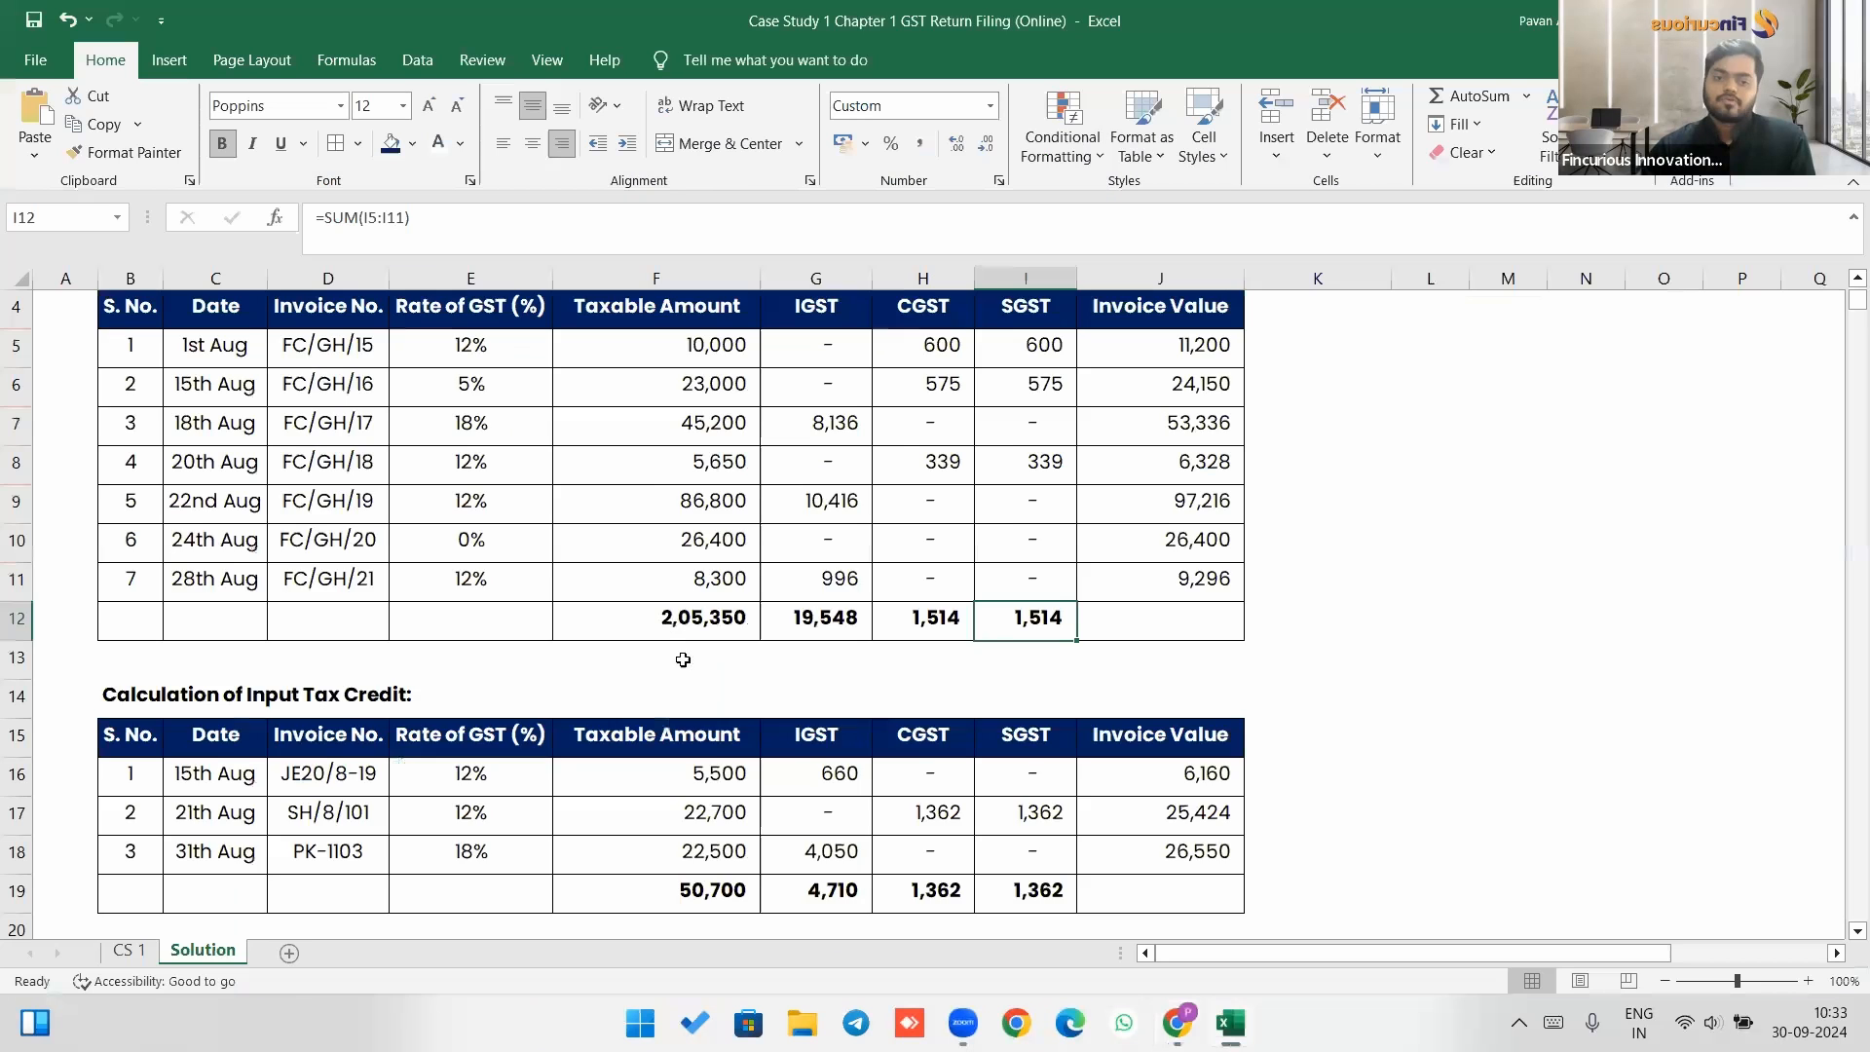
pyautogui.scroll(-6, 676, 543)
pyautogui.click(696, 548)
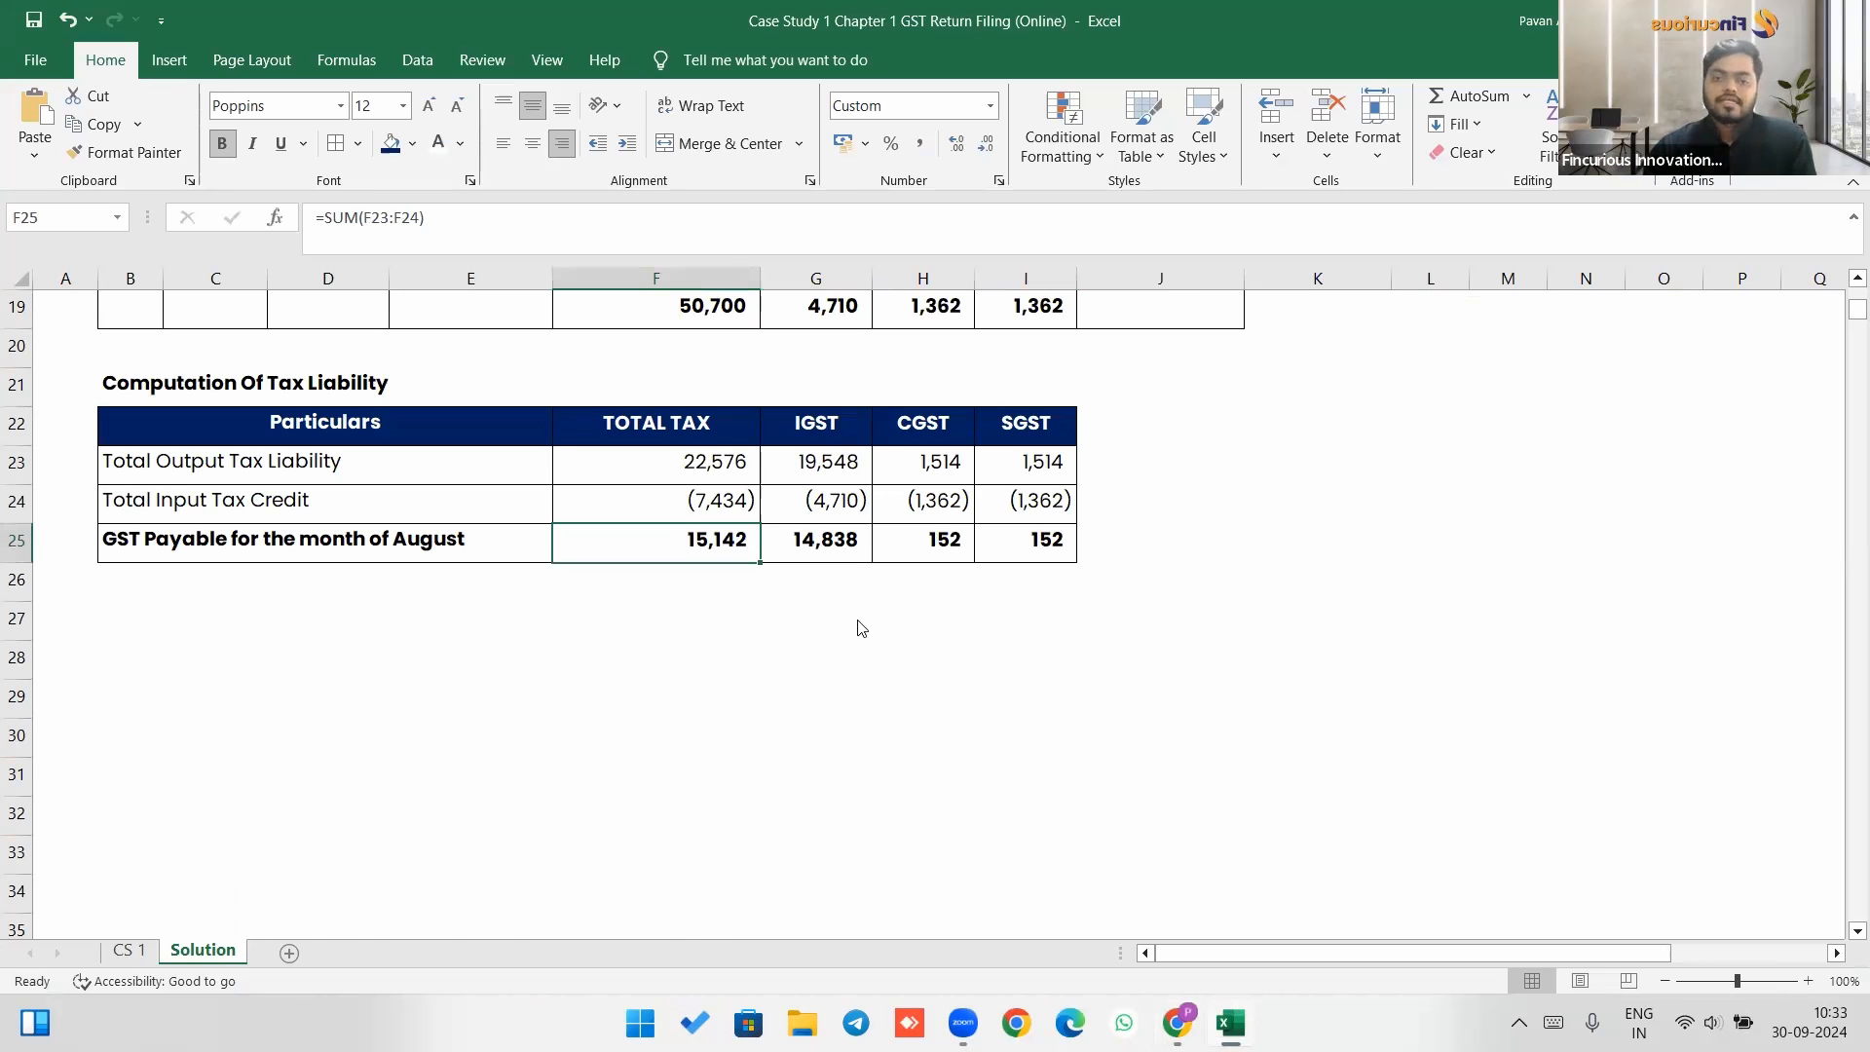
pyautogui.hotkey('alt', 'Tab')
pyautogui.scroll(-3, 889, 611)
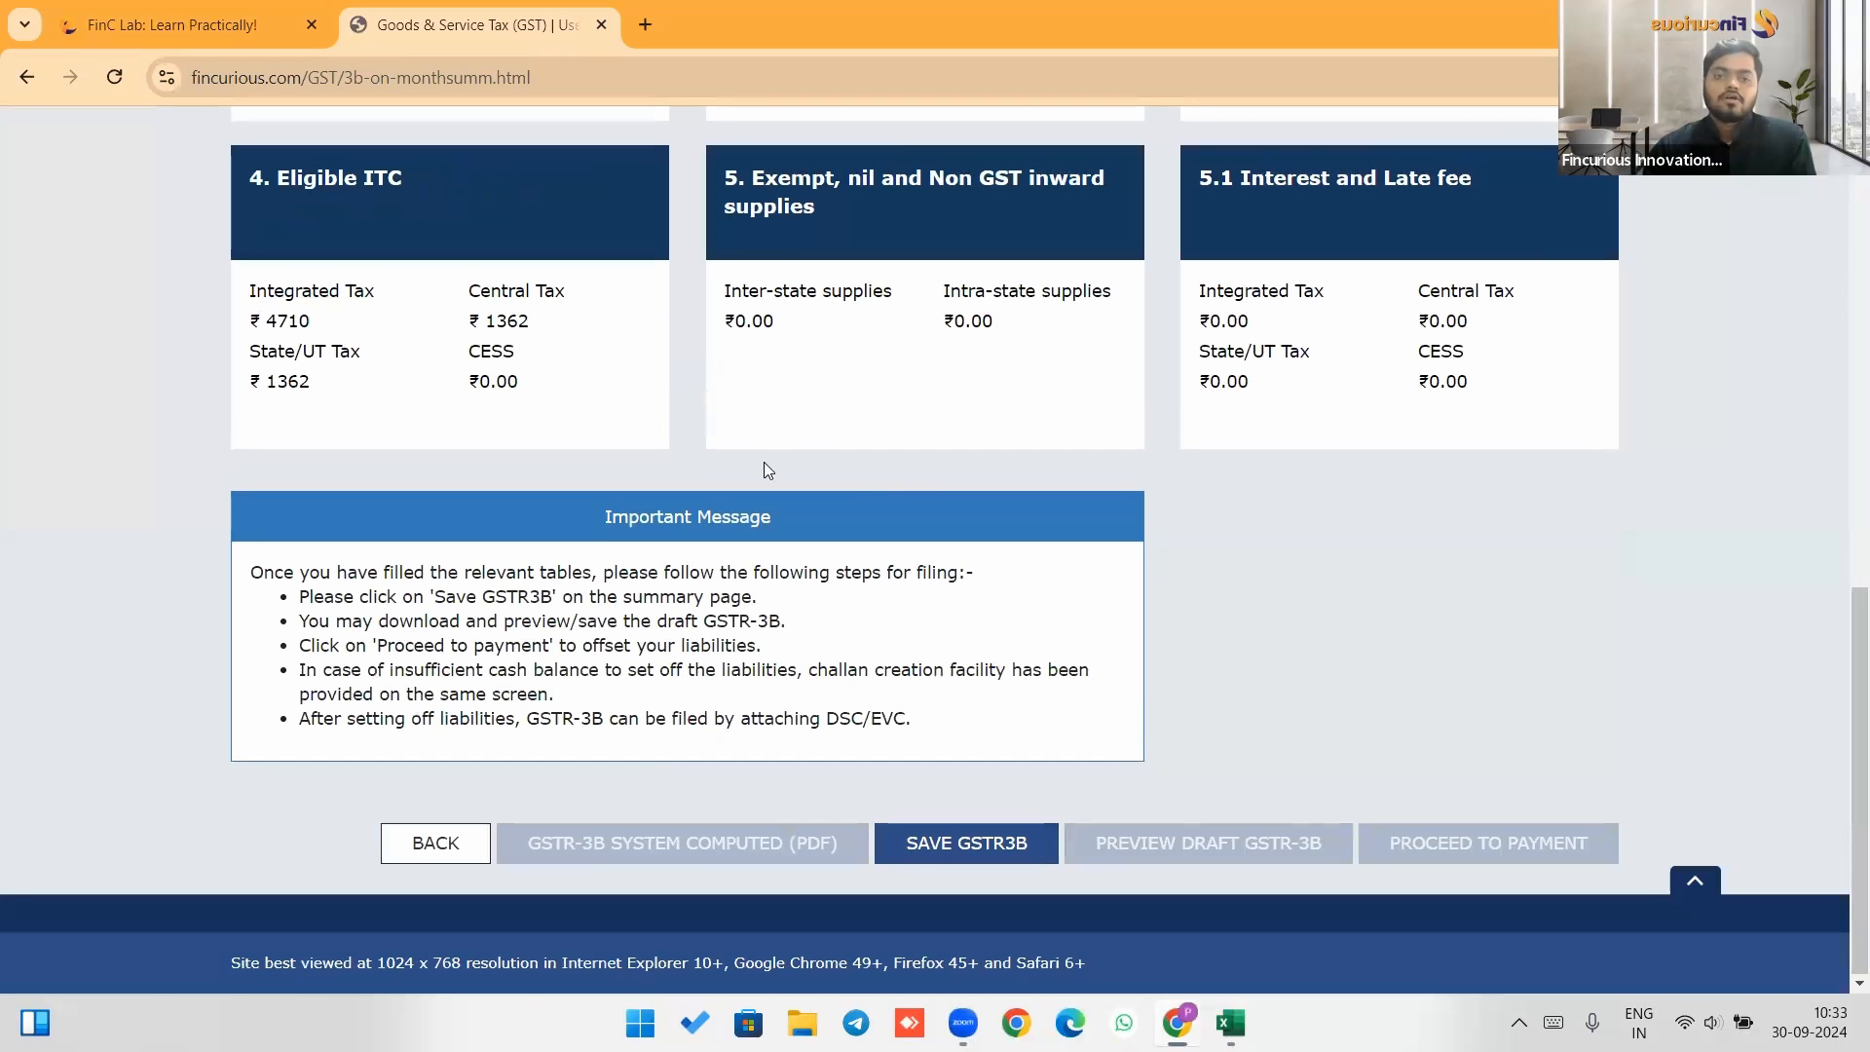
pyautogui.scroll(5, 828, 463)
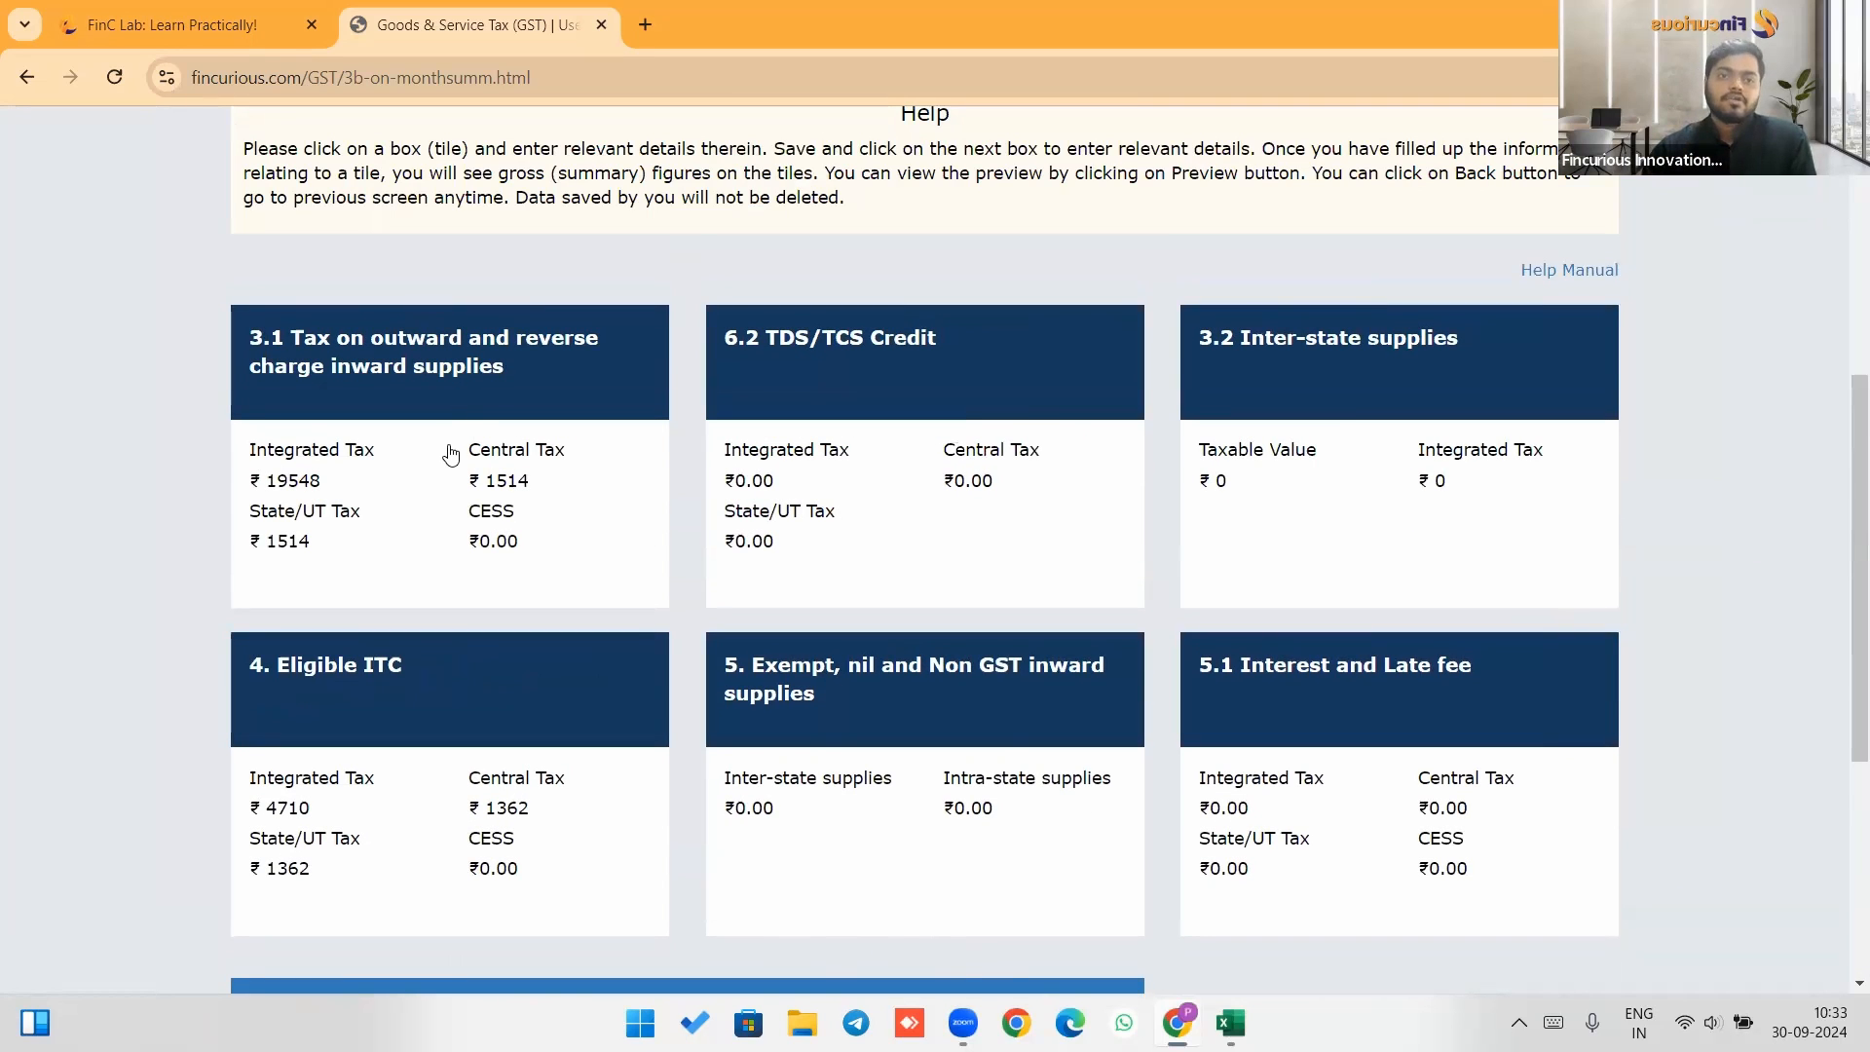
pyautogui.scroll(-1, 453, 419)
pyautogui.scroll(1, 450, 371)
# Open the 3.1 outward supplies tile, confirm its pre-filled taxable value and tax amounts, and acknowledge.
pyautogui.click(450, 371)
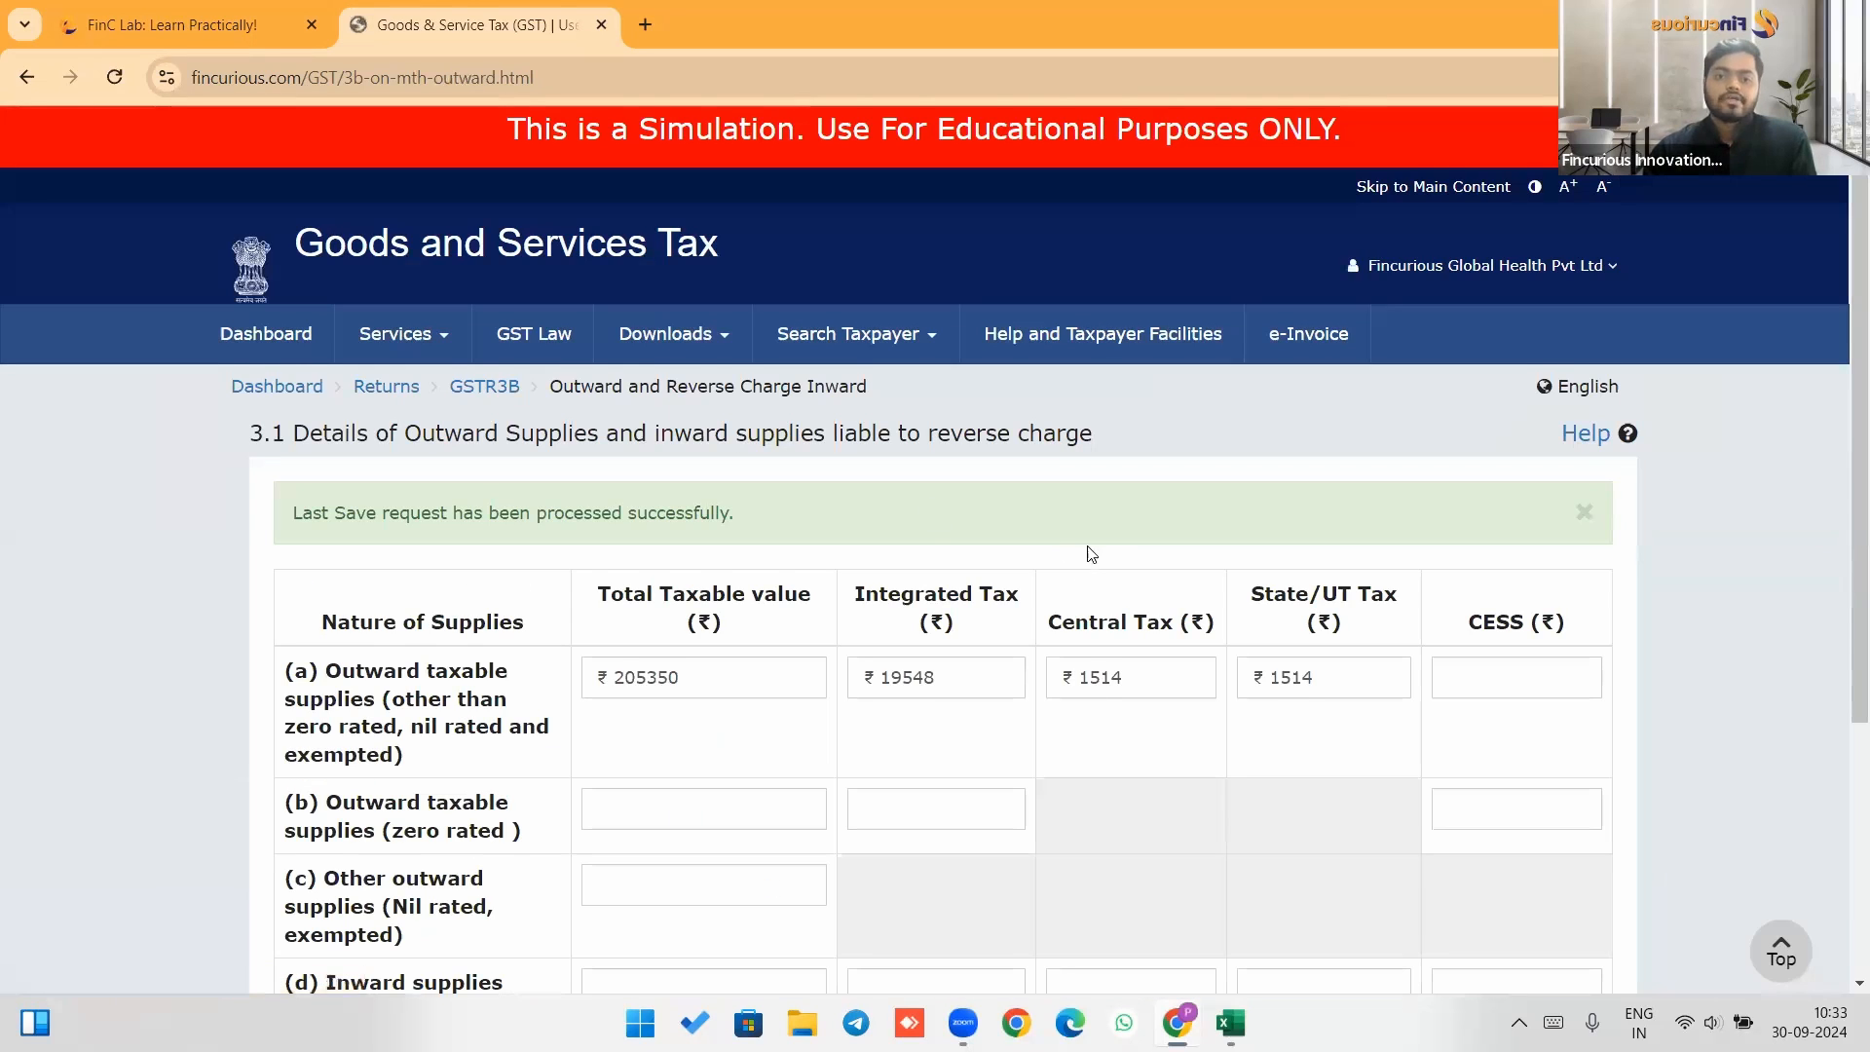
pyautogui.scroll(-2, 896, 453)
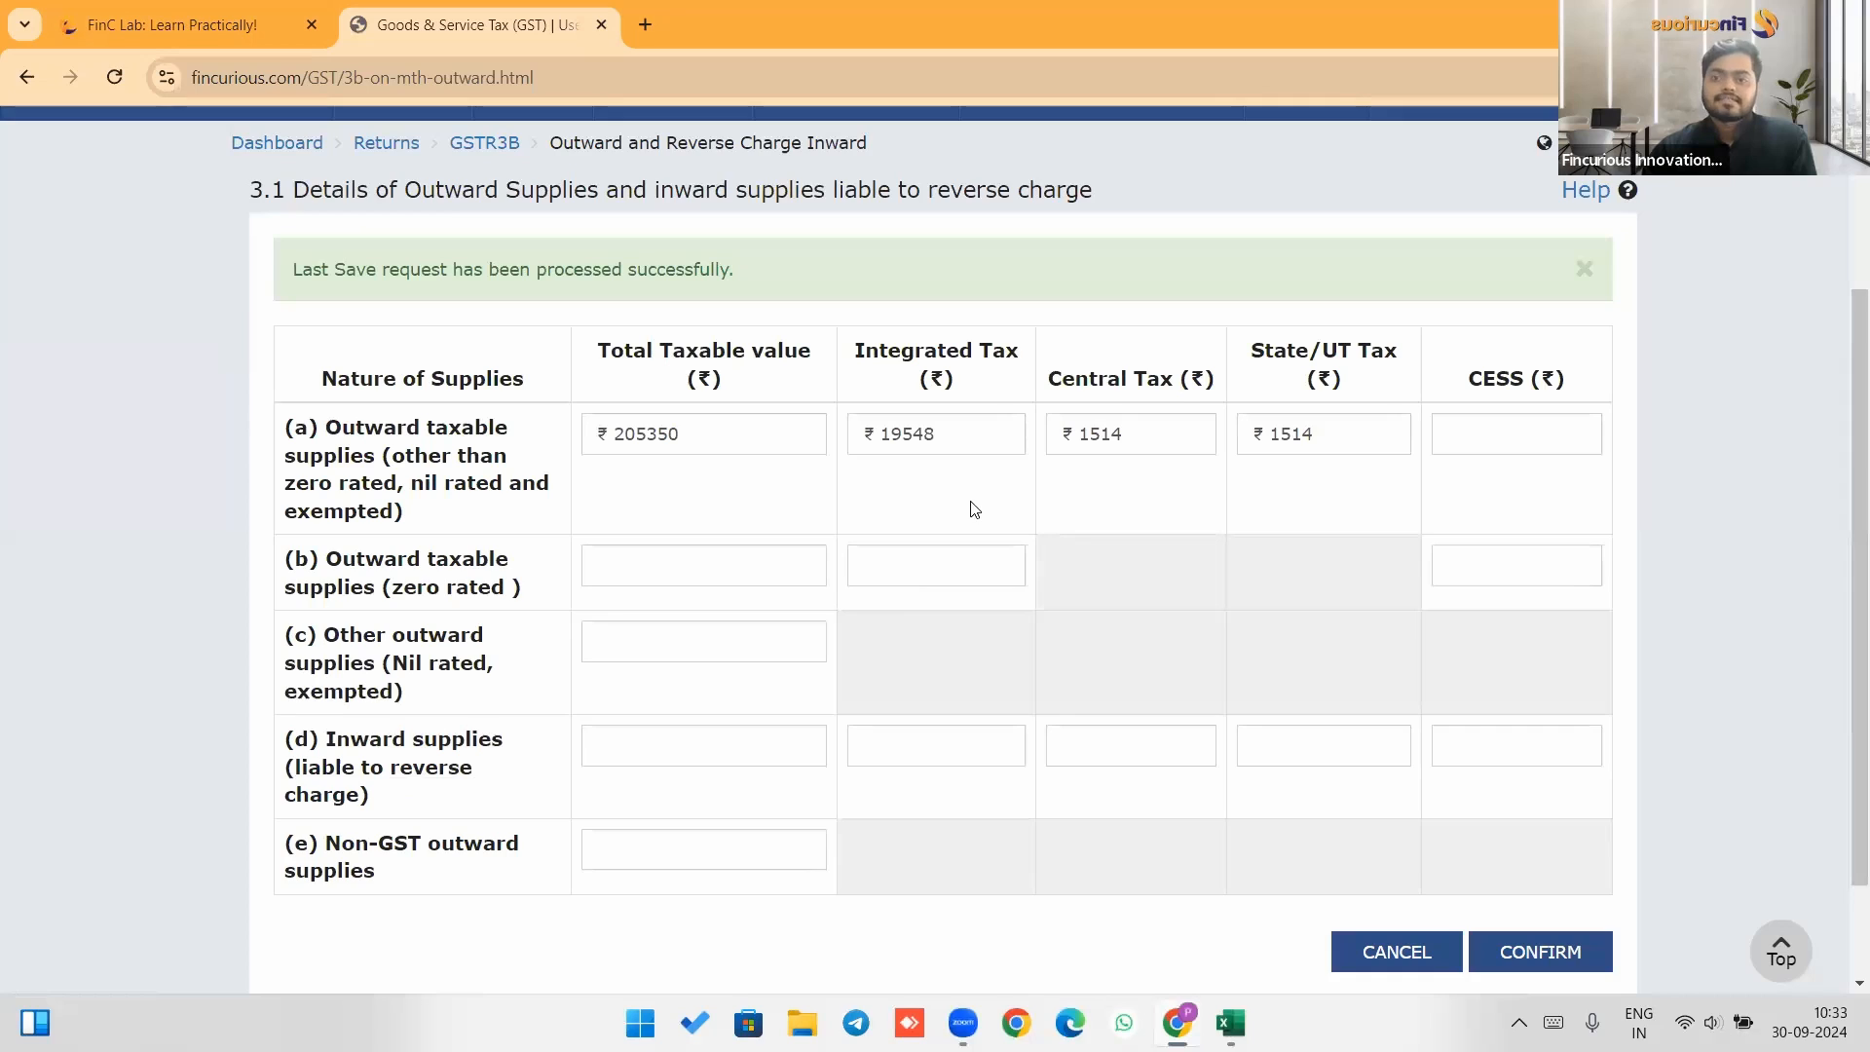
pyautogui.scroll(-1, 974, 509)
pyautogui.click(1510, 821)
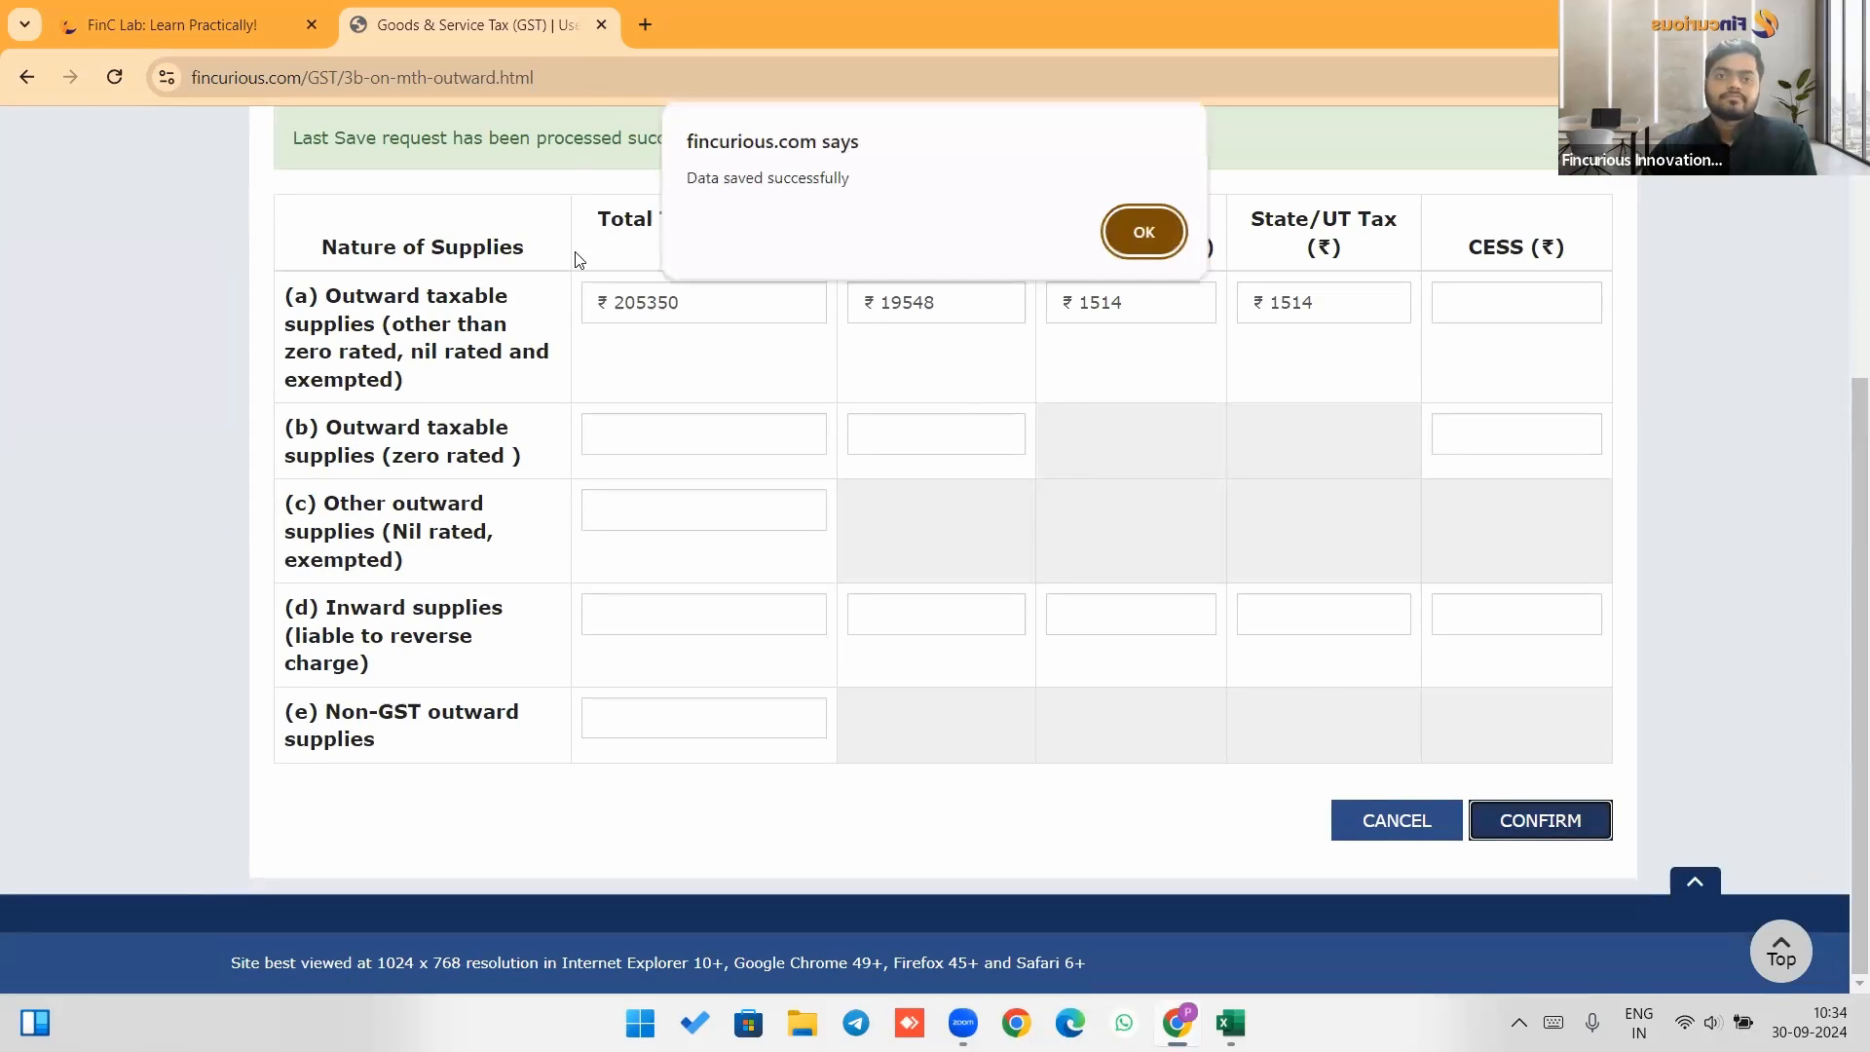
pyautogui.click(1144, 236)
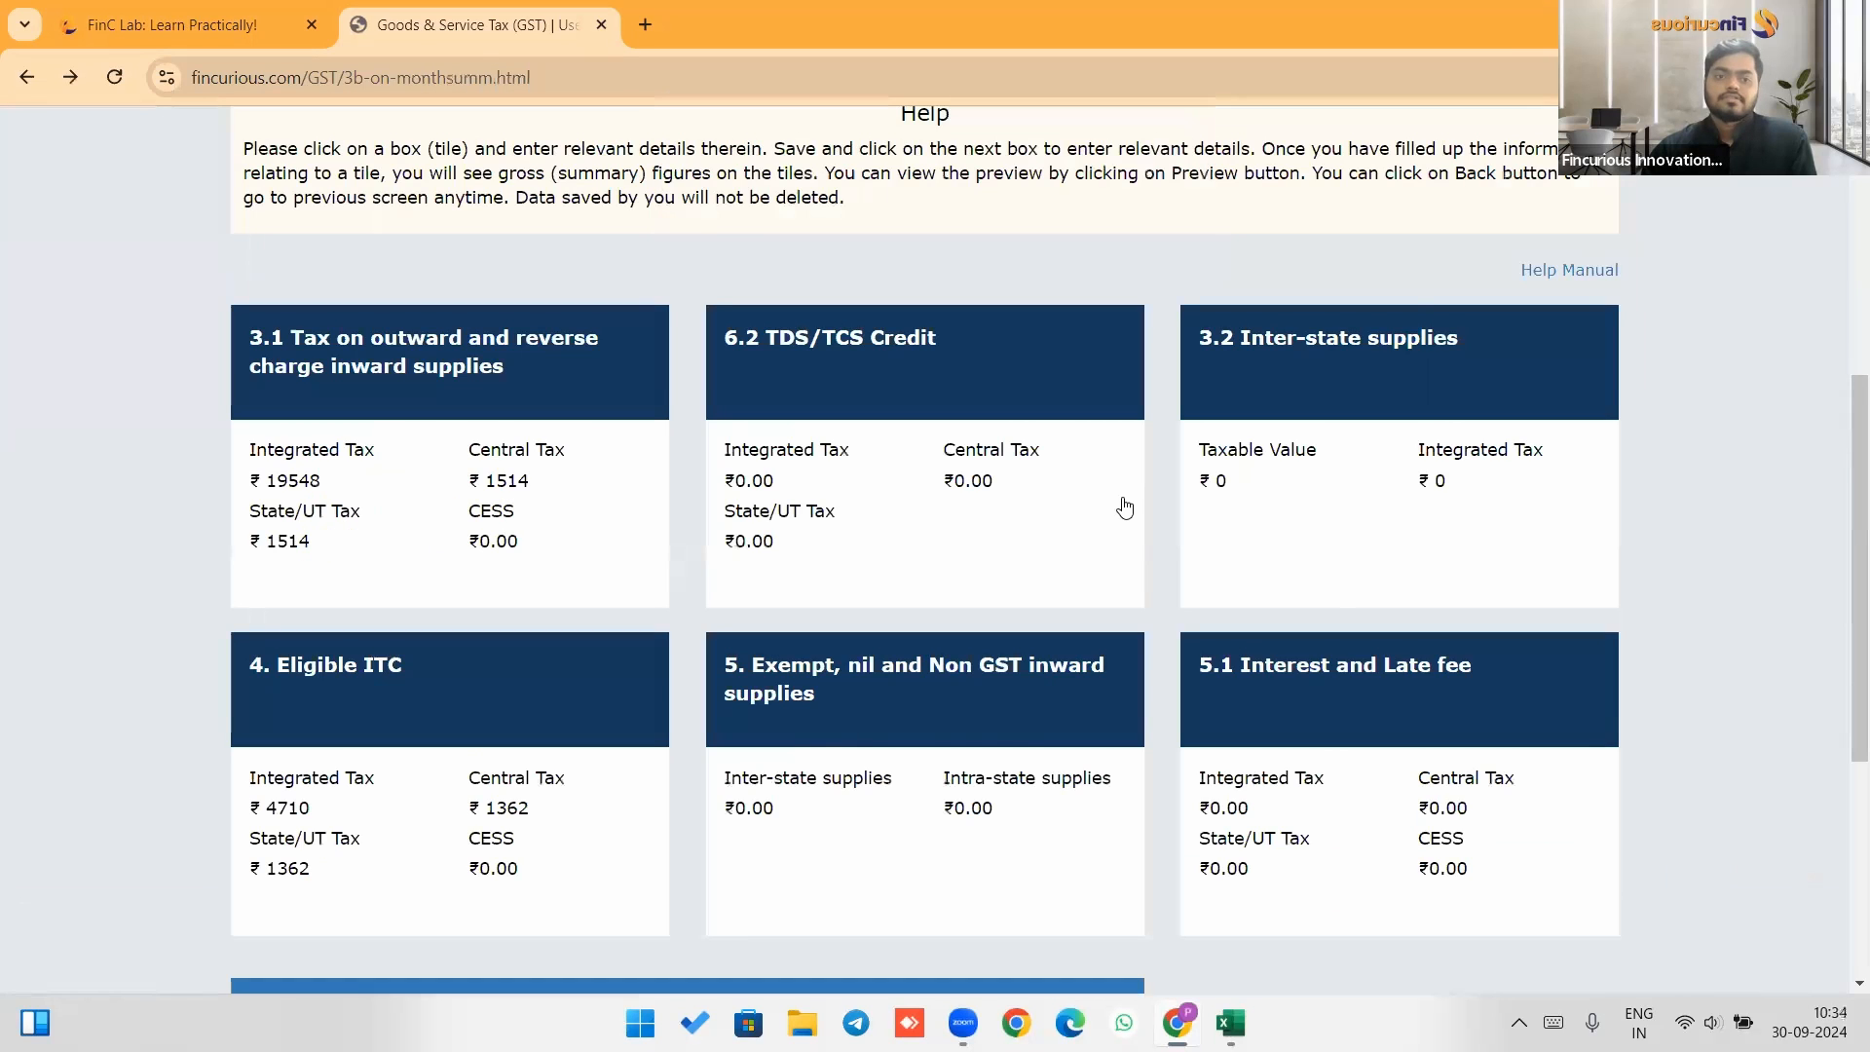
# Save the GSTR-3B and proceed to payment, accepting the input tax credit variance warning.
pyautogui.scroll(-5, 1124, 506)
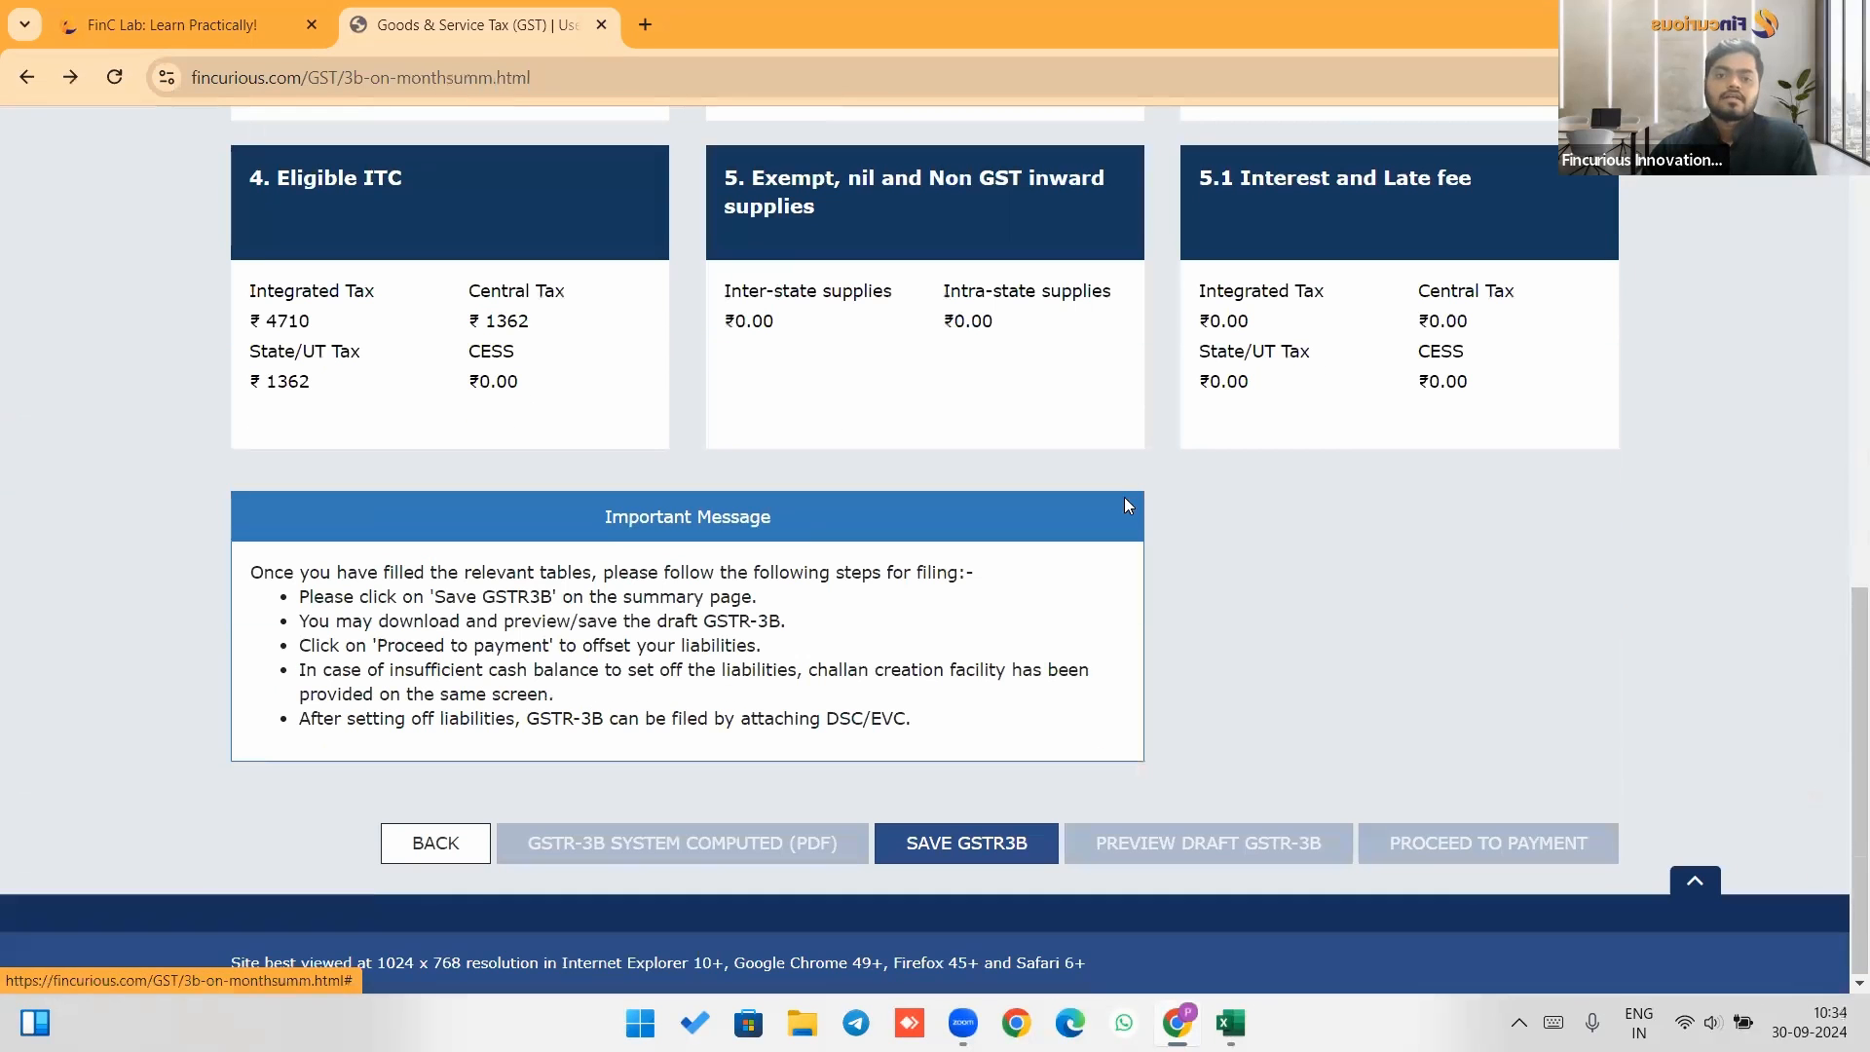
pyautogui.click(994, 844)
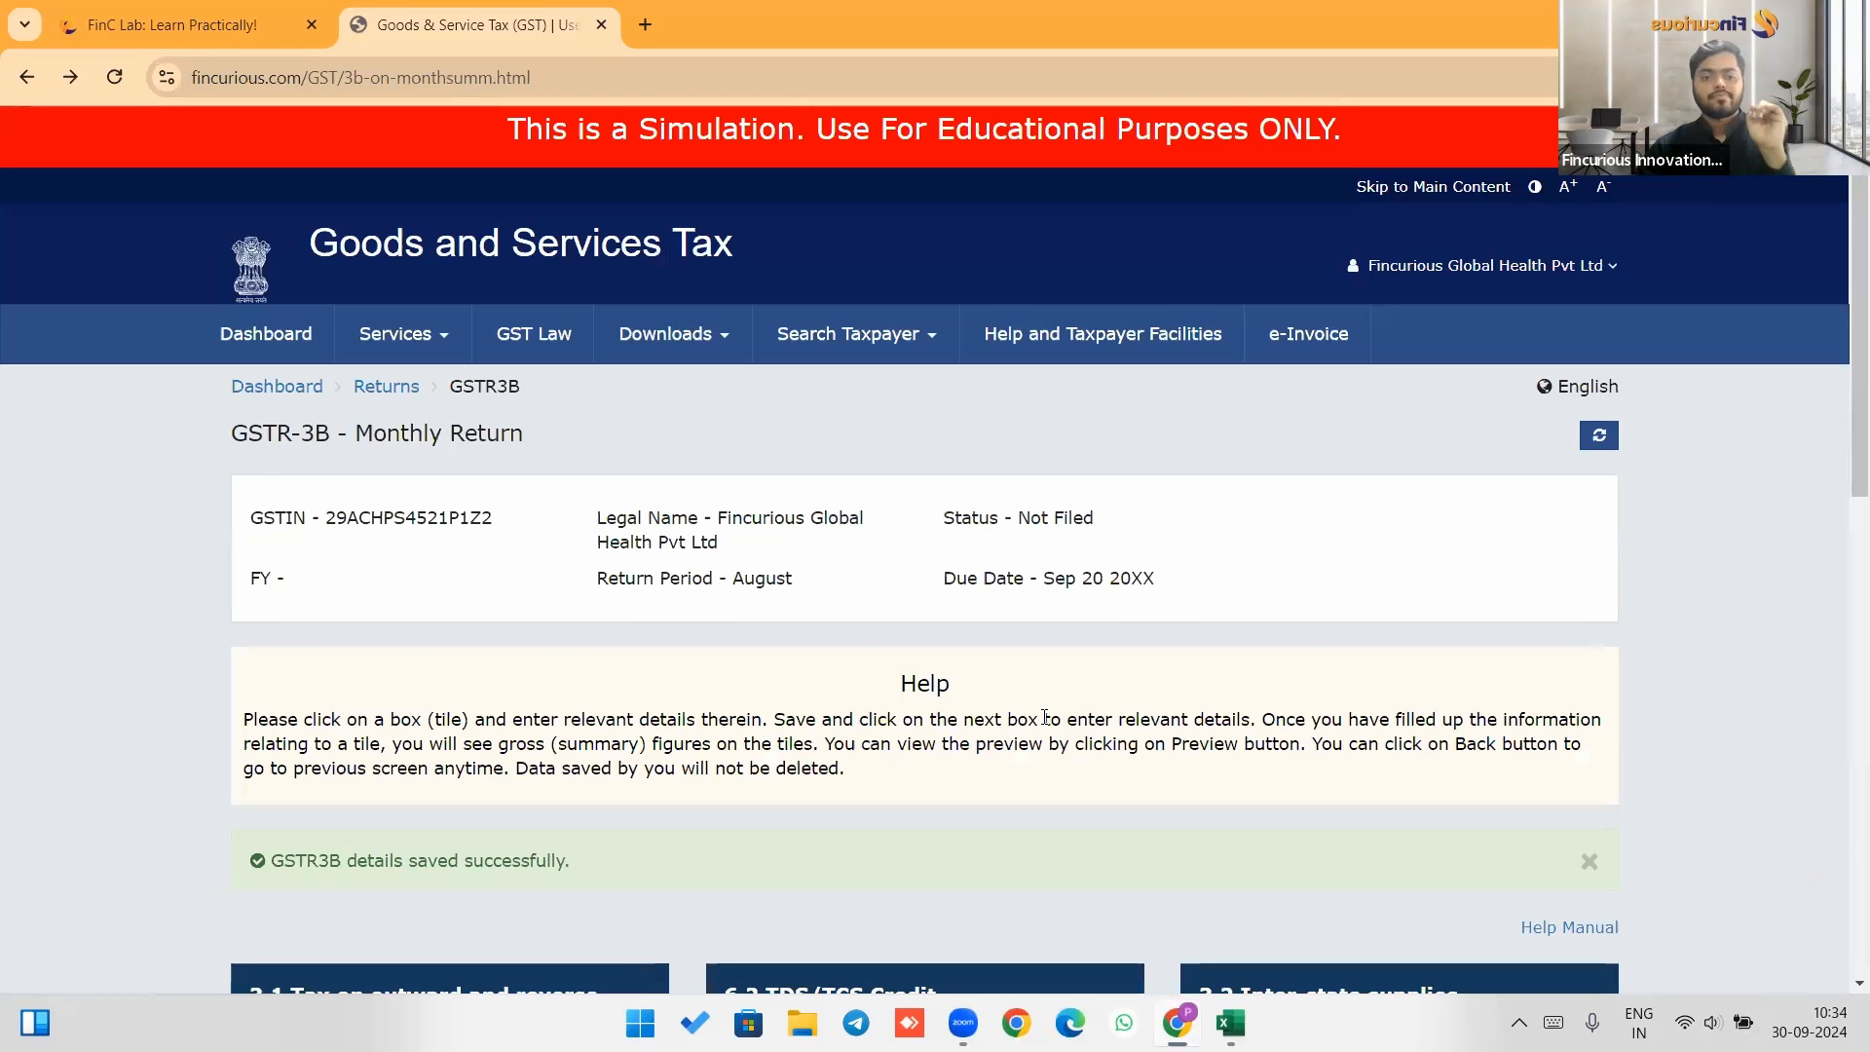
pyautogui.scroll(-10, 1046, 721)
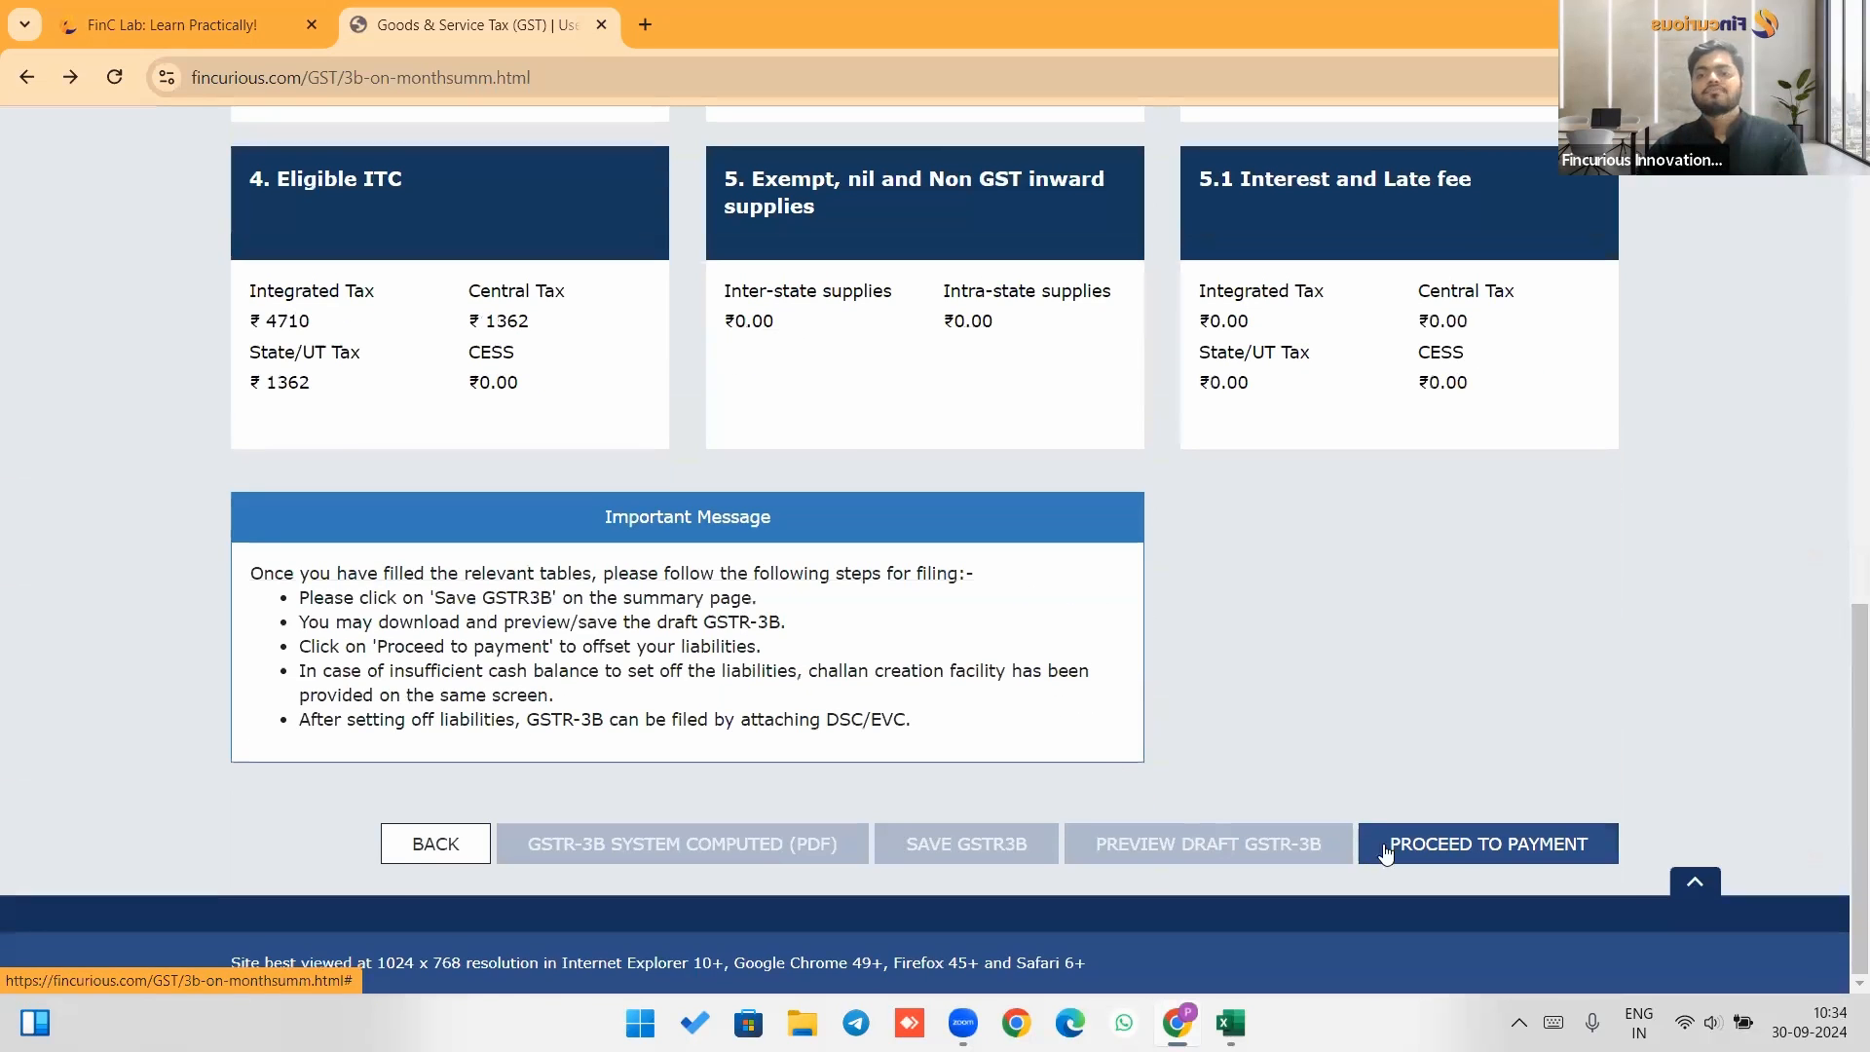
pyautogui.click(1459, 847)
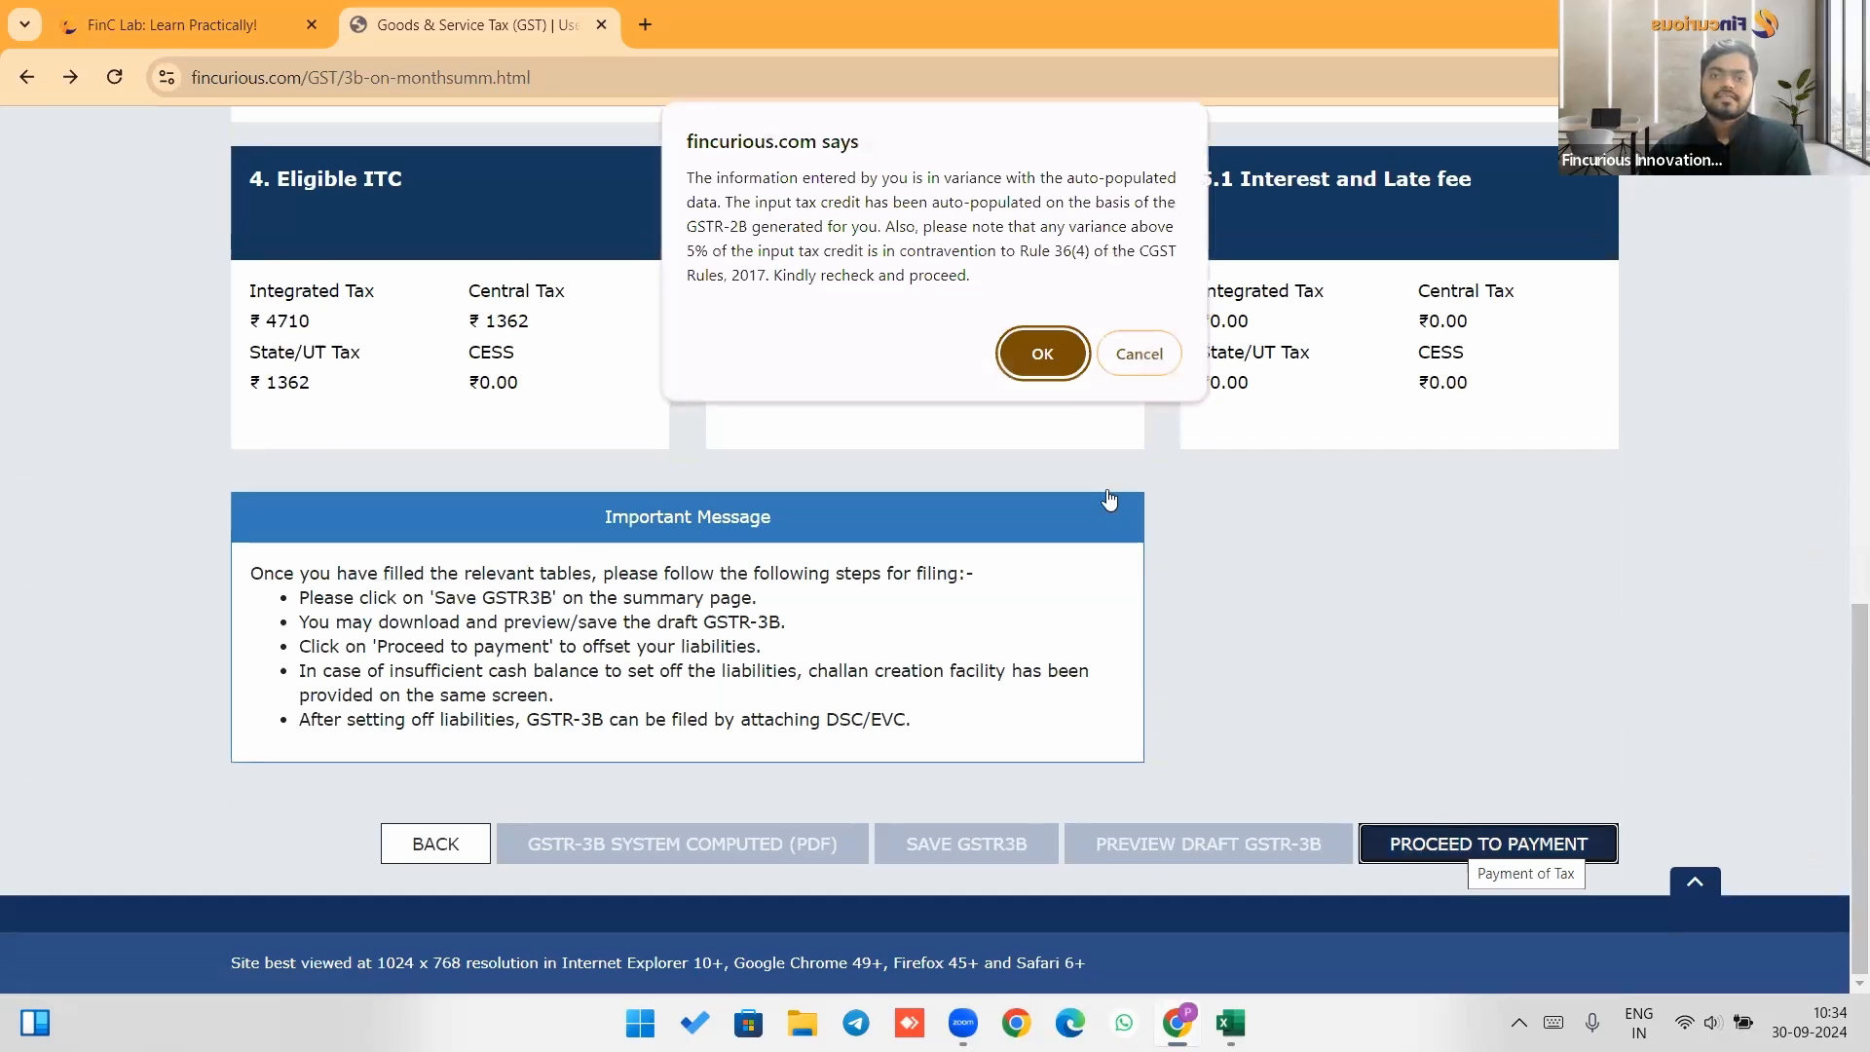
pyautogui.click(1056, 356)
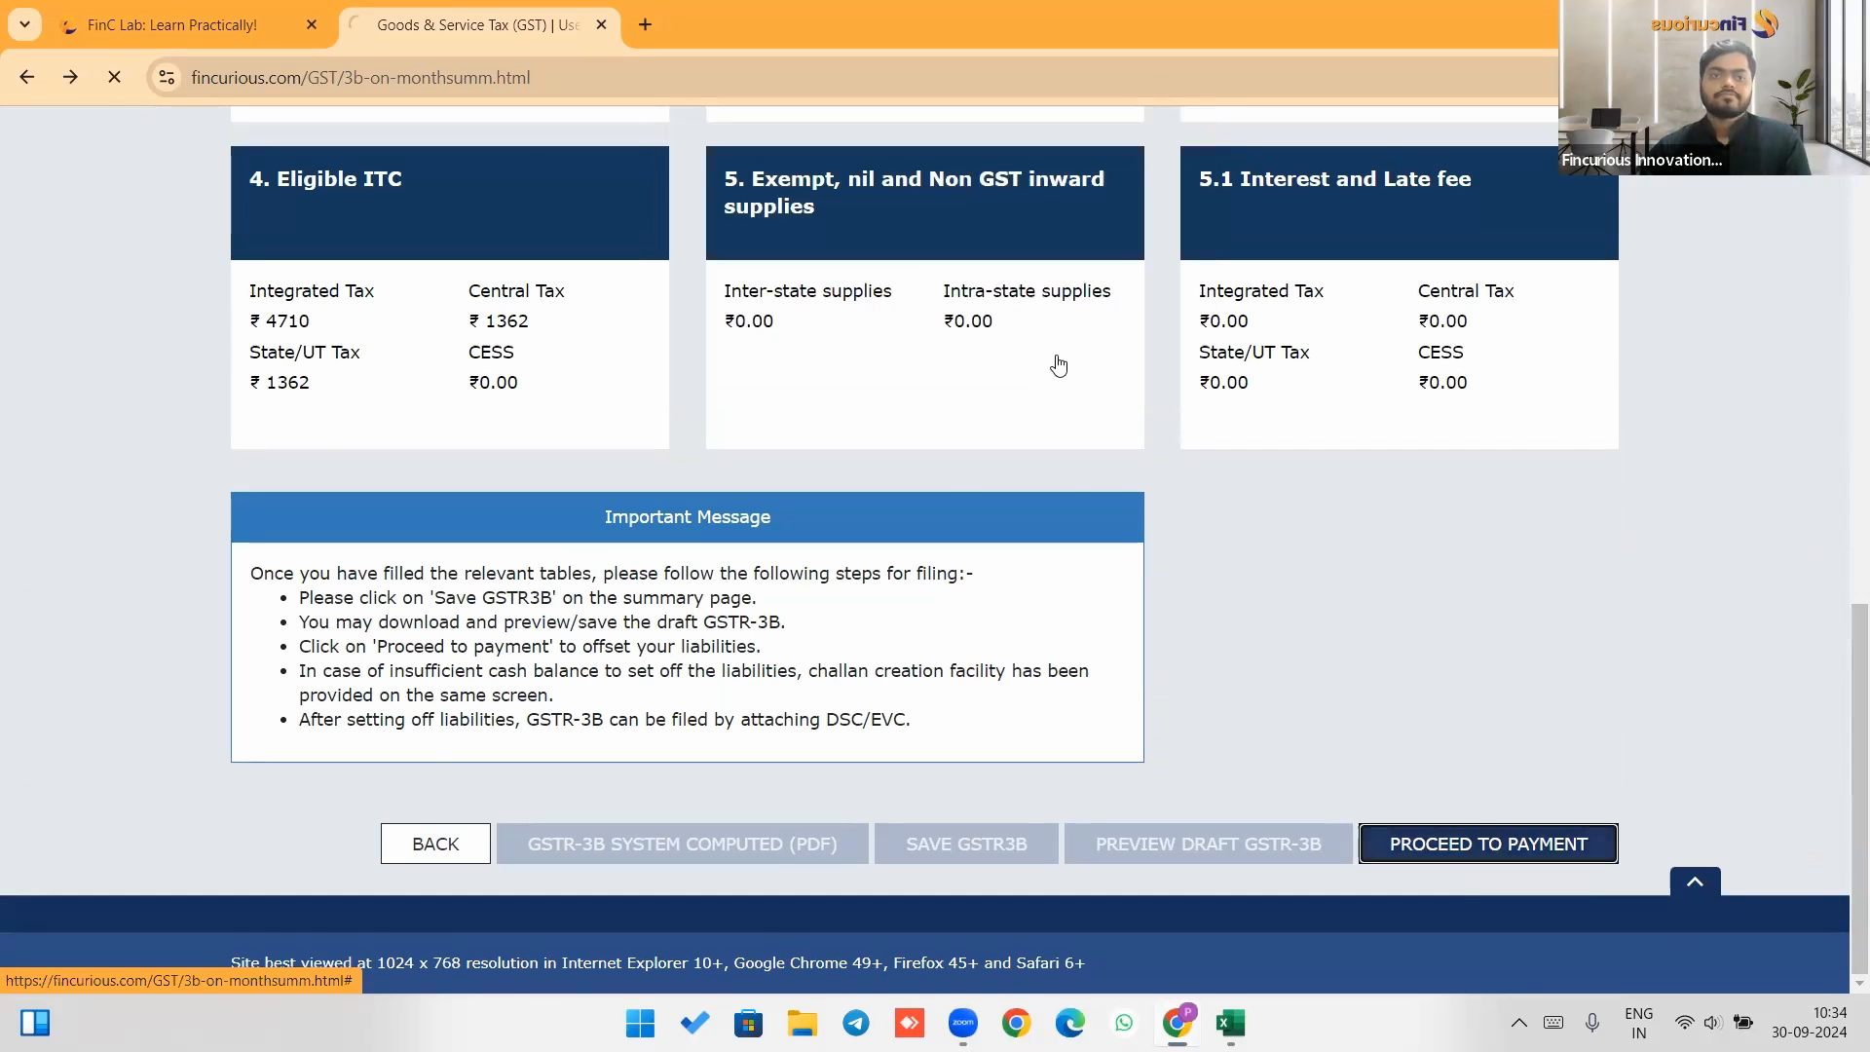
# Compare the payment table's ITC utilisation and tax to be paid in cash with the GST payable figures on the Solution sheet.
pyautogui.scroll(-3, 1062, 497)
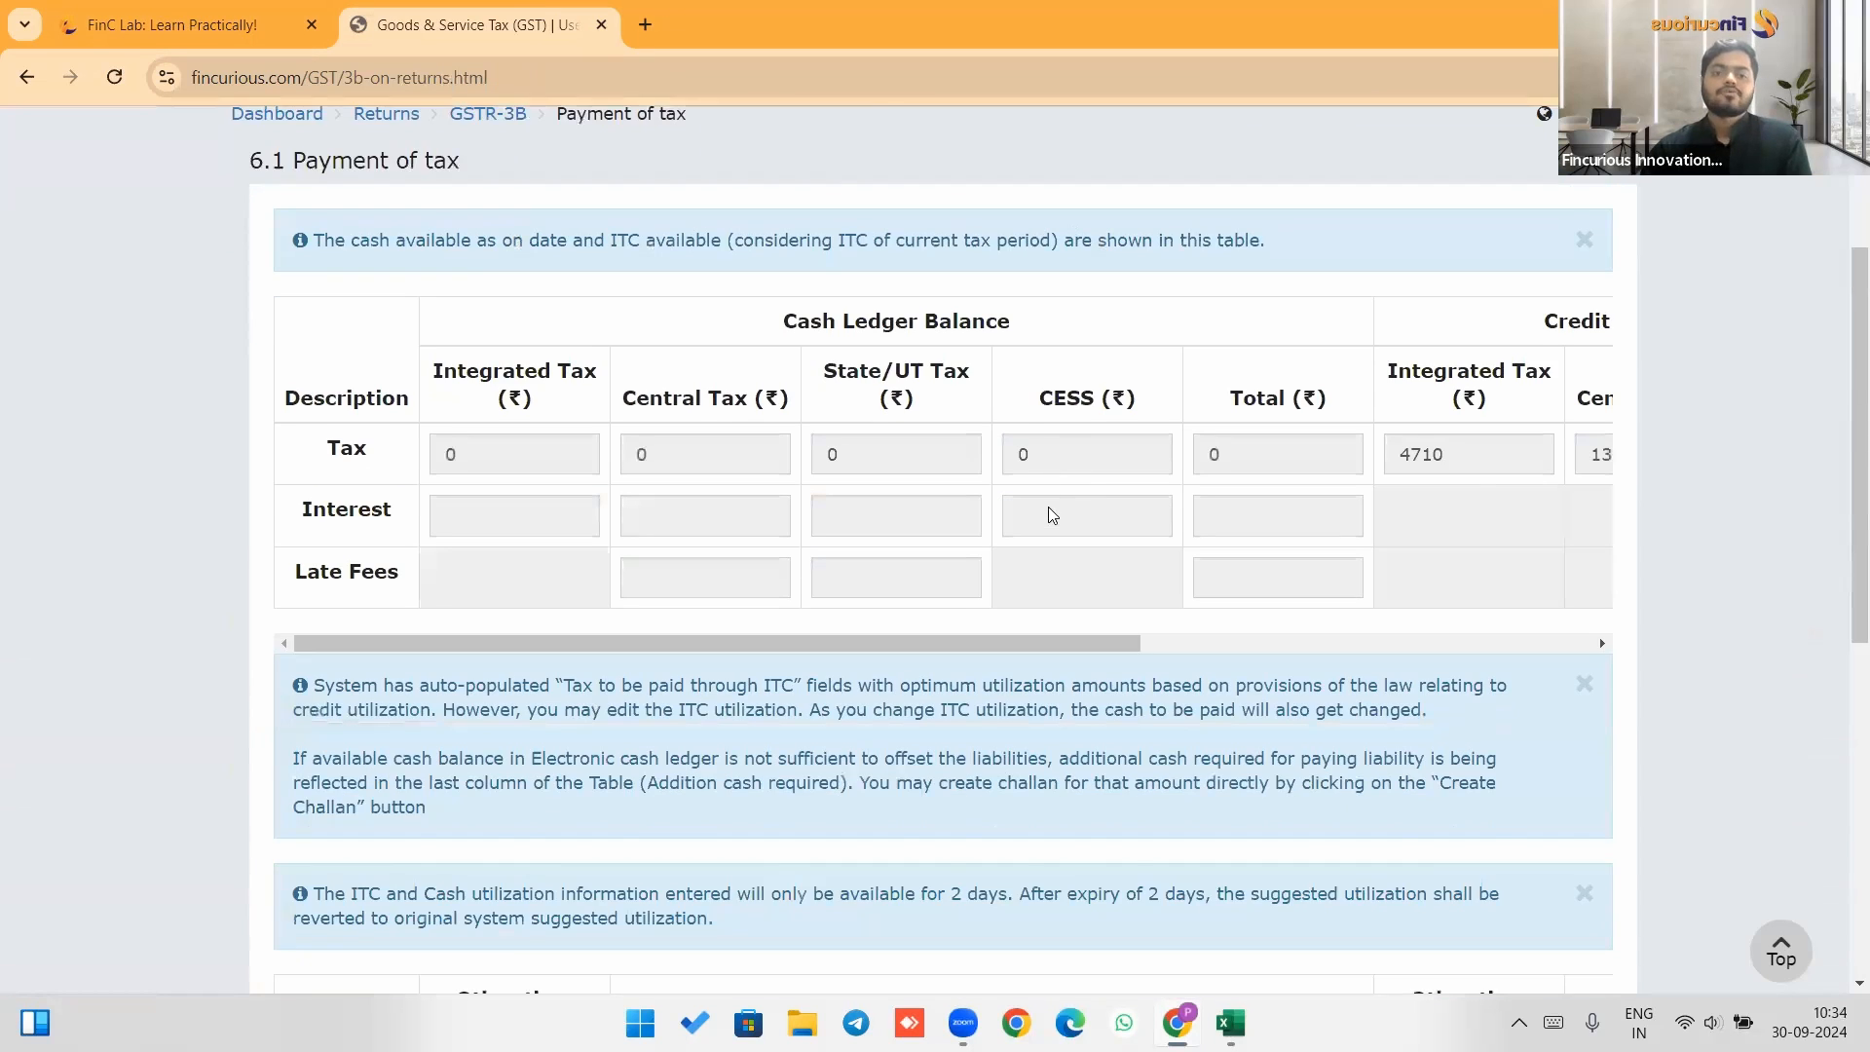
pyautogui.scroll(-8, 1051, 514)
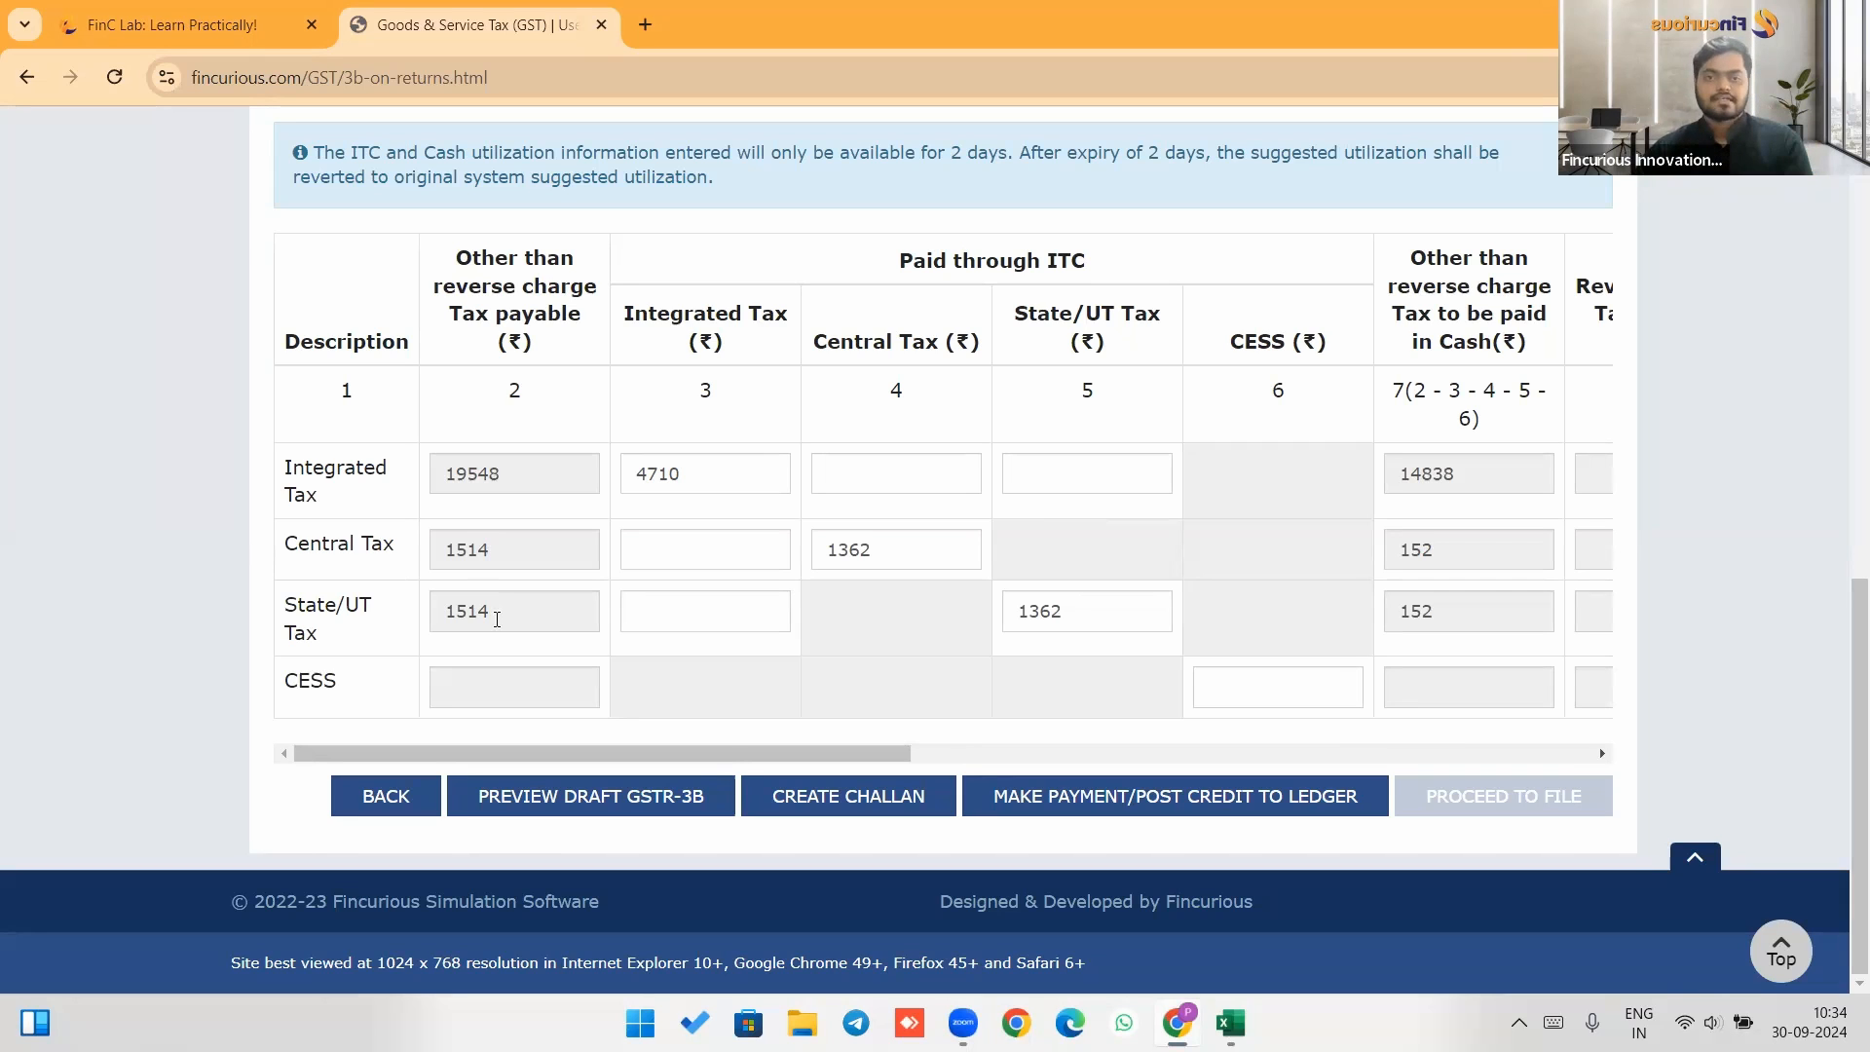
pyautogui.hotkey('alt', 'Tab')
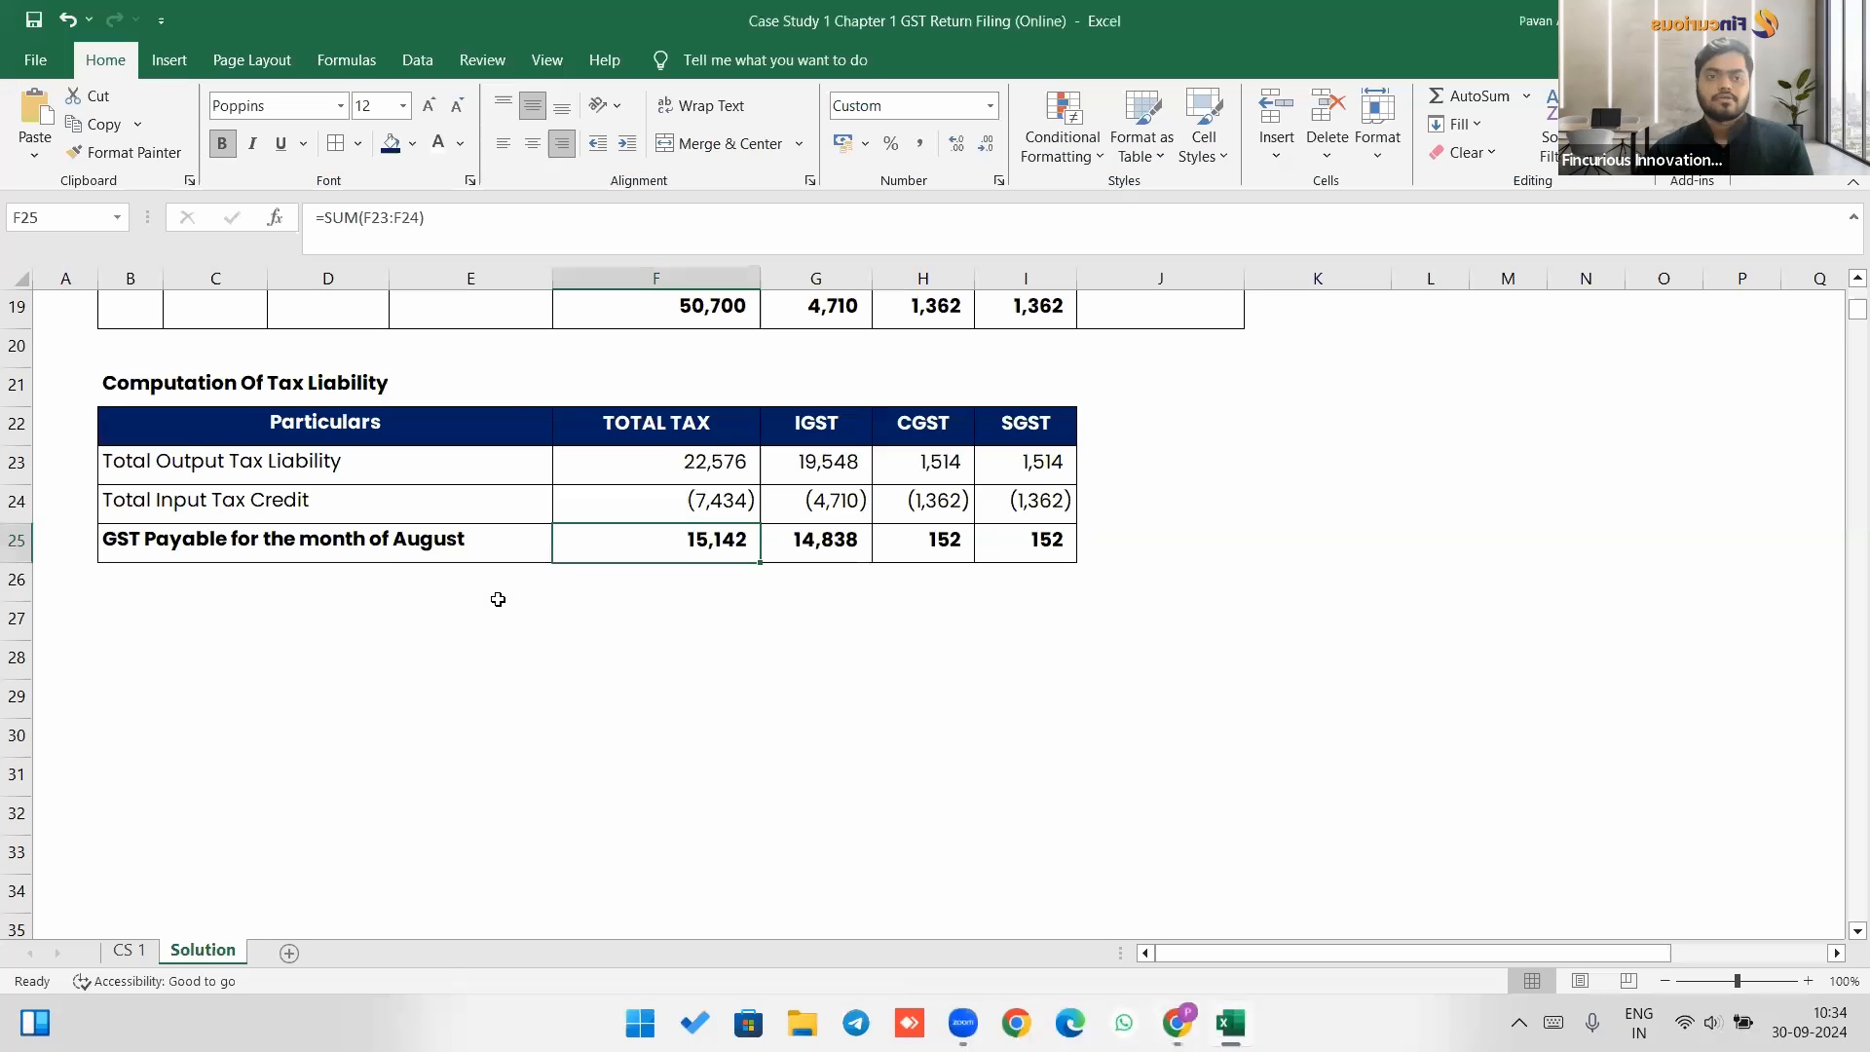
pyautogui.scroll(3, 492, 597)
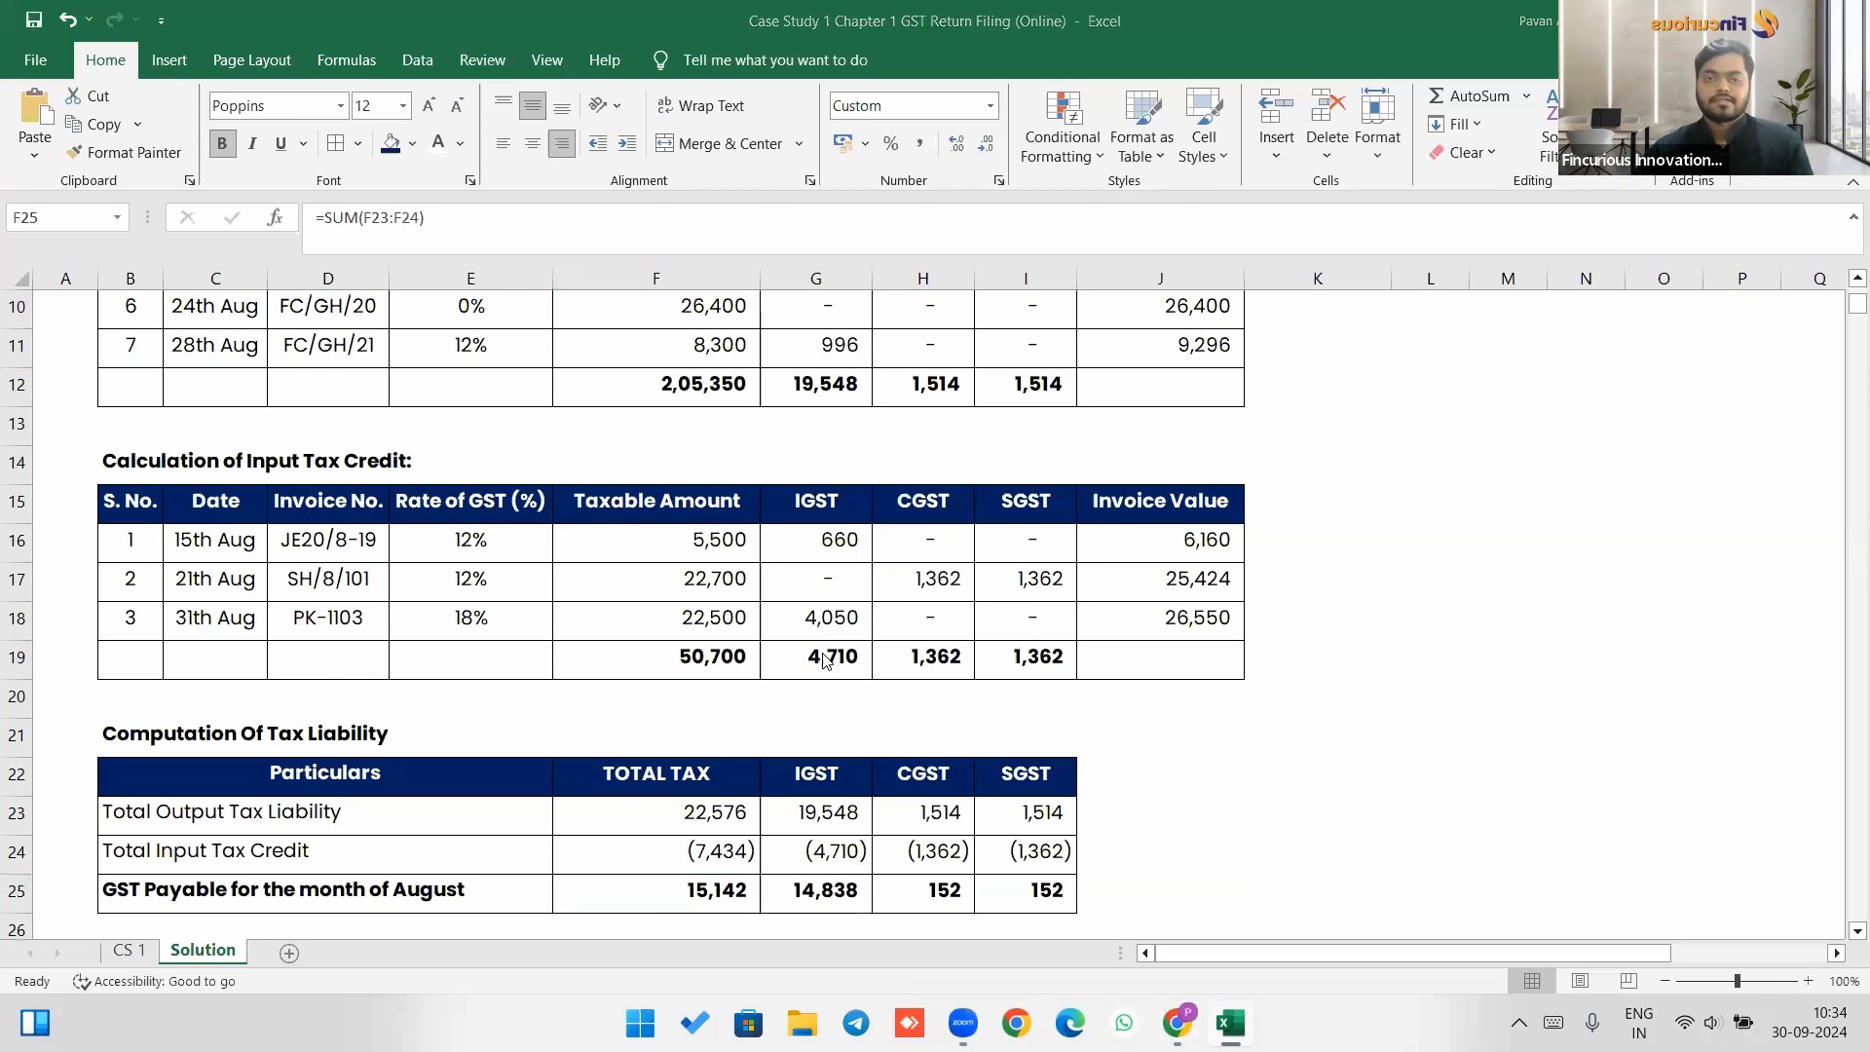
pyautogui.hotkey('alt', 'Tab')
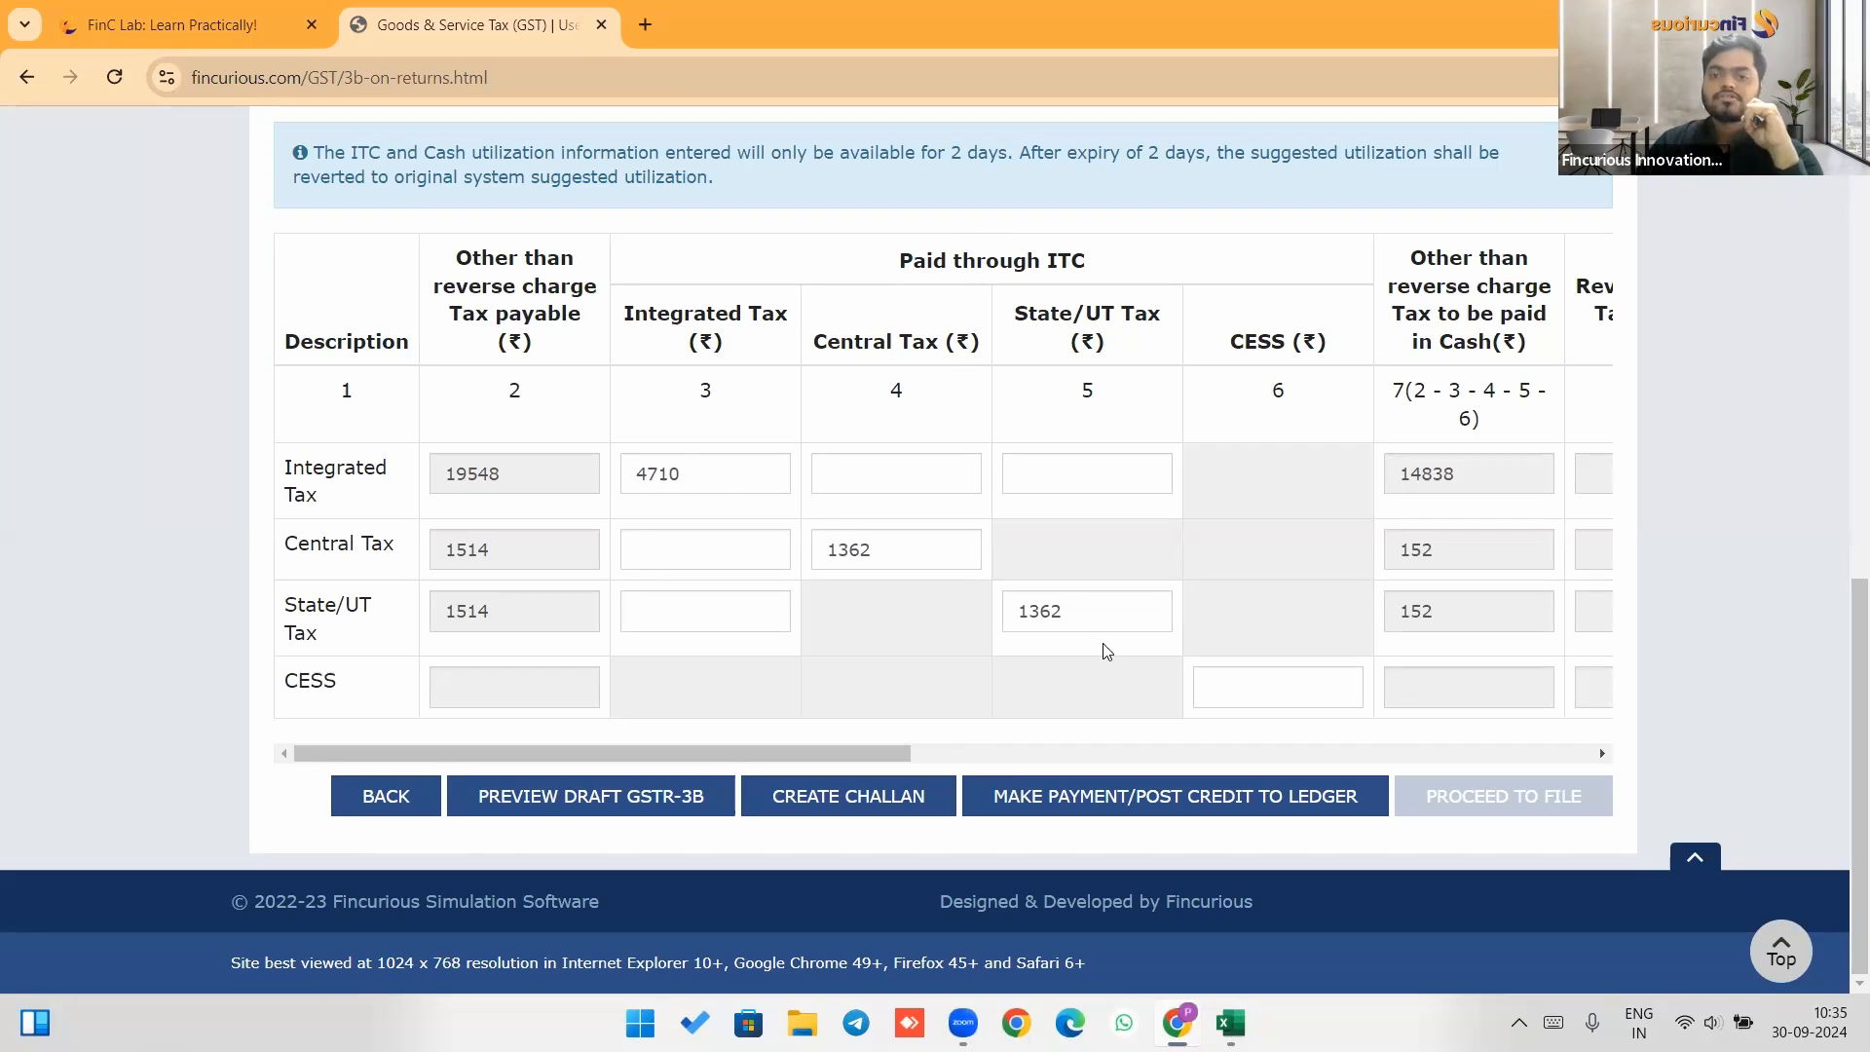
pyautogui.moveTo(857, 755); pyautogui.dragTo(1052, 752)
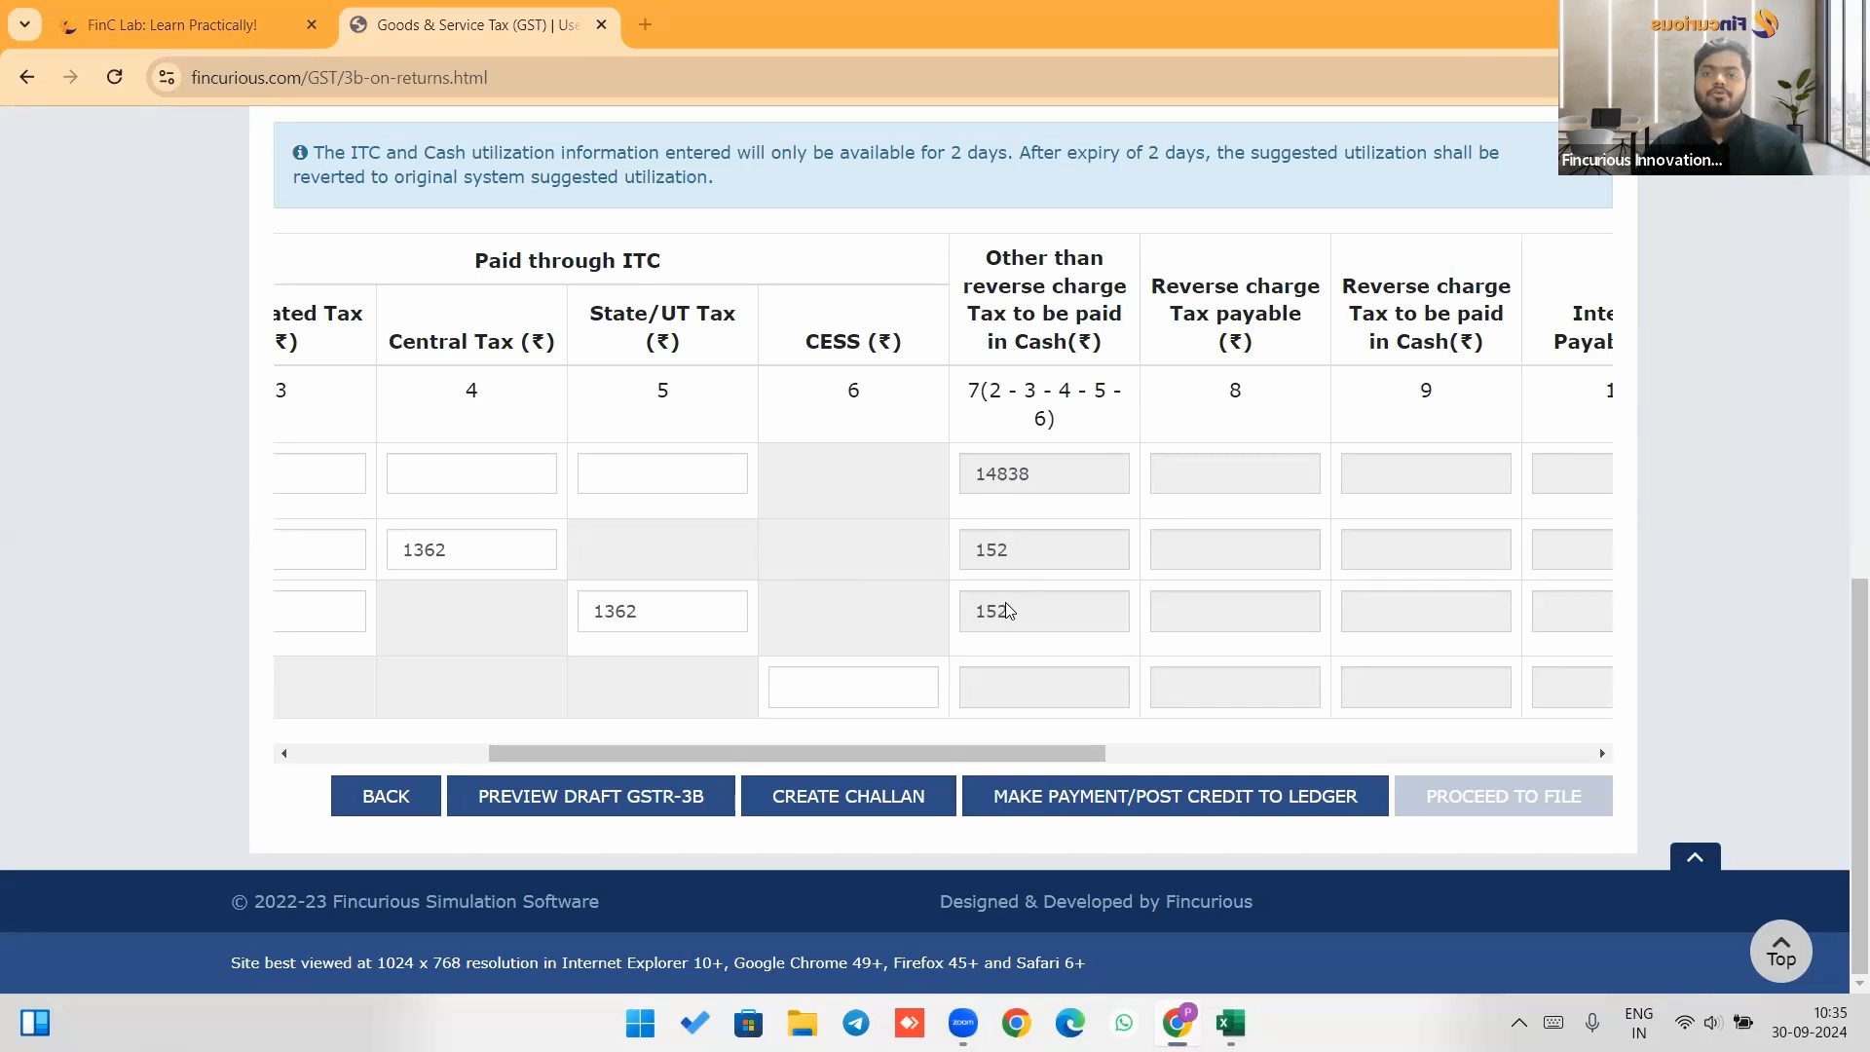
pyautogui.hotkey('alt', 'Tab')
pyautogui.click(866, 658)
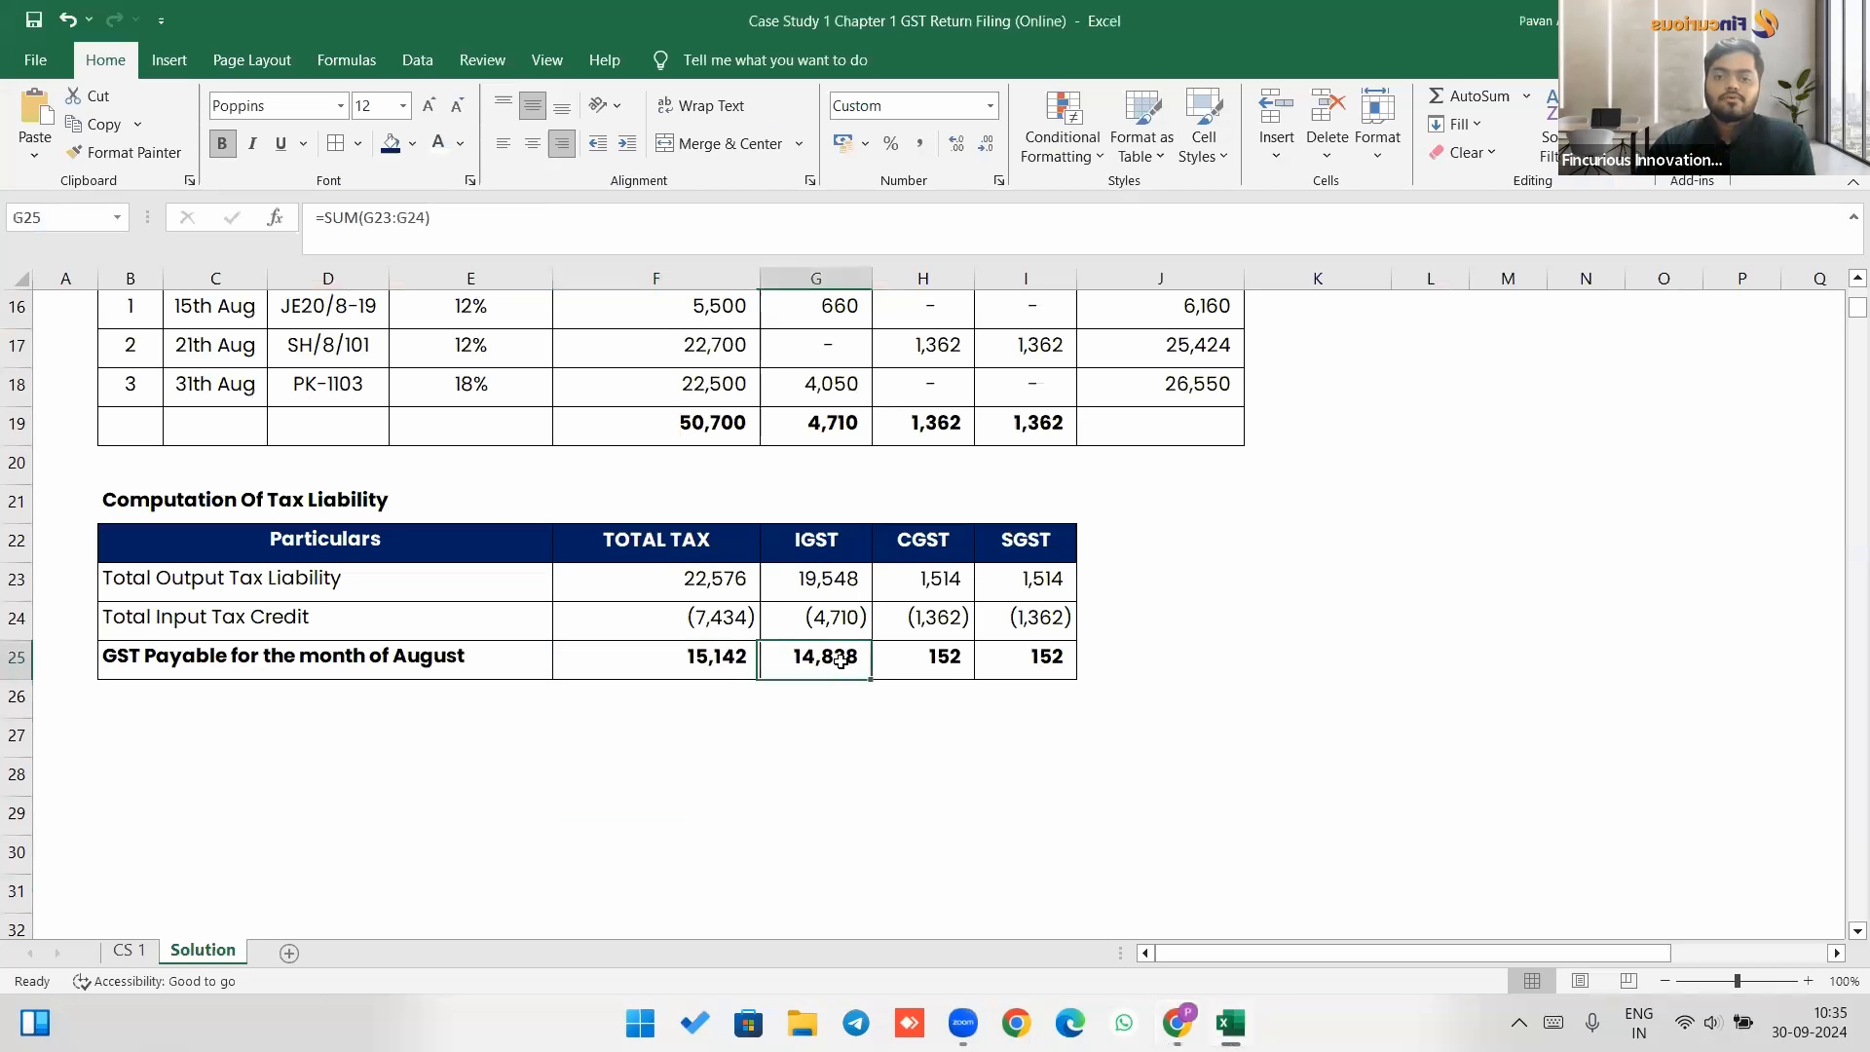
pyautogui.click(943, 657)
pyautogui.click(1010, 663)
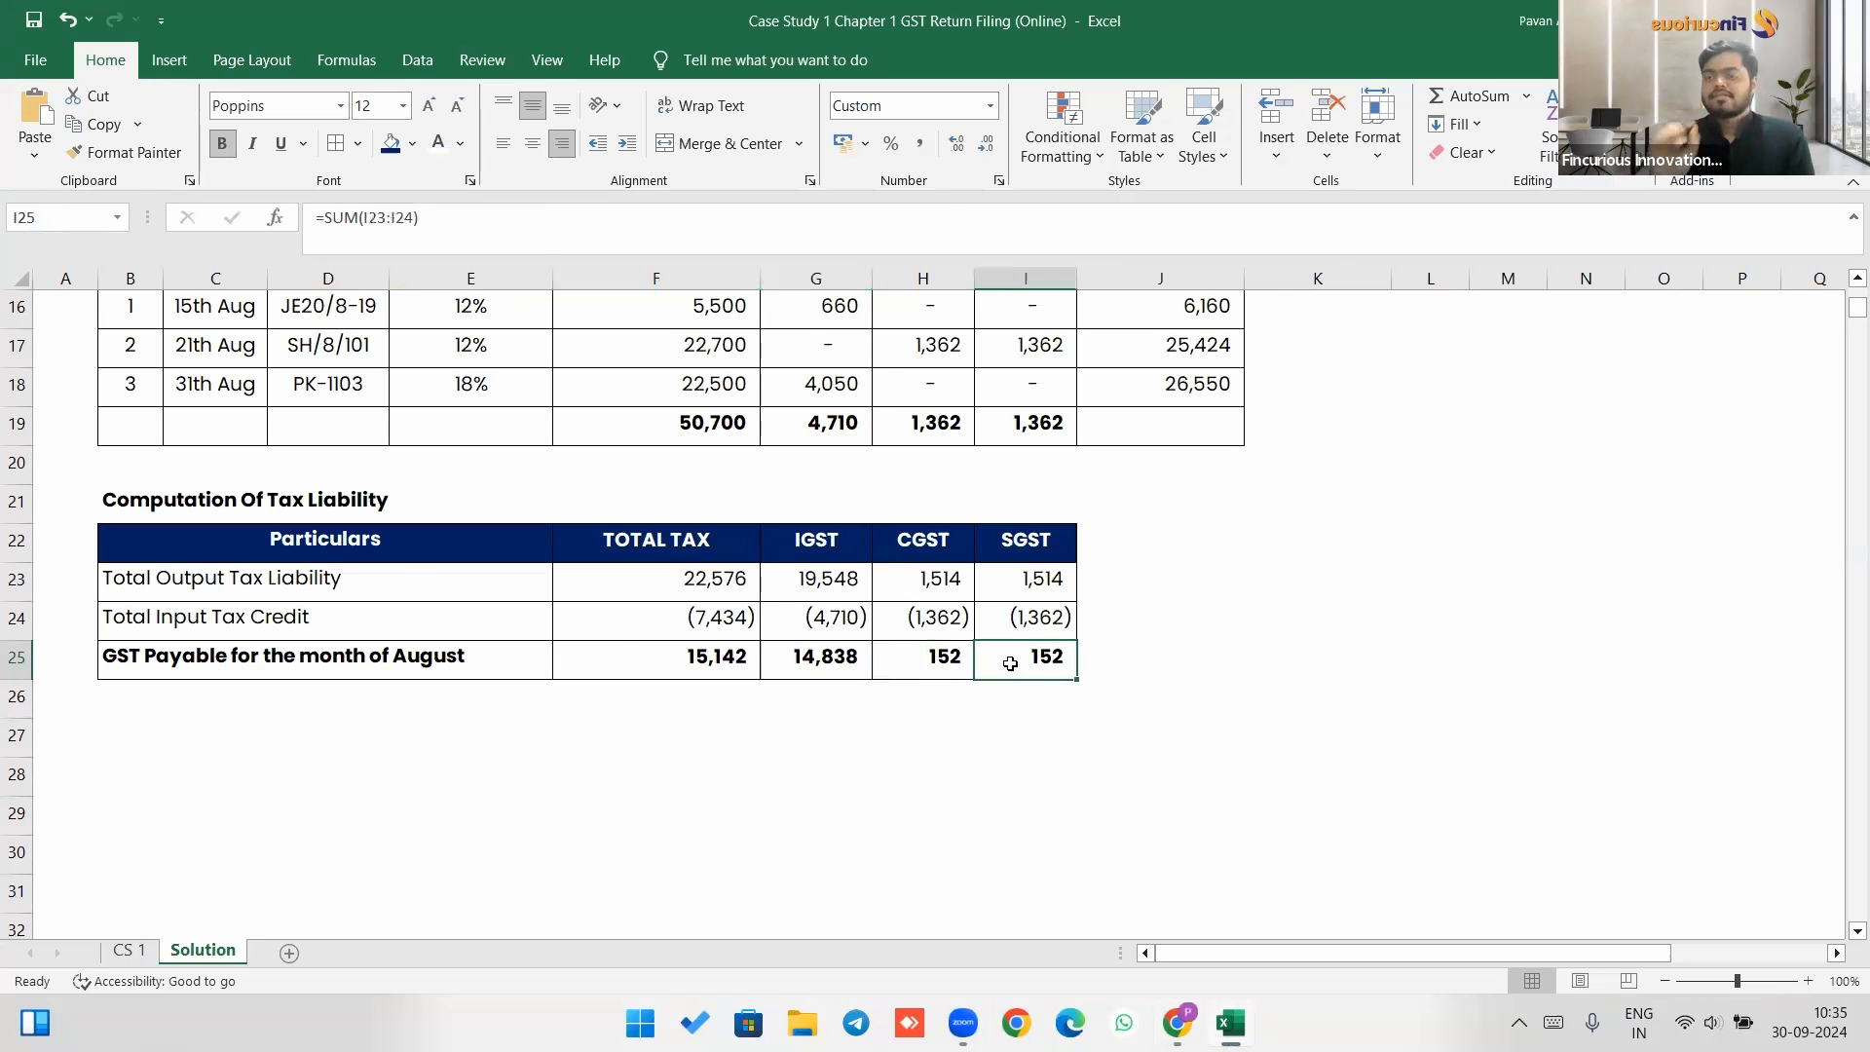
pyautogui.hotkey('alt', 'Tab')
pyautogui.moveTo(1034, 758); pyautogui.dragTo(1590, 760)
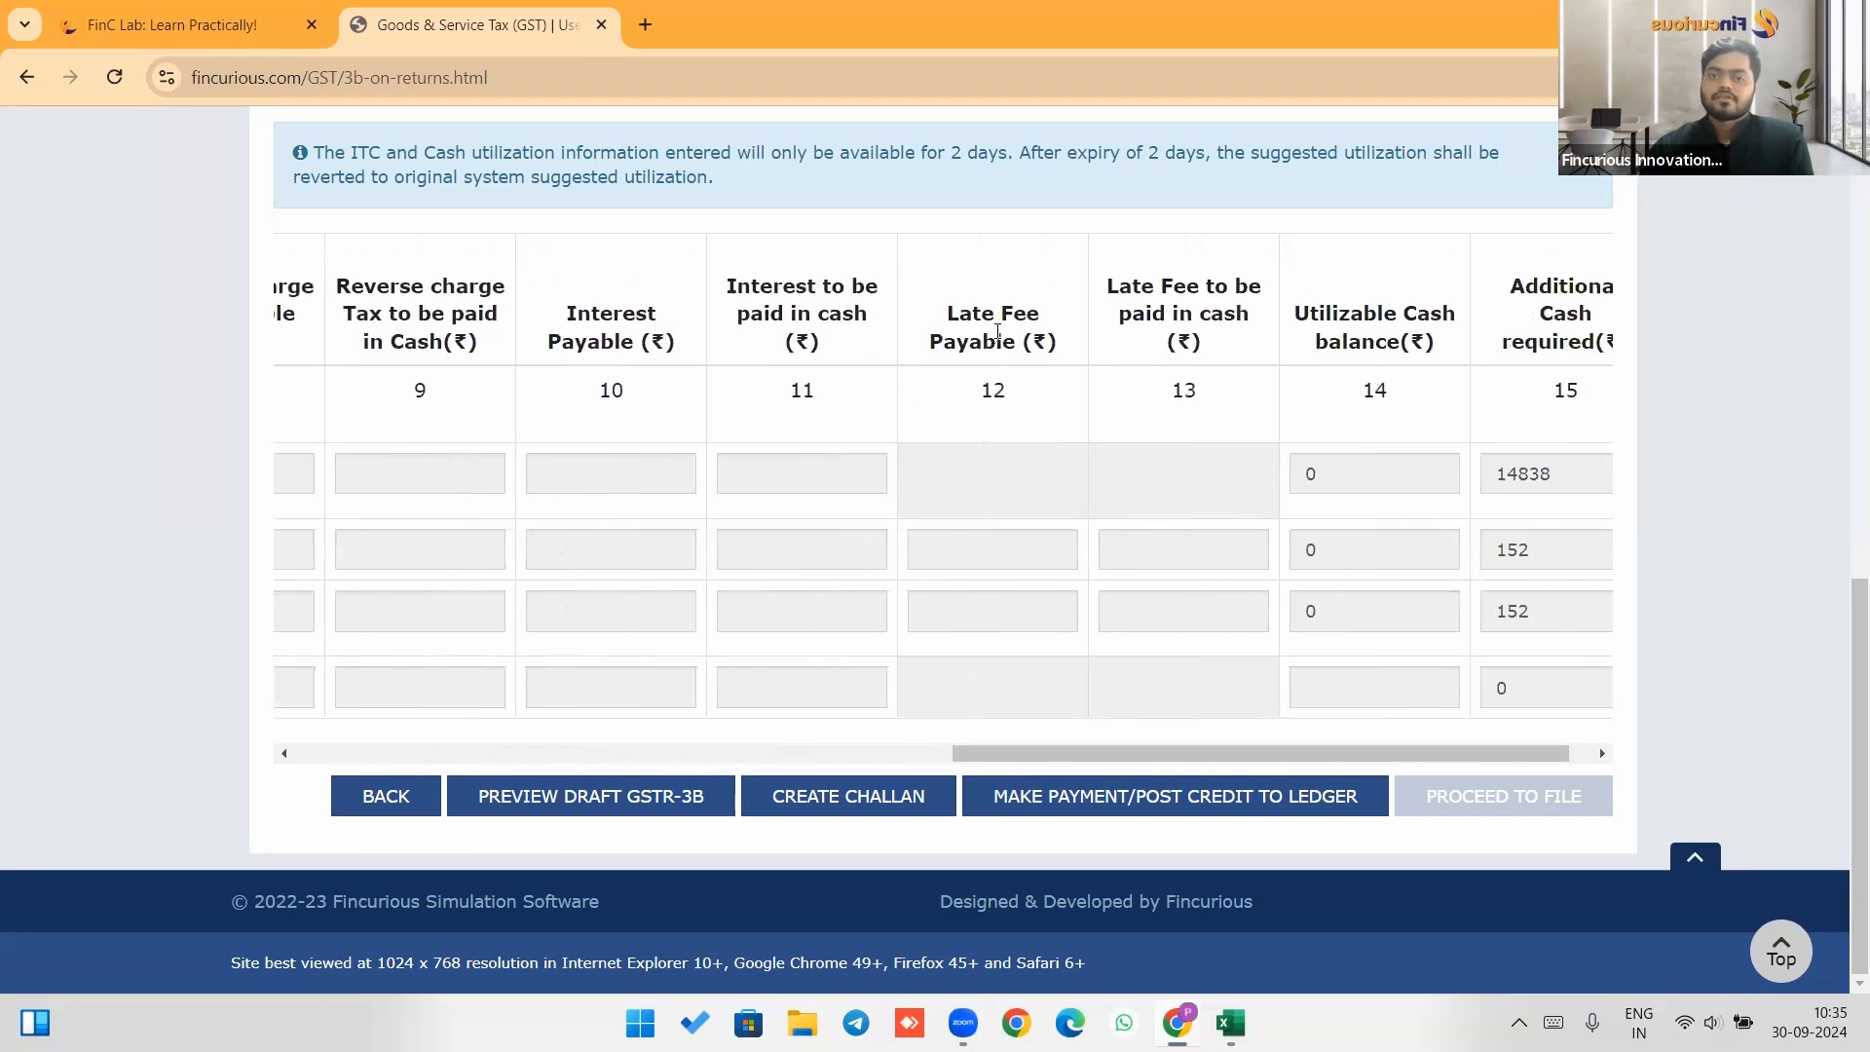
pyautogui.moveTo(1076, 756); pyautogui.dragTo(1198, 756)
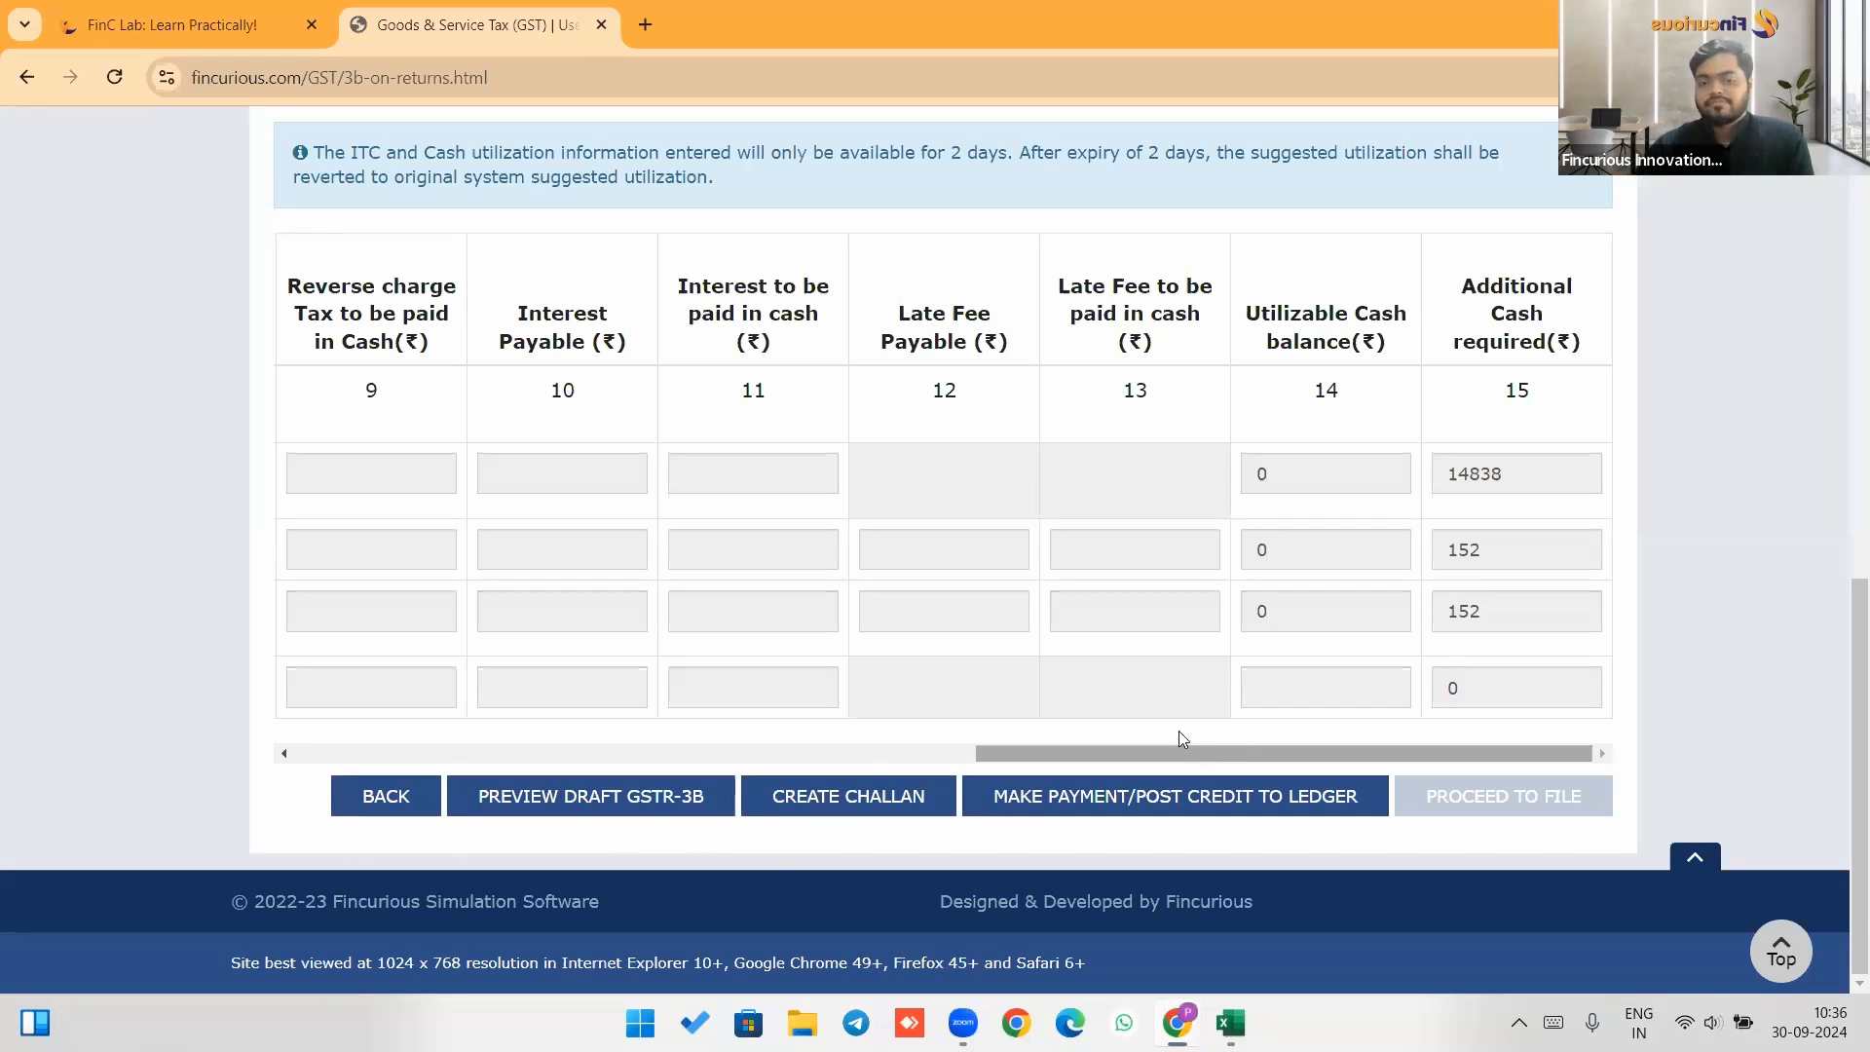
# Make payment and agree to create a challan for the additional cash required.
pyautogui.click(1167, 807)
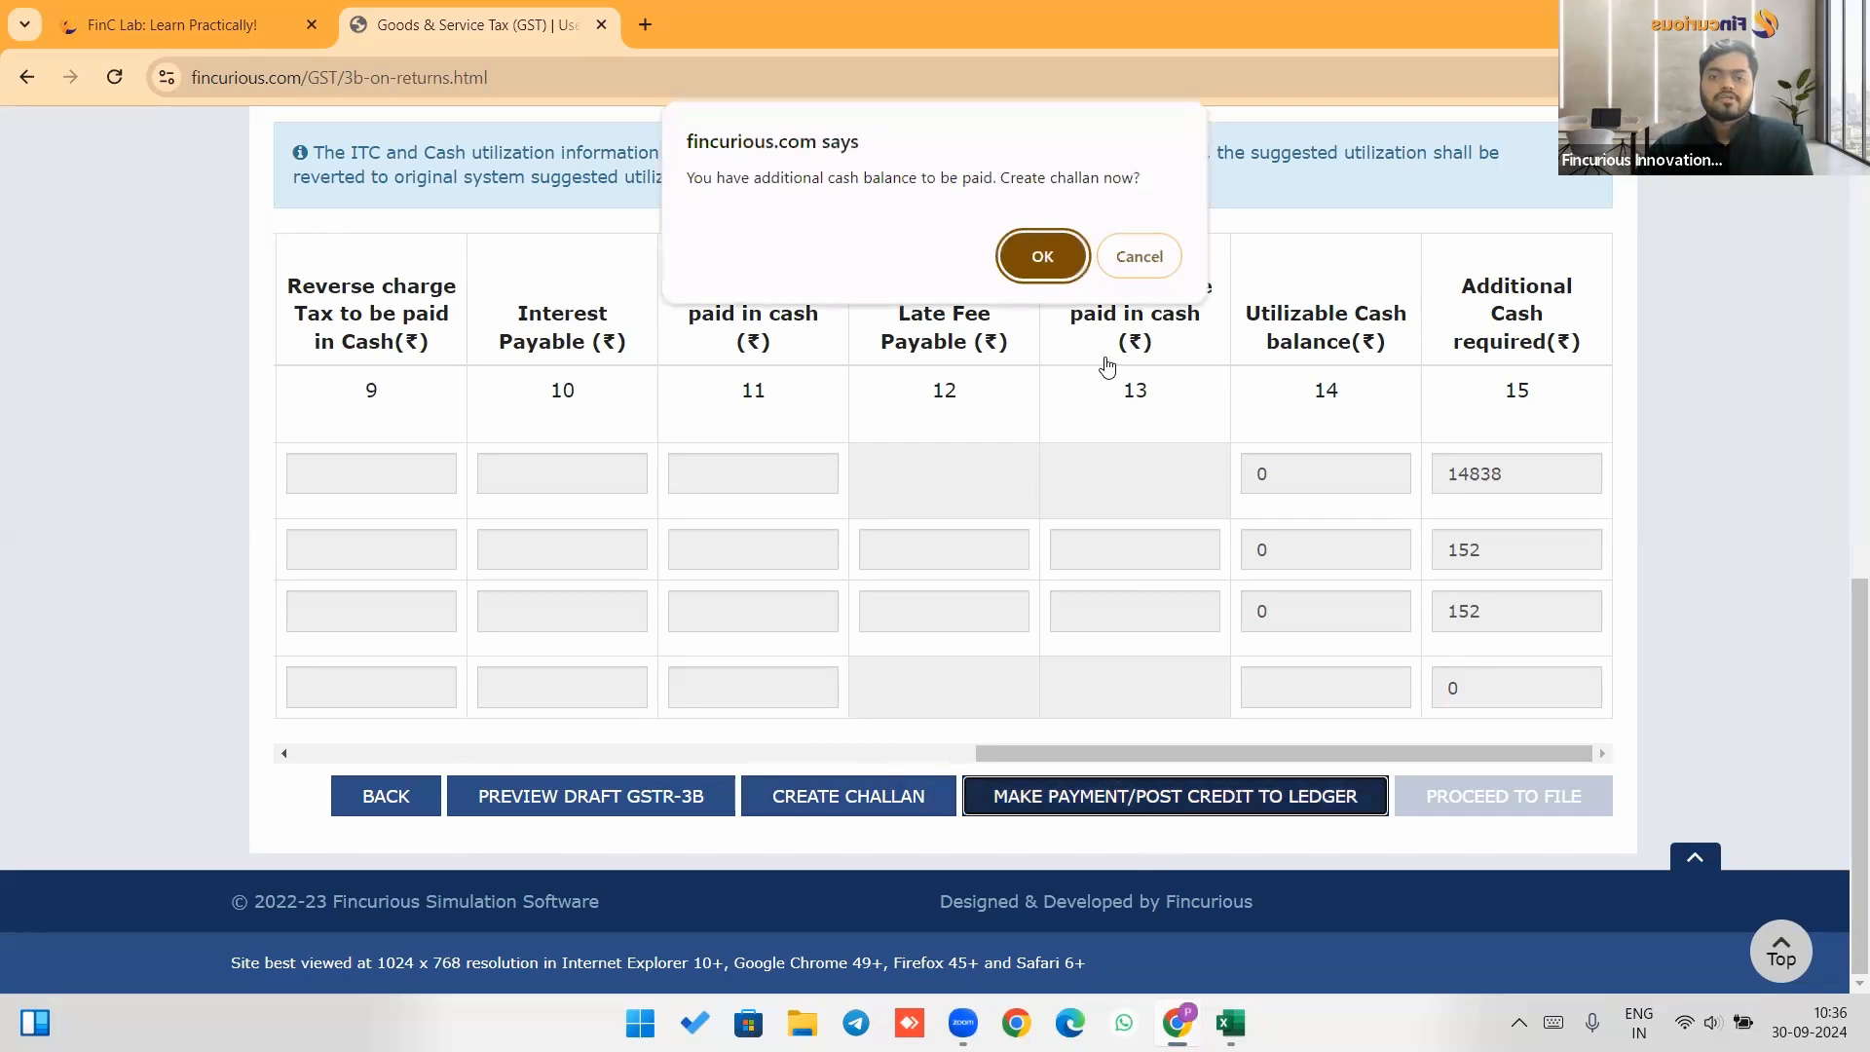
pyautogui.click(1050, 251)
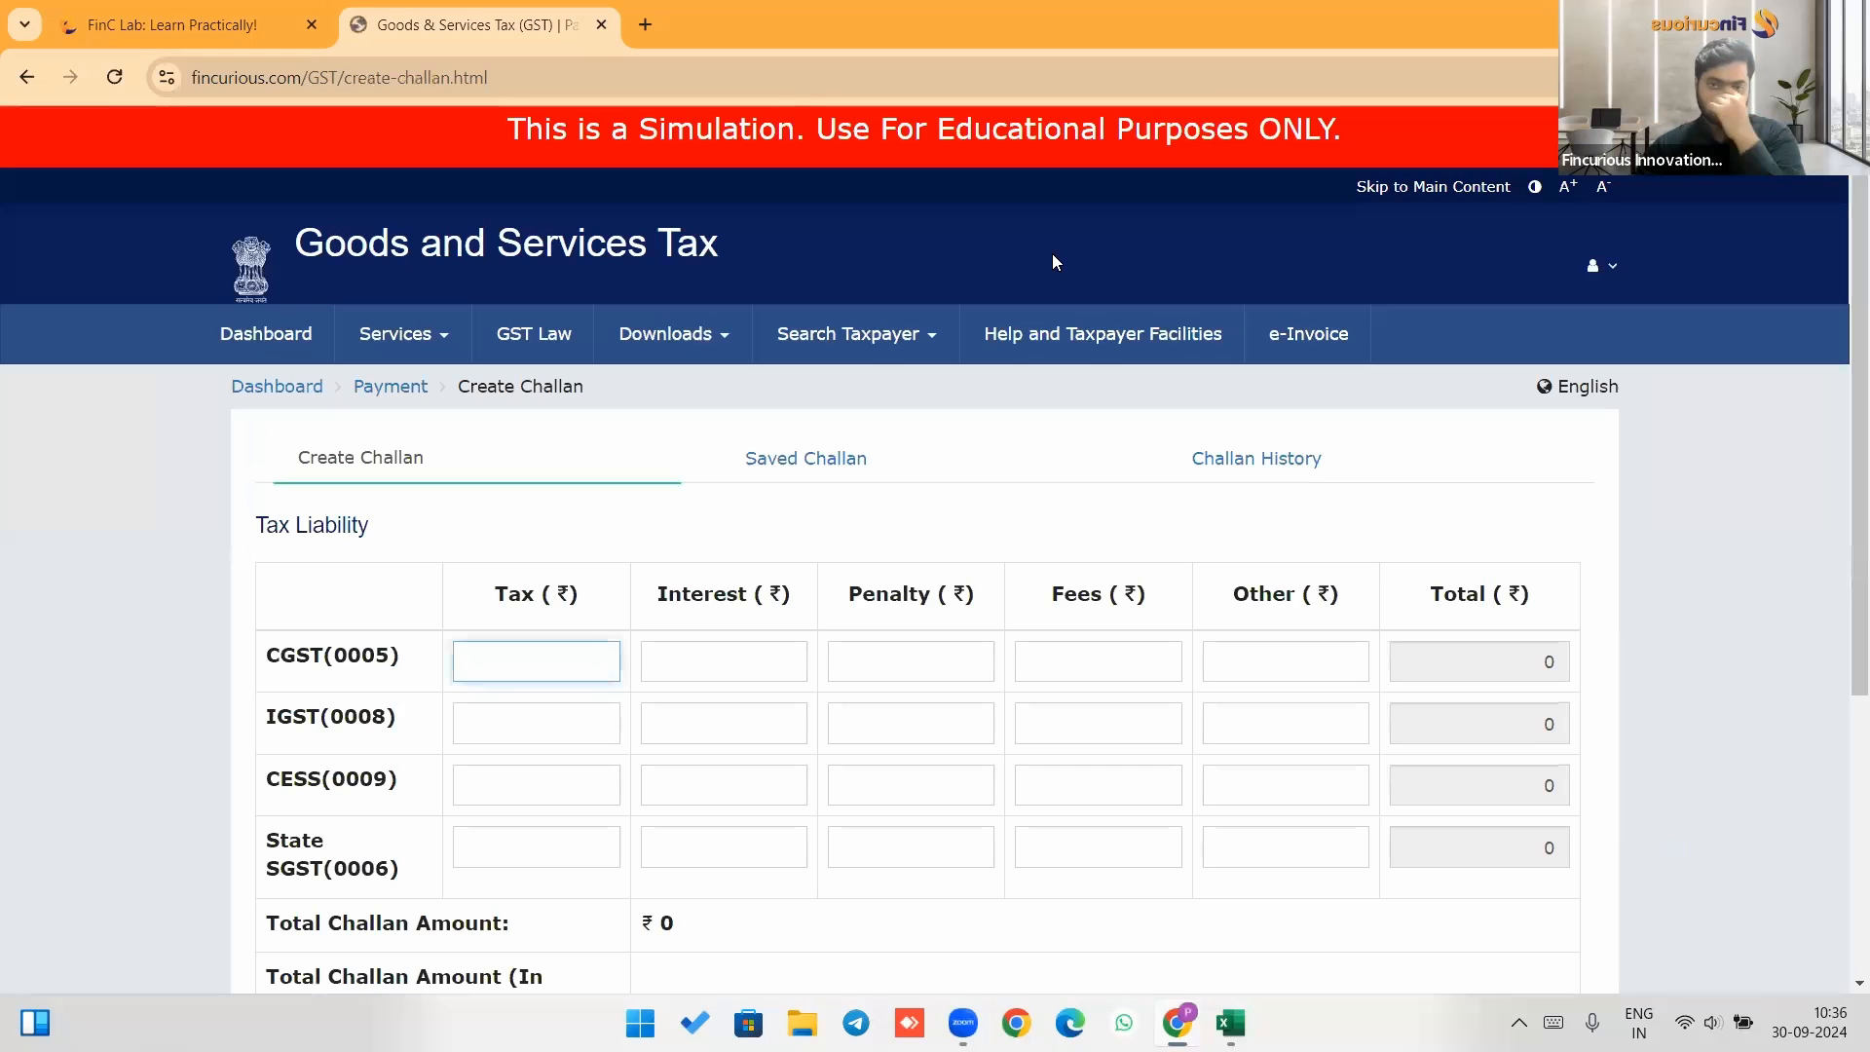
pyautogui.scroll(-2, 934, 487)
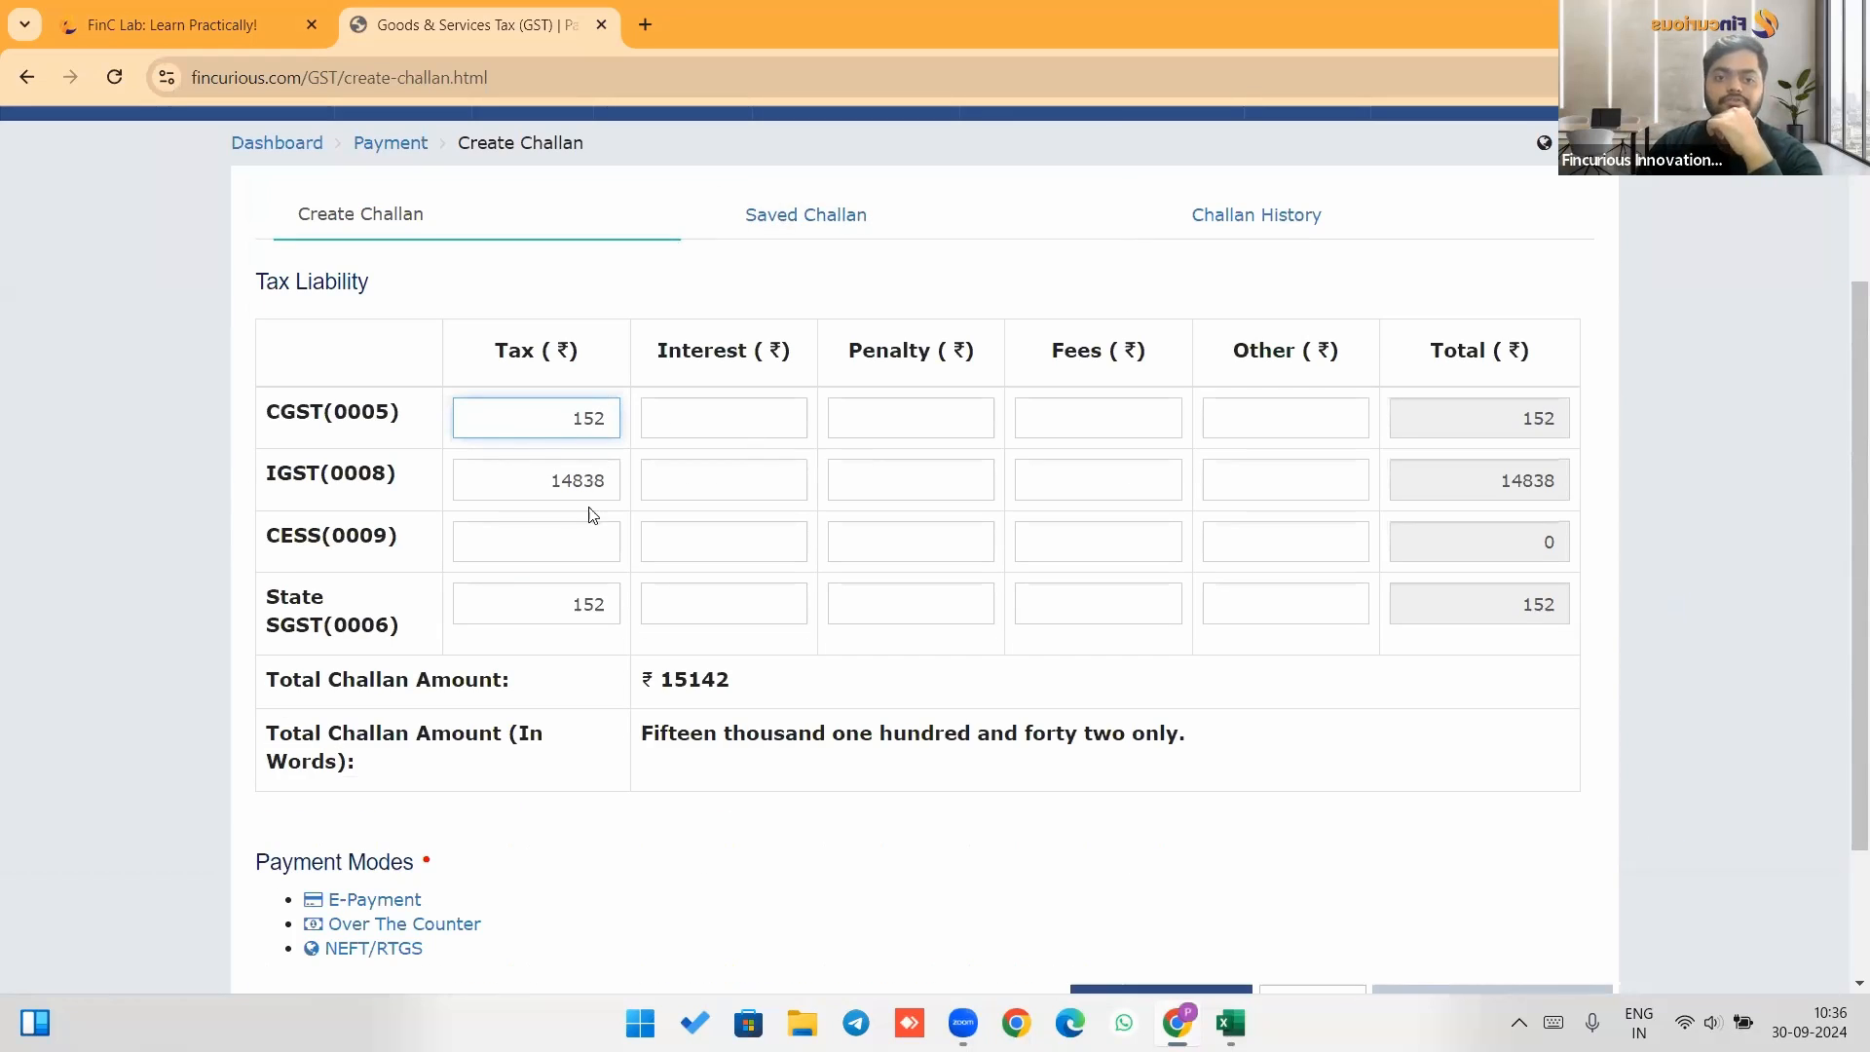
pyautogui.scroll(-2, 613, 495)
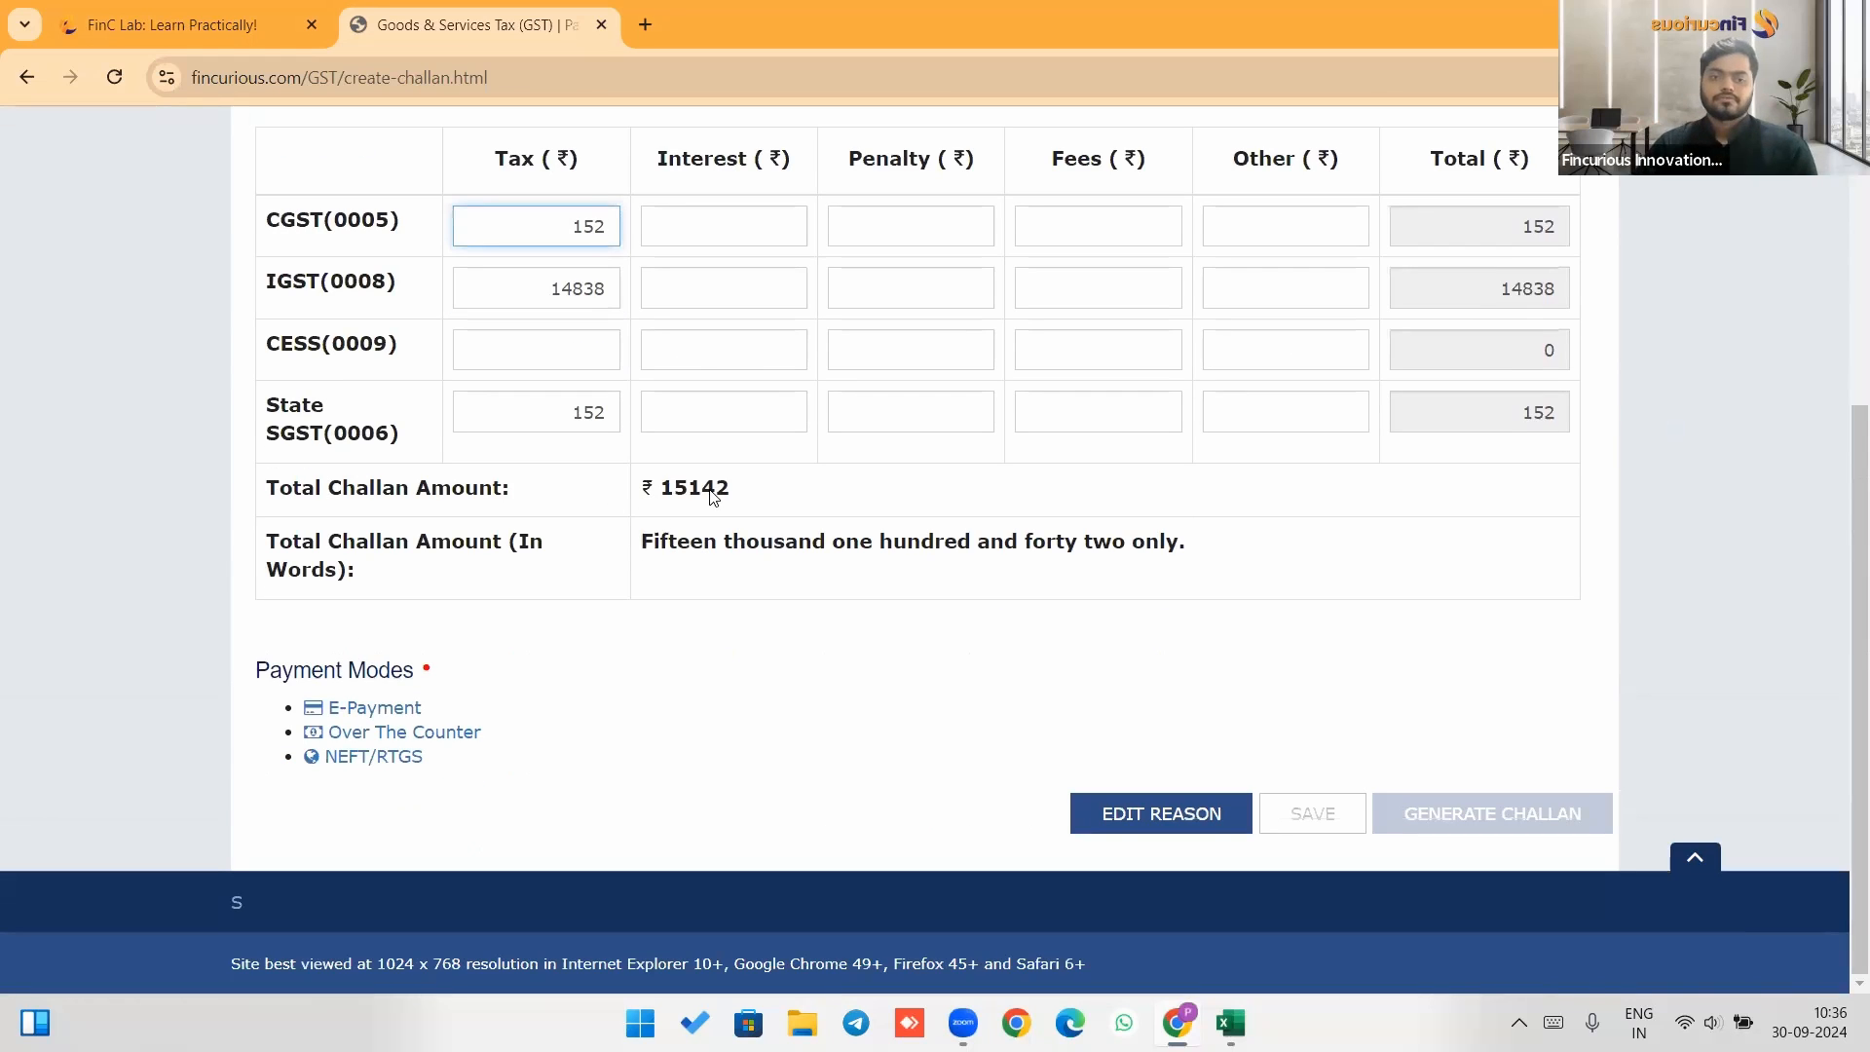
# Compare the challan's tax amounts with the Solution sheet and review the case study's task list.
pyautogui.hotkey('alt', 'Tab')
pyautogui.click(697, 660)
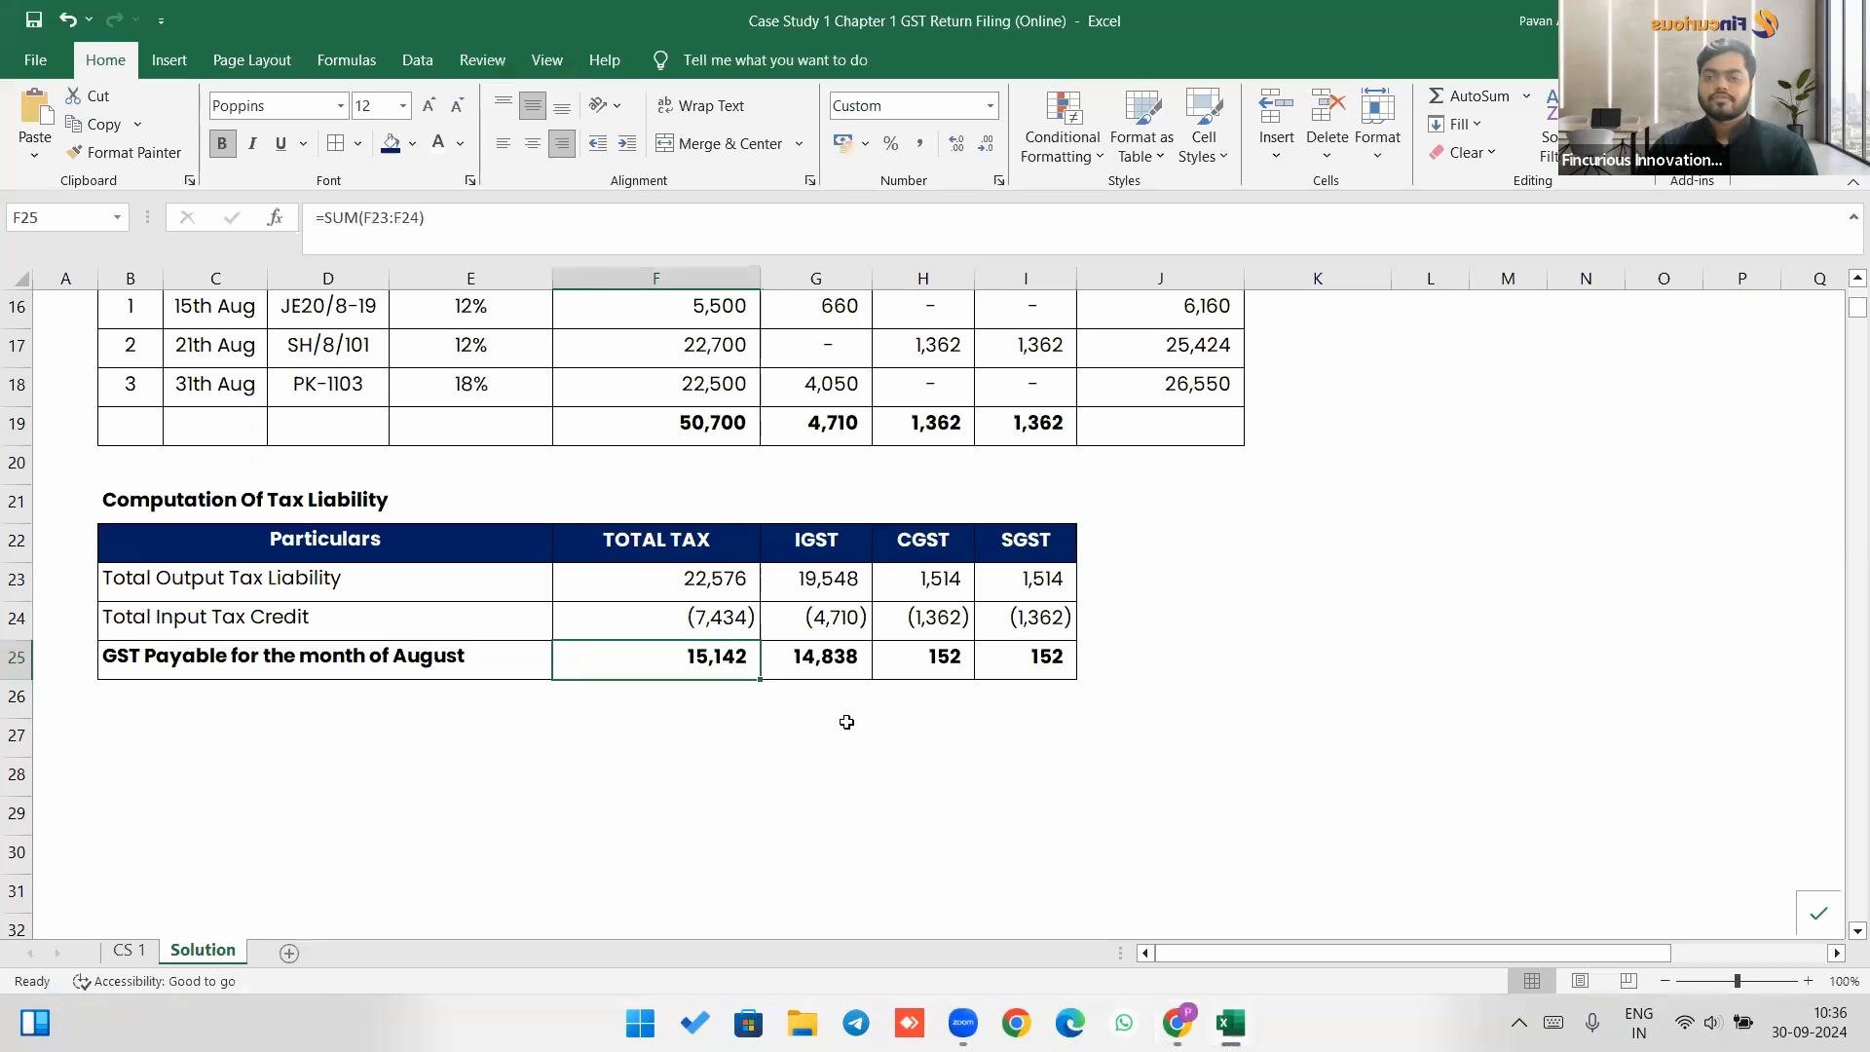
pyautogui.hotkey('alt', 'Tab')
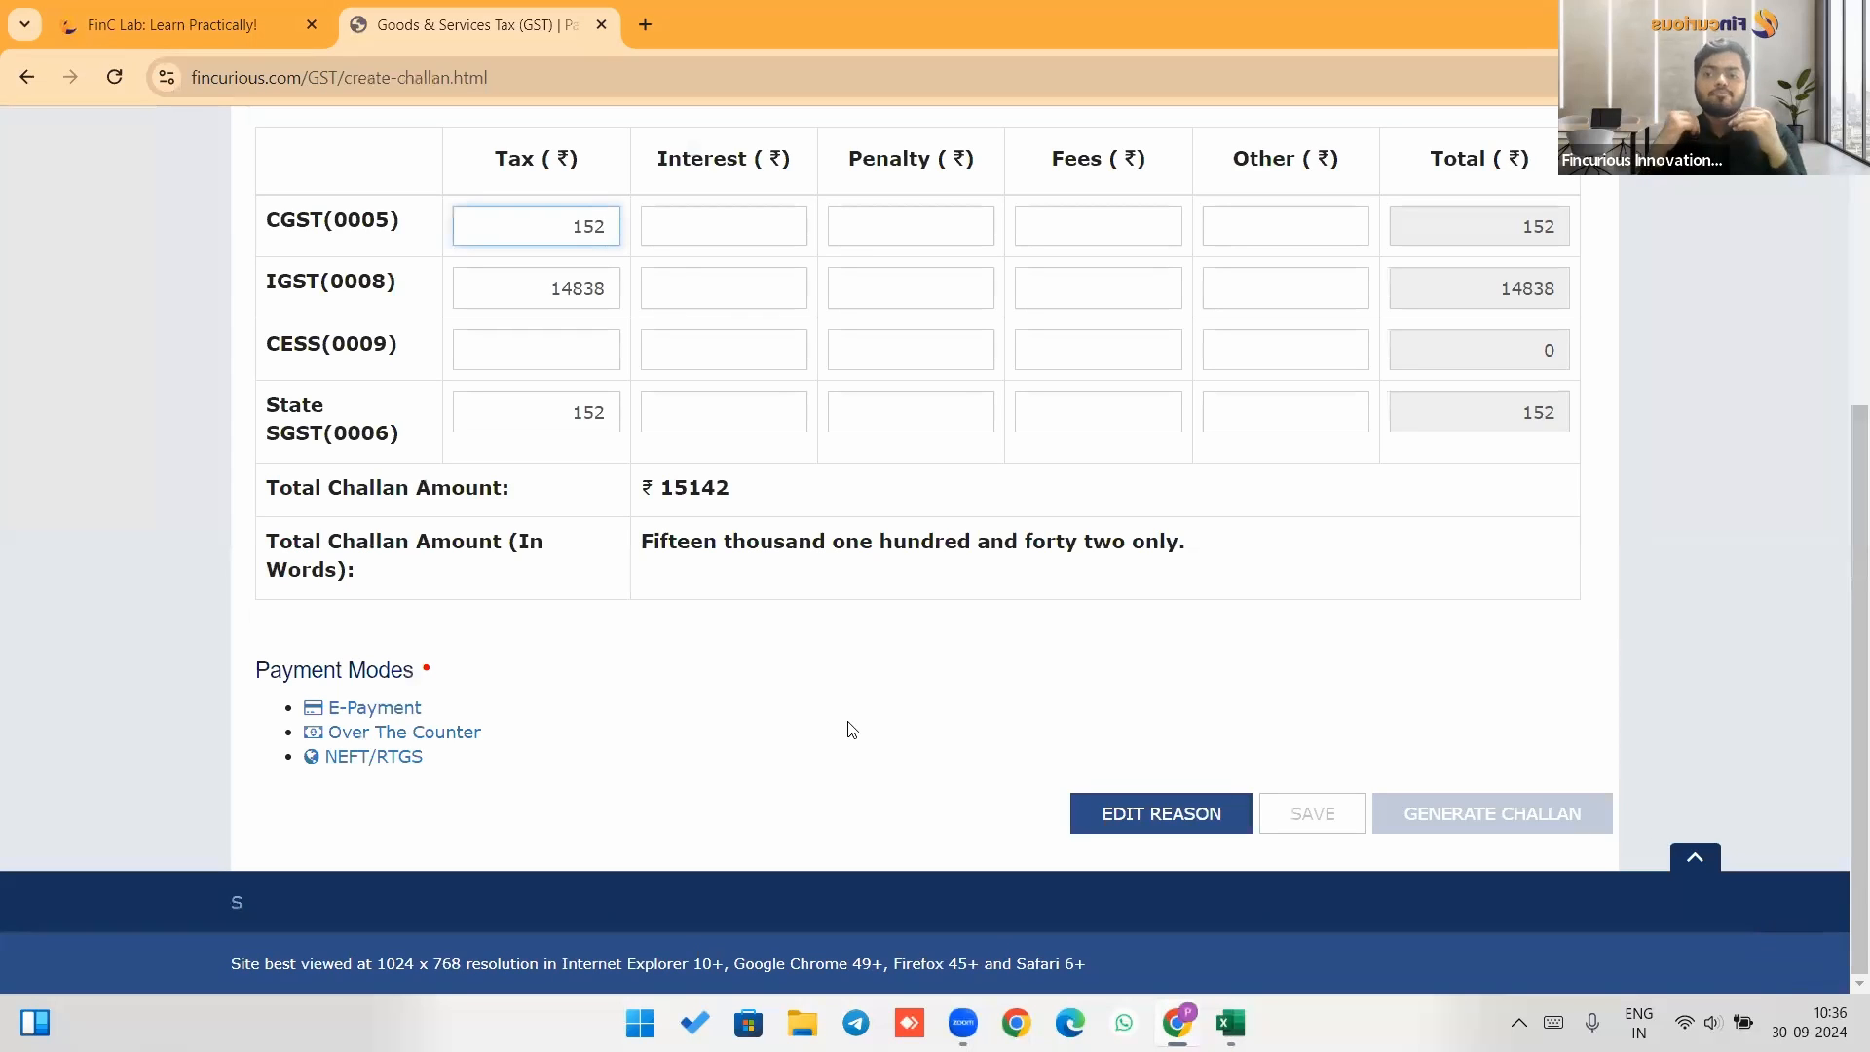
pyautogui.click(176, 24)
pyautogui.scroll(8, 565, 430)
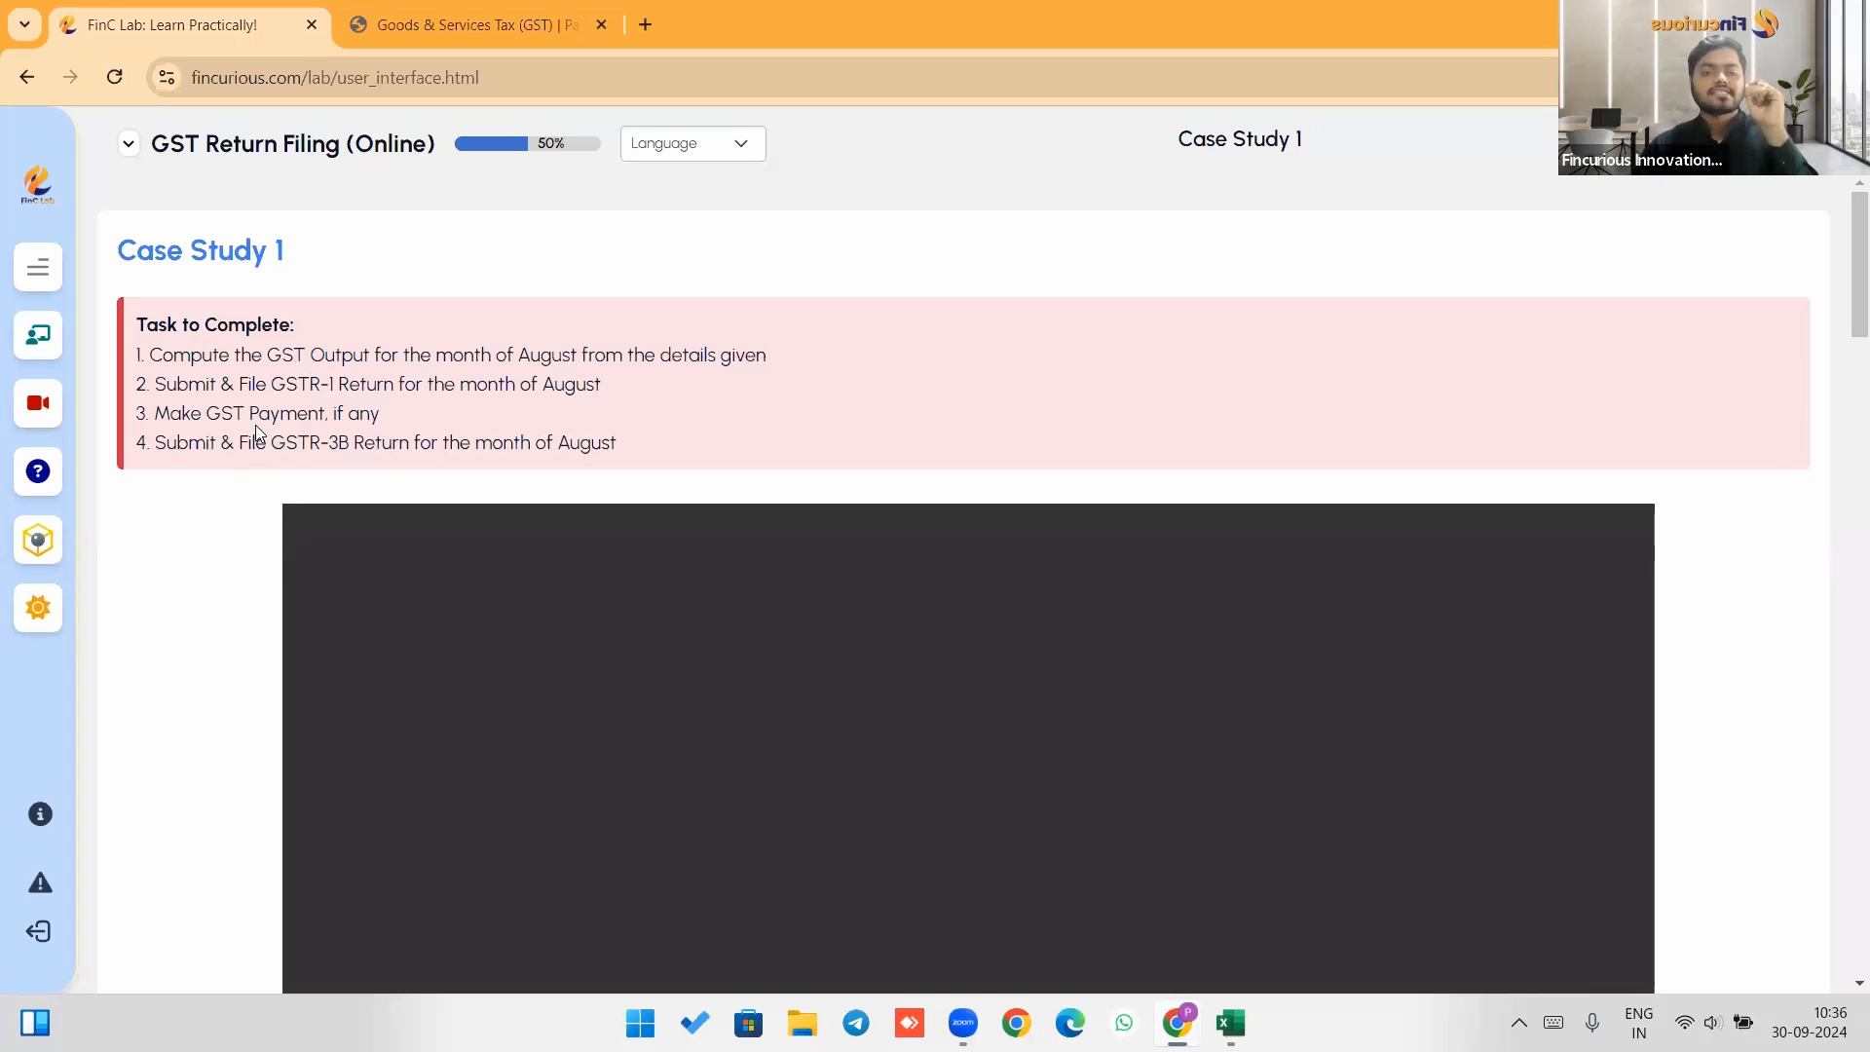
pyautogui.click(467, 24)
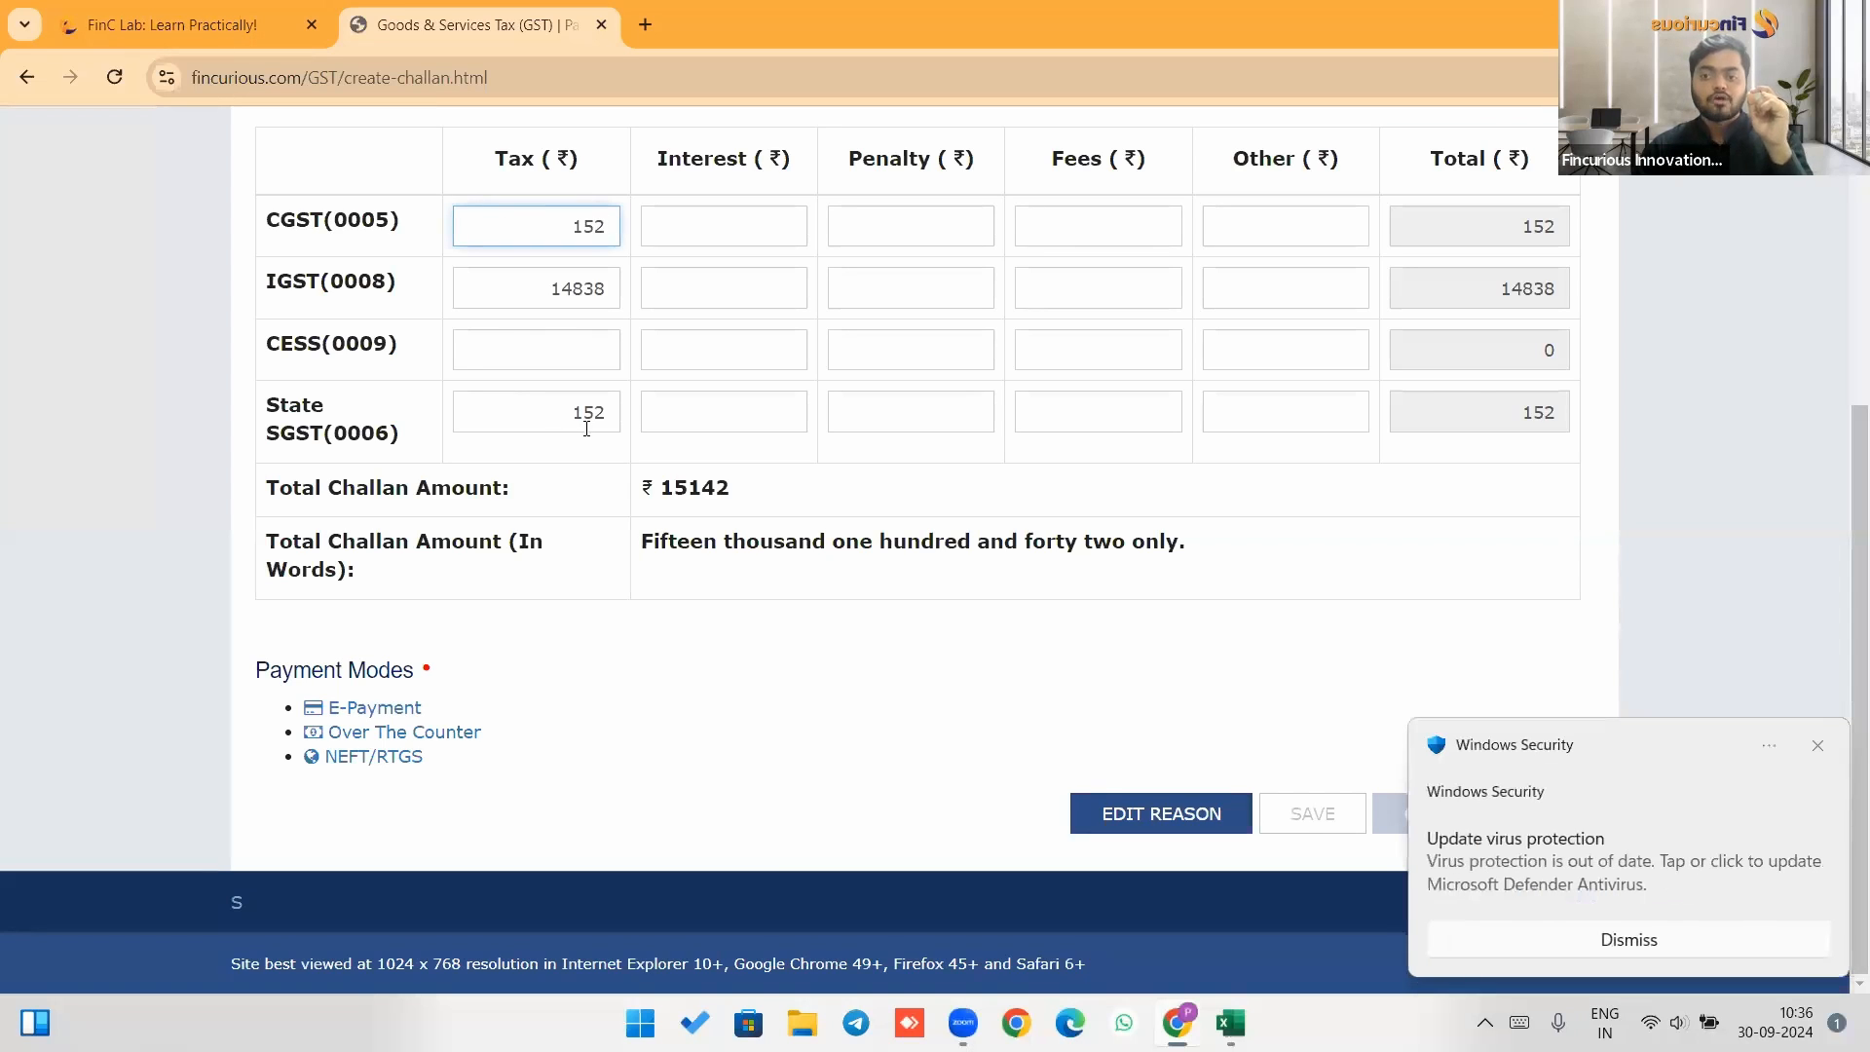
pyautogui.click(1816, 748)
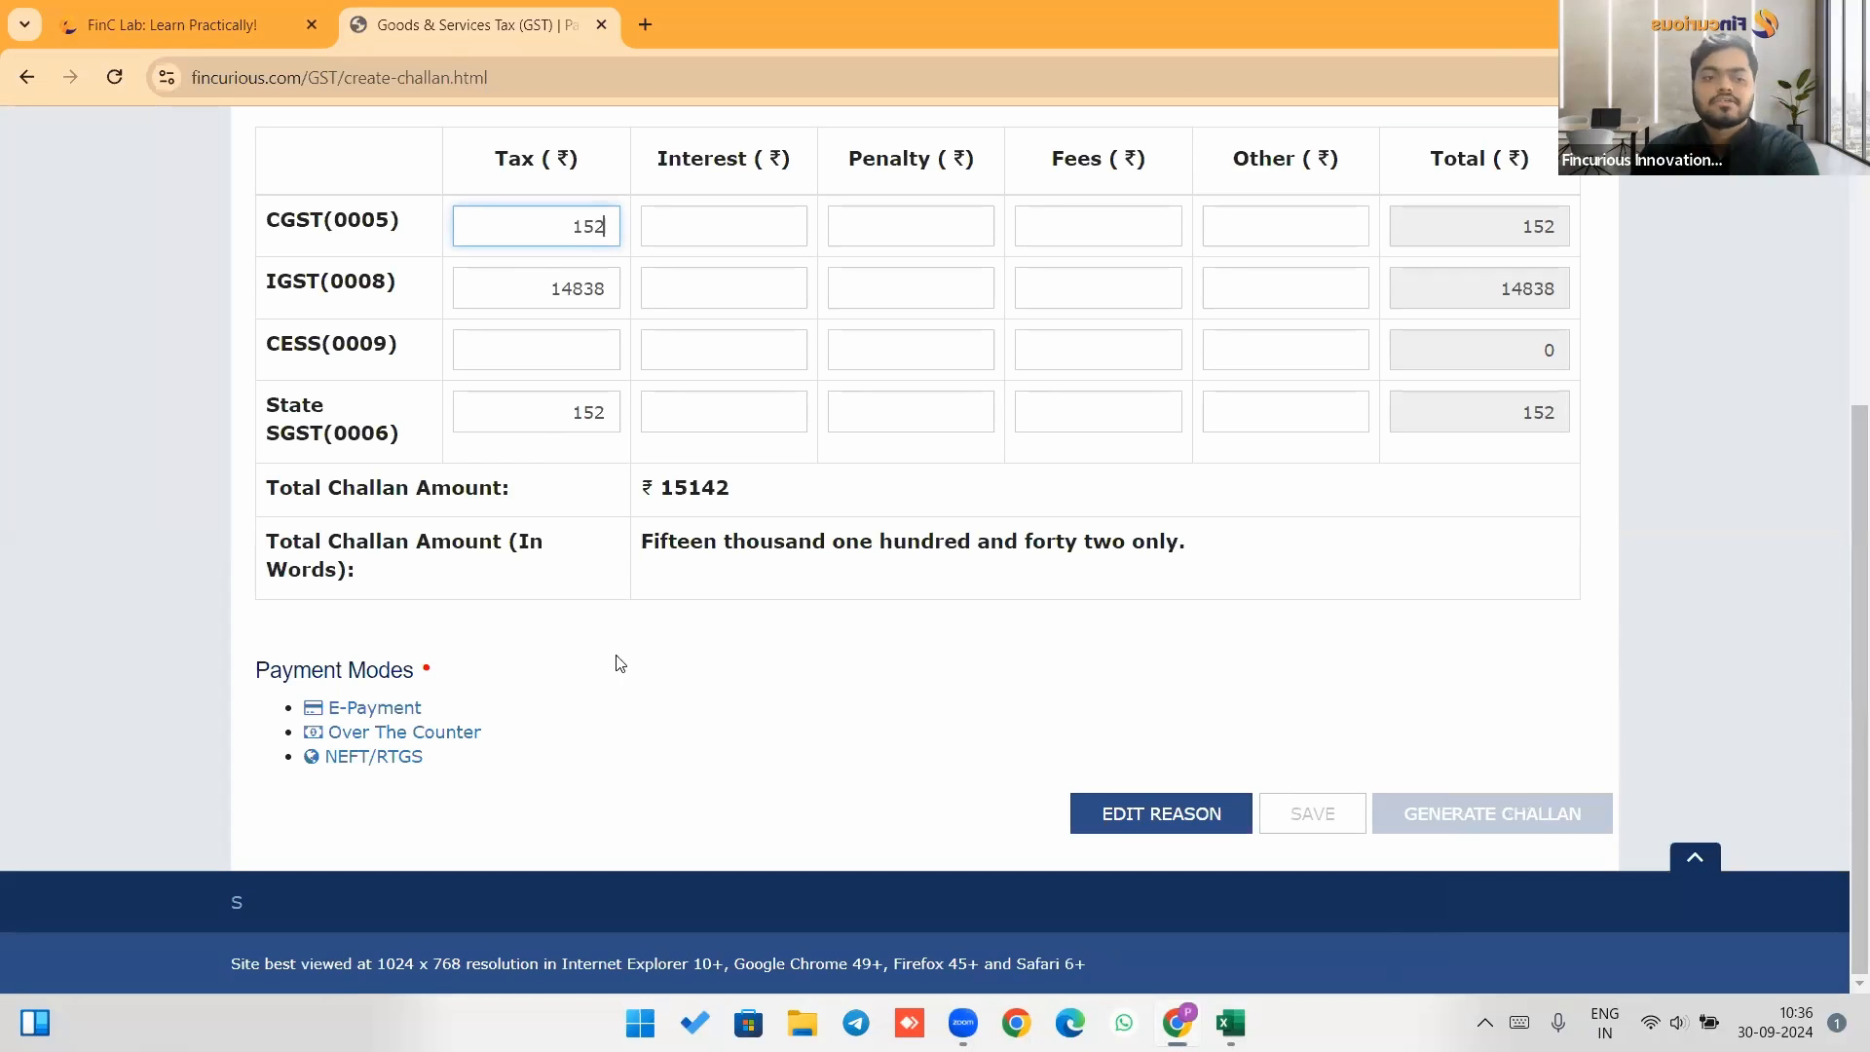
# Choose E-Payment as the payment mode and generate the challan.
pyautogui.click(387, 709)
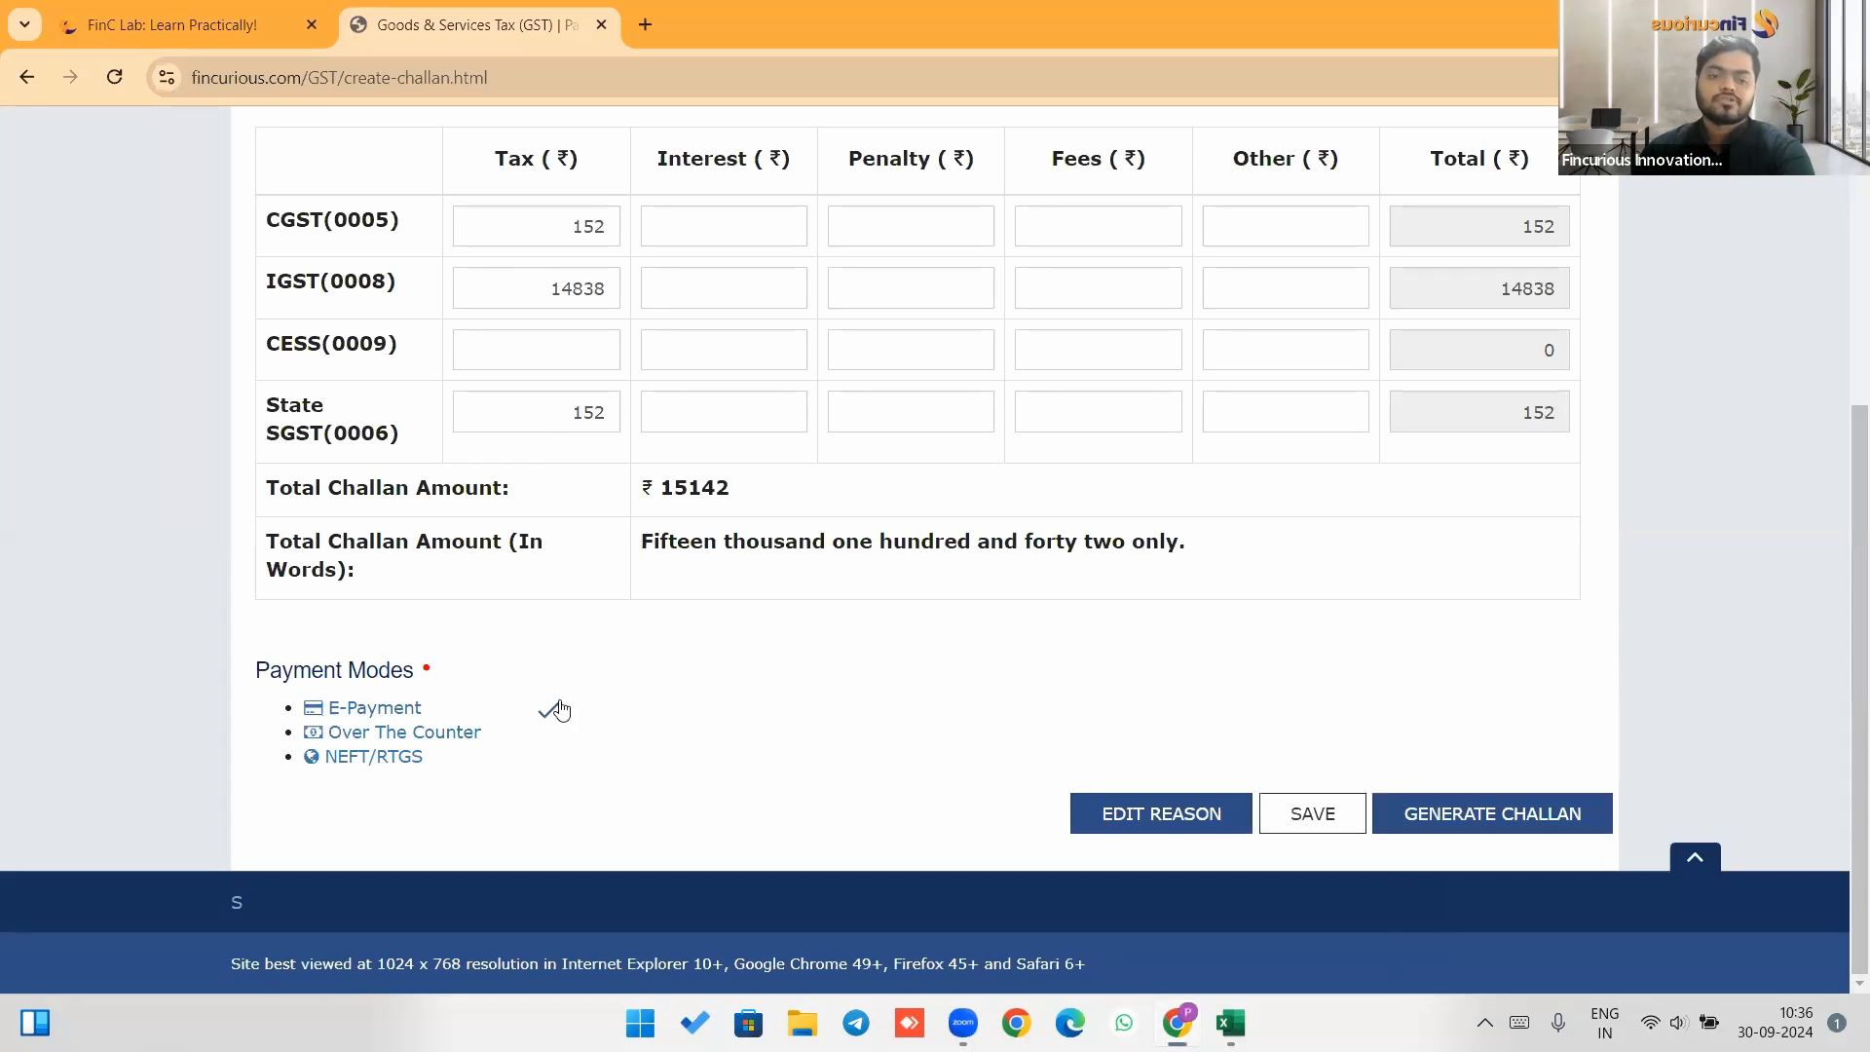
pyautogui.click(1514, 826)
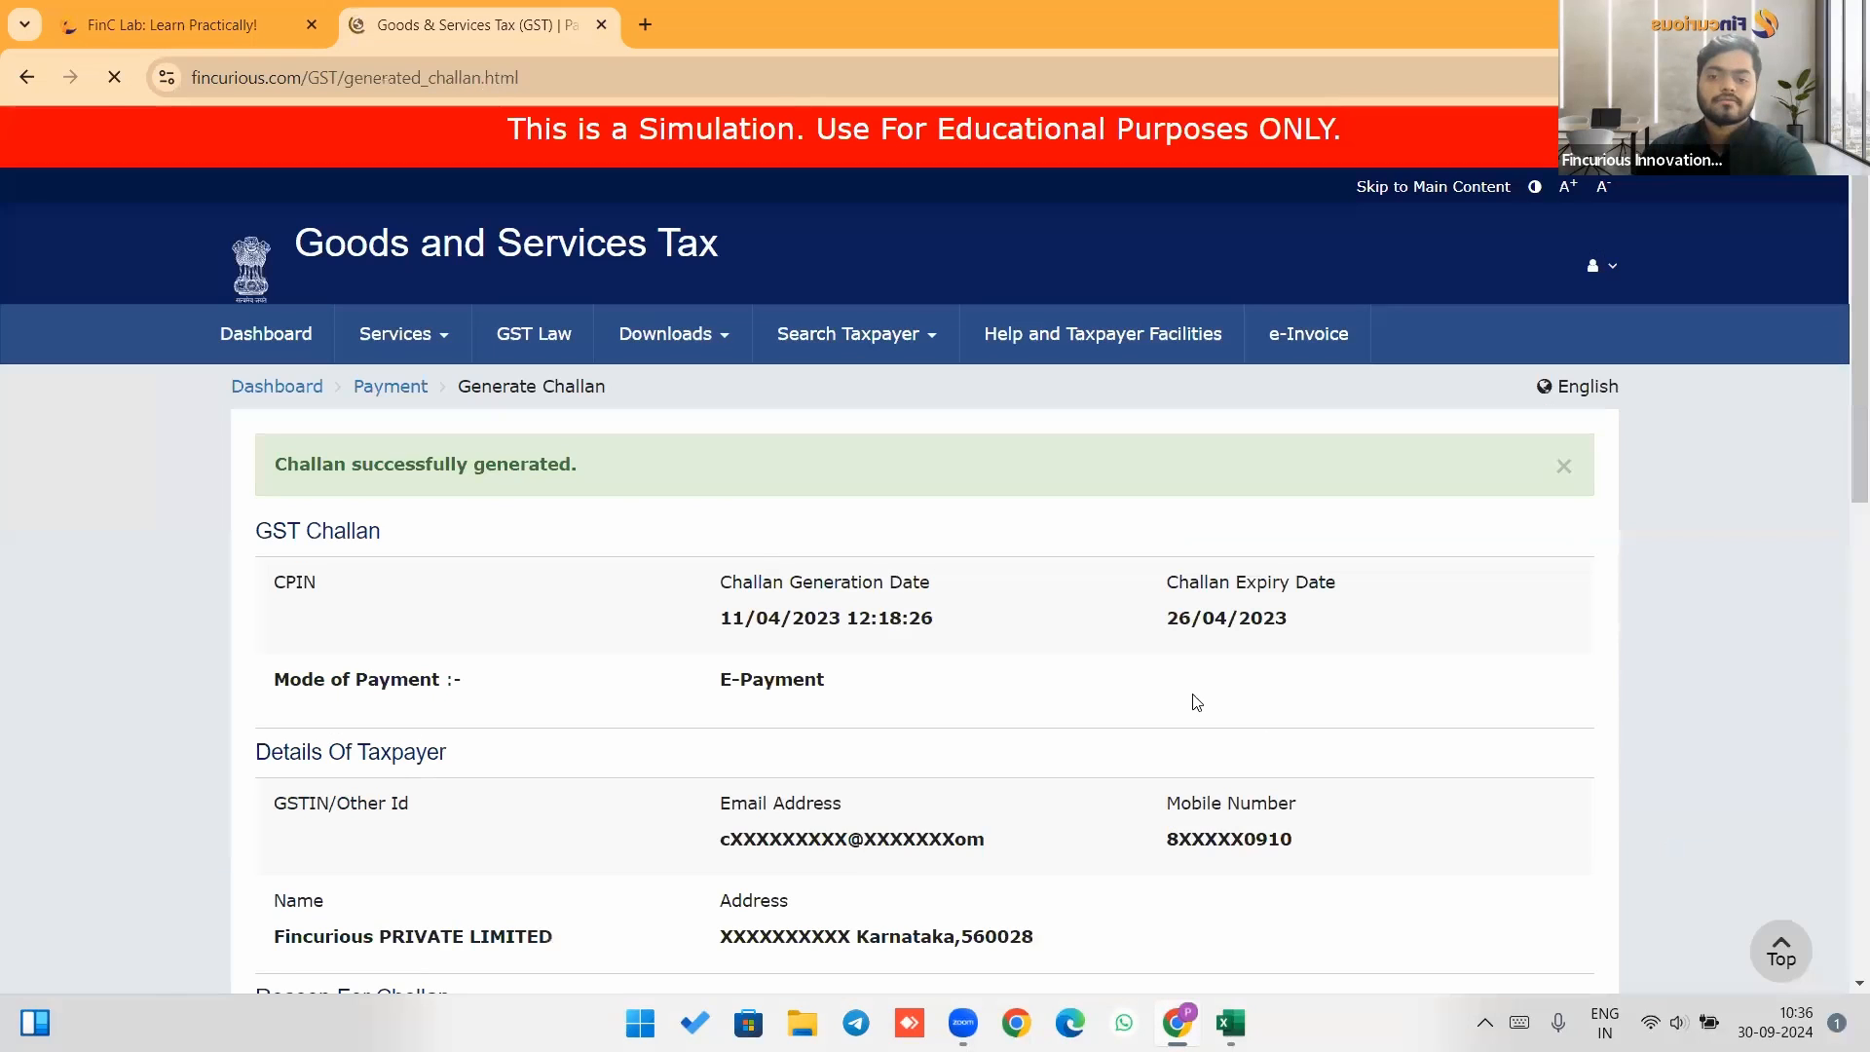
# Pay the challan by net banking through FINC DUMMY BANK, accepting the terms and confirming the payment.
pyautogui.scroll(-7, 906, 650)
pyautogui.scroll(-5, 905, 649)
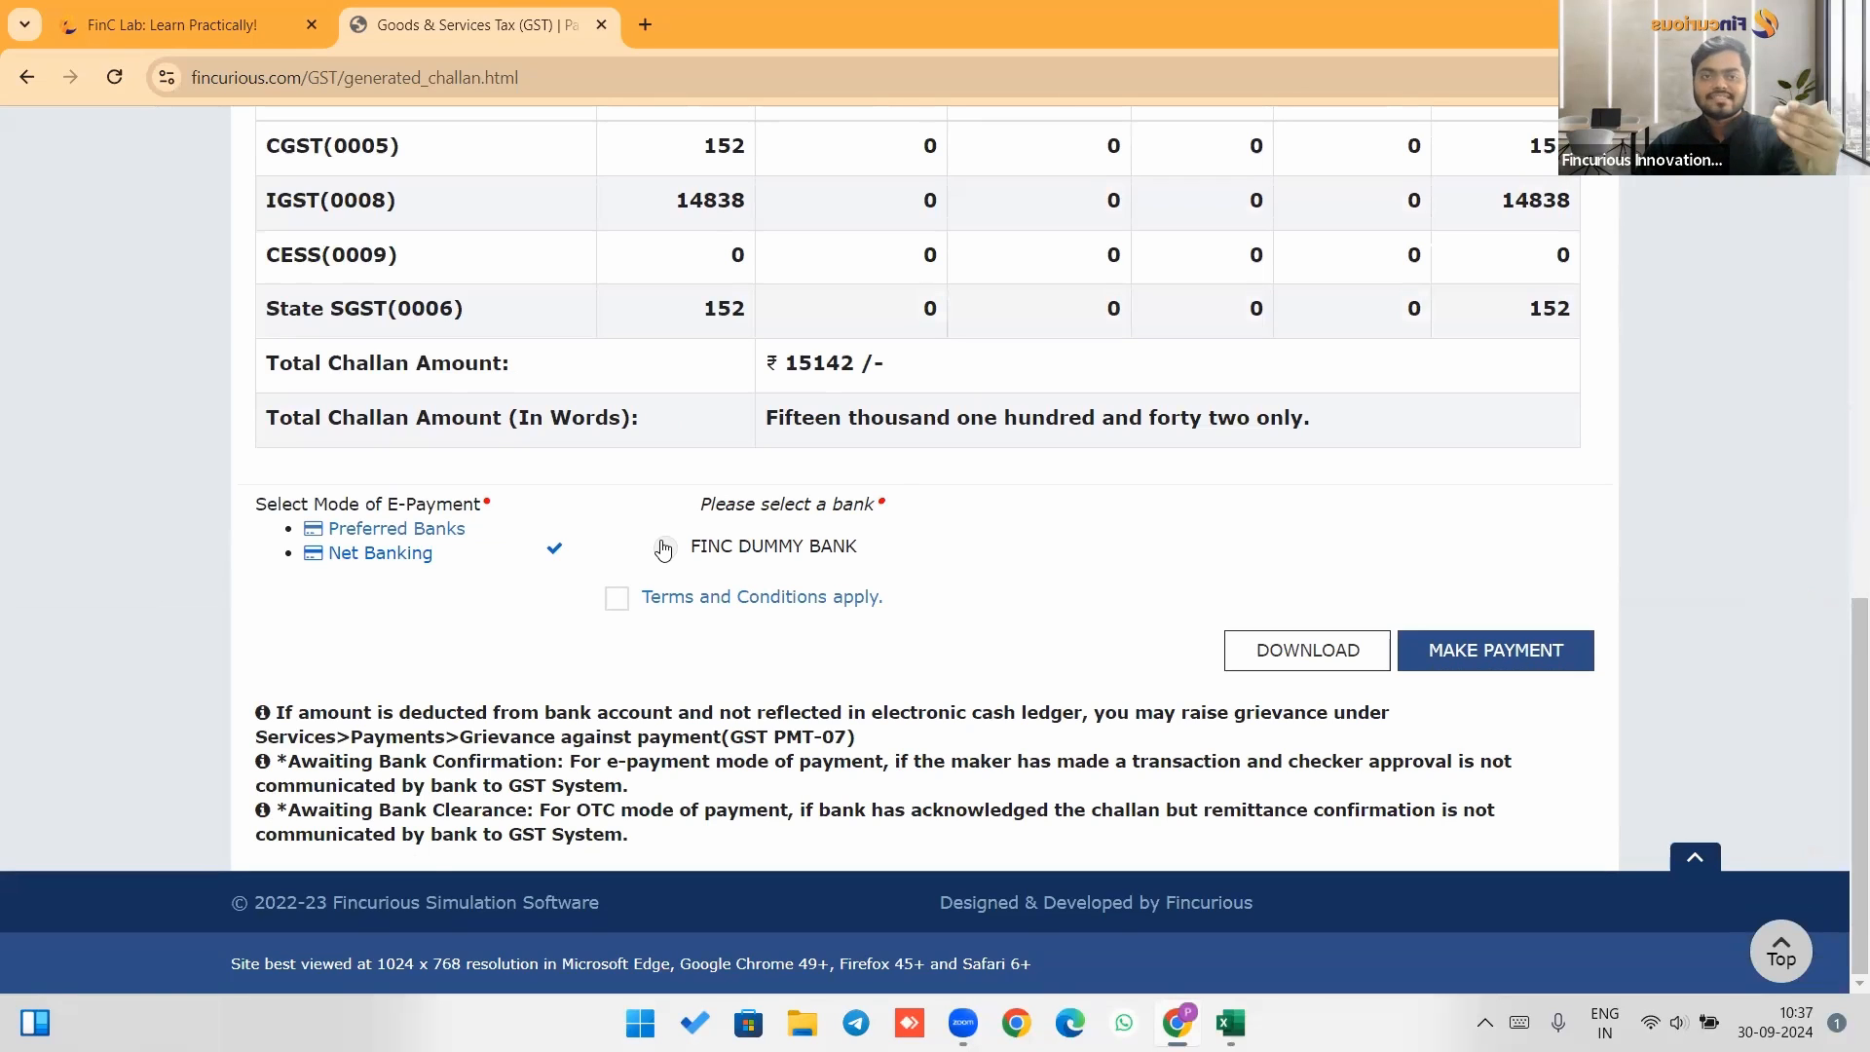
pyautogui.click(664, 548)
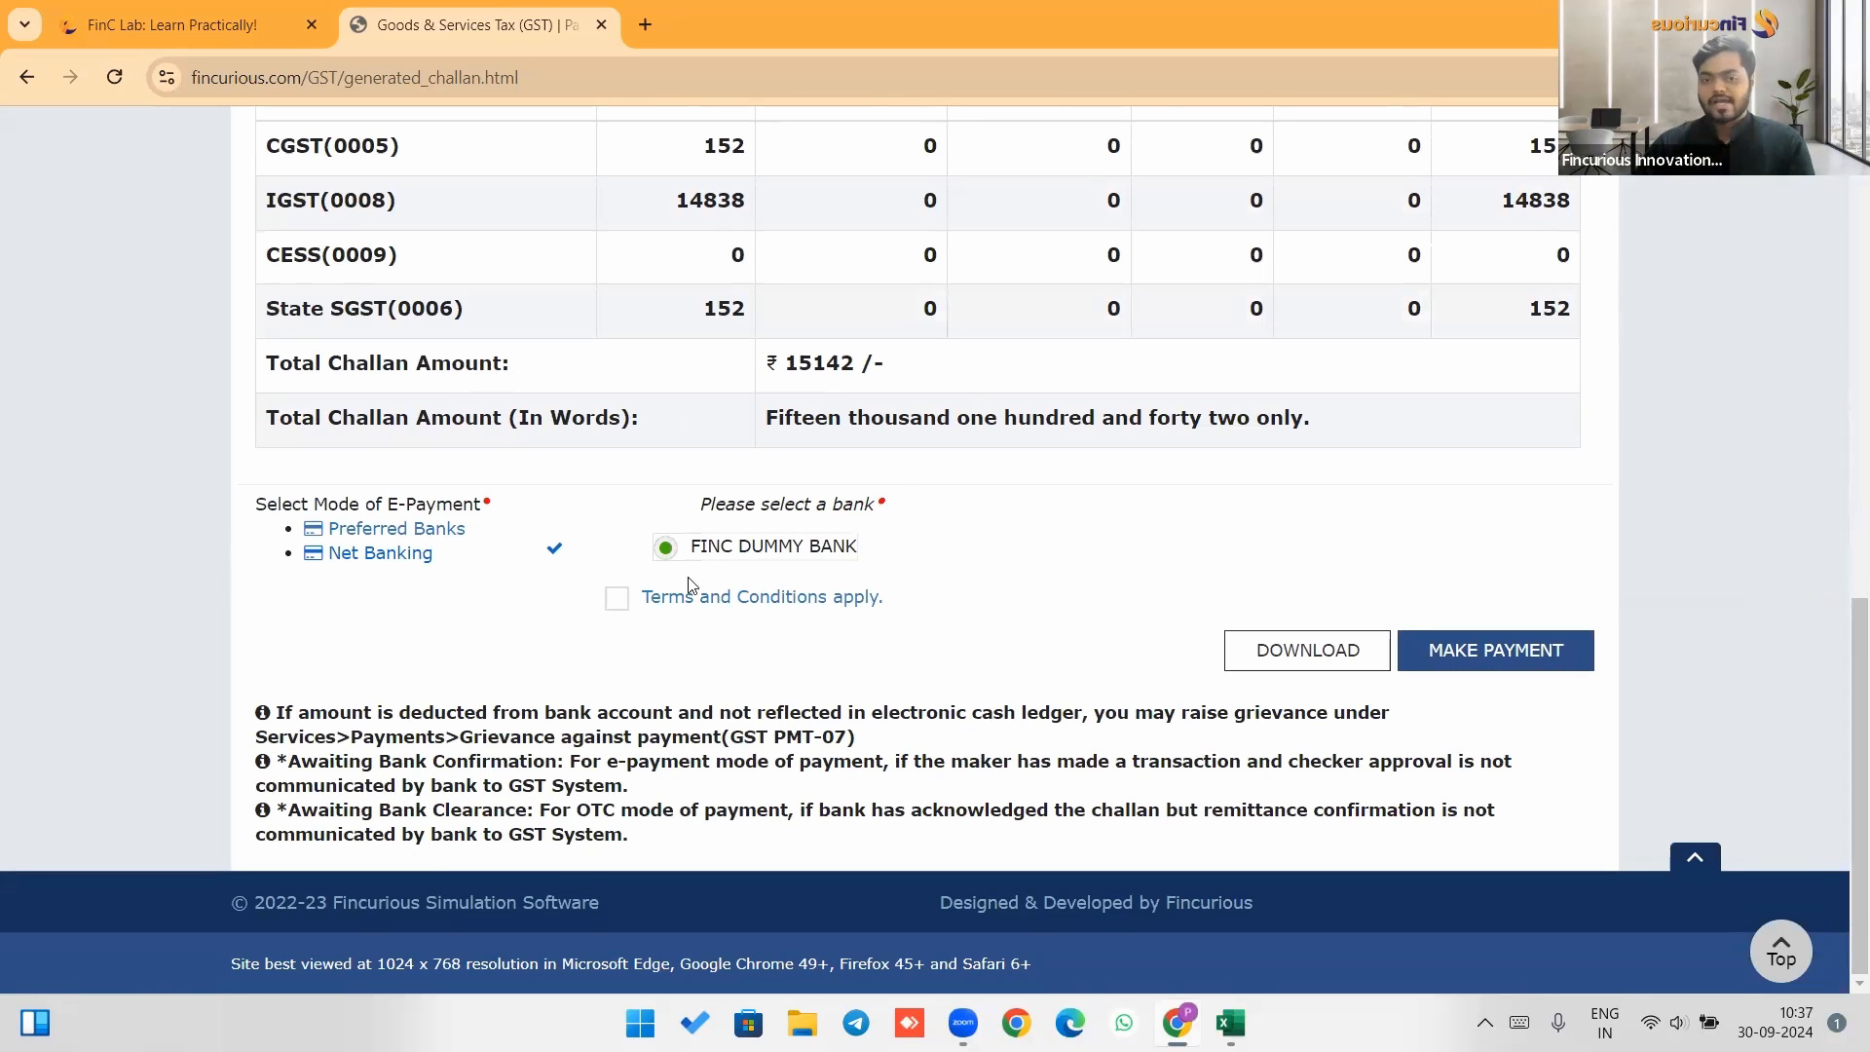
pyautogui.click(617, 599)
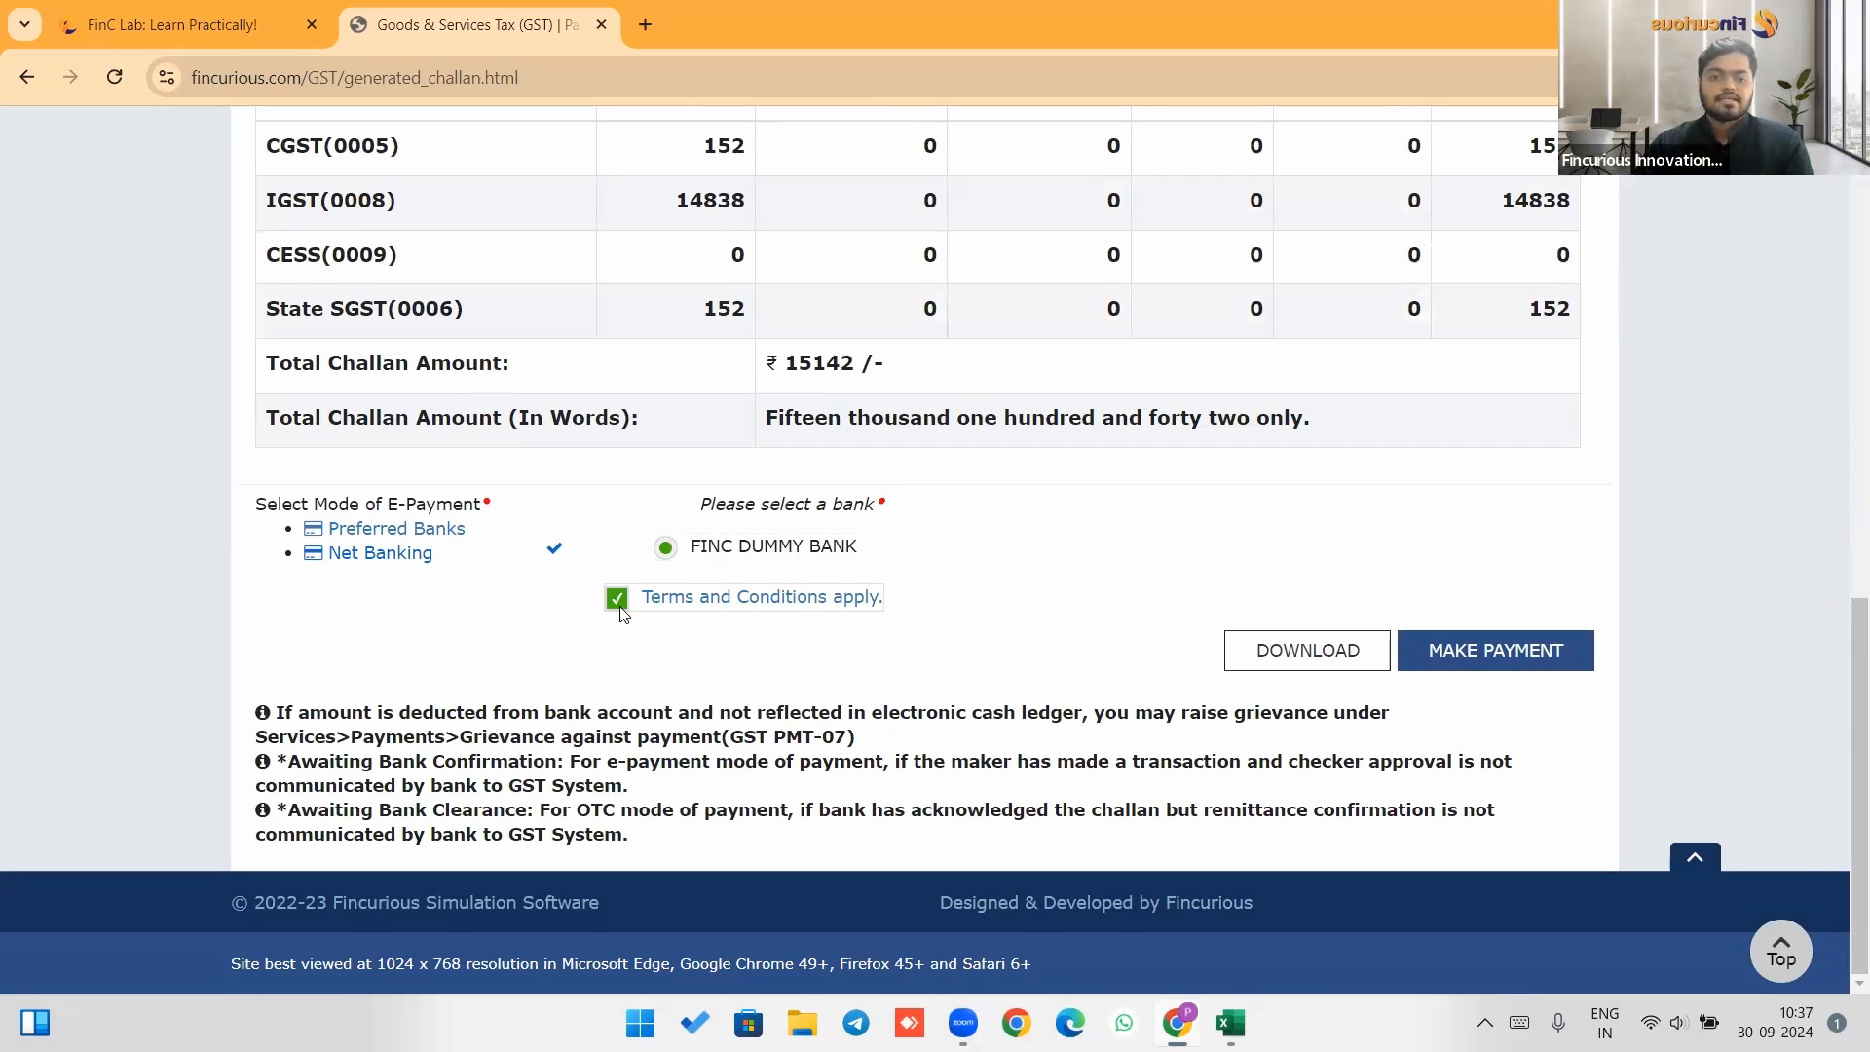
pyautogui.click(1524, 676)
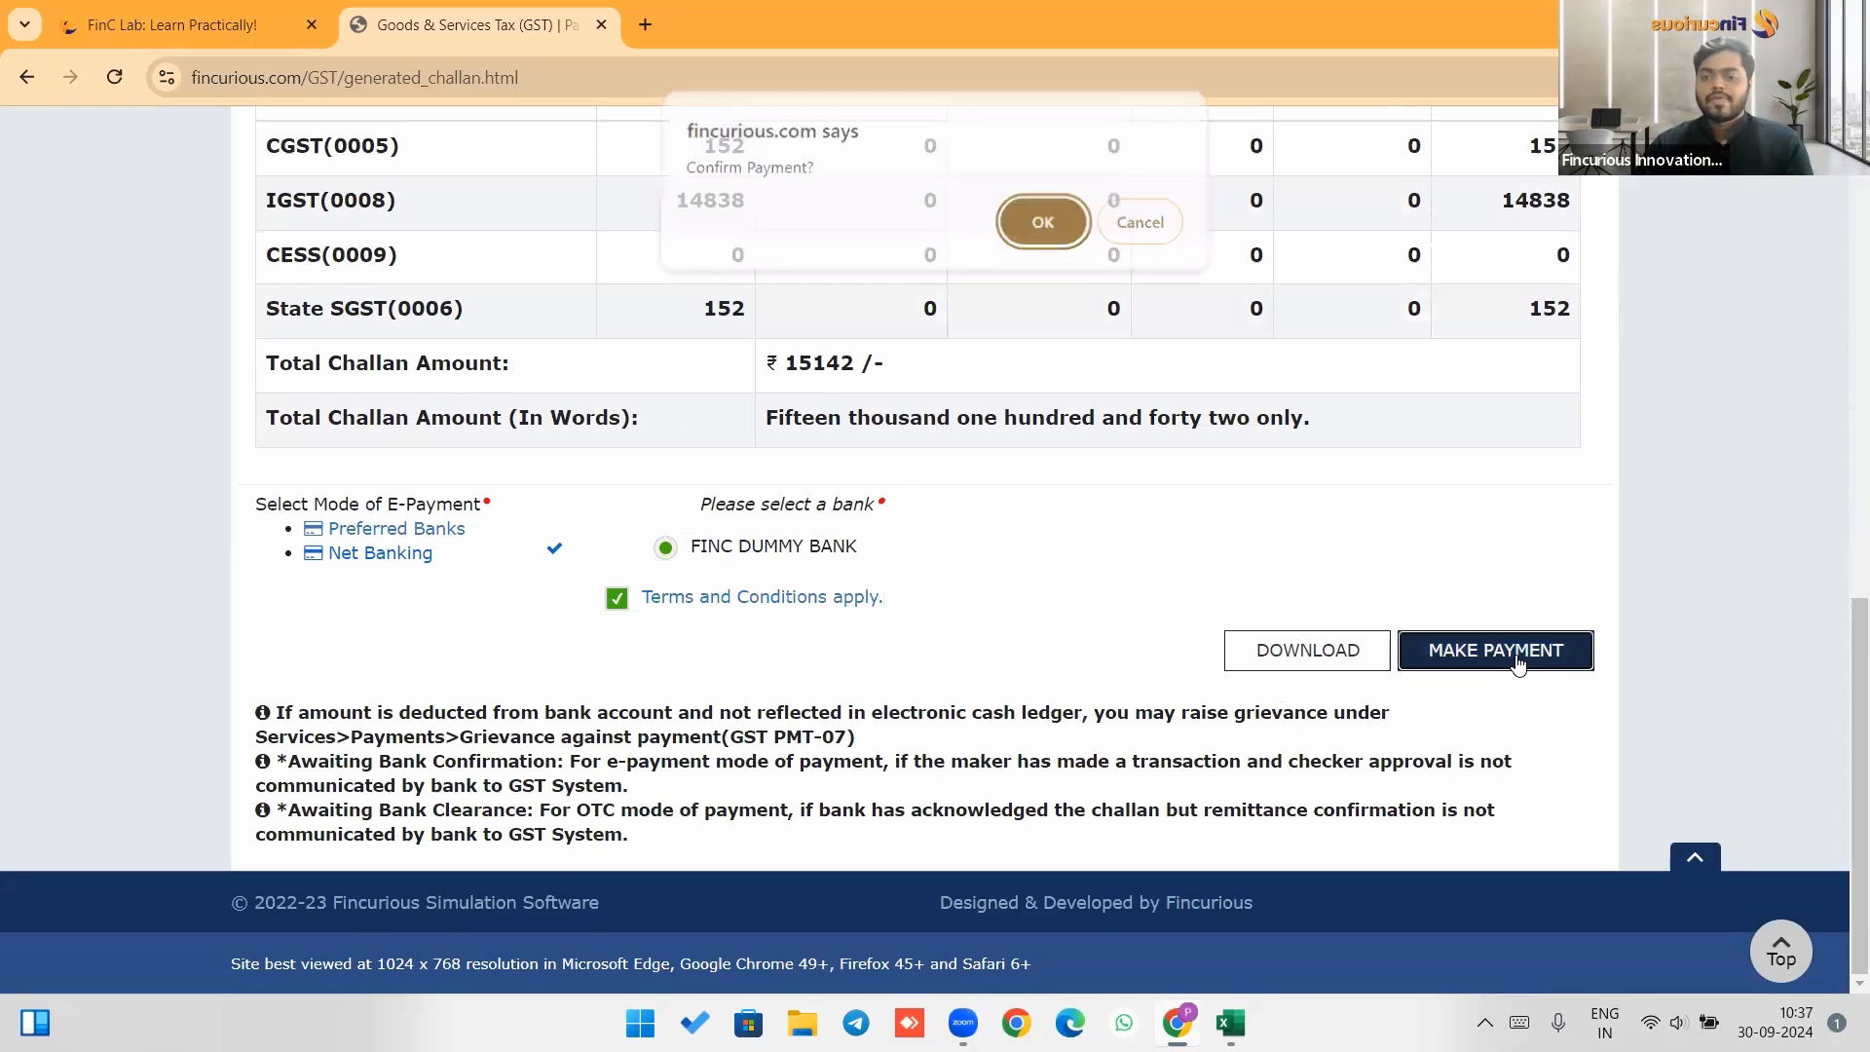
pyautogui.click(1035, 233)
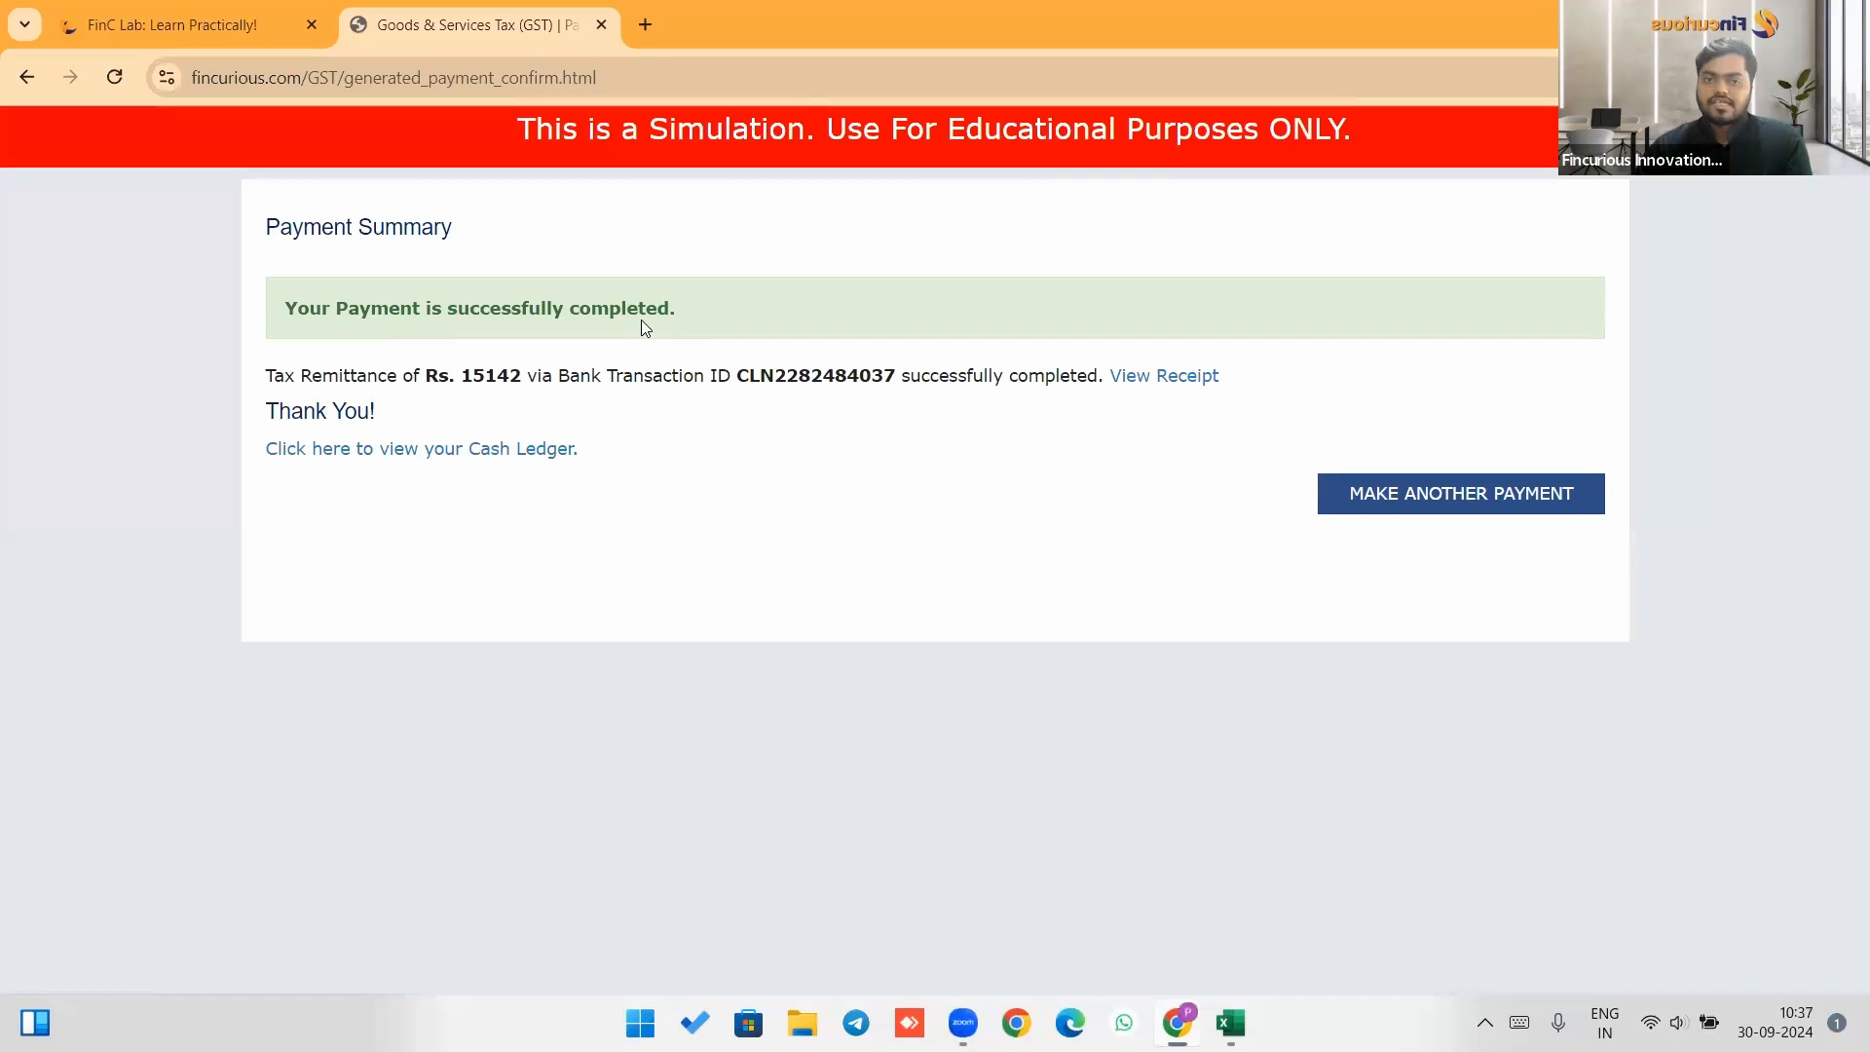
# Open the Returns Dashboard and search returns for Quarter 2 (Jul - Sep), period August.
pyautogui.click(1466, 504)
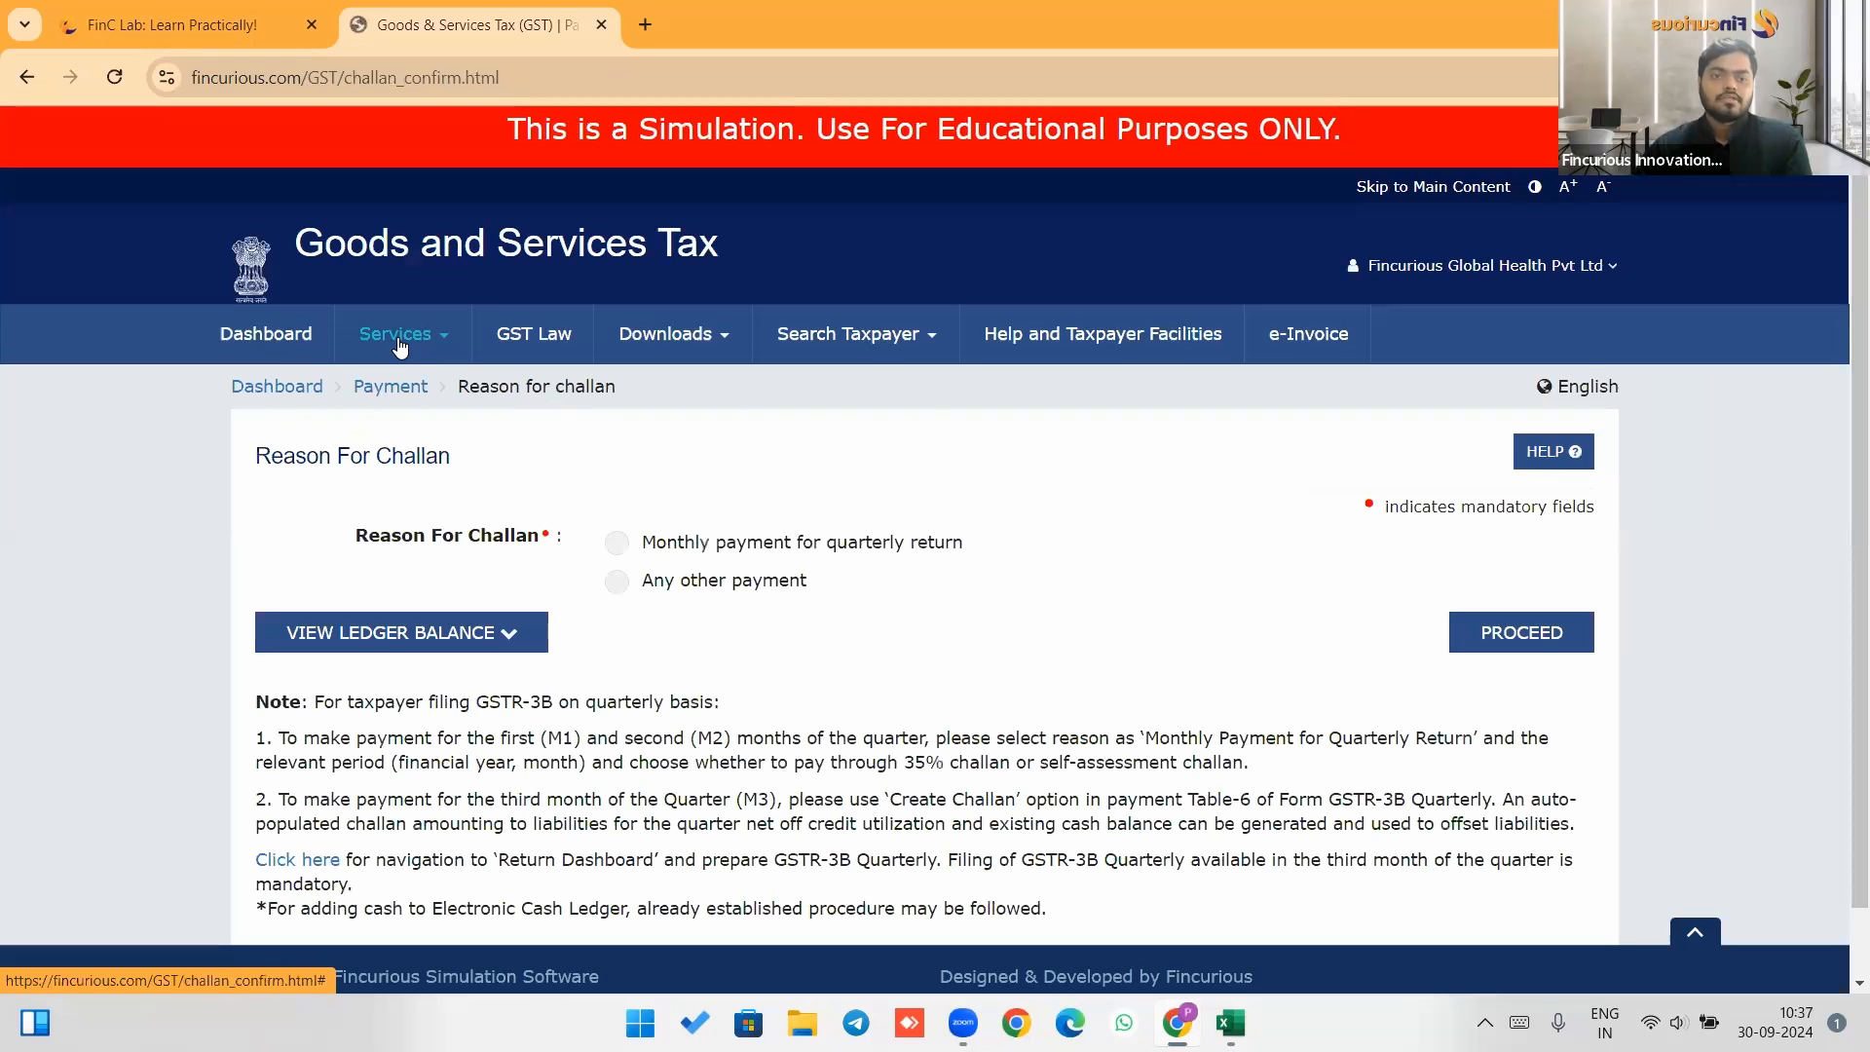
pyautogui.click(387, 359)
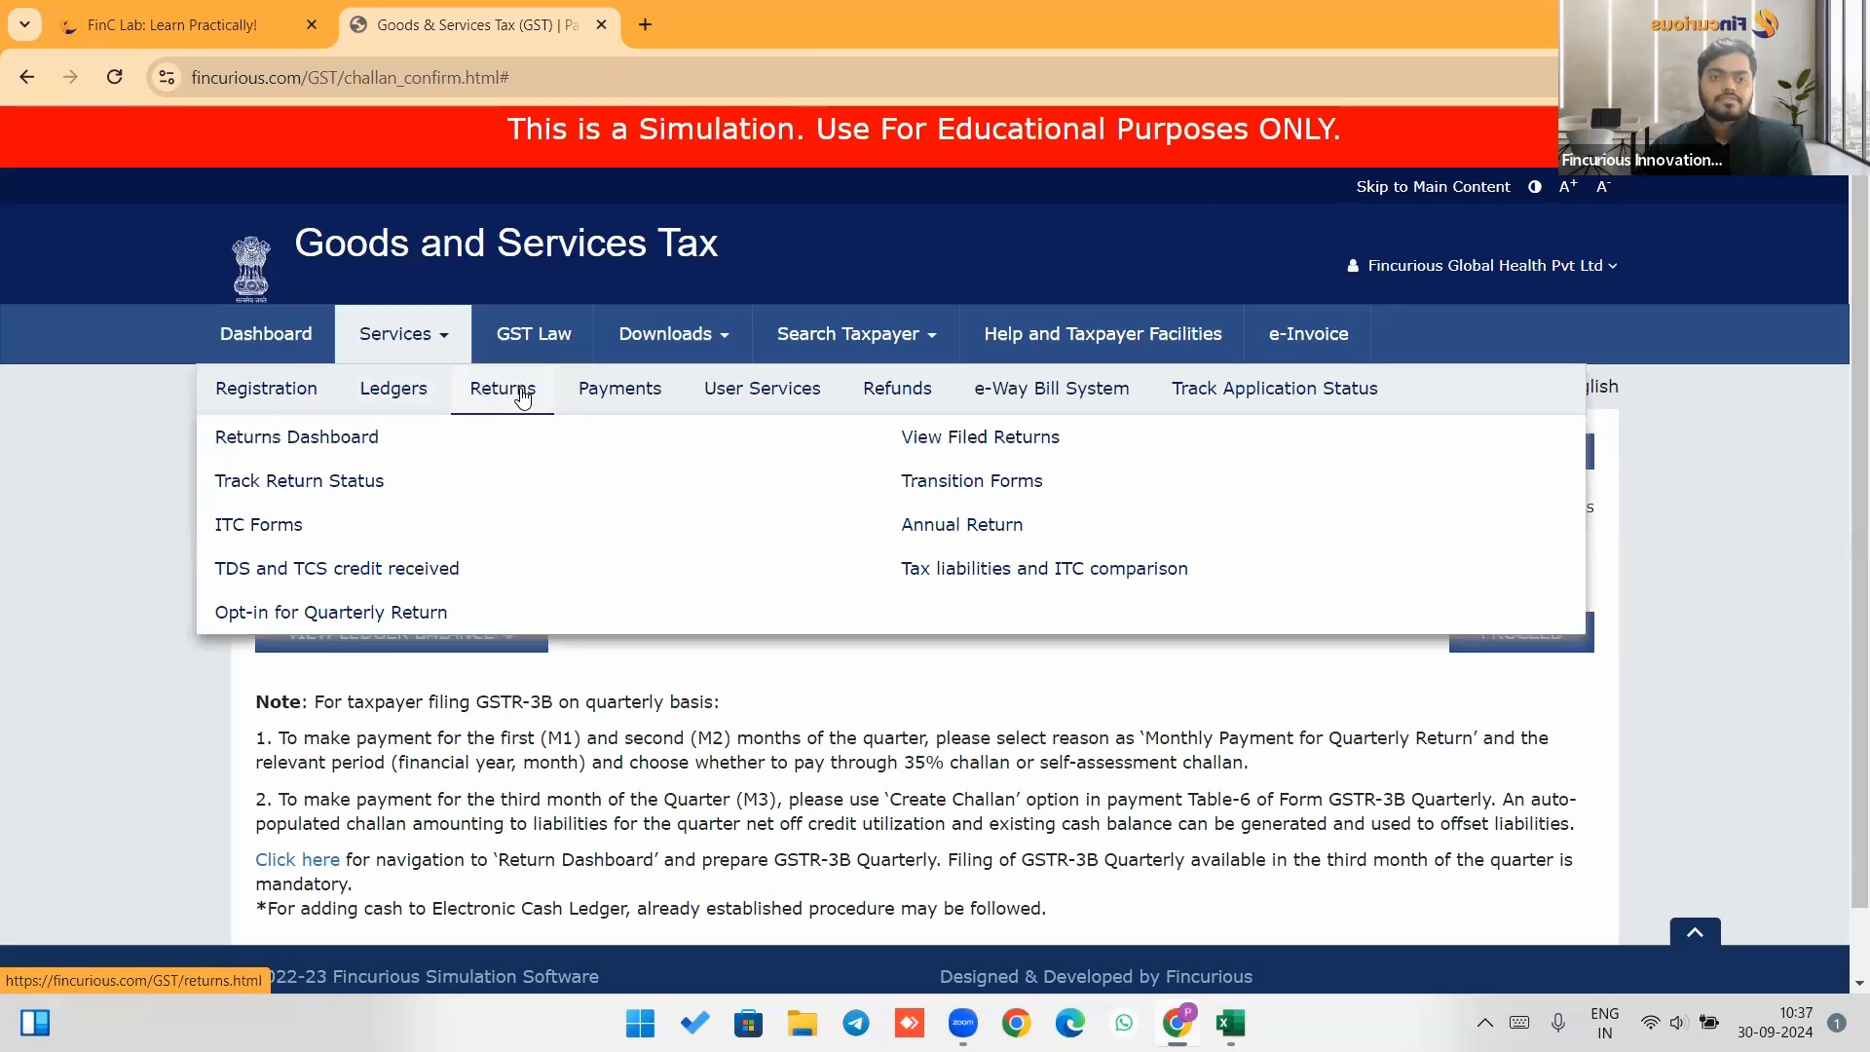
pyautogui.click(341, 433)
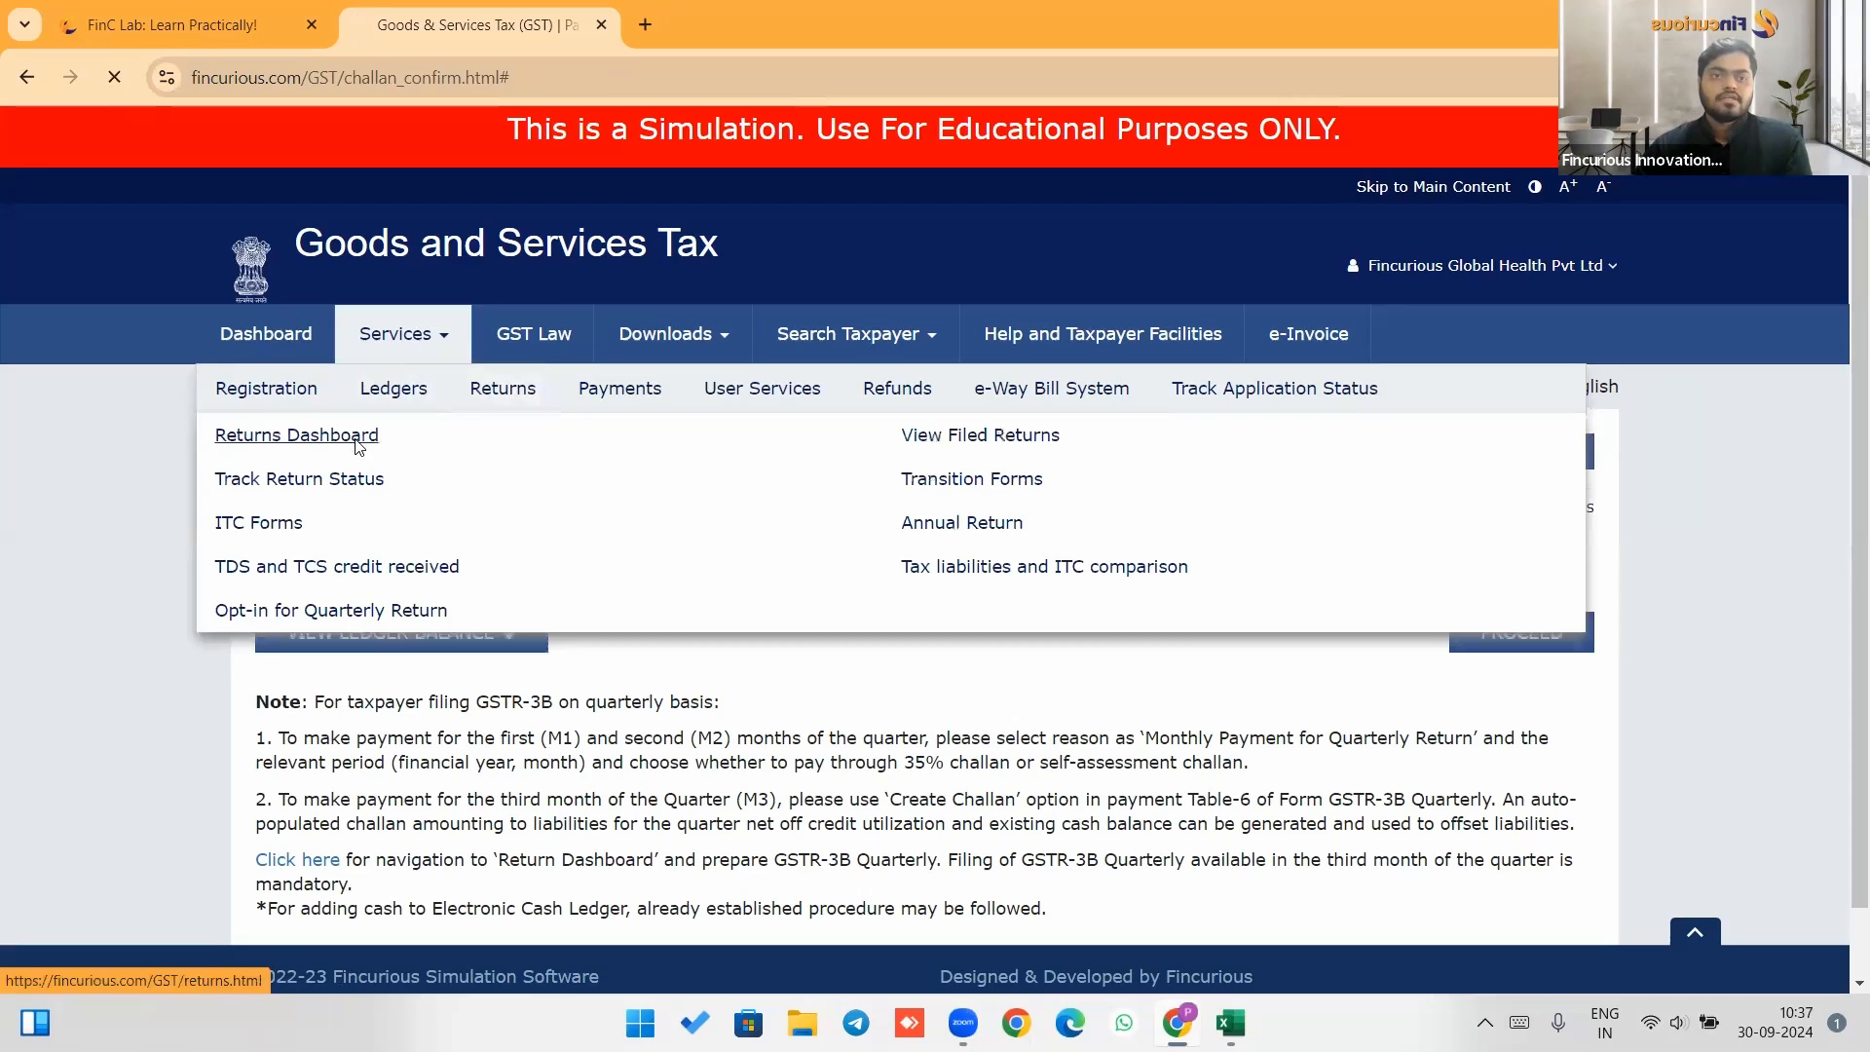
pyautogui.click(838, 587)
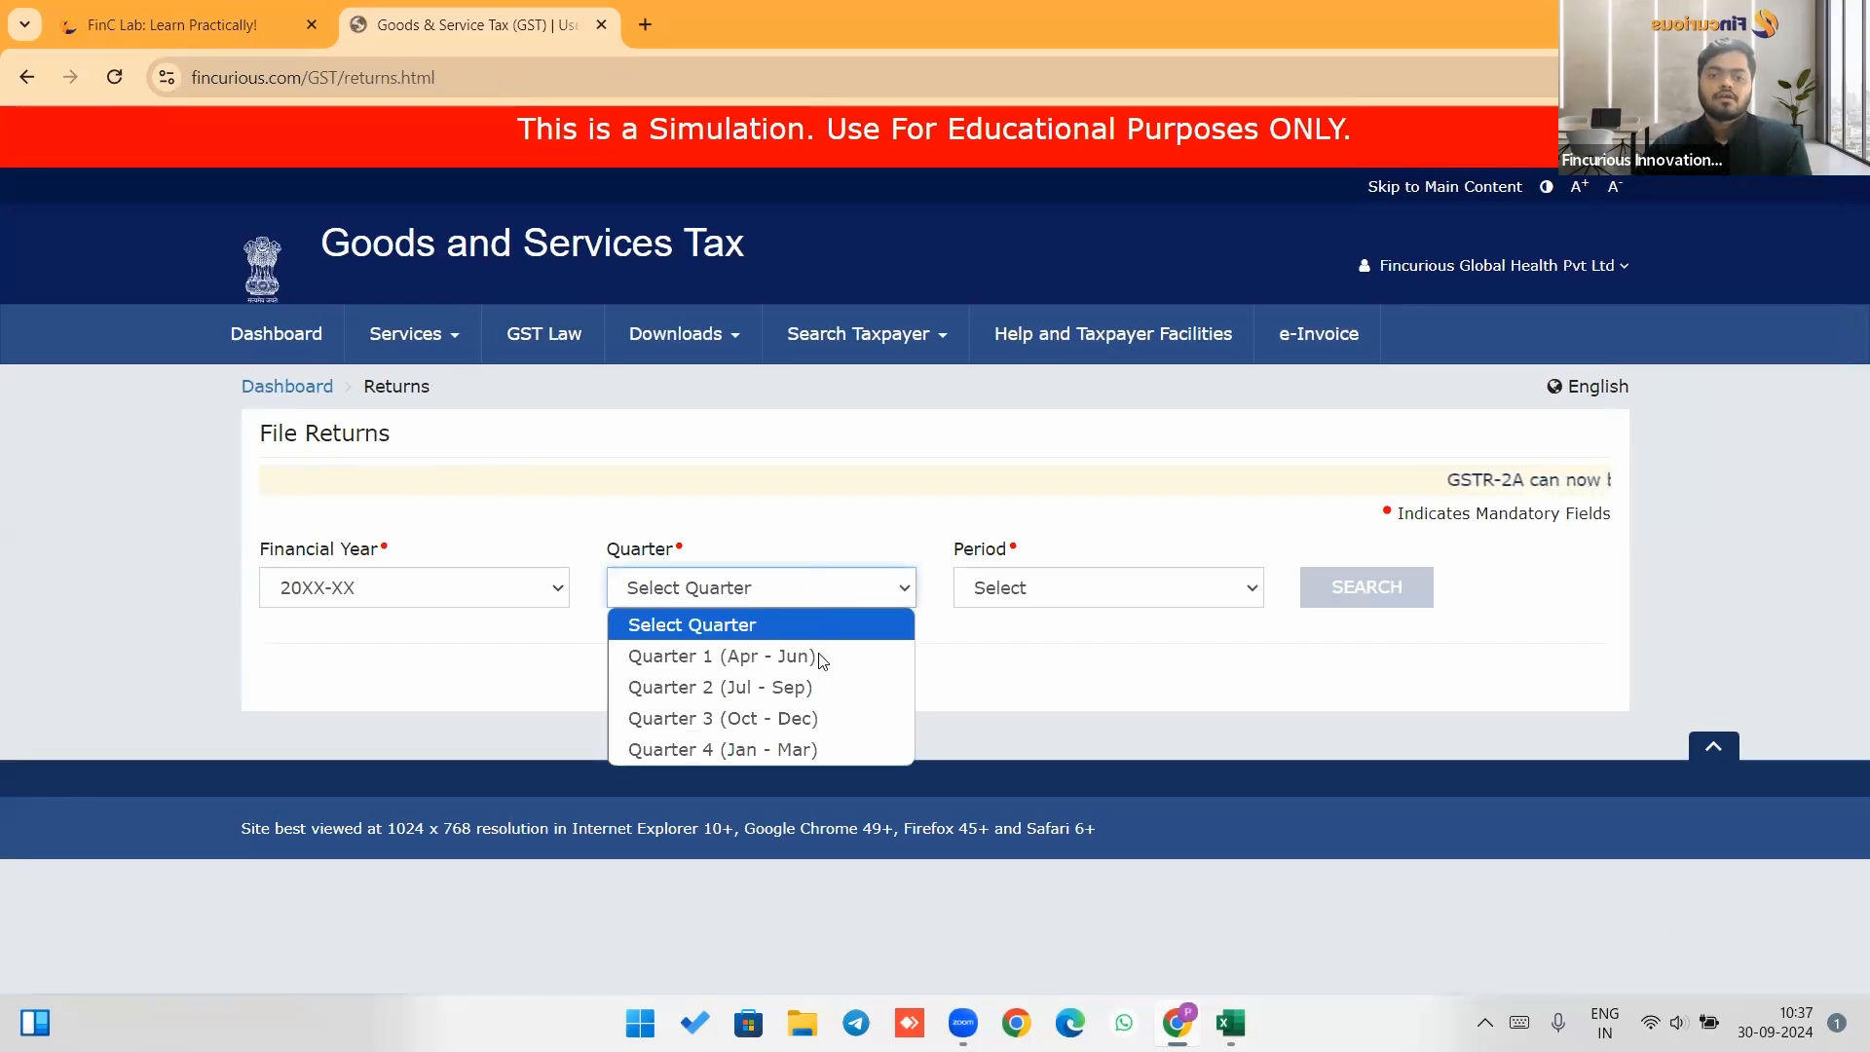
pyautogui.click(721, 687)
pyautogui.click(1160, 596)
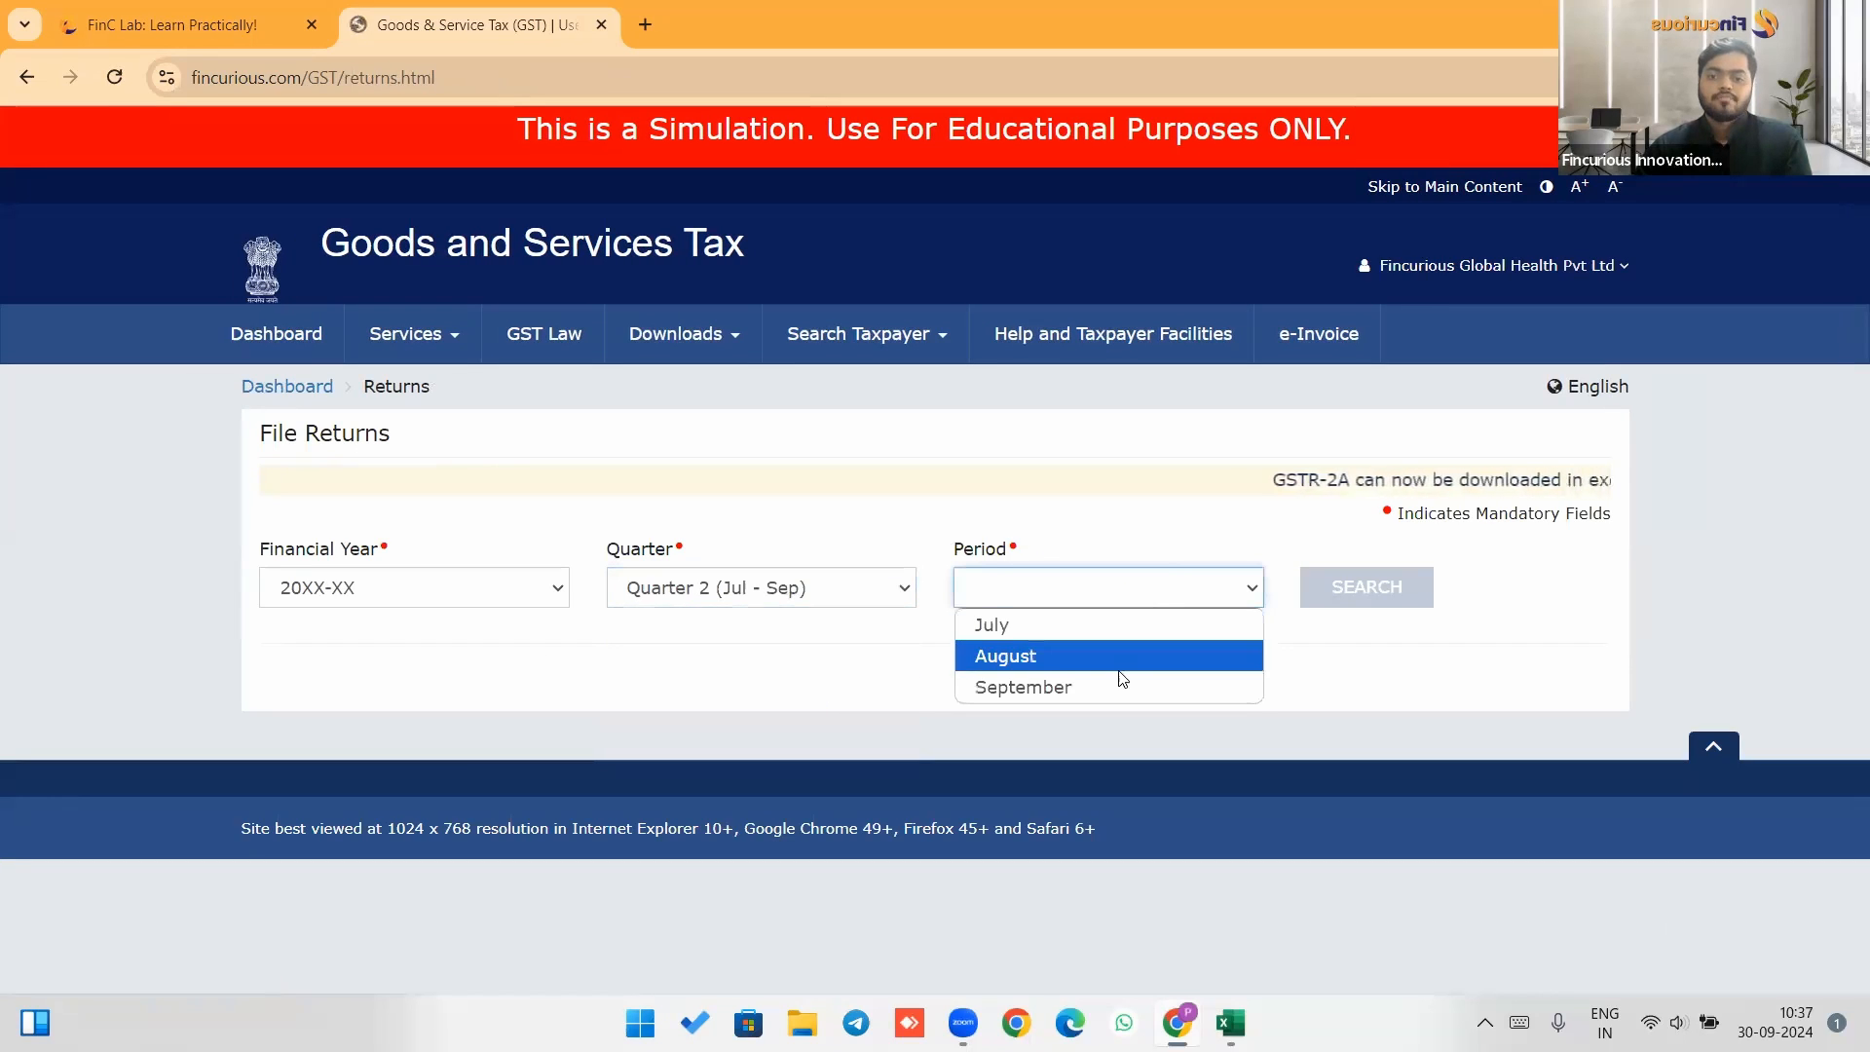
pyautogui.click(1120, 652)
pyautogui.click(1381, 589)
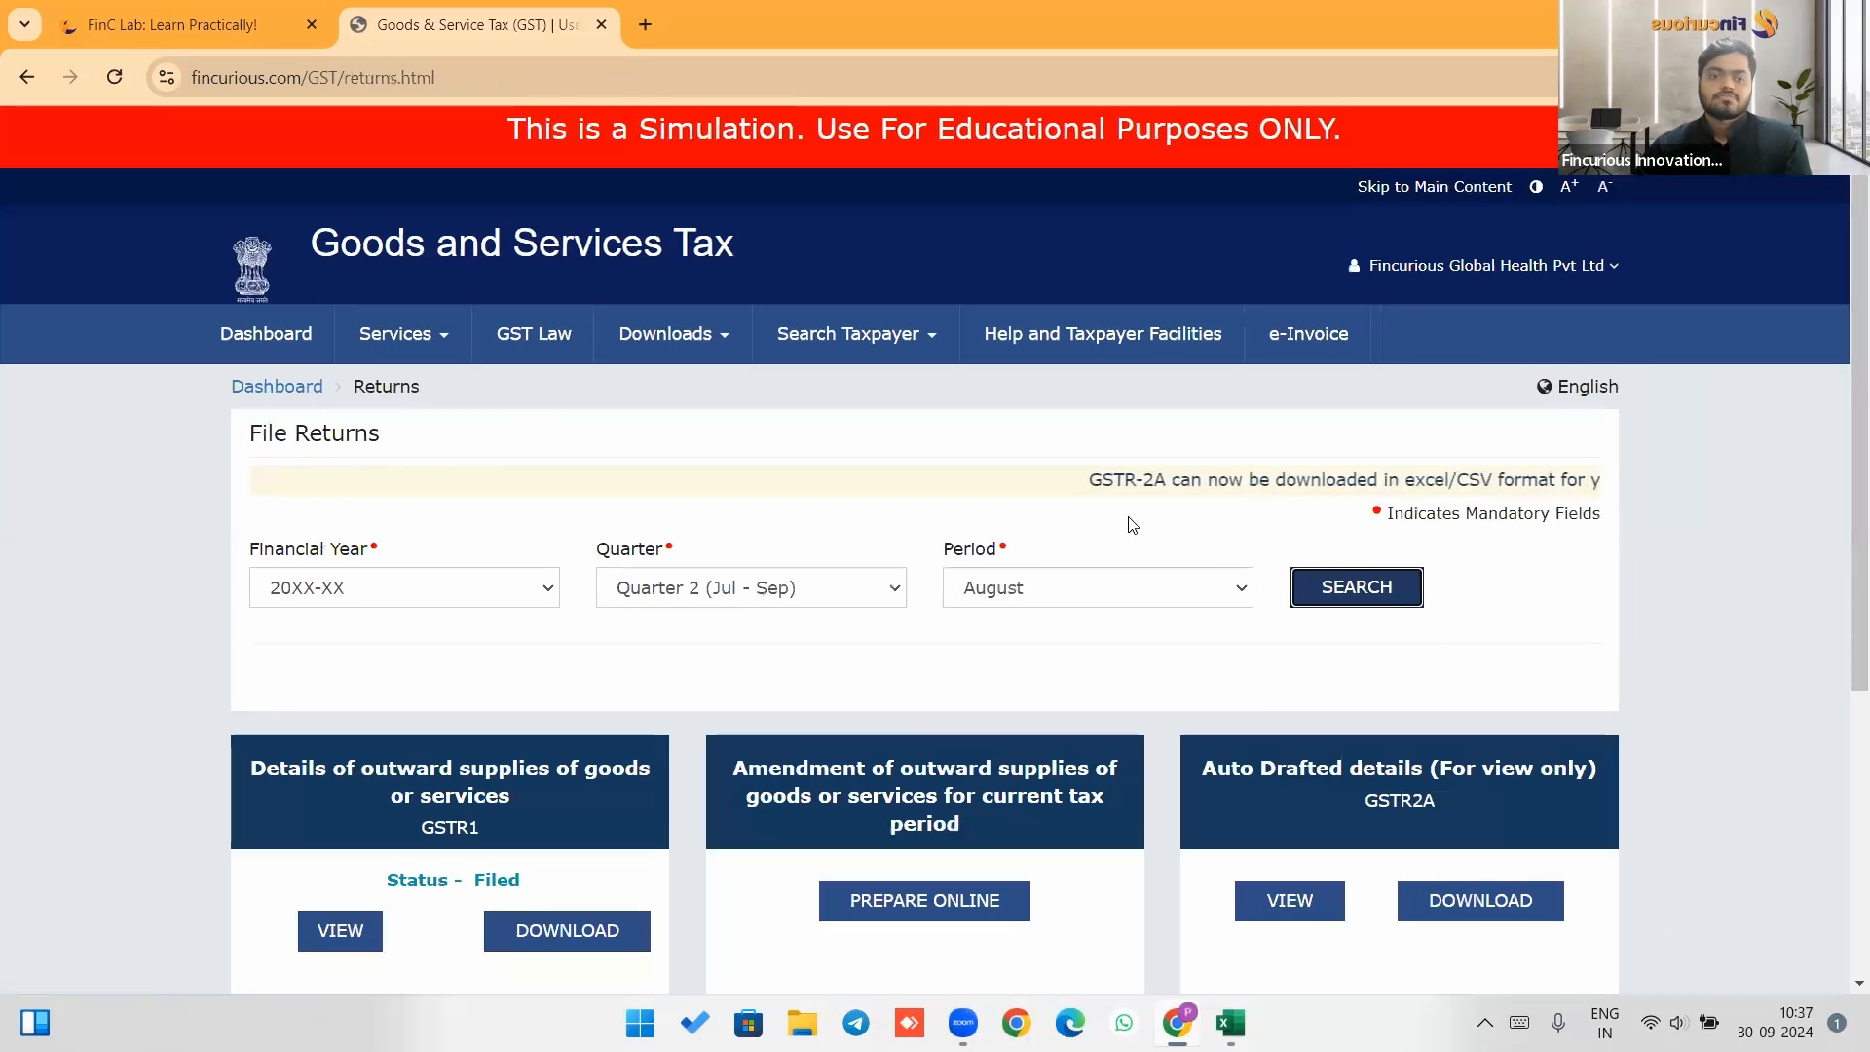
# Prepare the GSTR-3B monthly return online, choosing NO for filing a Nil return.
pyautogui.scroll(-1, 1143, 511)
pyautogui.scroll(-4, 1150, 499)
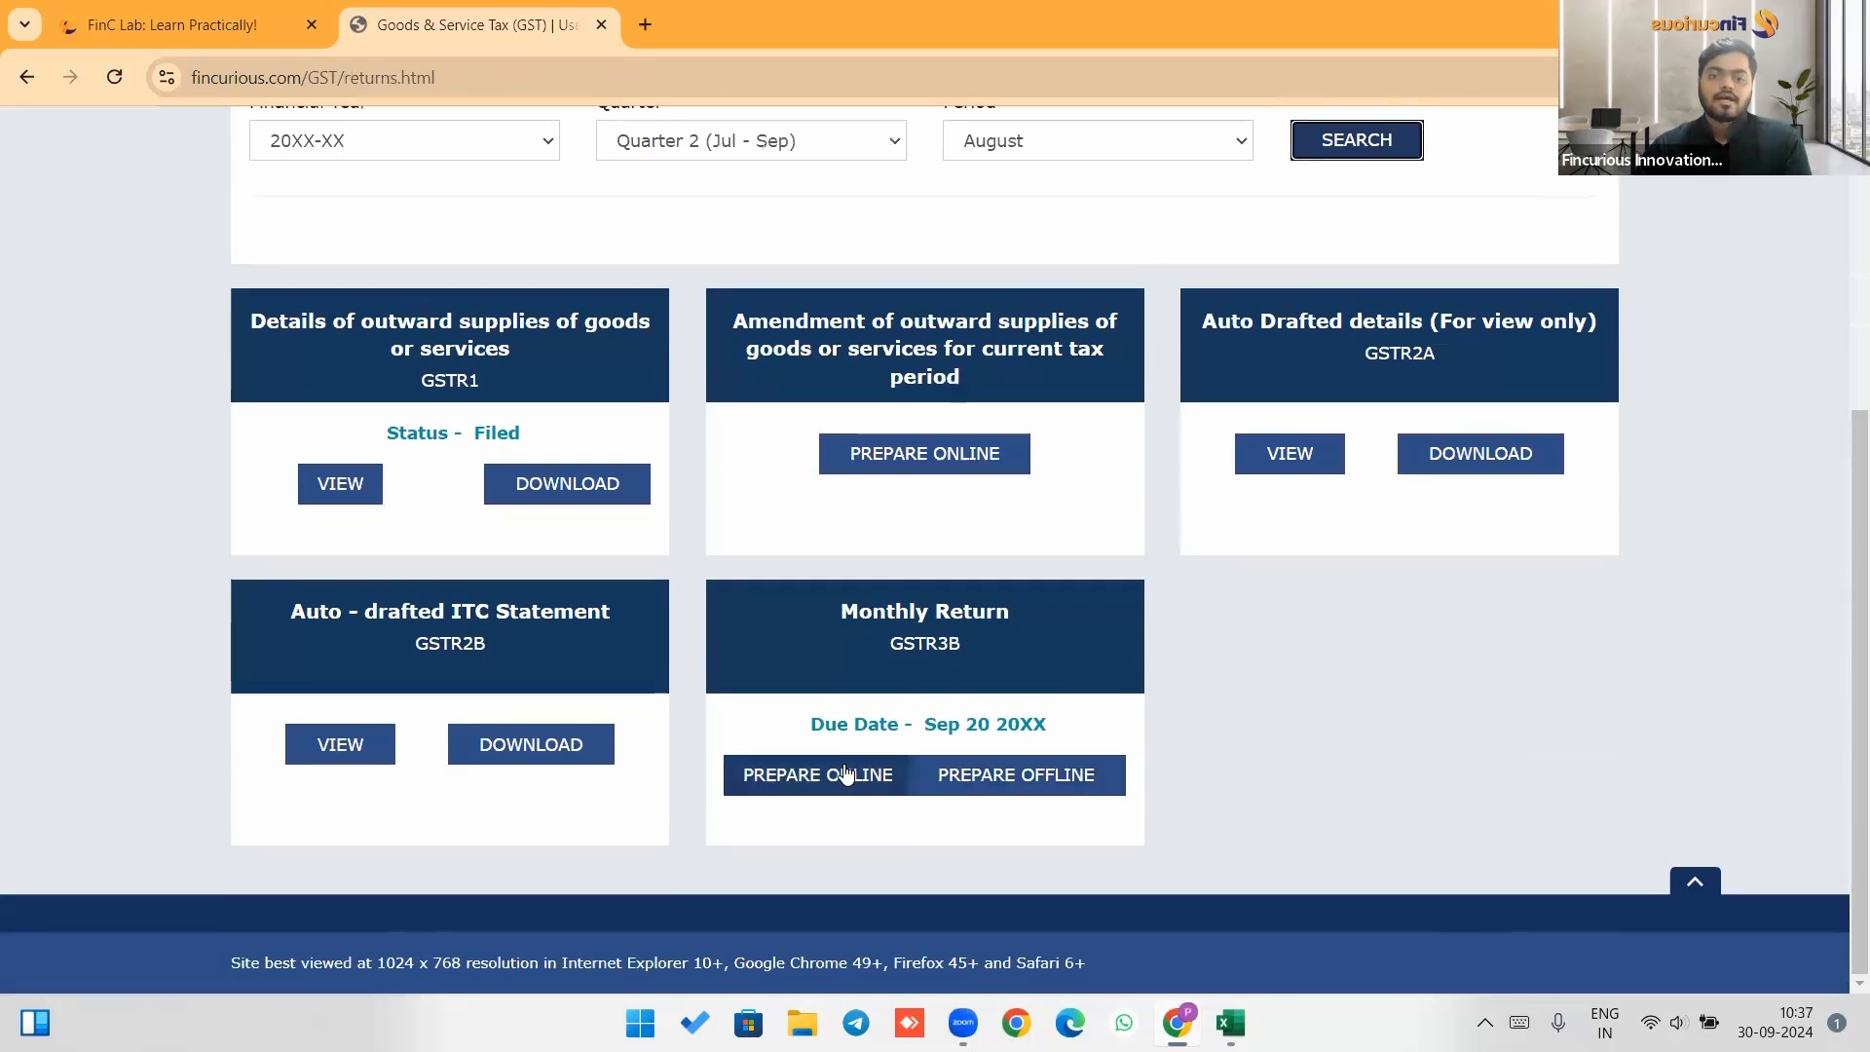
pyautogui.click(841, 779)
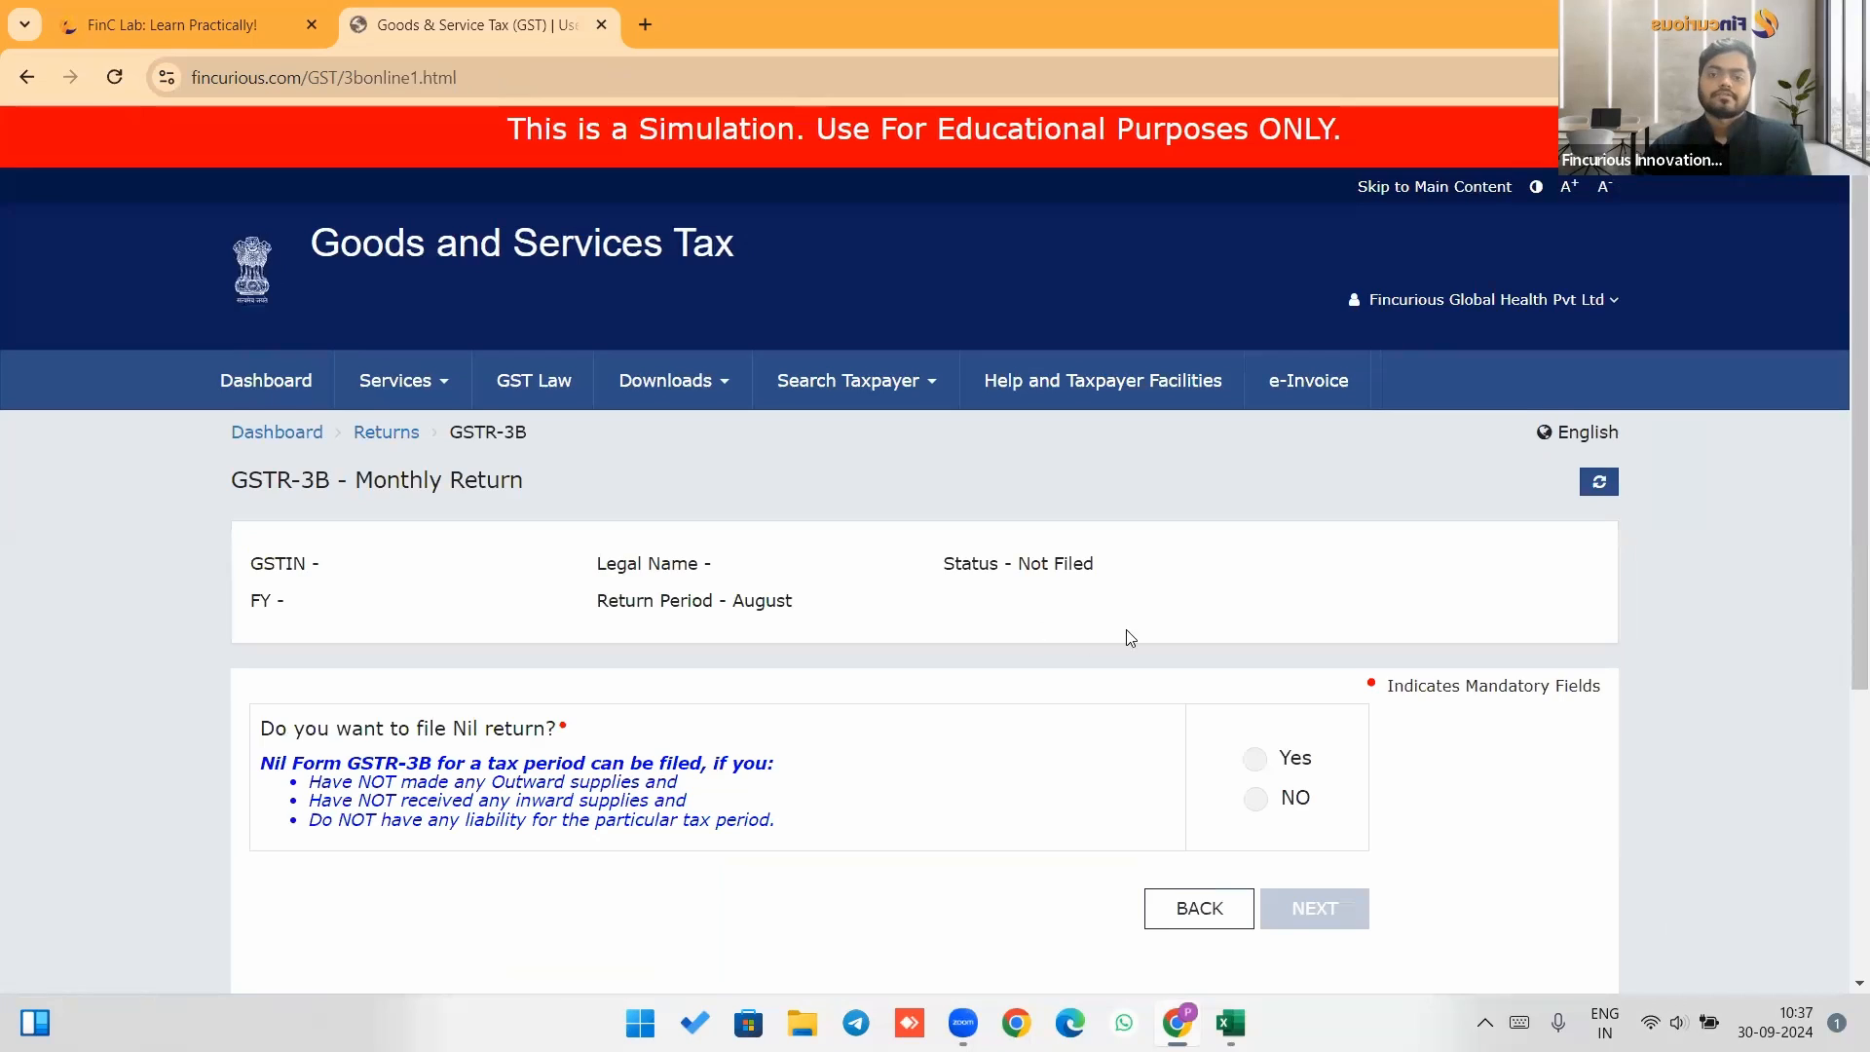
pyautogui.scroll(-2, 1266, 601)
pyautogui.click(1255, 554)
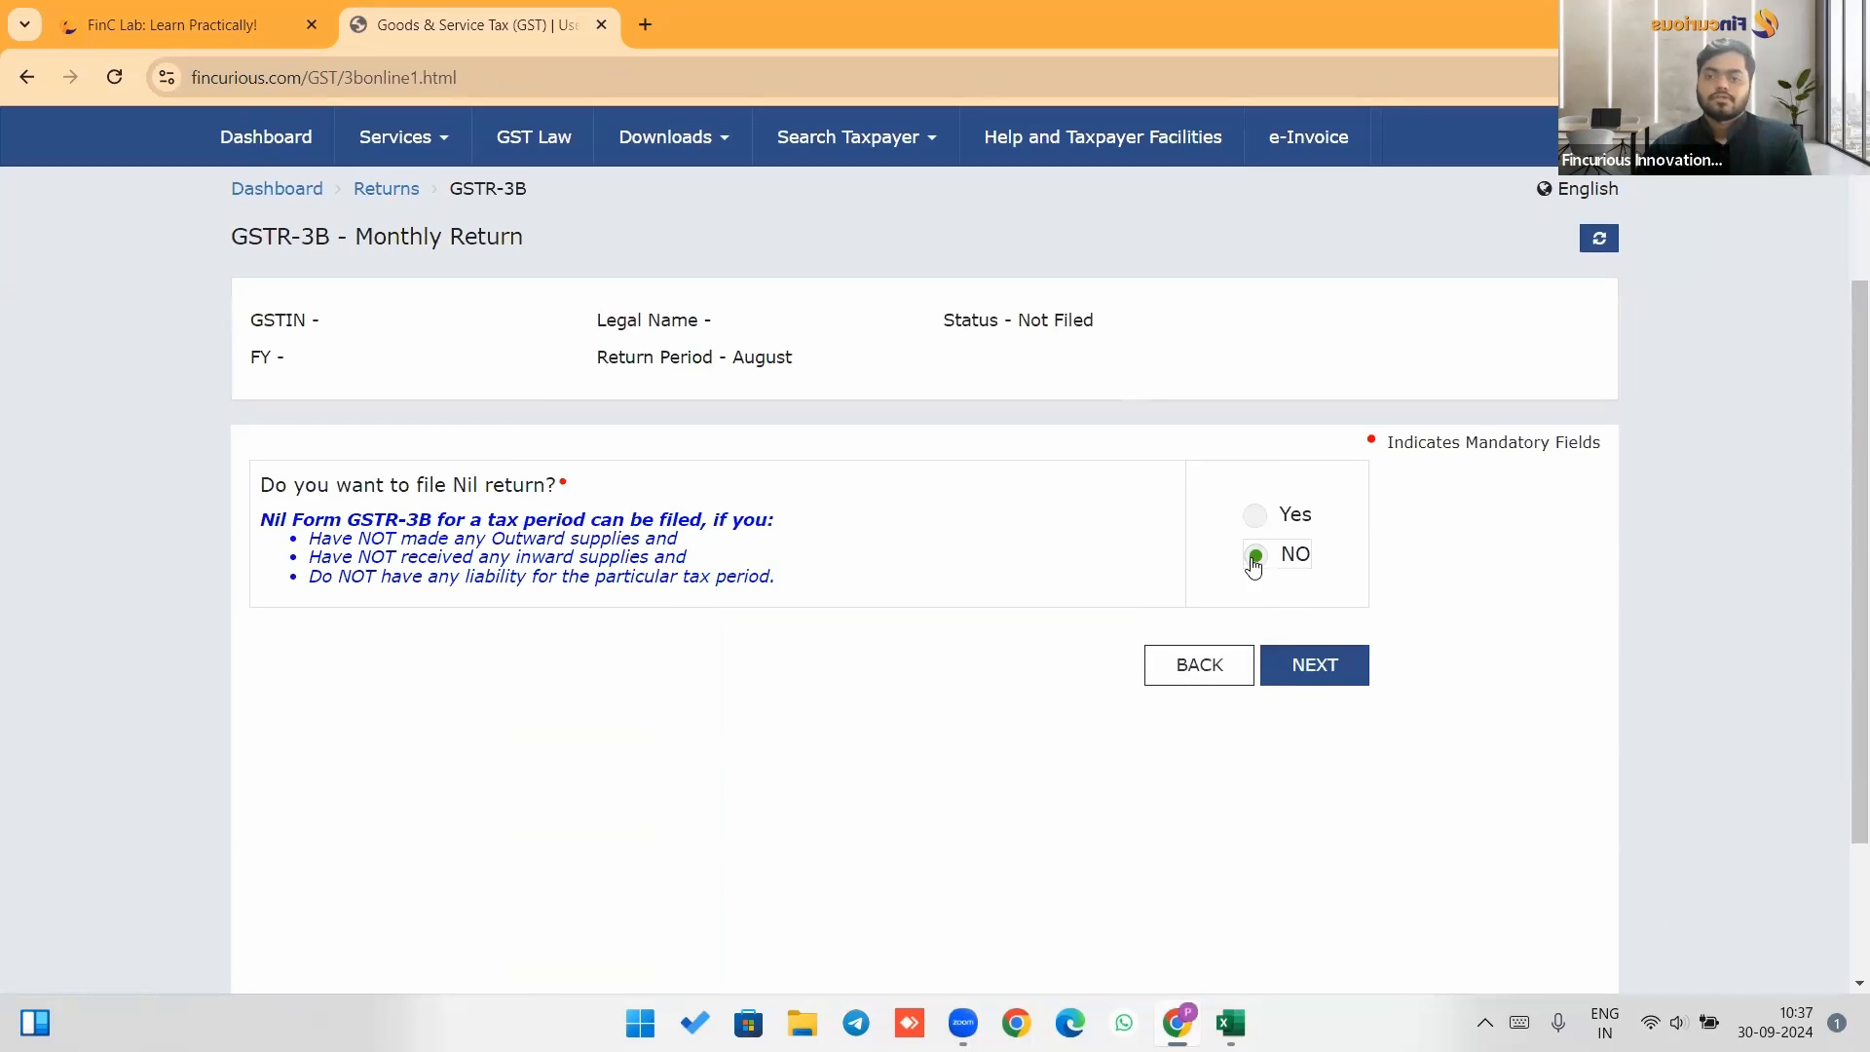
pyautogui.click(1305, 665)
# Save the GSTR-3B return from its summary page.
pyautogui.scroll(-4, 1147, 502)
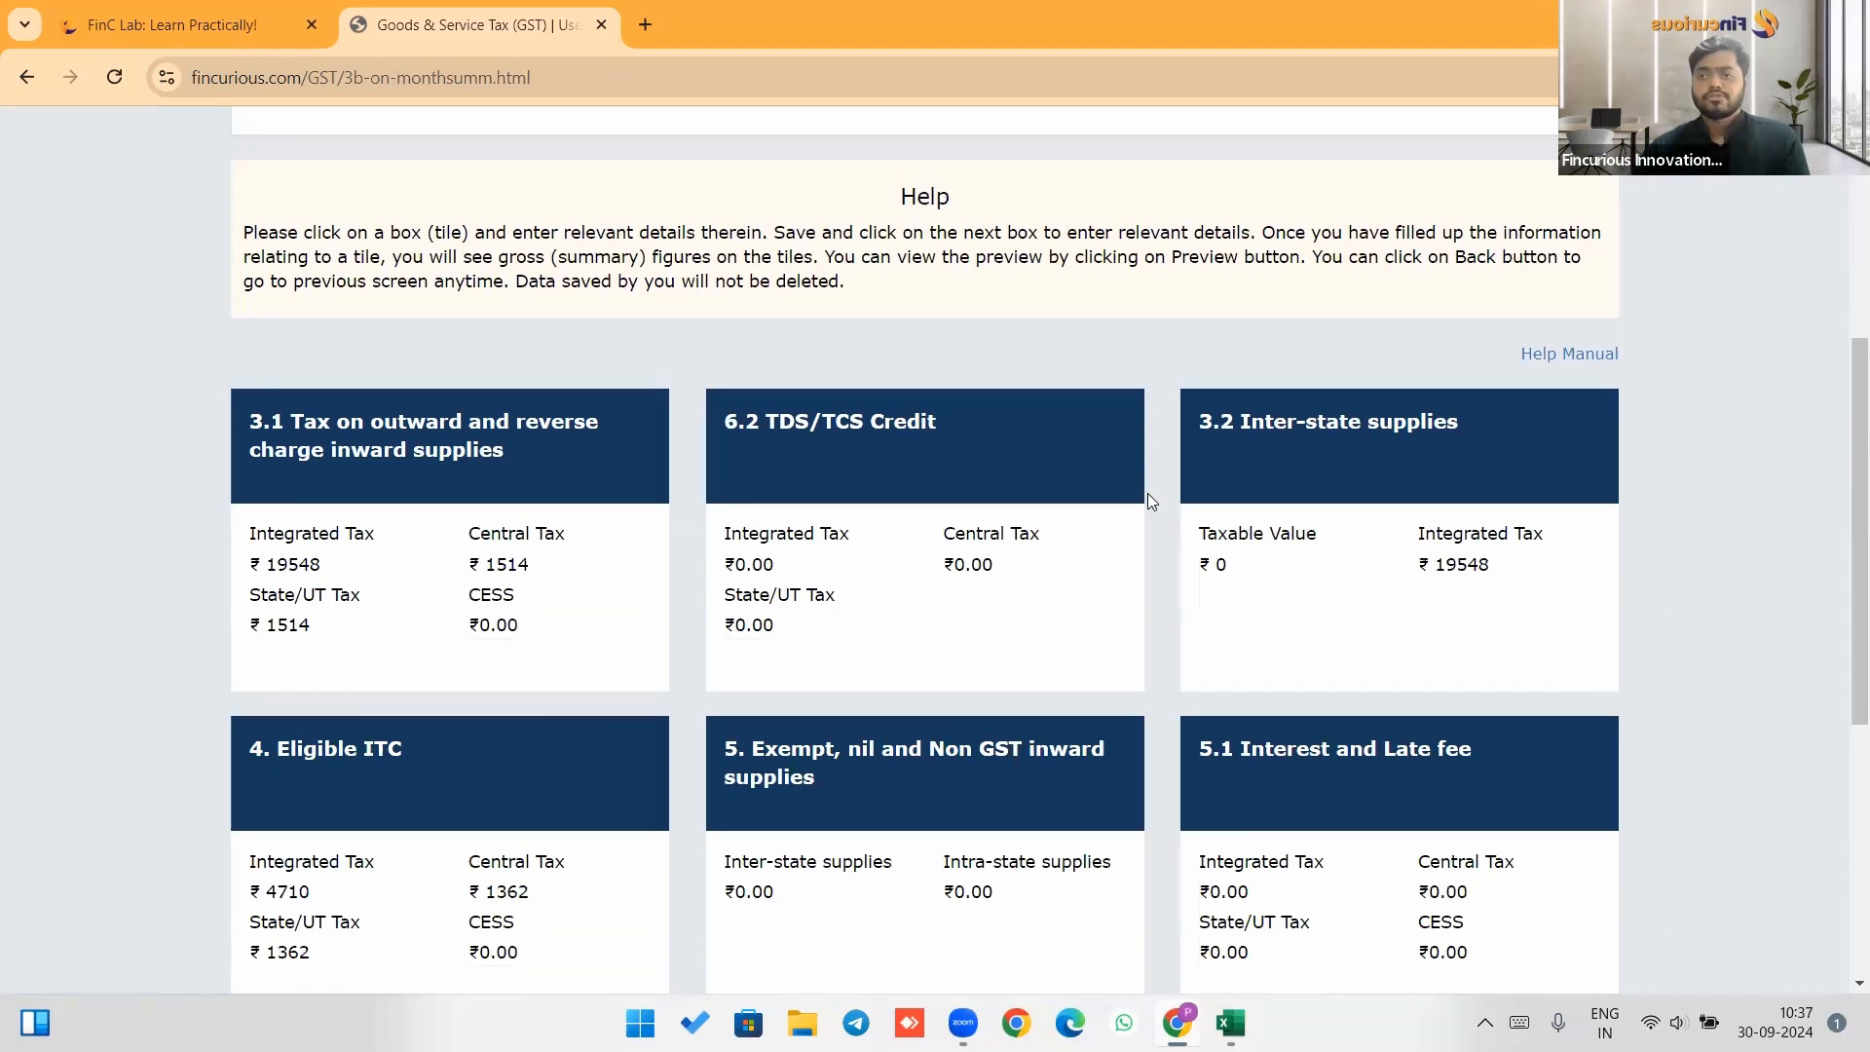
pyautogui.scroll(-3, 1150, 489)
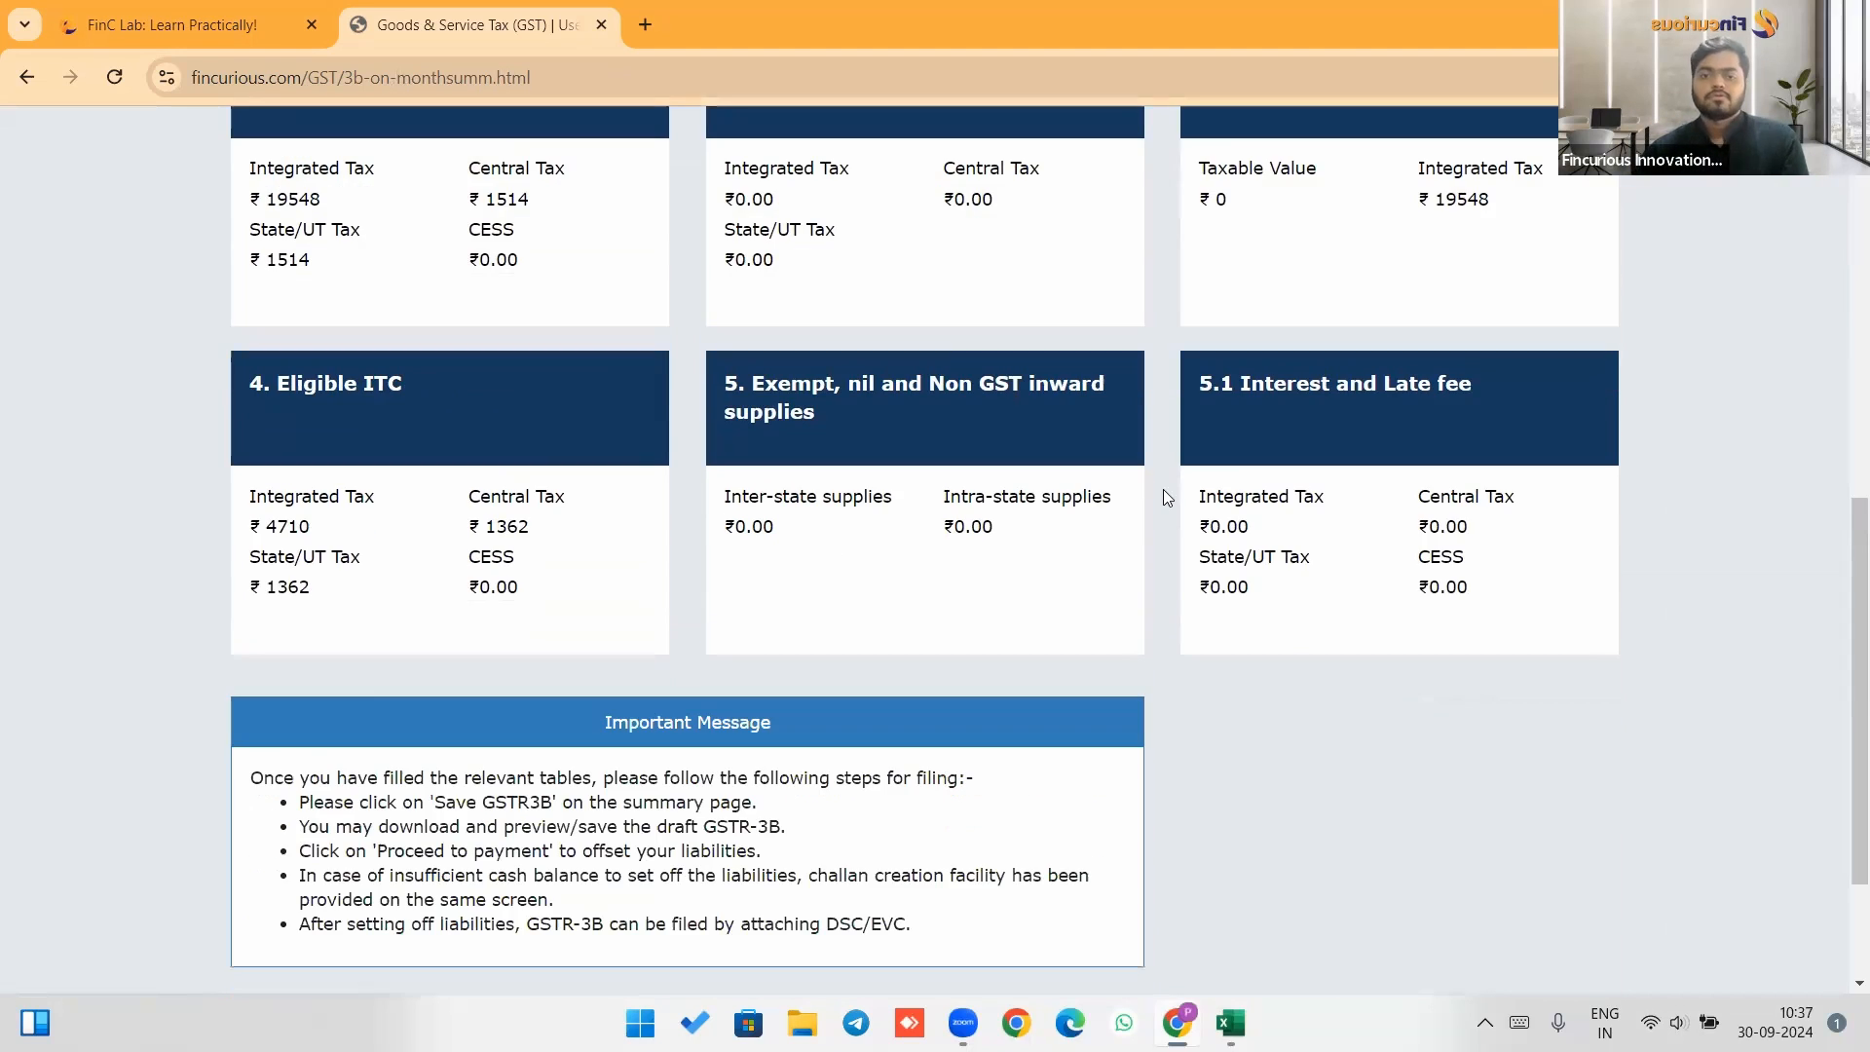
pyautogui.scroll(-2, 1165, 489)
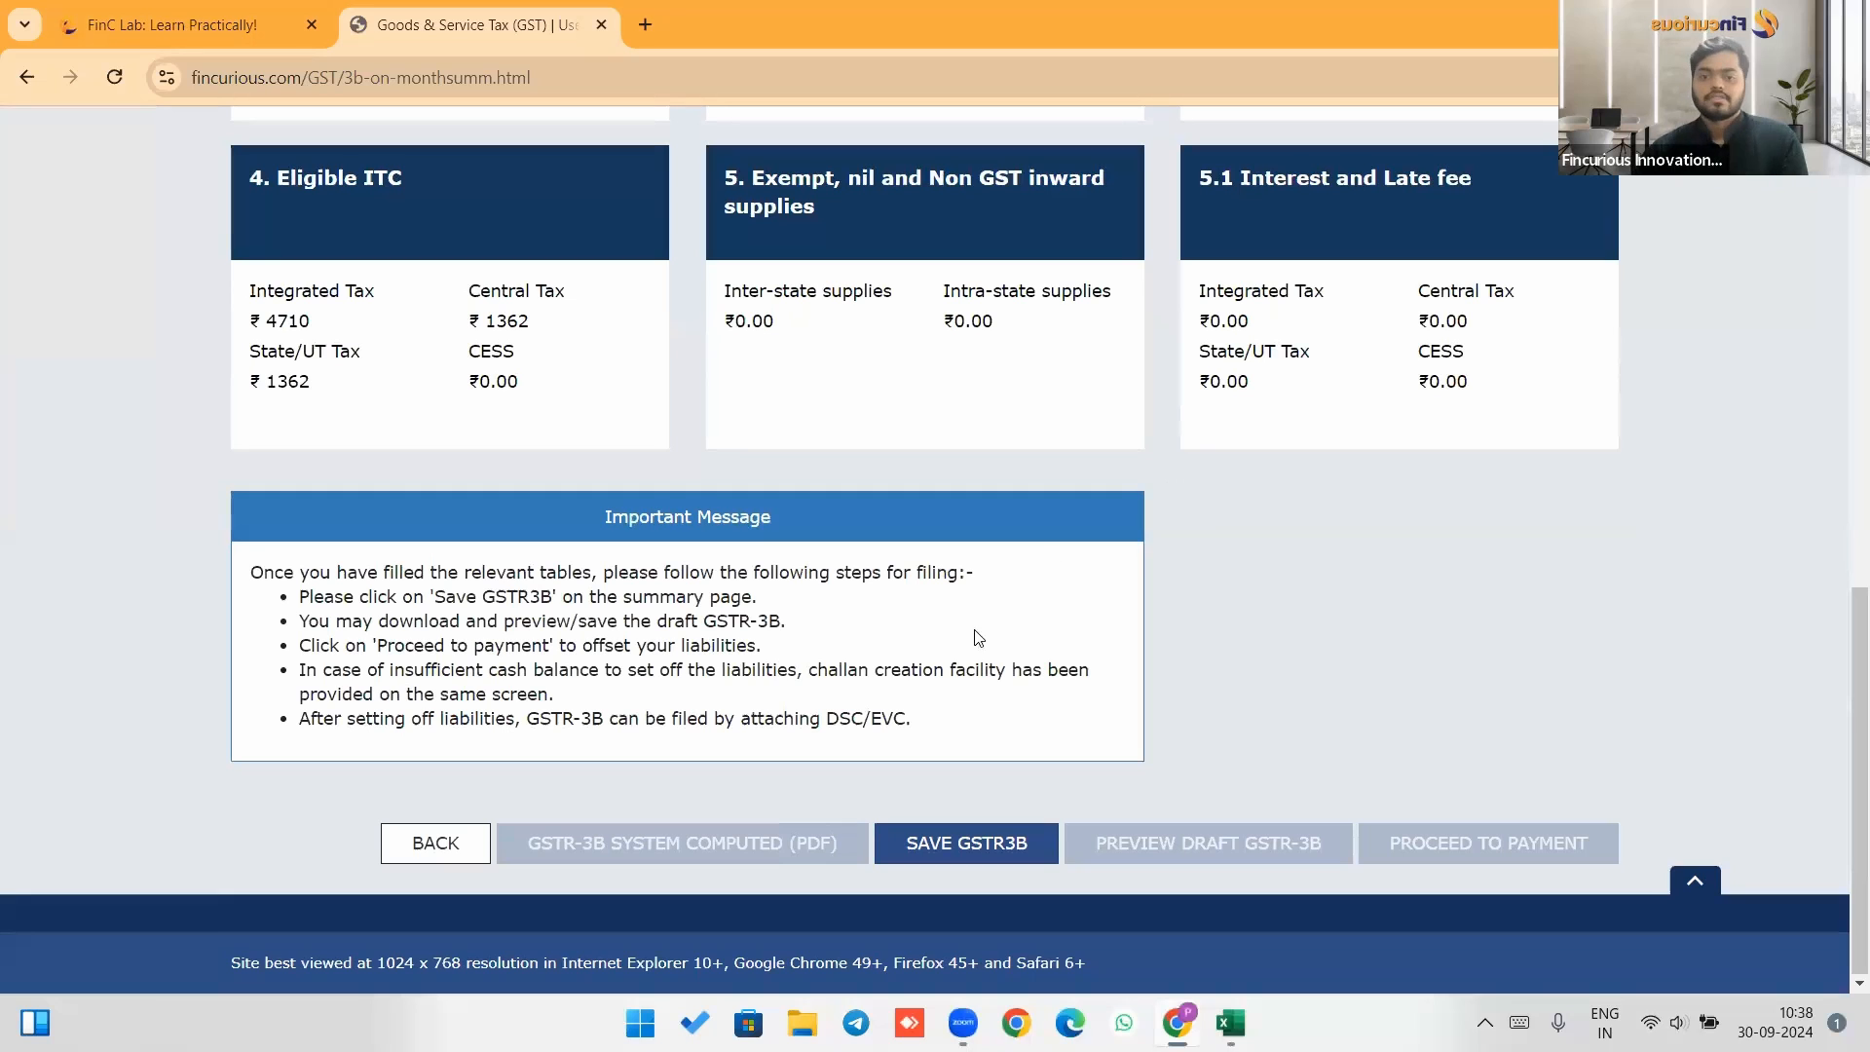
pyautogui.click(985, 851)
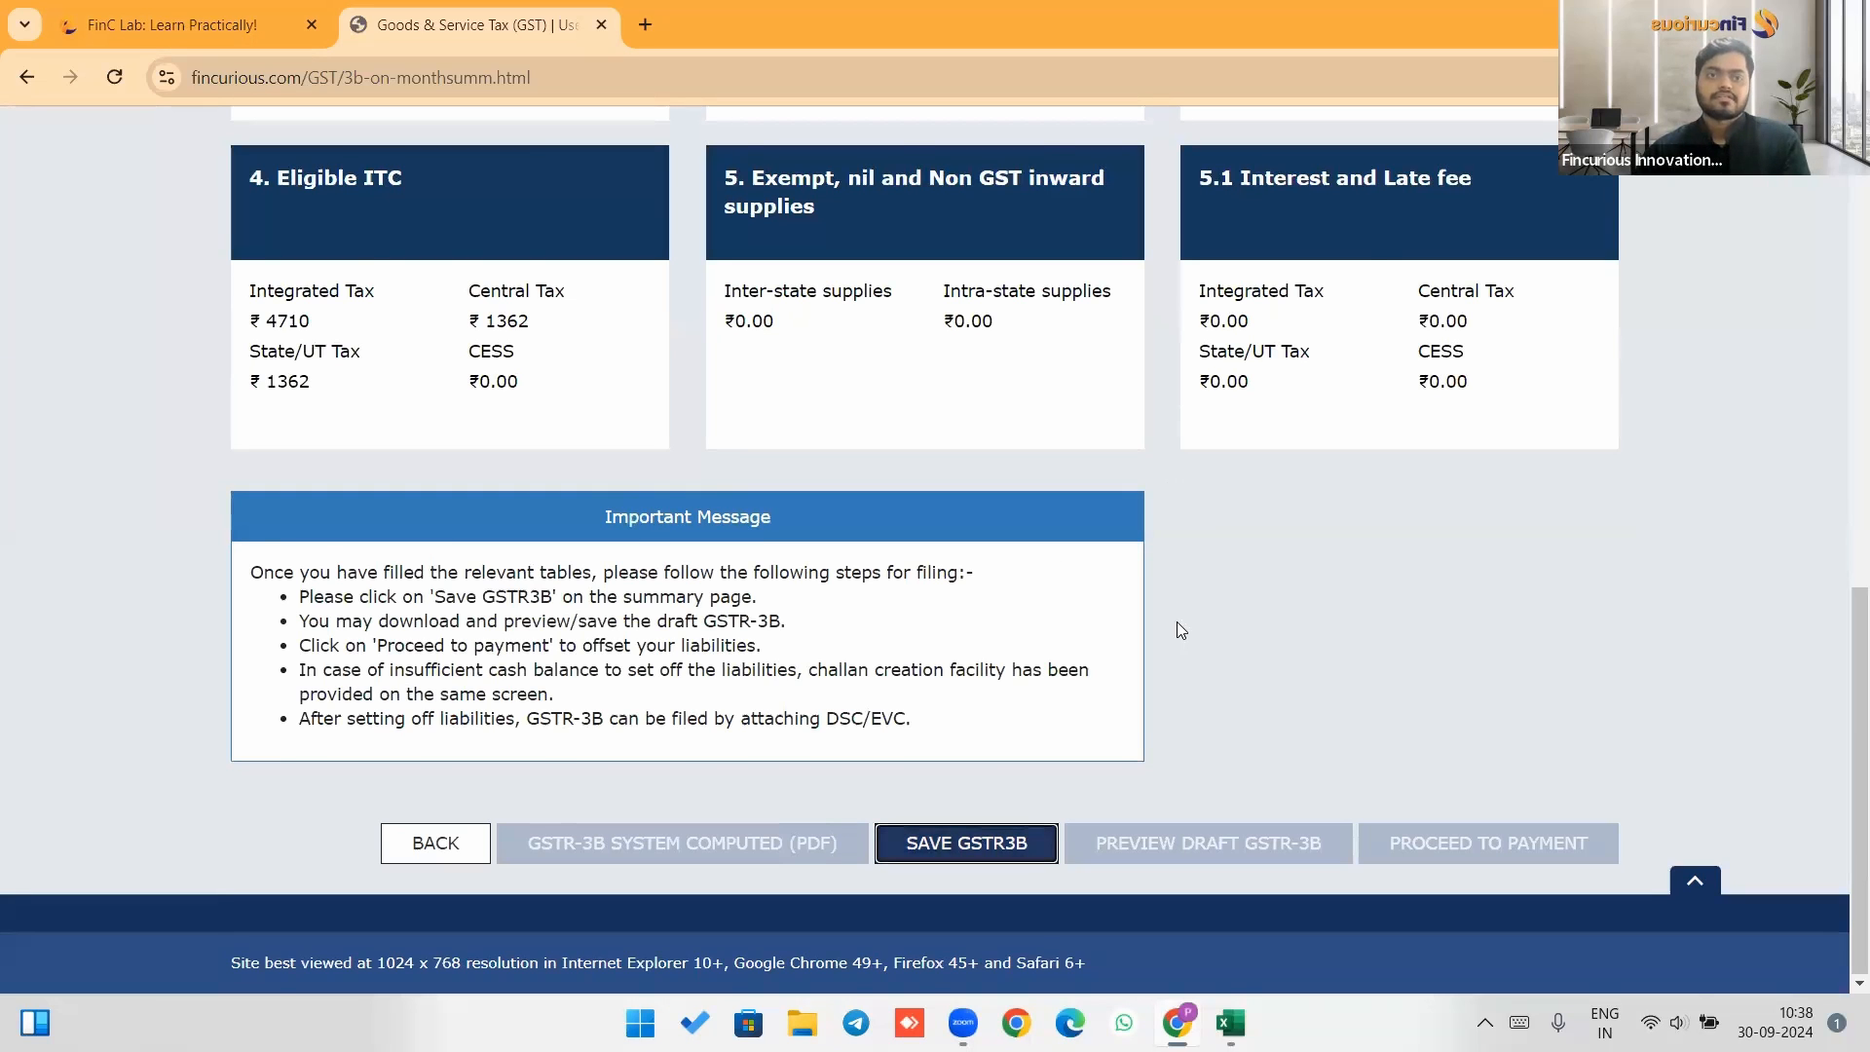
# Proceed to payment of tax, accepting the input tax credit variance notice.
pyautogui.scroll(-10, 1176, 622)
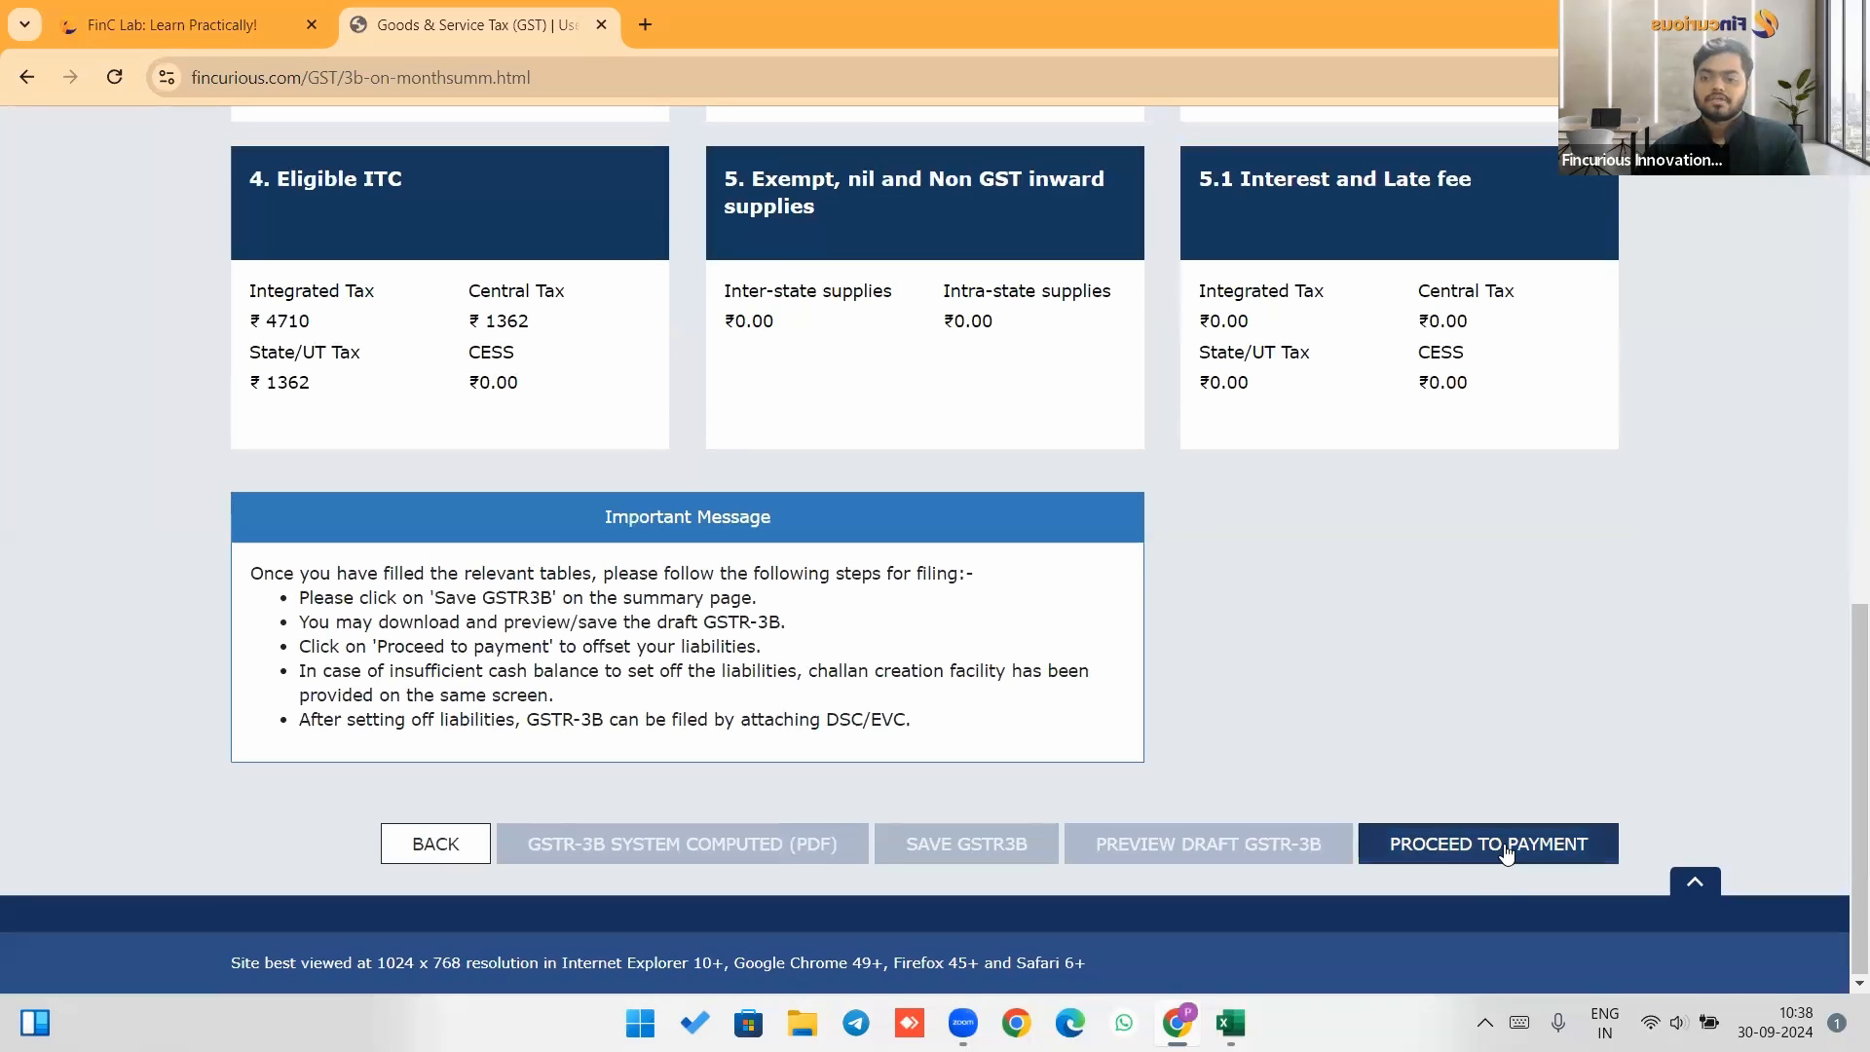
pyautogui.click(1549, 845)
pyautogui.click(1056, 353)
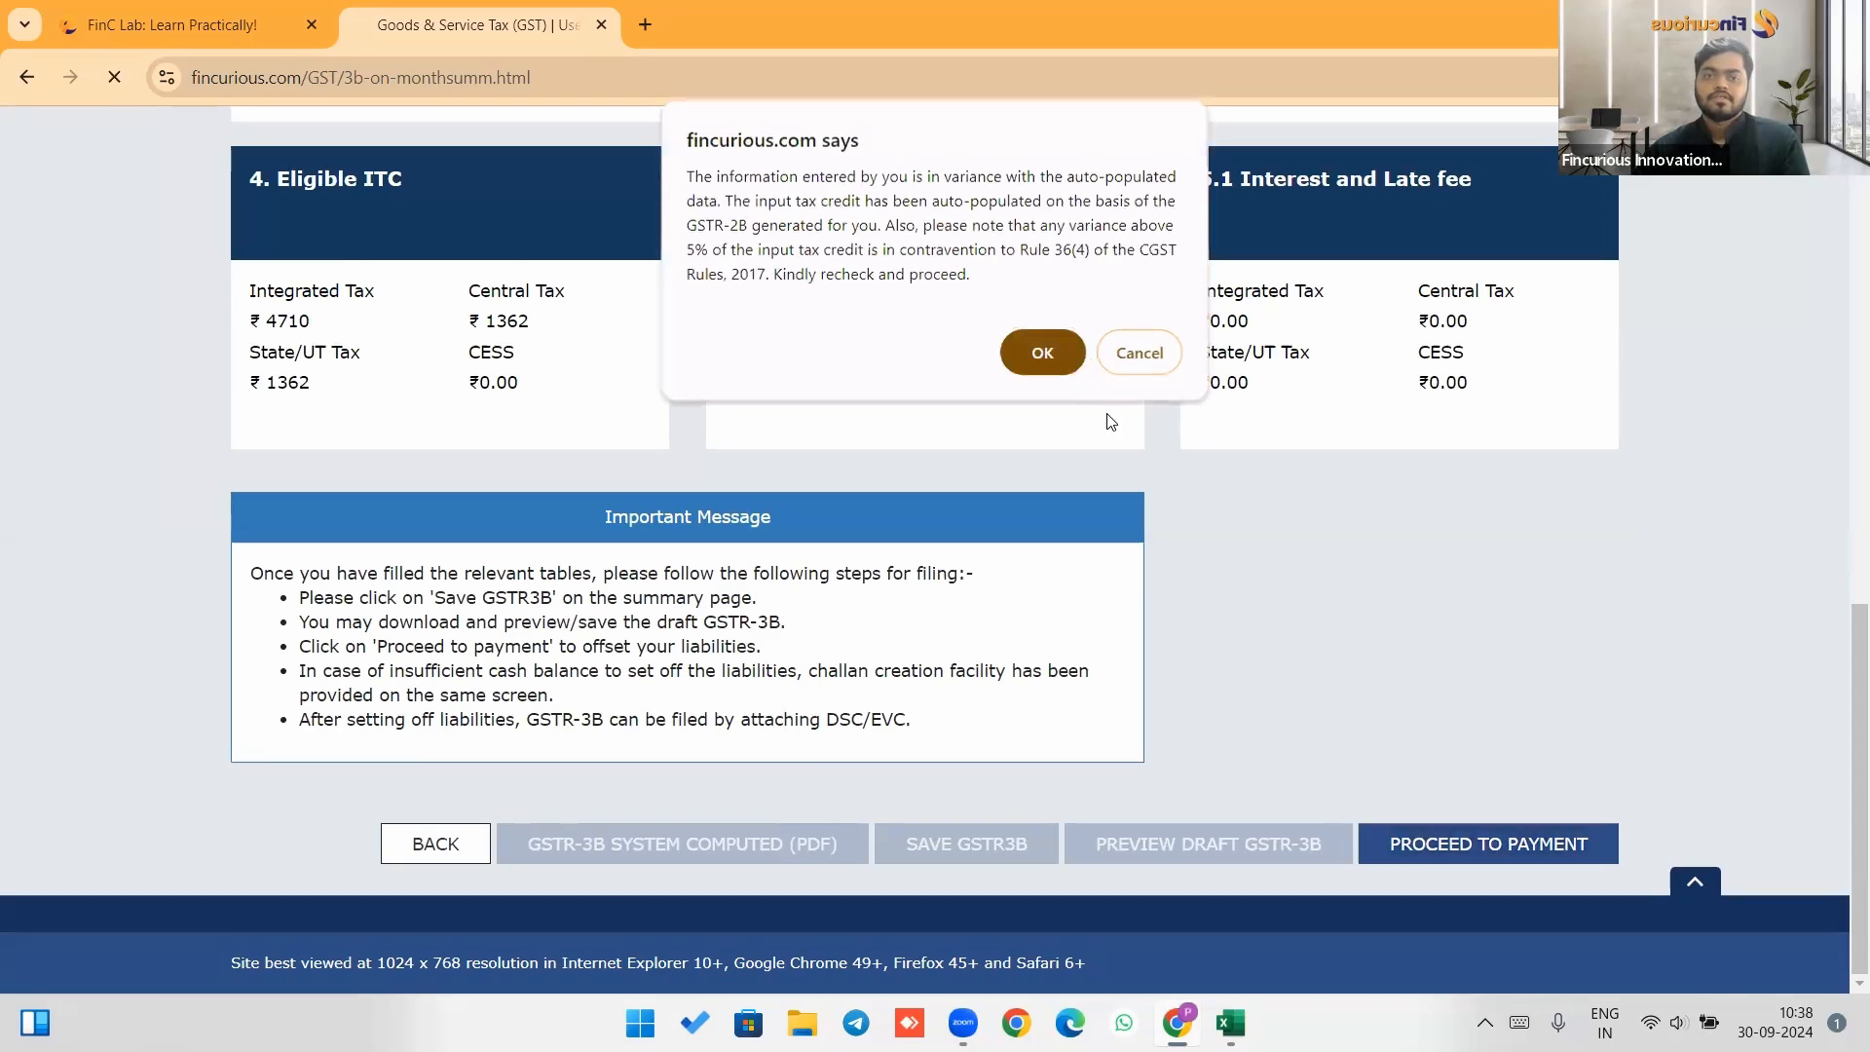
# Review the cash and credit ledger balances and the payment of tax table.
pyautogui.scroll(-6, 1111, 417)
pyautogui.scroll(3, 1114, 418)
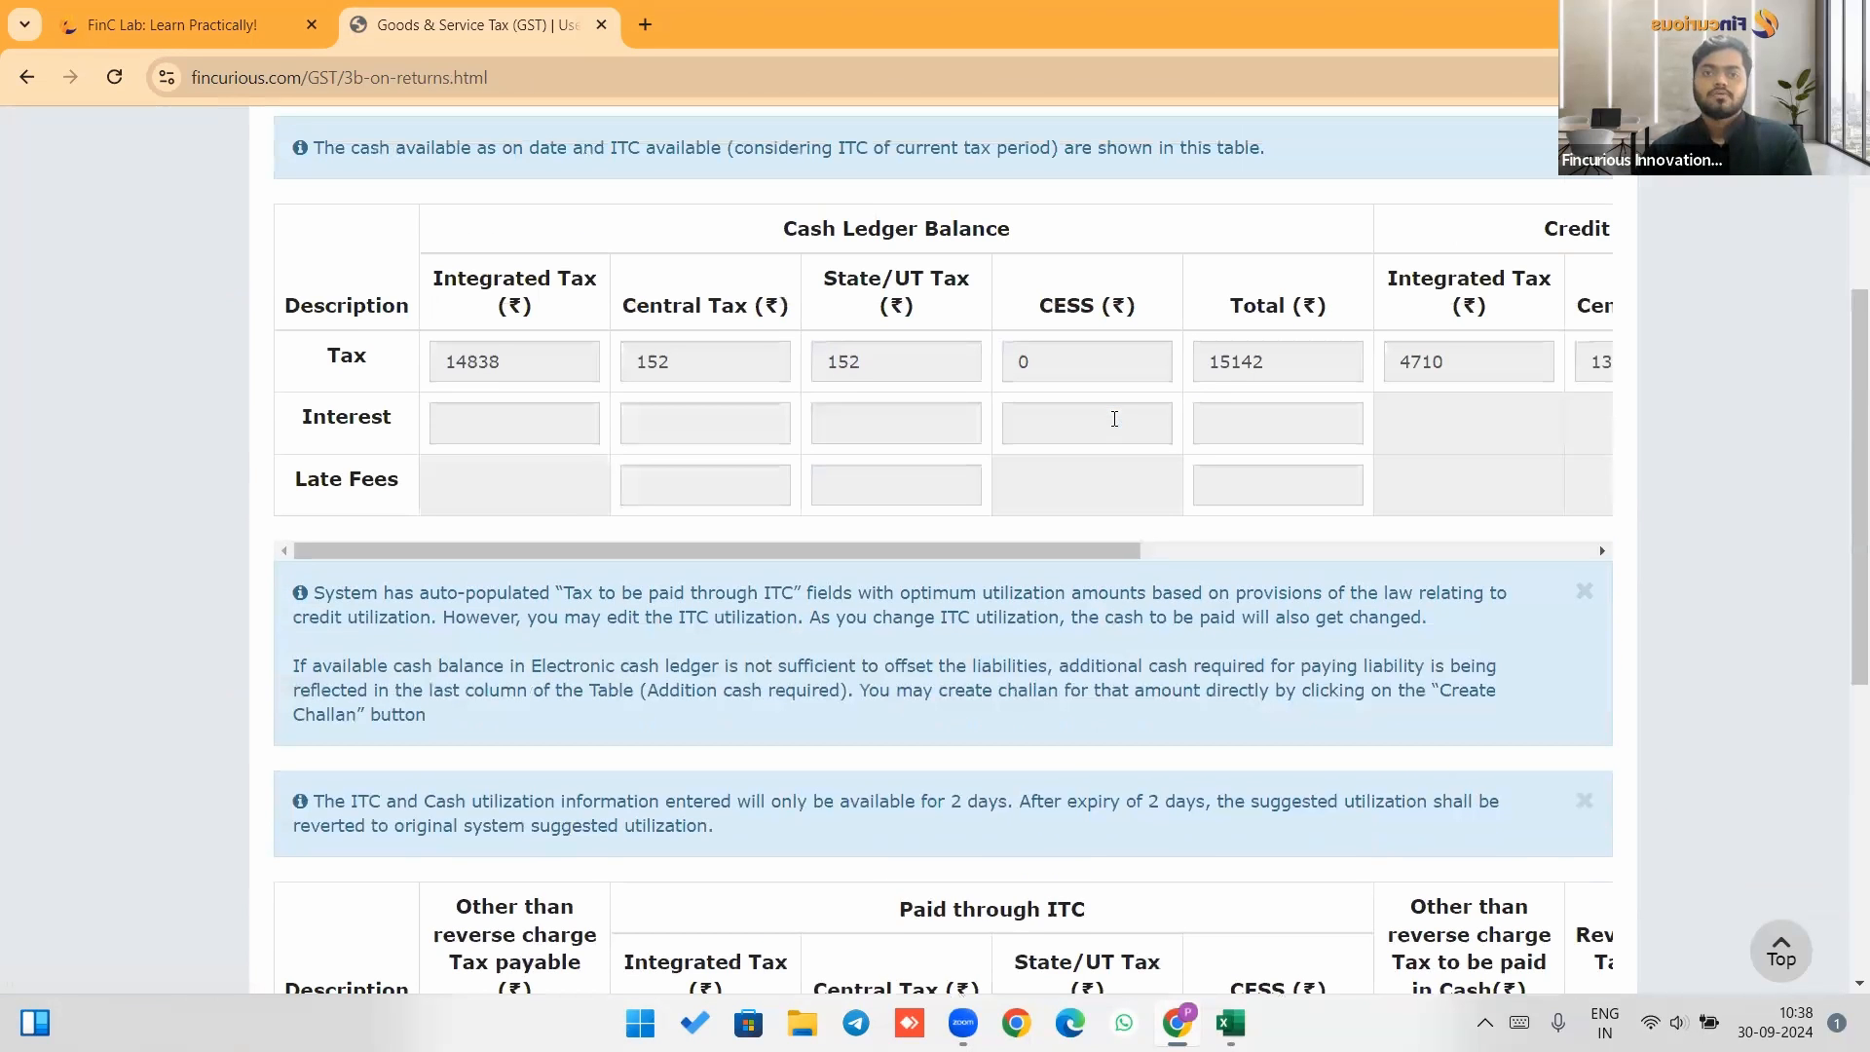
pyautogui.scroll(1, 962, 407)
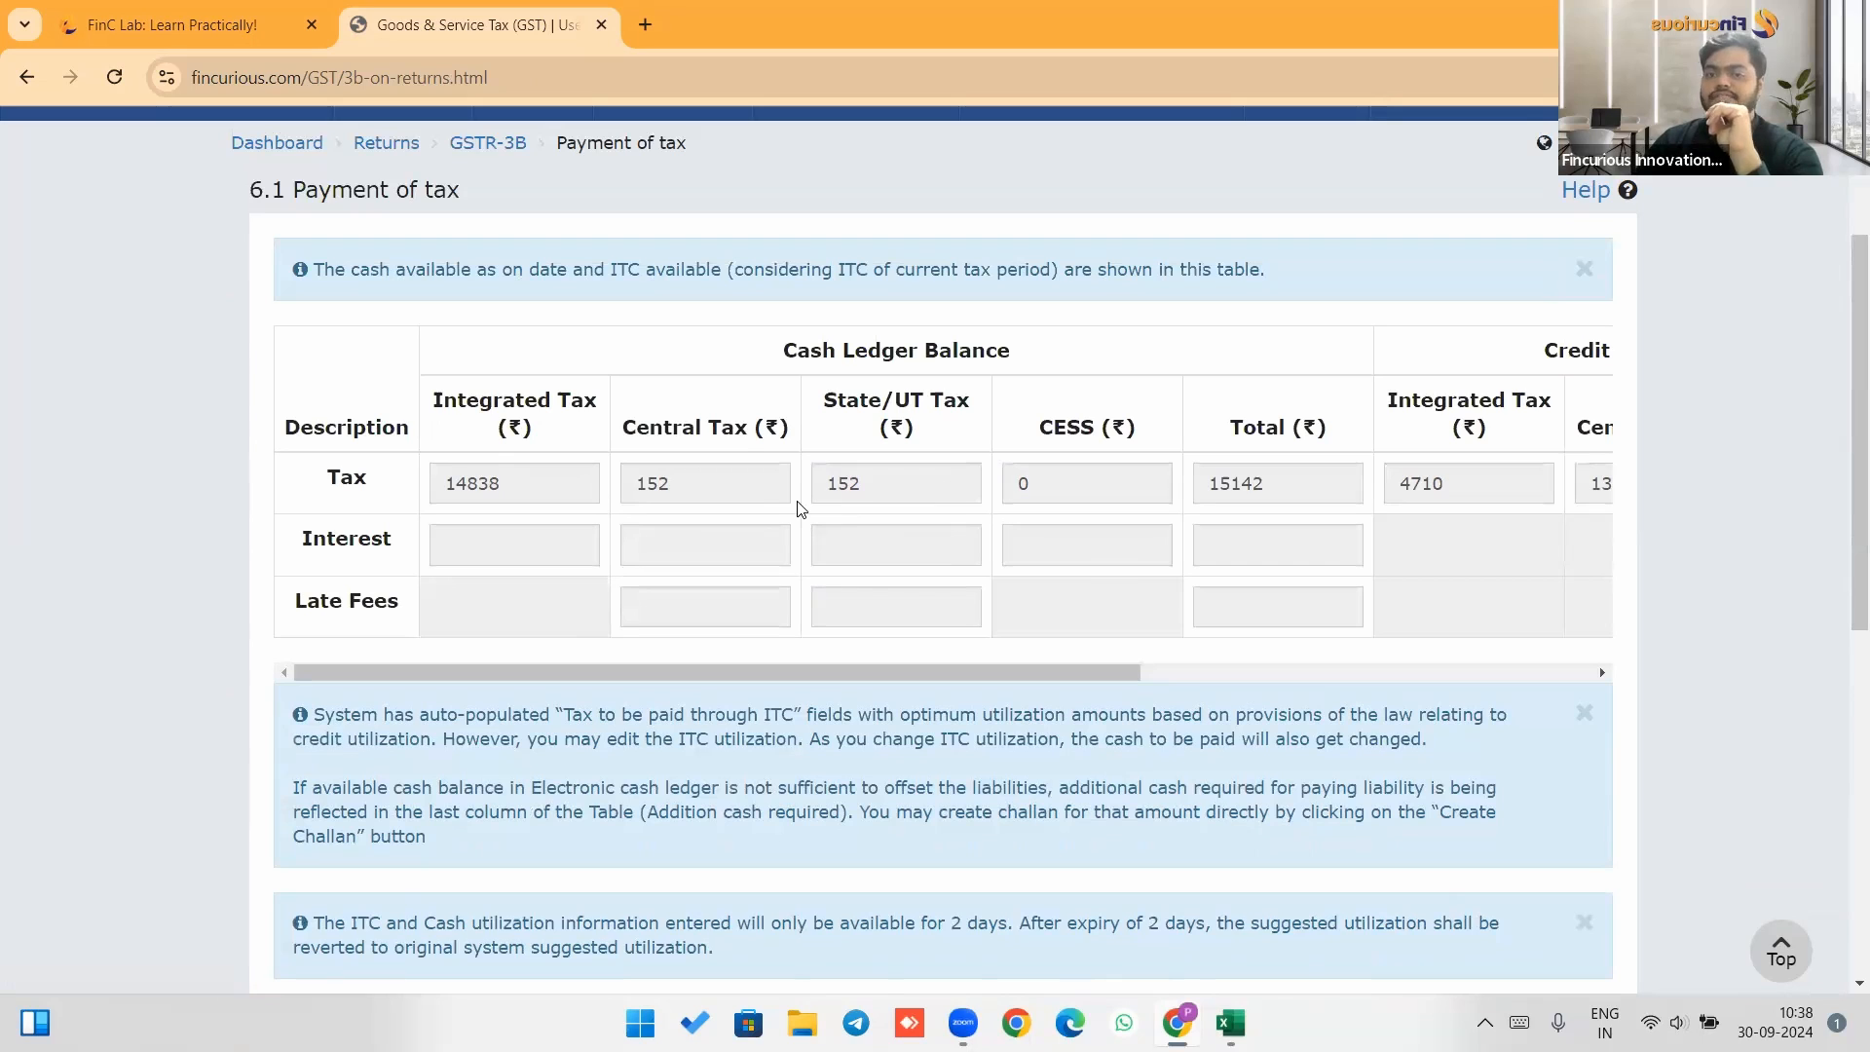
pyautogui.moveTo(816, 672); pyautogui.dragTo(1214, 703)
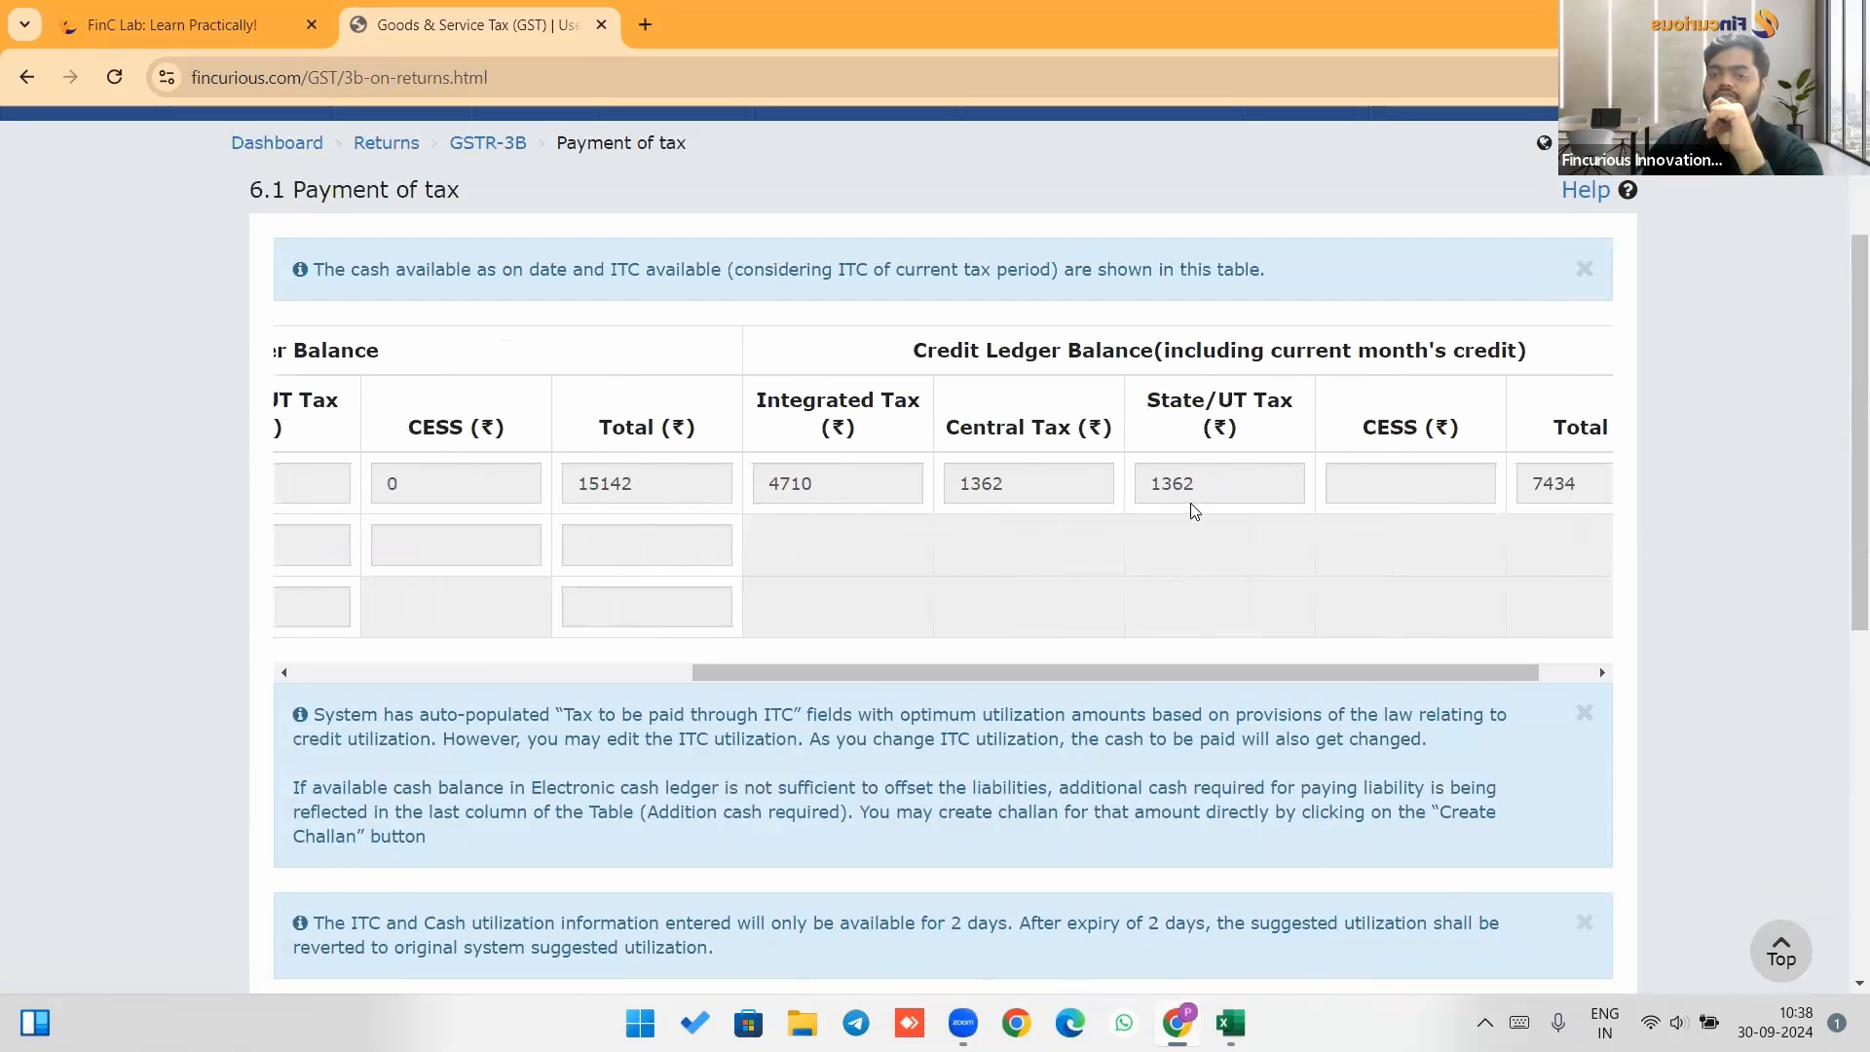
pyautogui.scroll(-5, 1200, 509)
pyautogui.scroll(-1, 1205, 511)
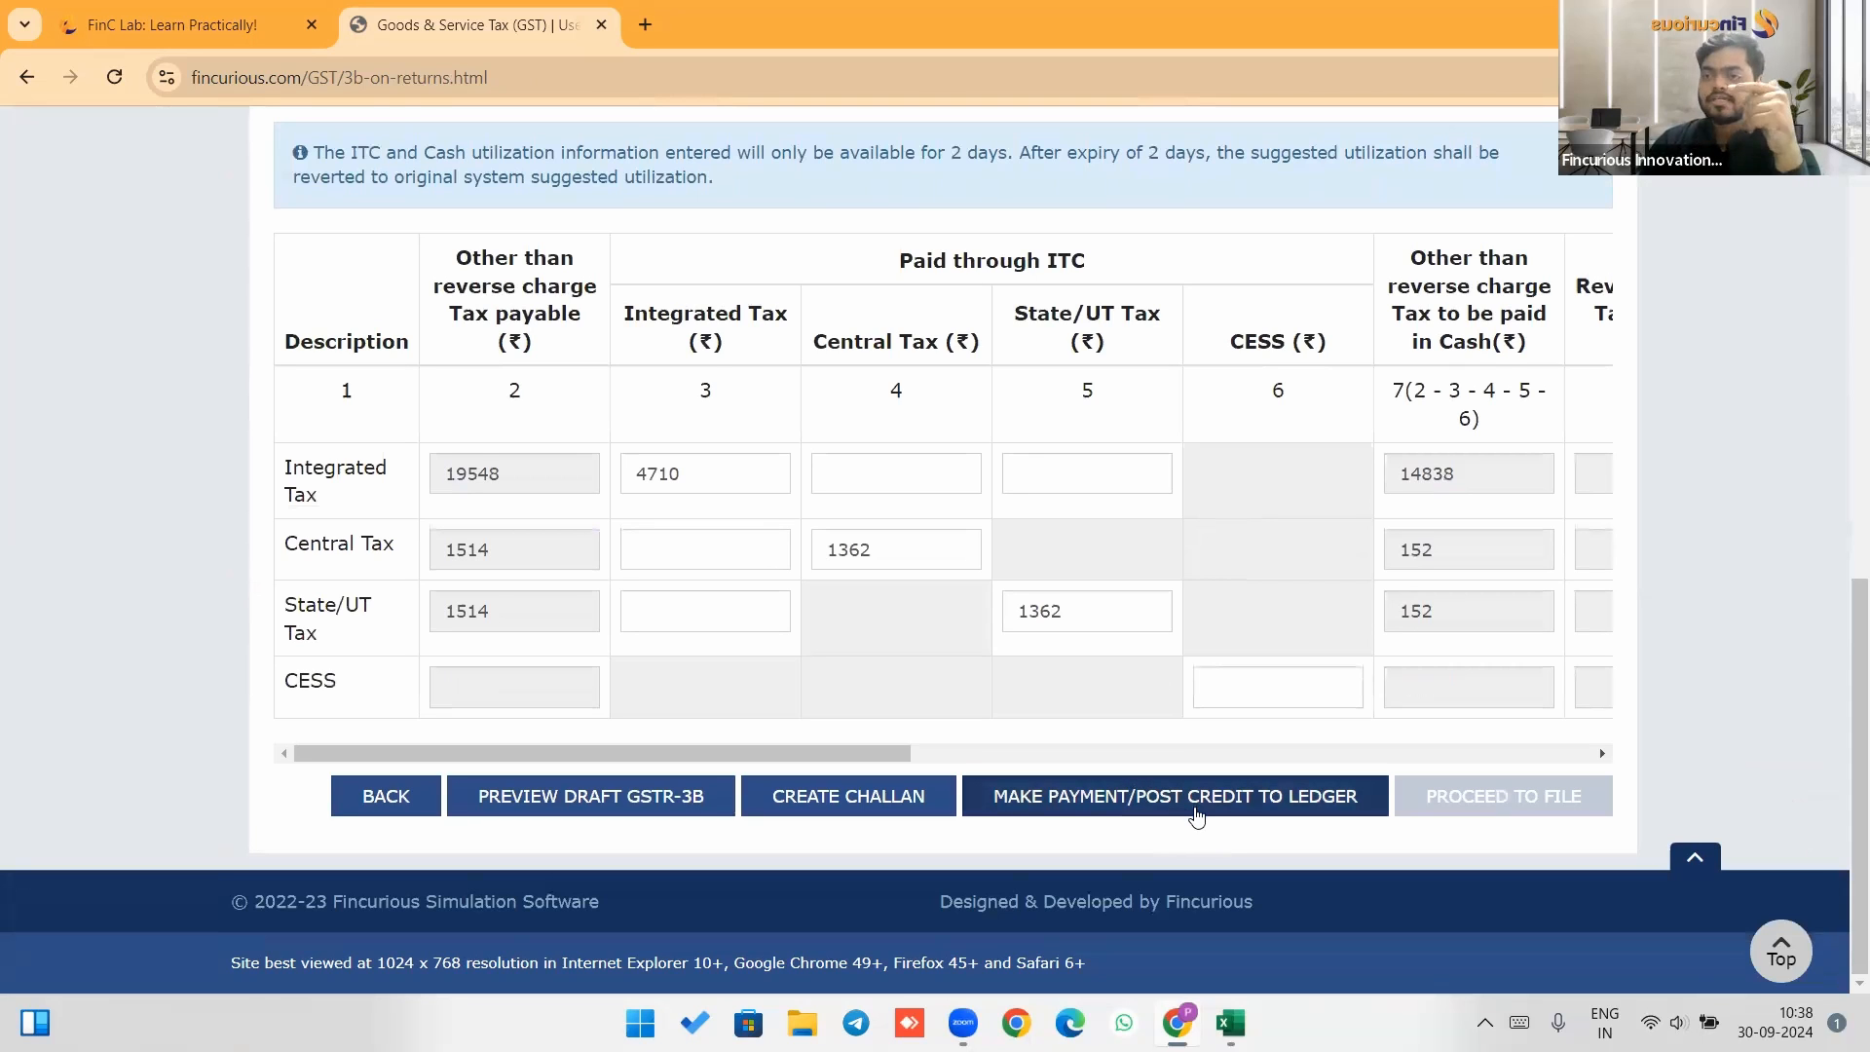
pyautogui.moveTo(1047, 770); pyautogui.dragTo(1702, 844)
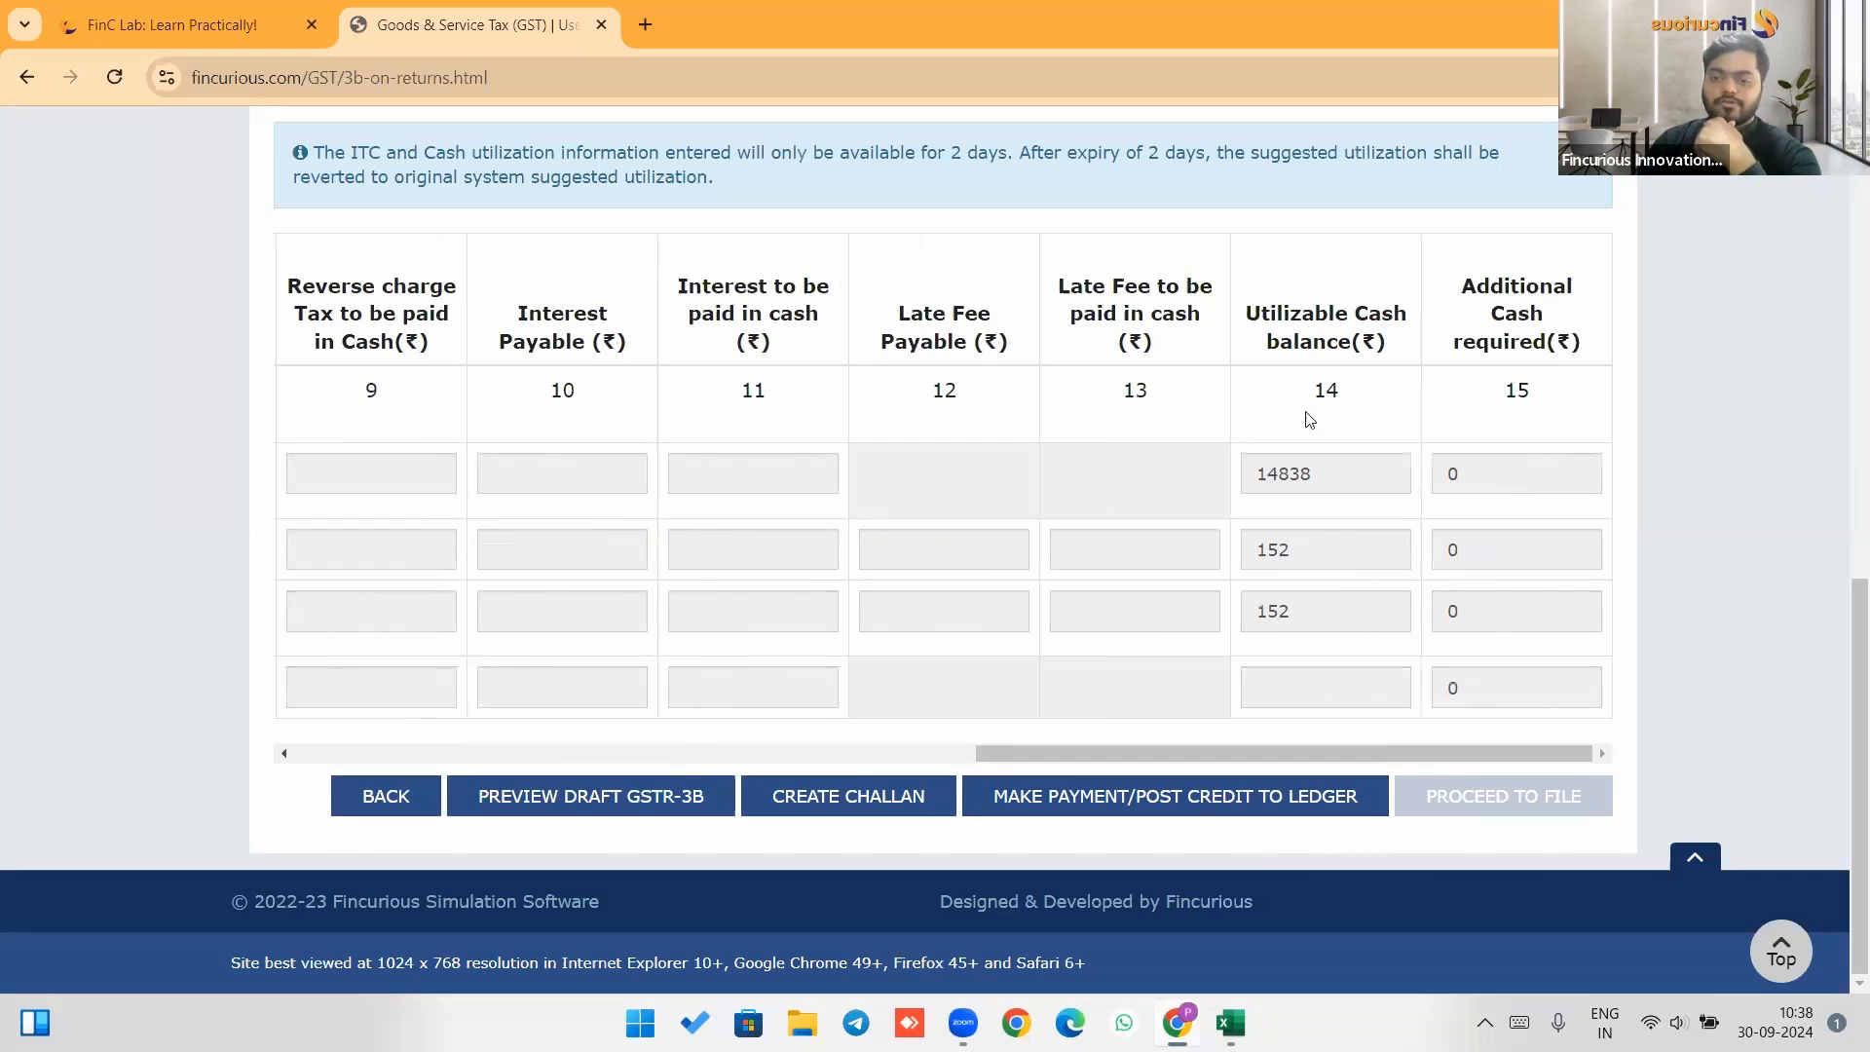
# Make payment and post credit to ledger, confirming the offset warning and success notice.
pyautogui.click(1192, 801)
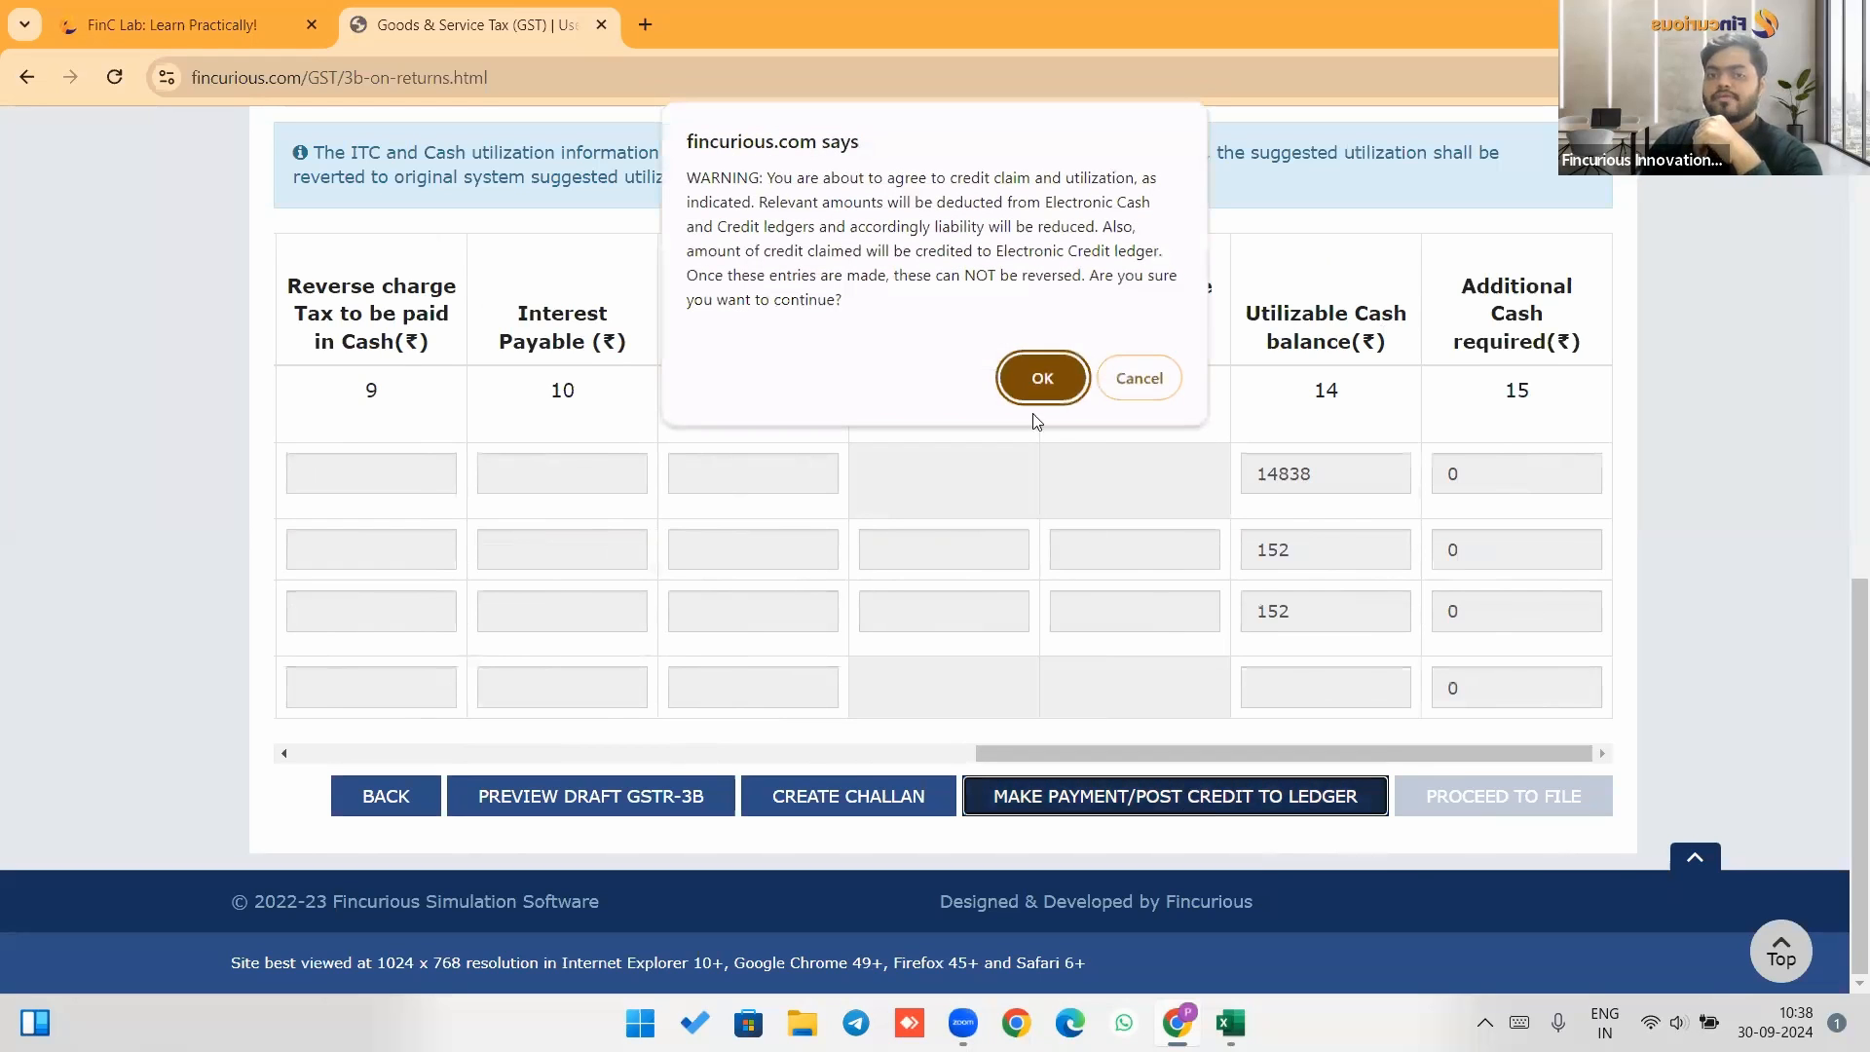
pyautogui.click(1023, 381)
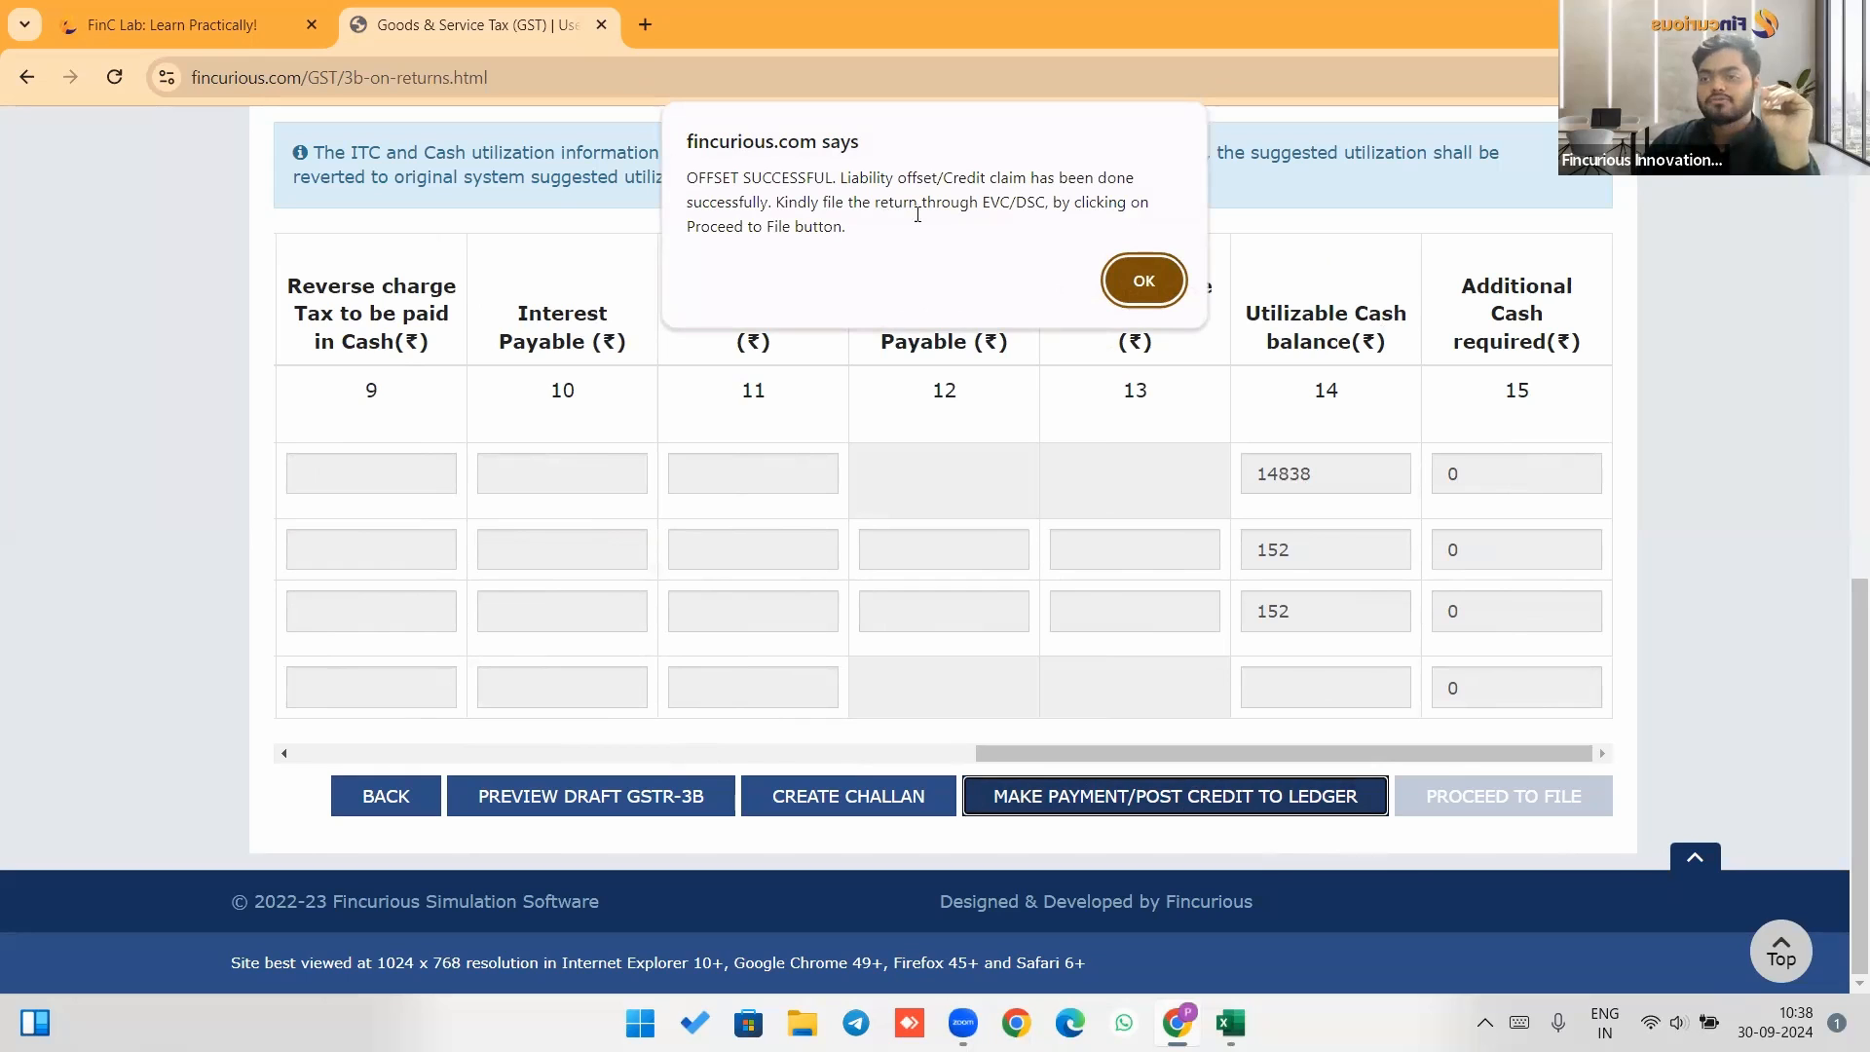
pyautogui.click(1142, 281)
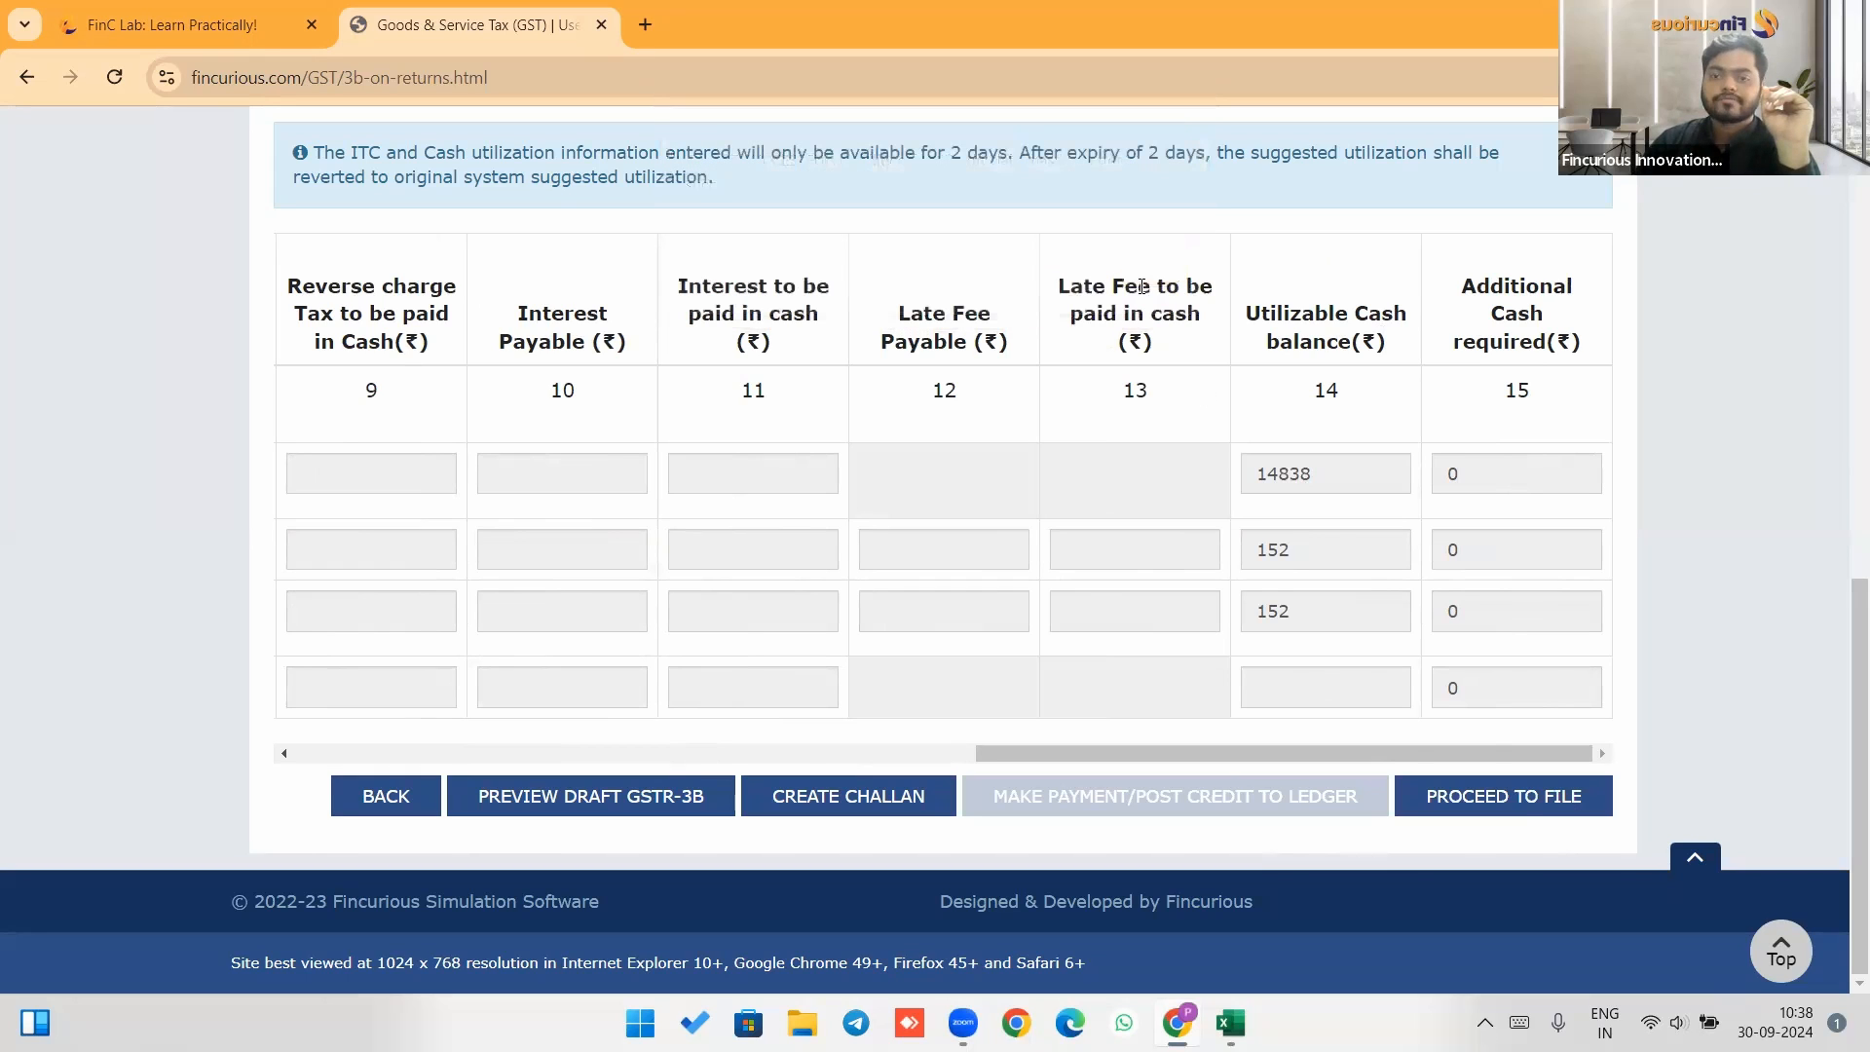
# Proceed to file, affirm the declaration and select OWNER1 as the authorised signatory.
pyautogui.click(1534, 815)
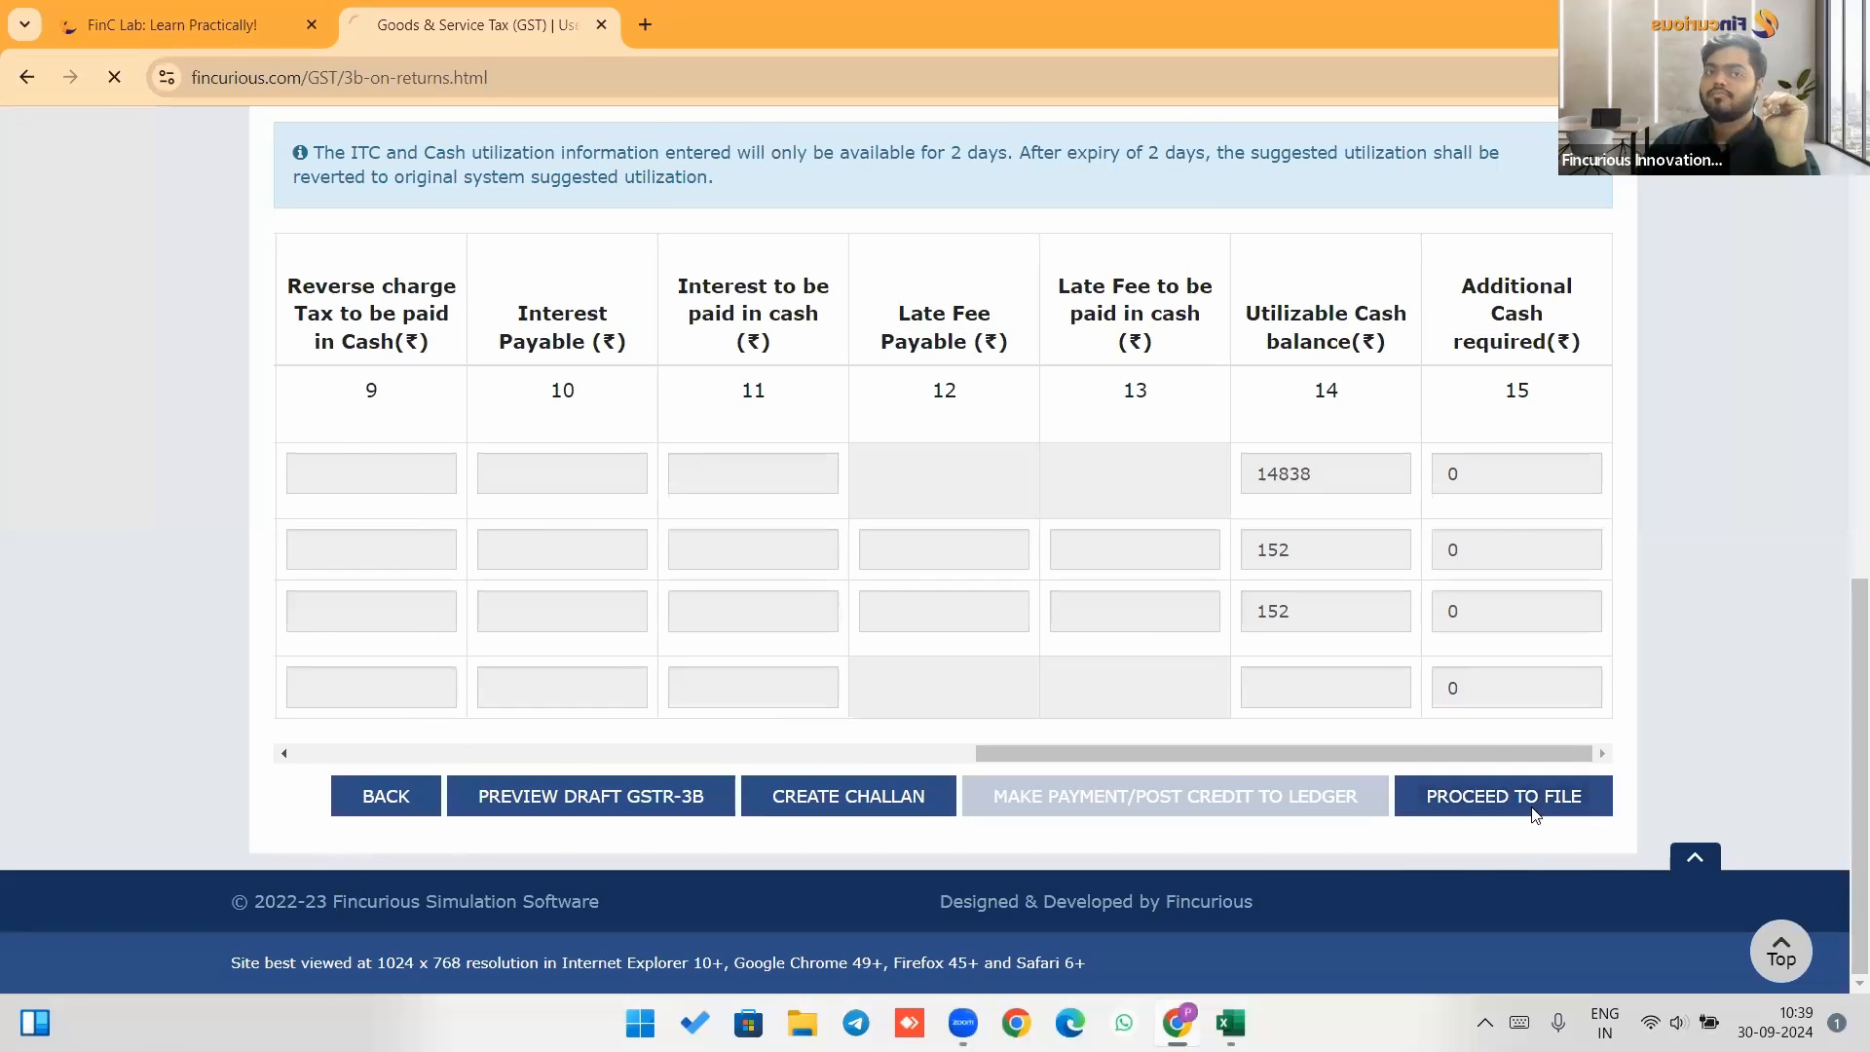
pyautogui.click(298, 430)
pyautogui.click(399, 516)
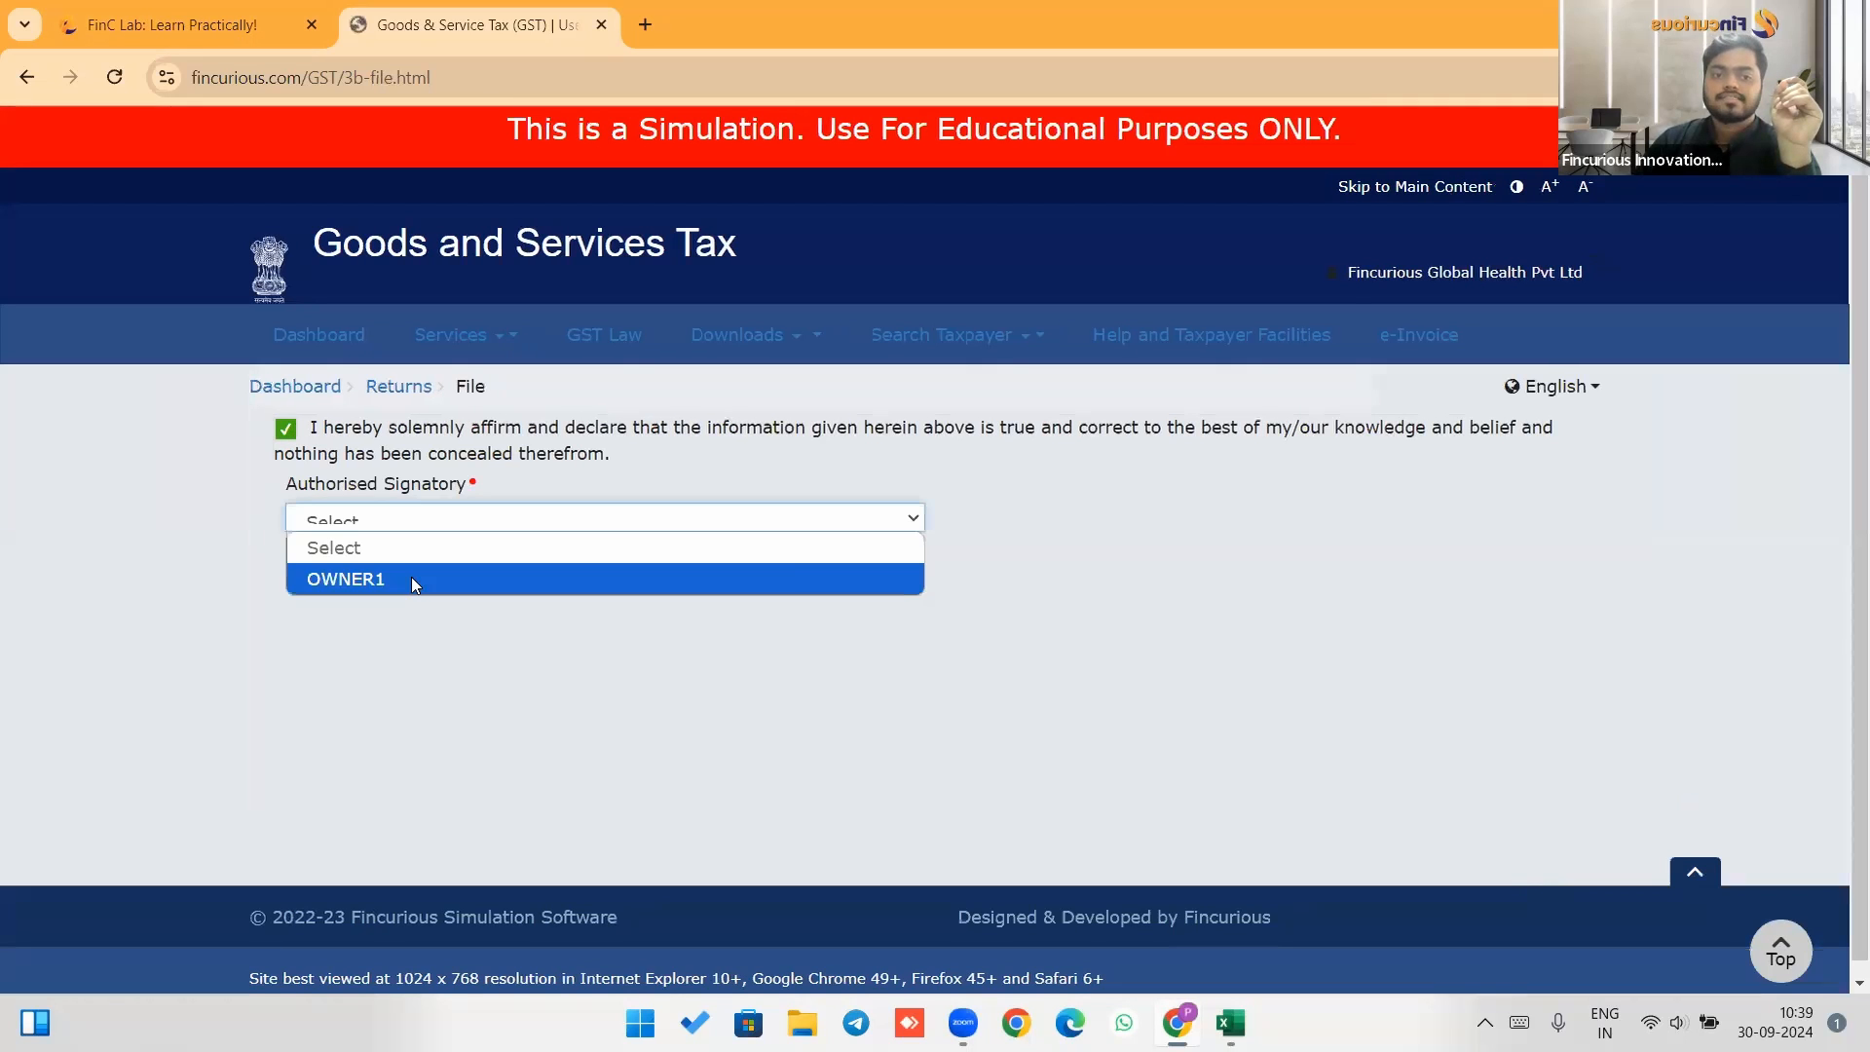
pyautogui.click(411, 578)
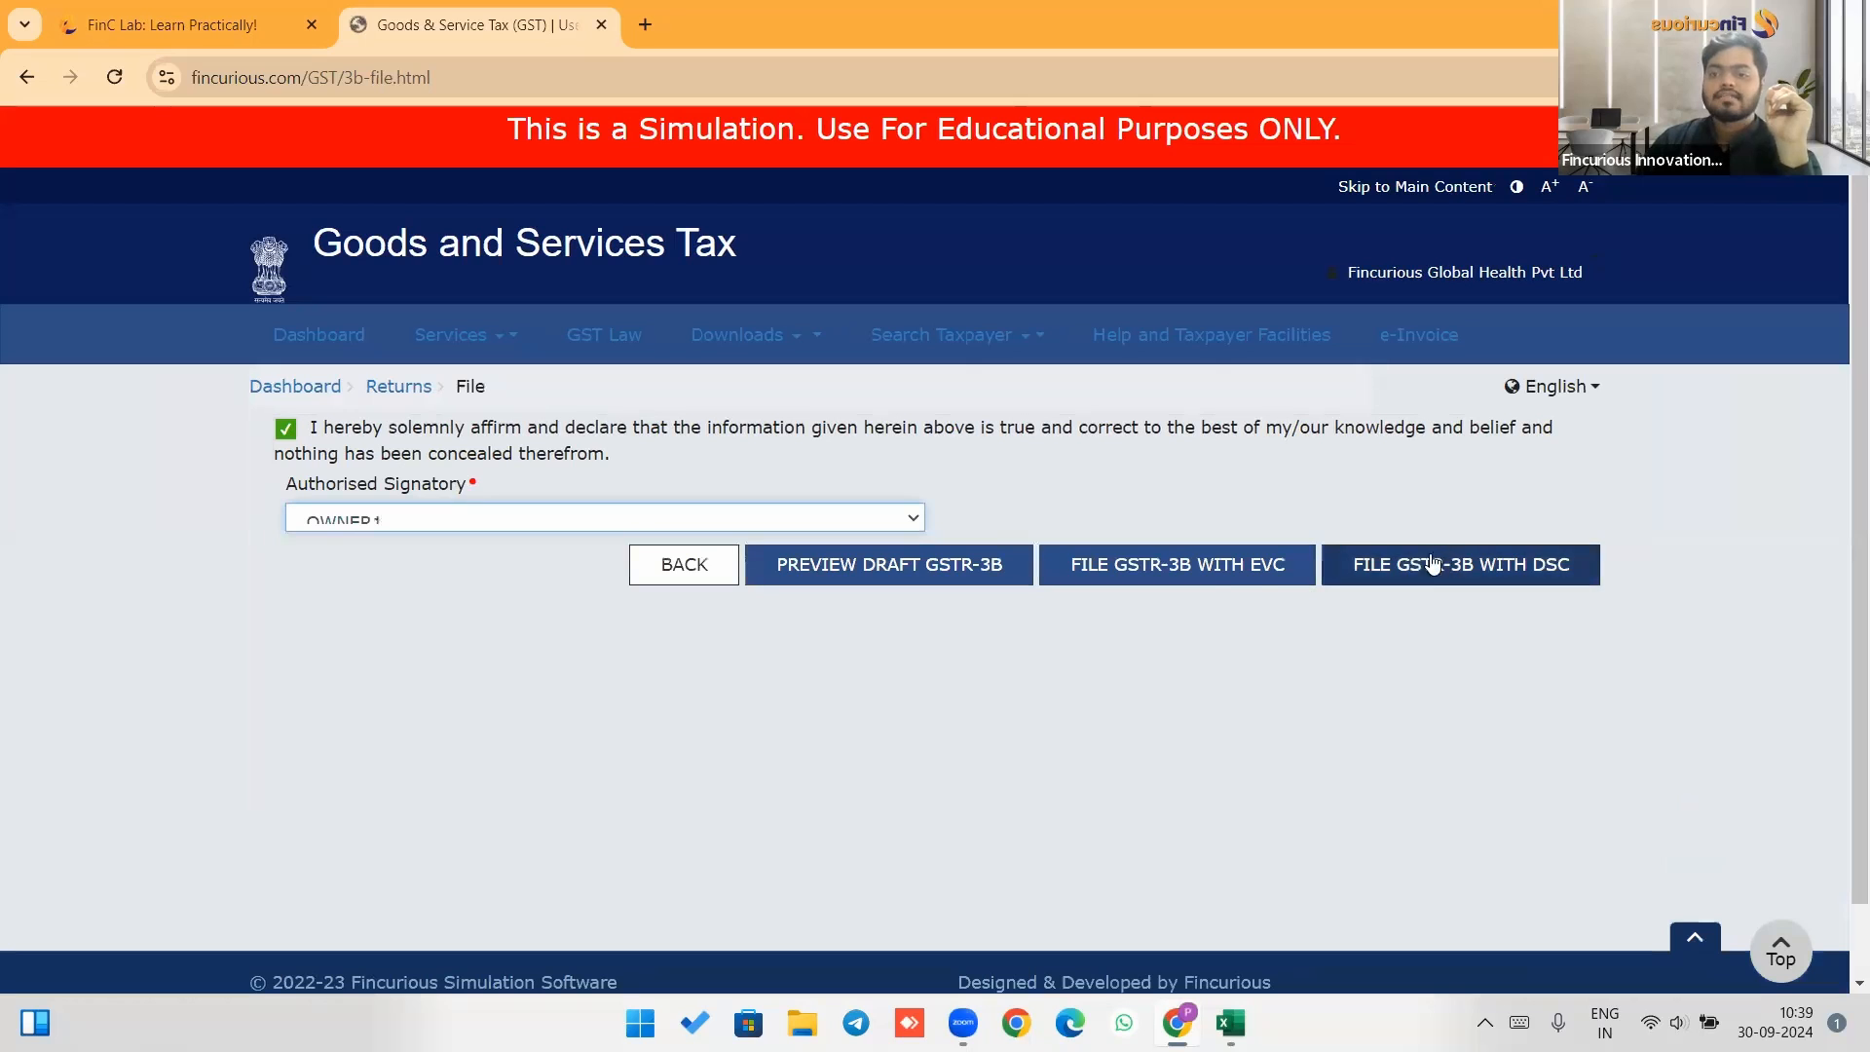
# File GSTR-3B with EVC, entering the OTP from the case study and verifying it.
pyautogui.click(1188, 573)
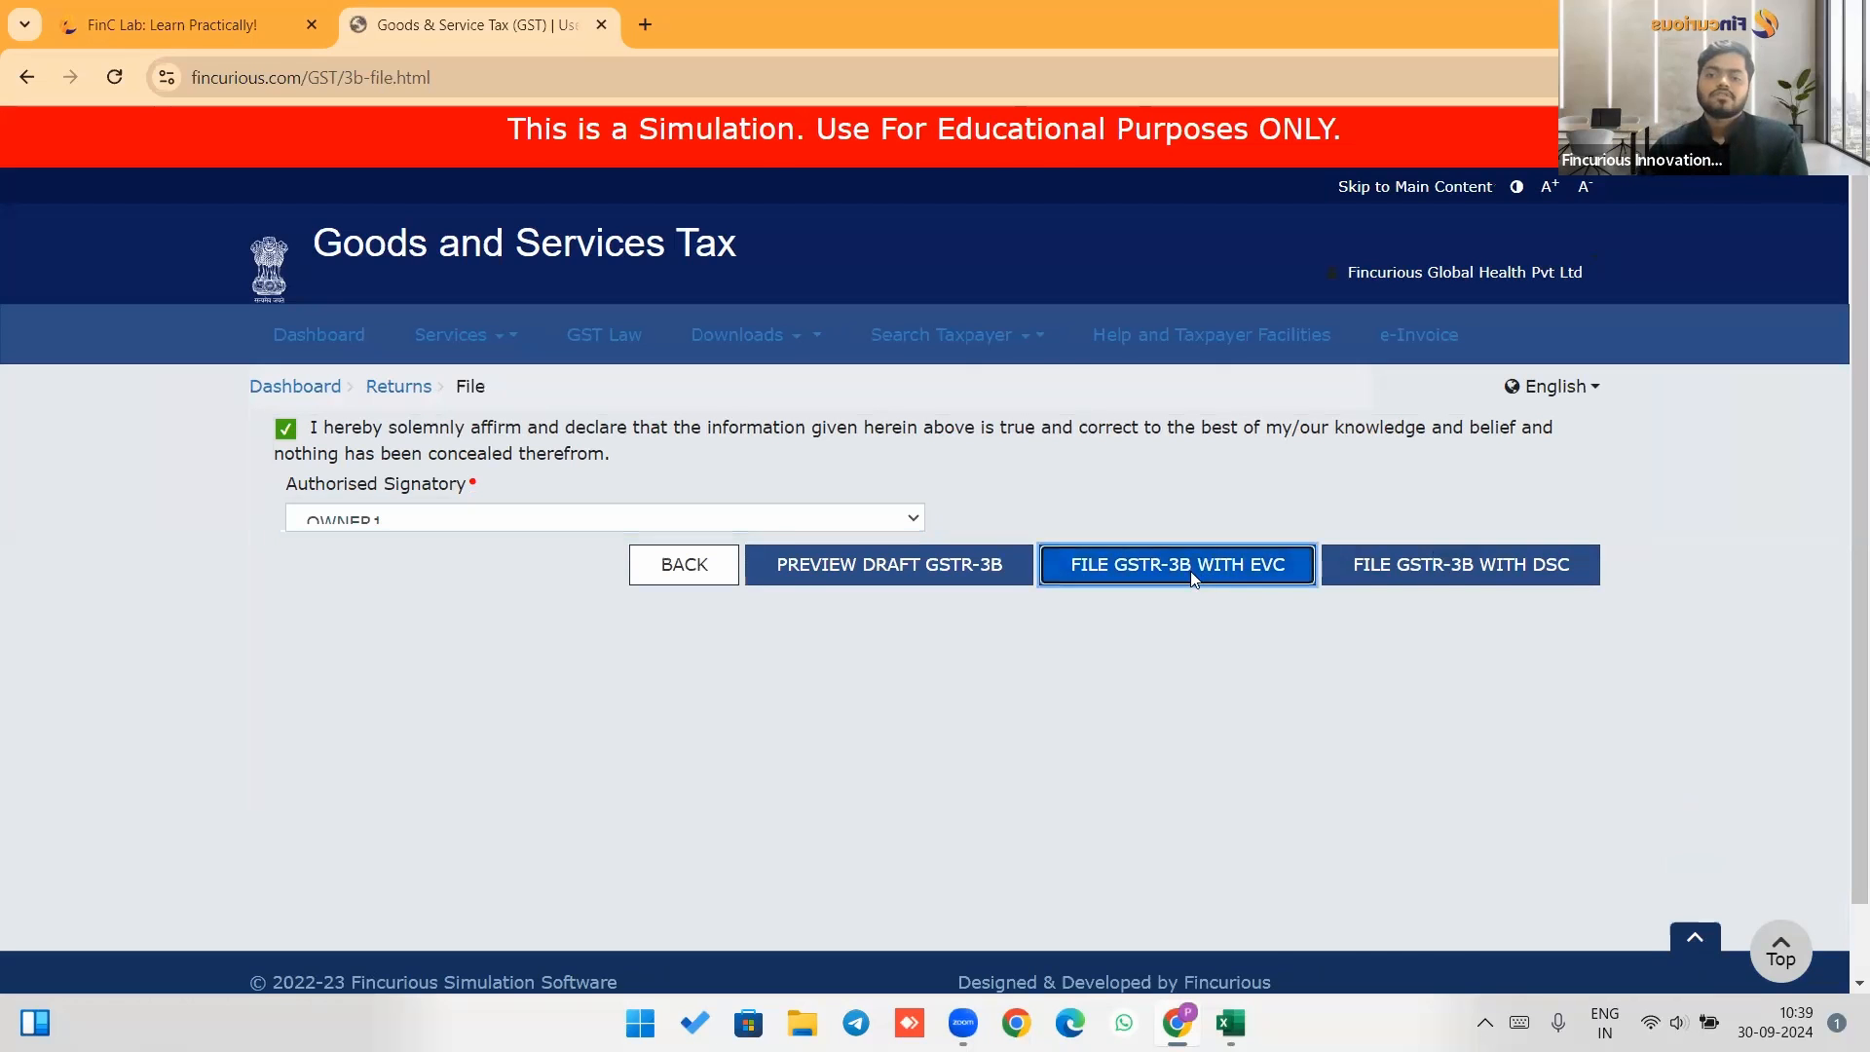
pyautogui.click(986, 442)
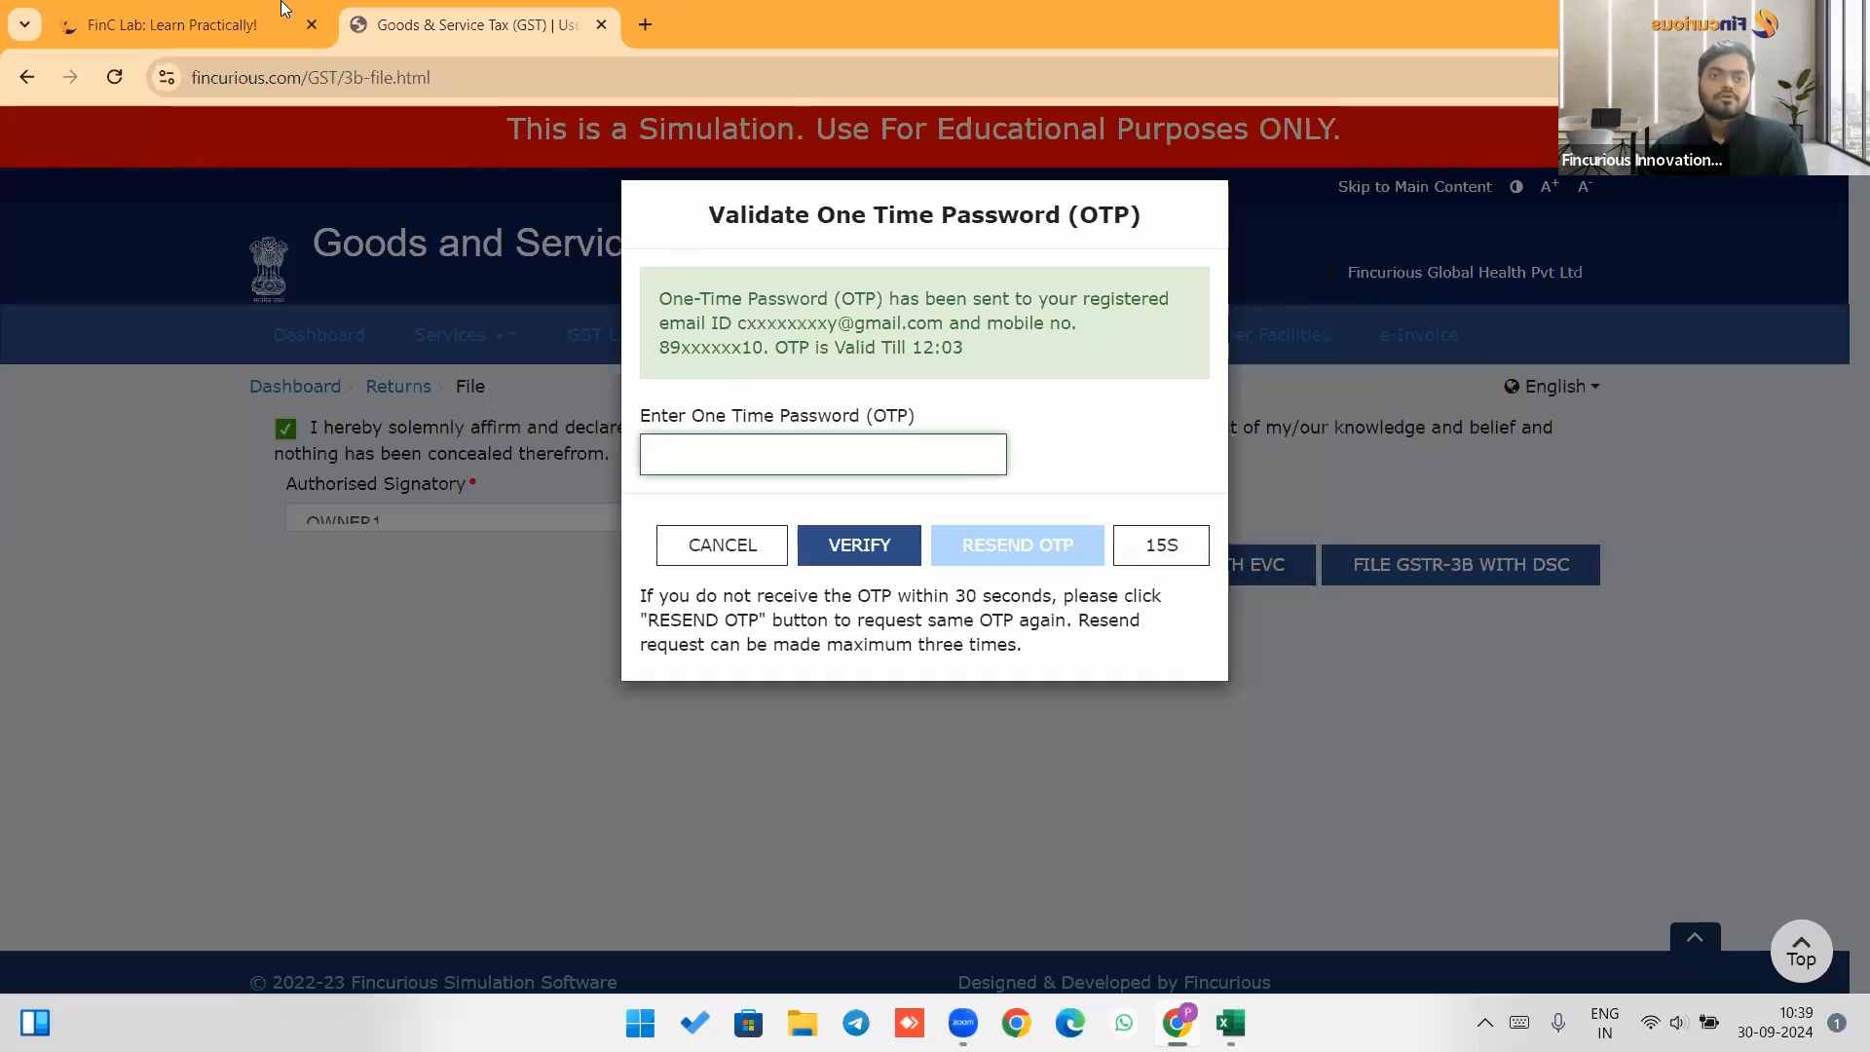
pyautogui.click(239, 19)
pyautogui.scroll(-15, 594, 395)
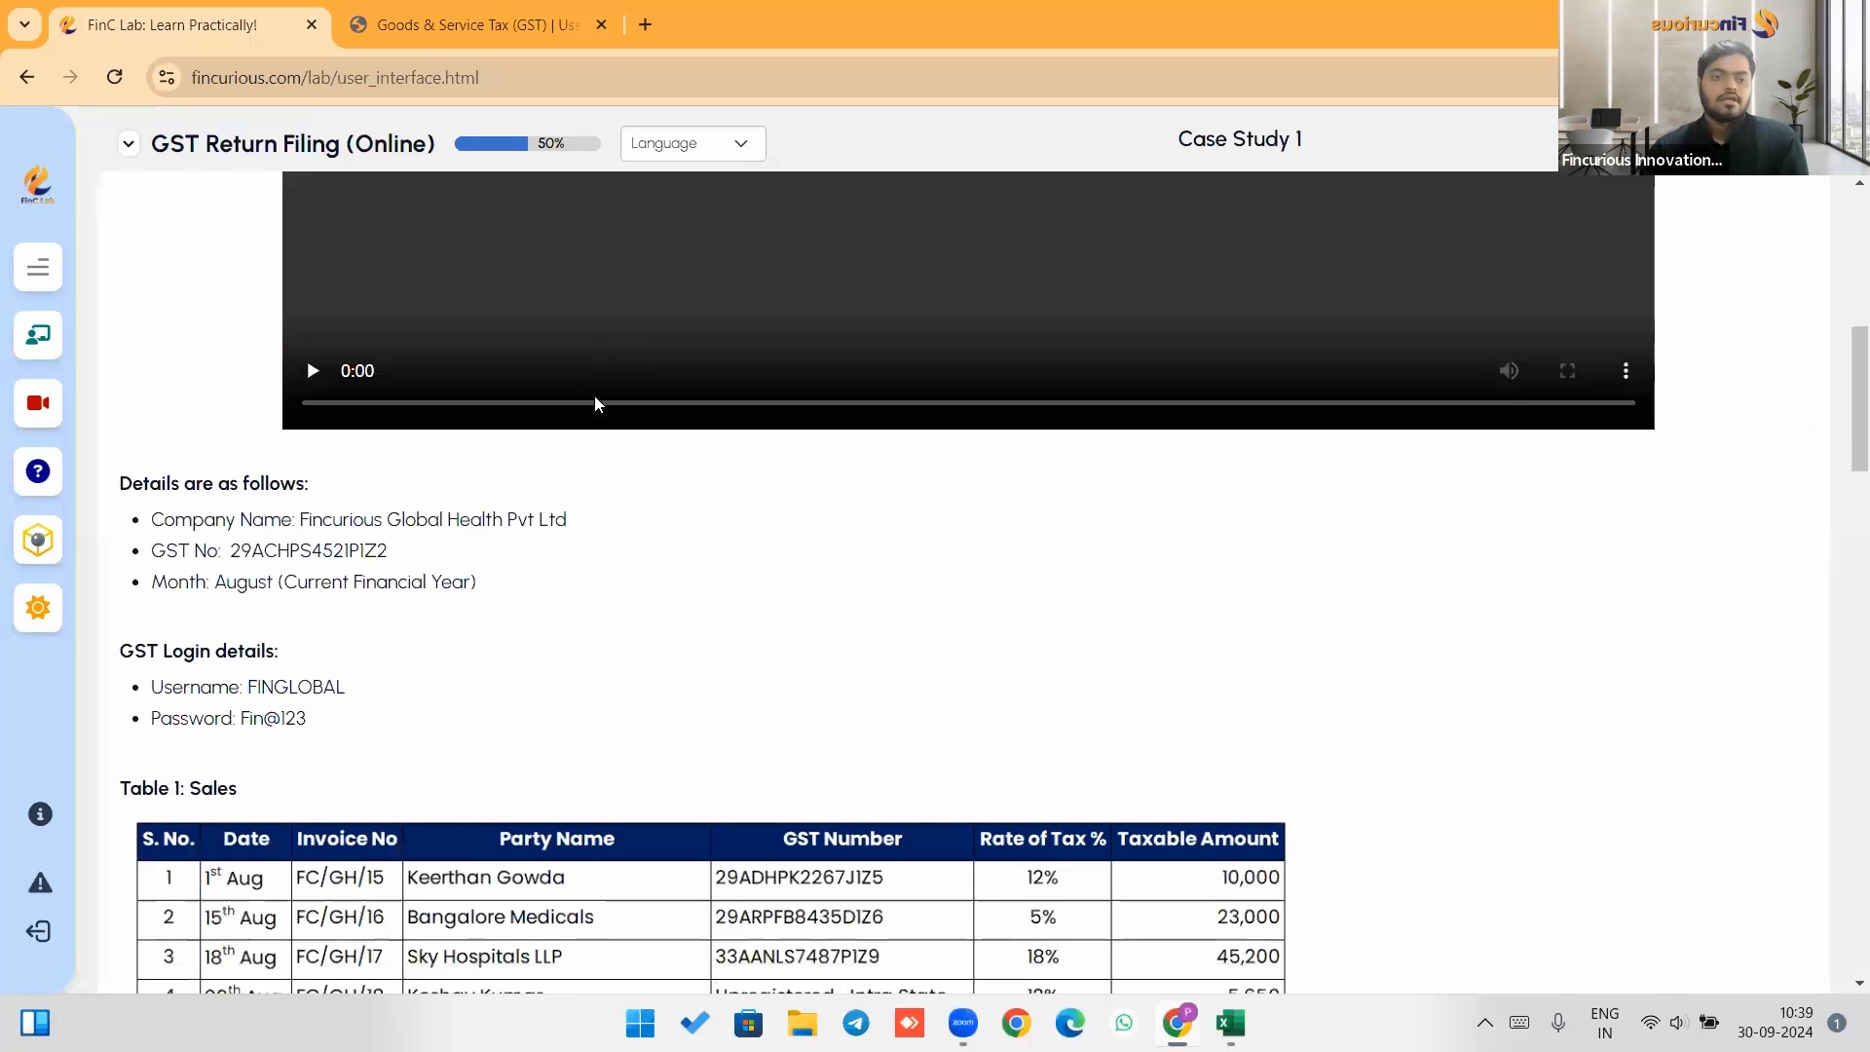
pyautogui.scroll(-2, 598, 404)
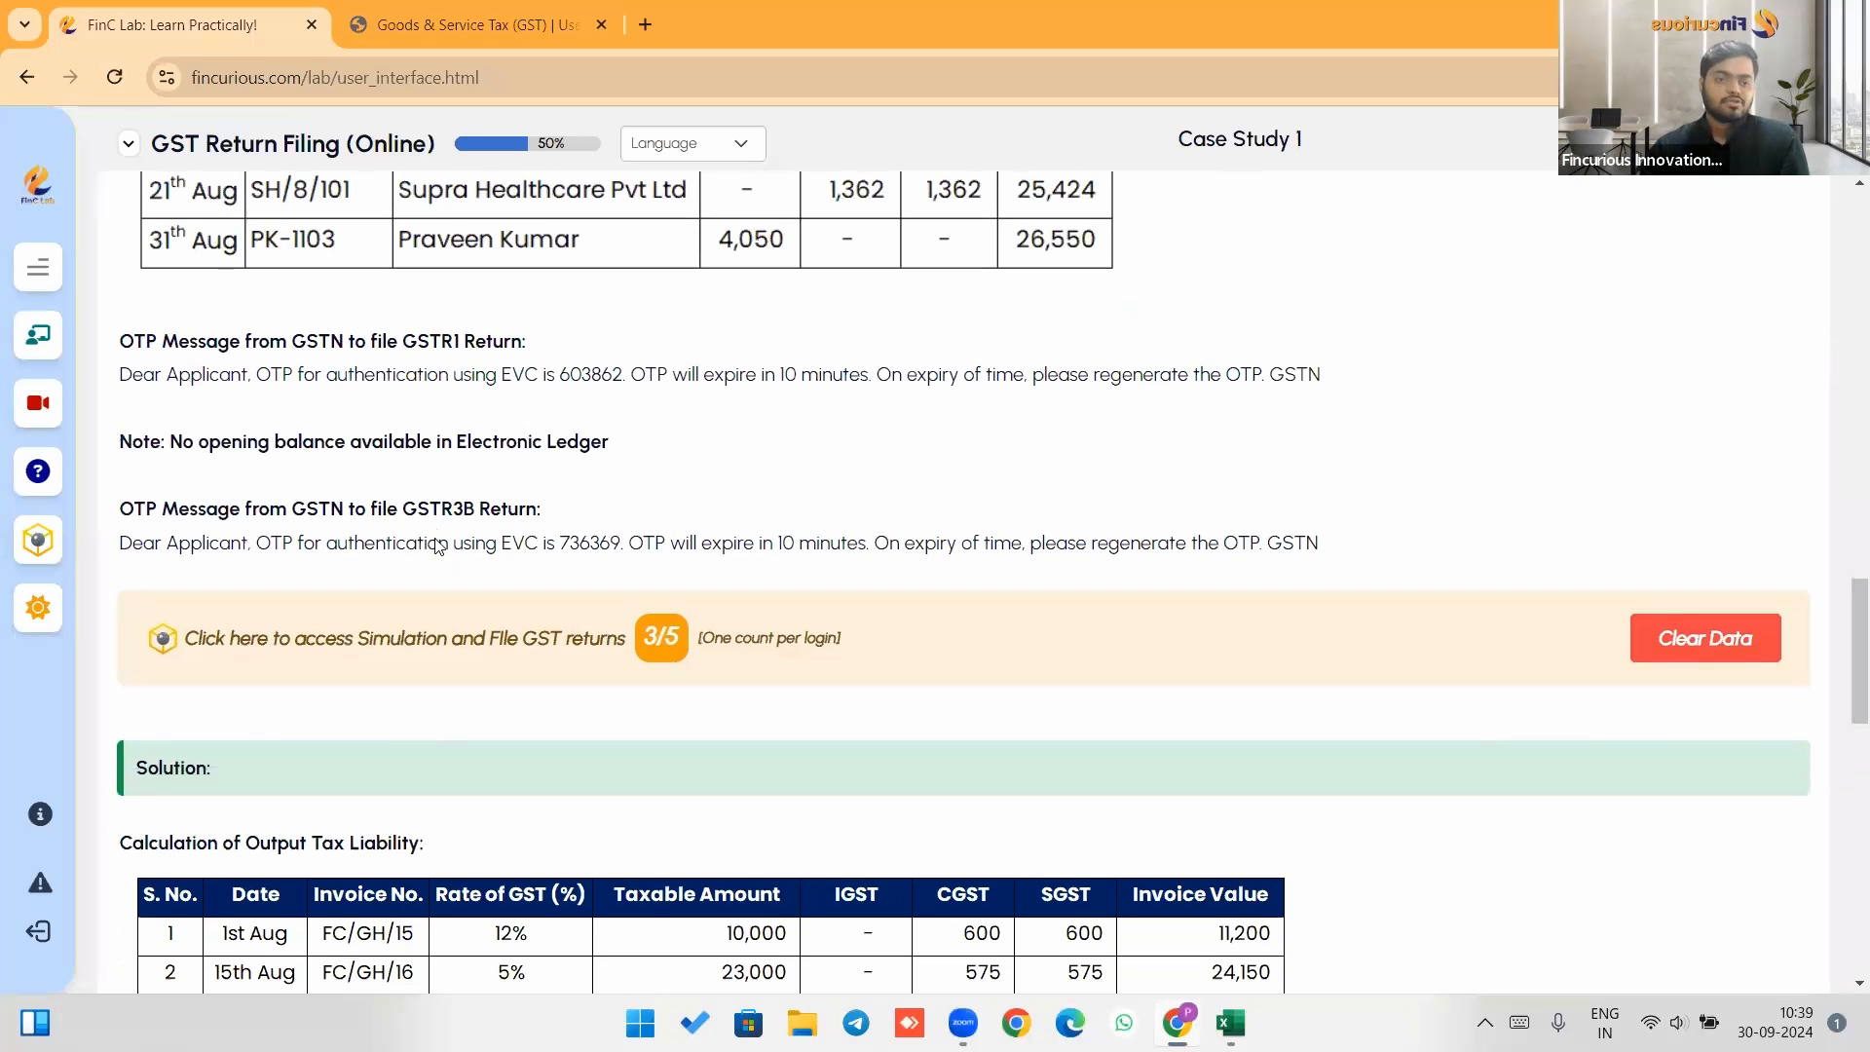
pyautogui.click(472, 21)
pyautogui.write('12345')
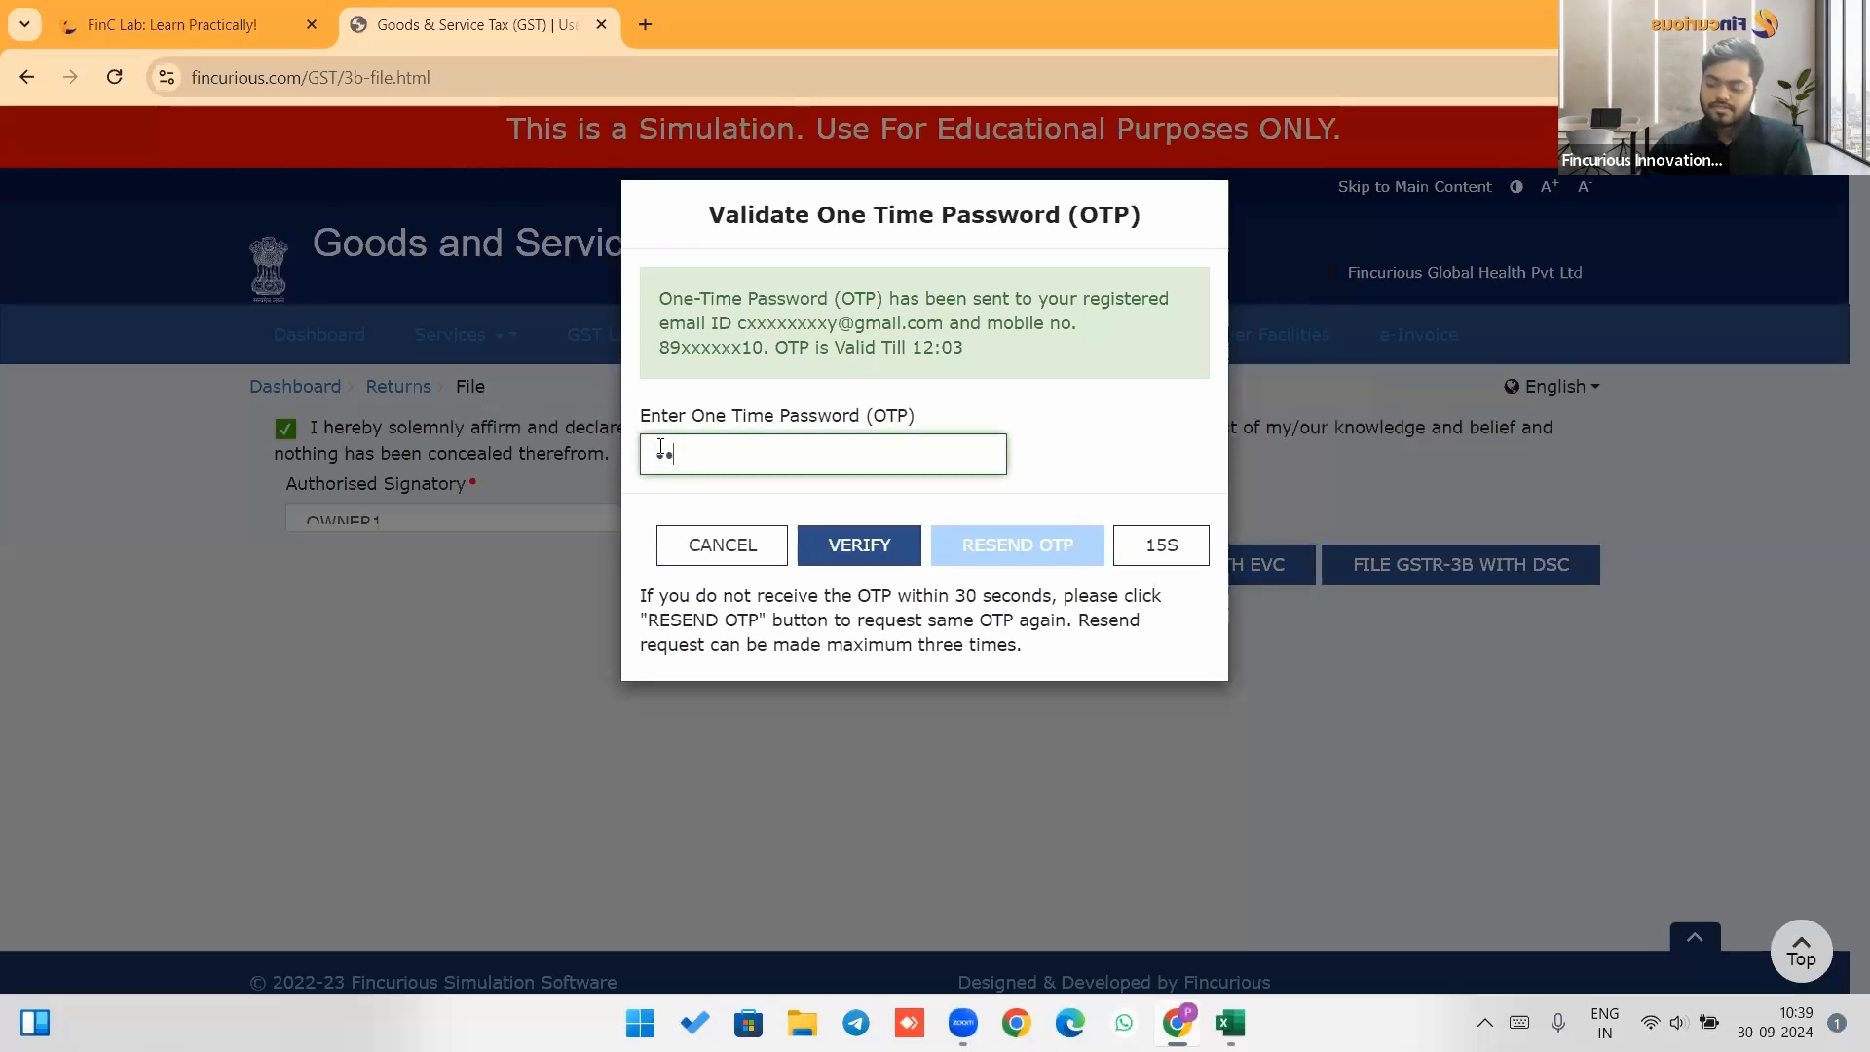
pyautogui.write('6')
pyautogui.click(876, 548)
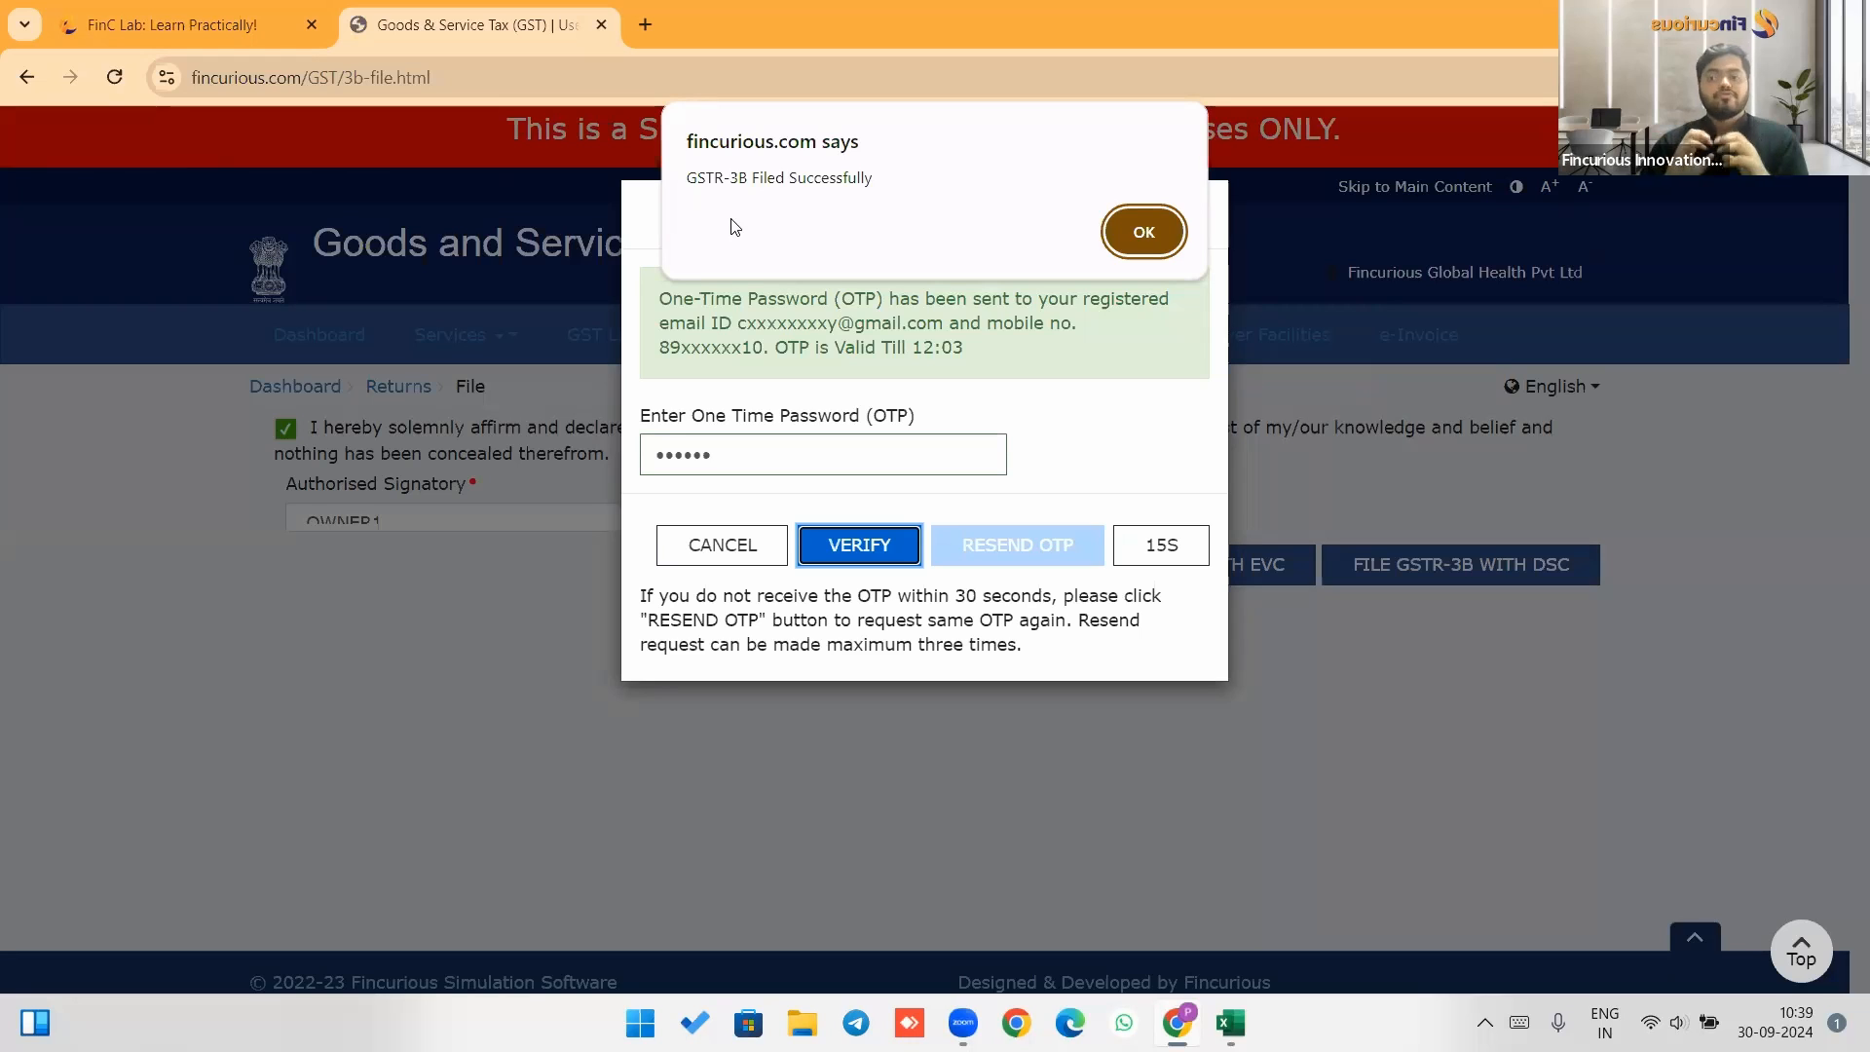
pyautogui.click(1149, 230)
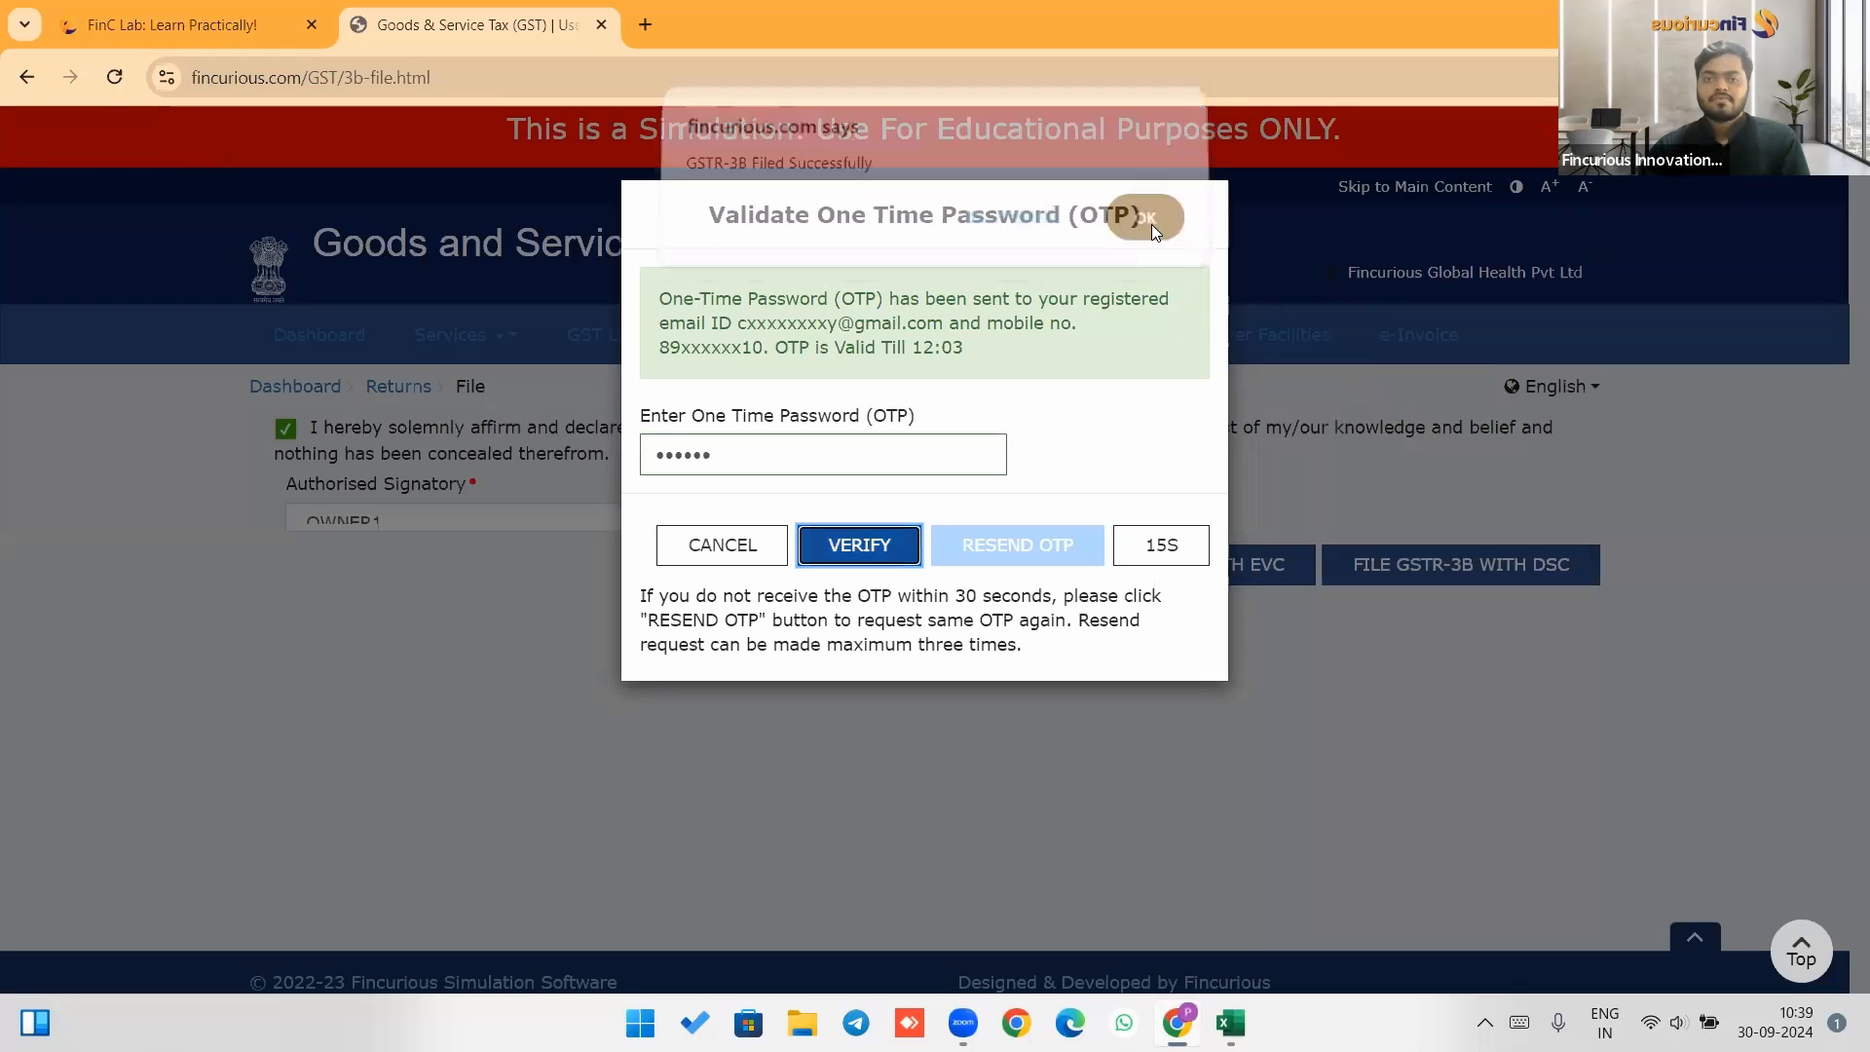